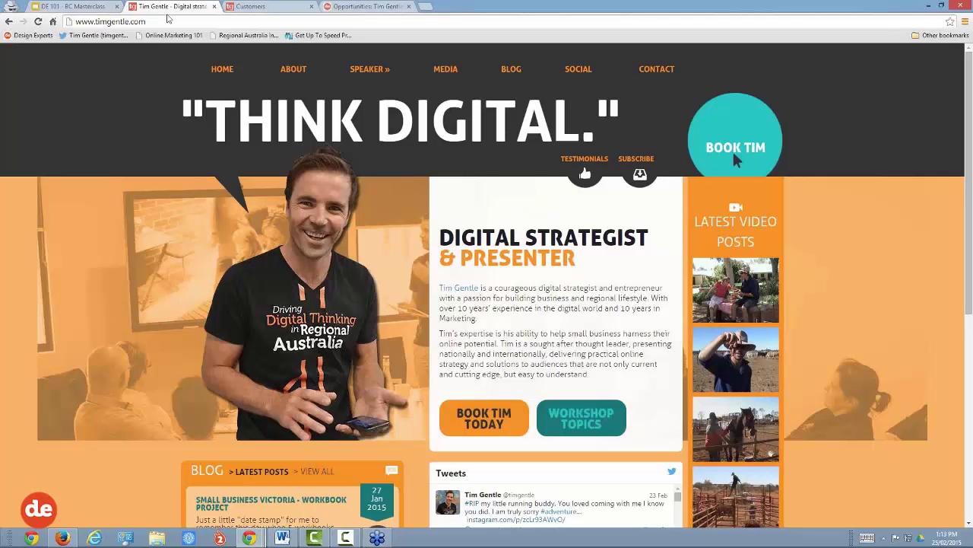
Step: Try the /admin path, then open the Dashboard showing the 19–25 Feb overview with 438 visits
click(187, 21)
click(187, 21)
text(/admi)
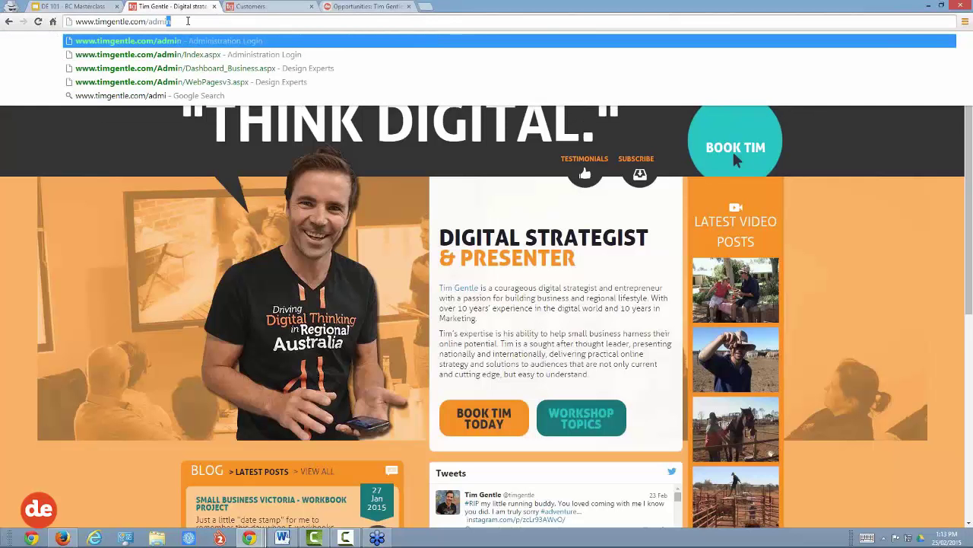
text(n)
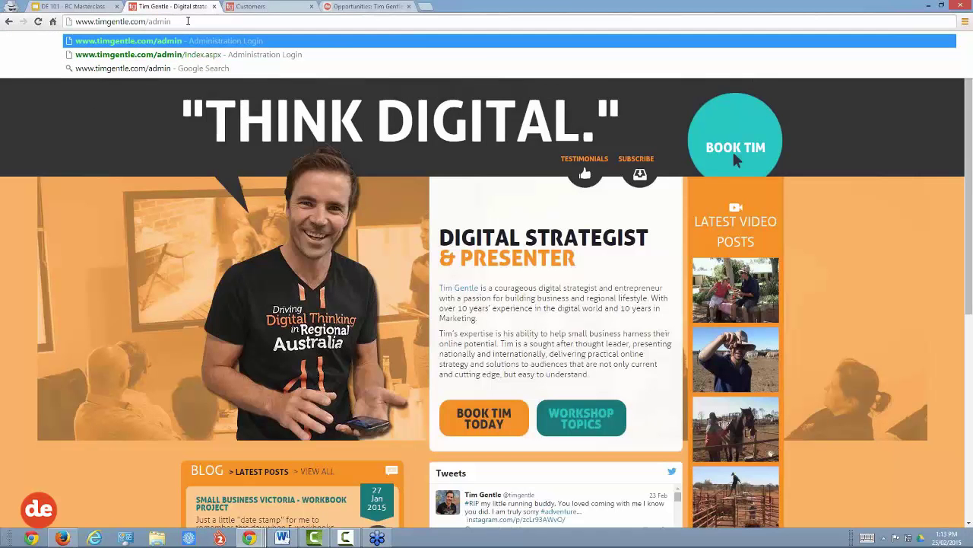
key(BackSpace)
key(BackSpace)
key(BackSpace)
key(BackSpace)
key(BackSpace)
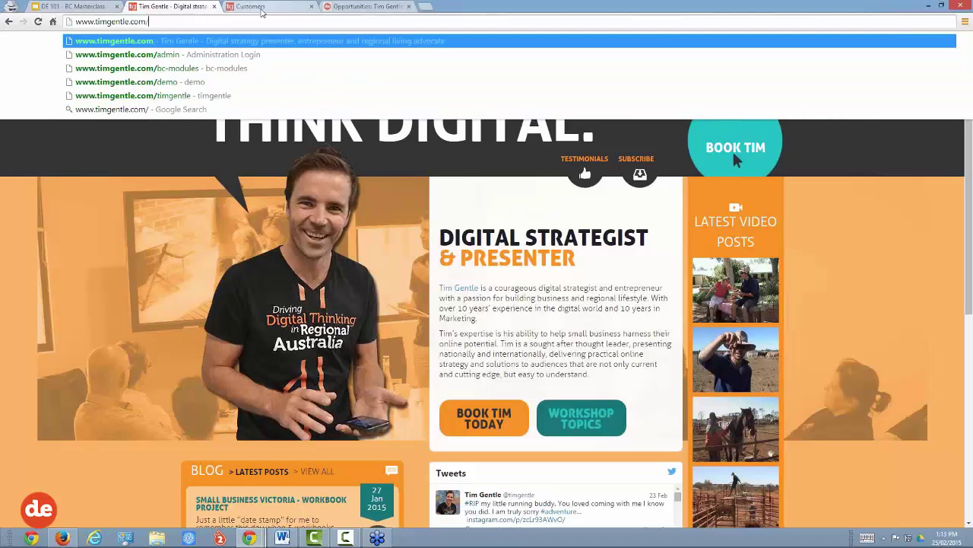
click(270, 7)
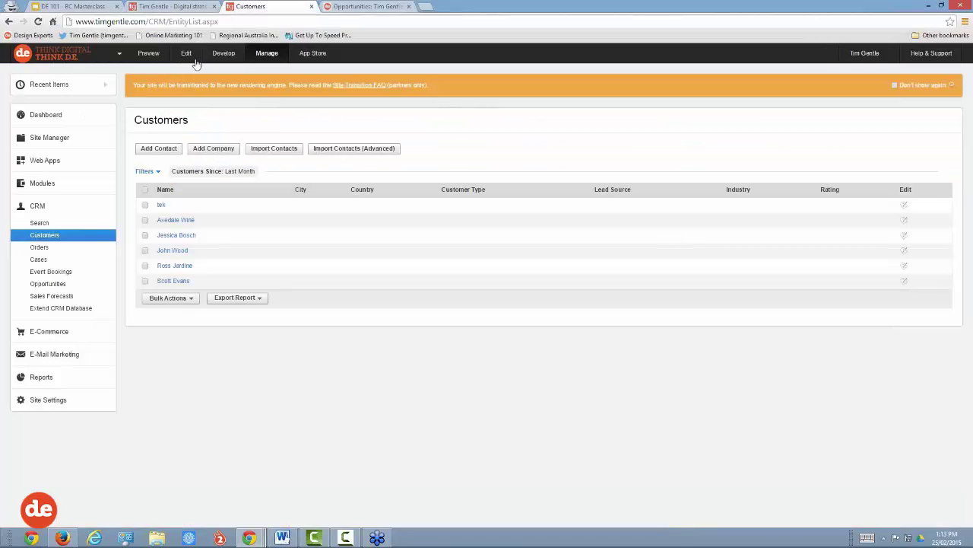
click(52, 113)
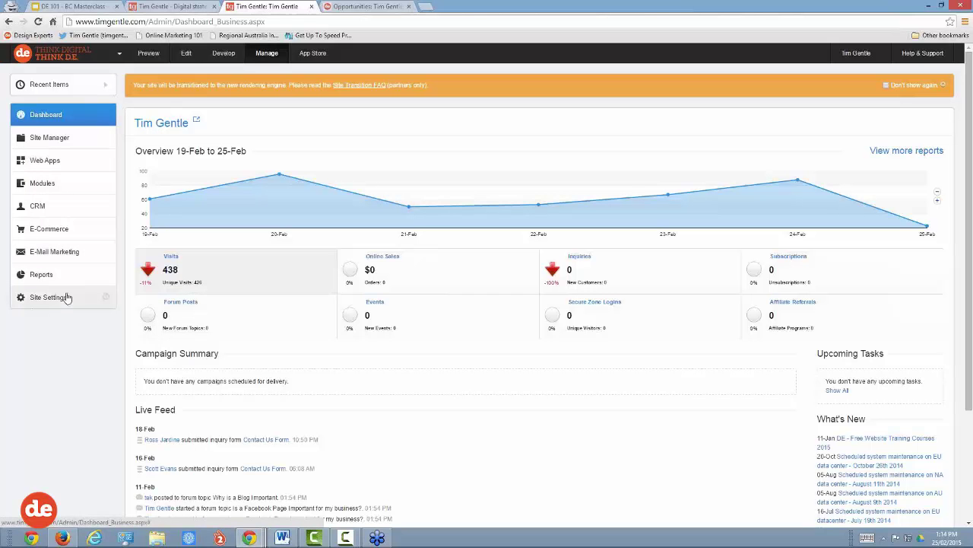
Step: Expand CRM in the sidebar and open its Search page
click(38, 207)
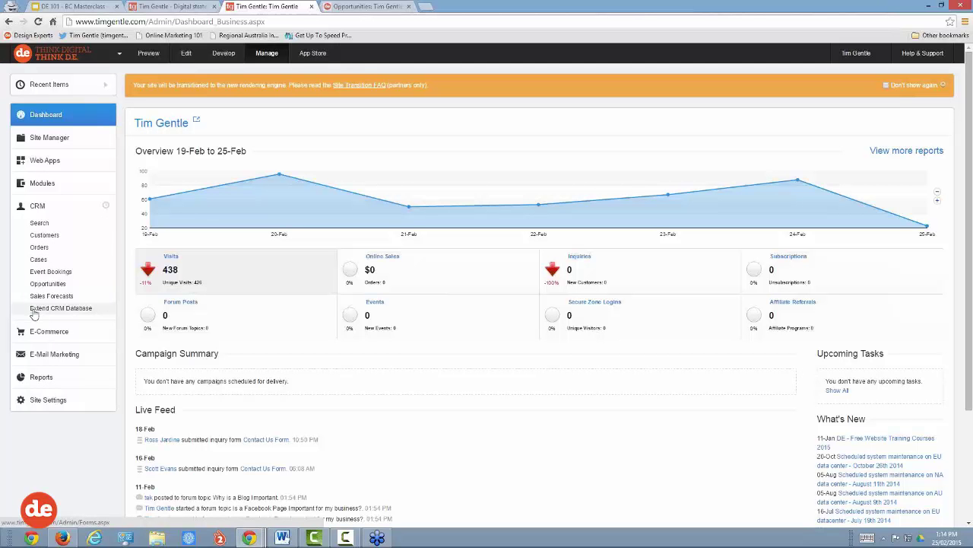
click(41, 224)
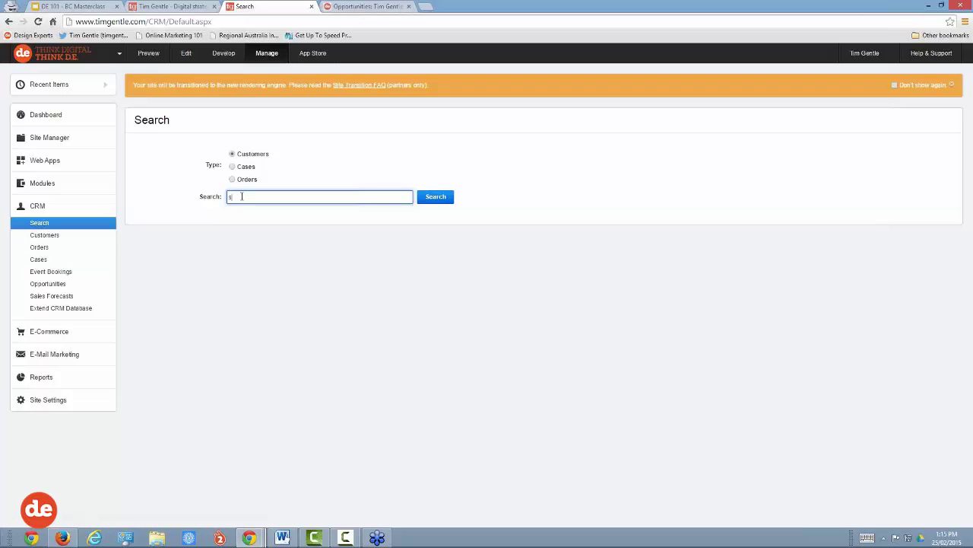
text(mith)
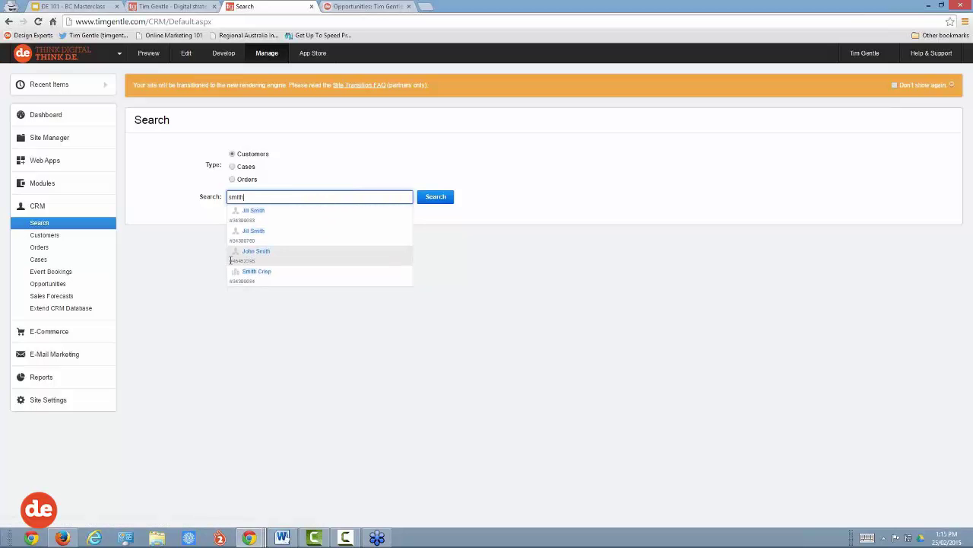
key(ctrl+plus)
key(ctrl+plus)
key(ctrl+plus)
key(ctrl+plus)
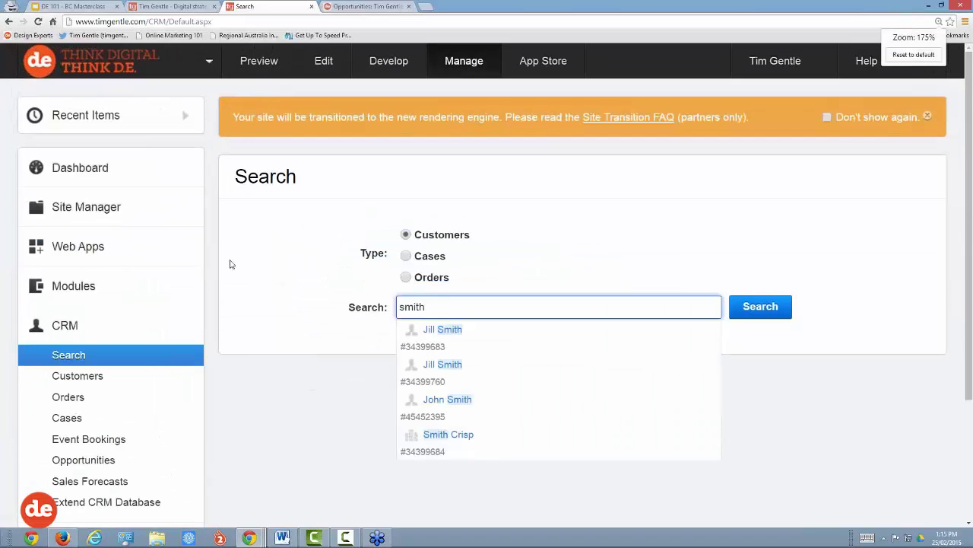
scroll(231, 263, down, 2)
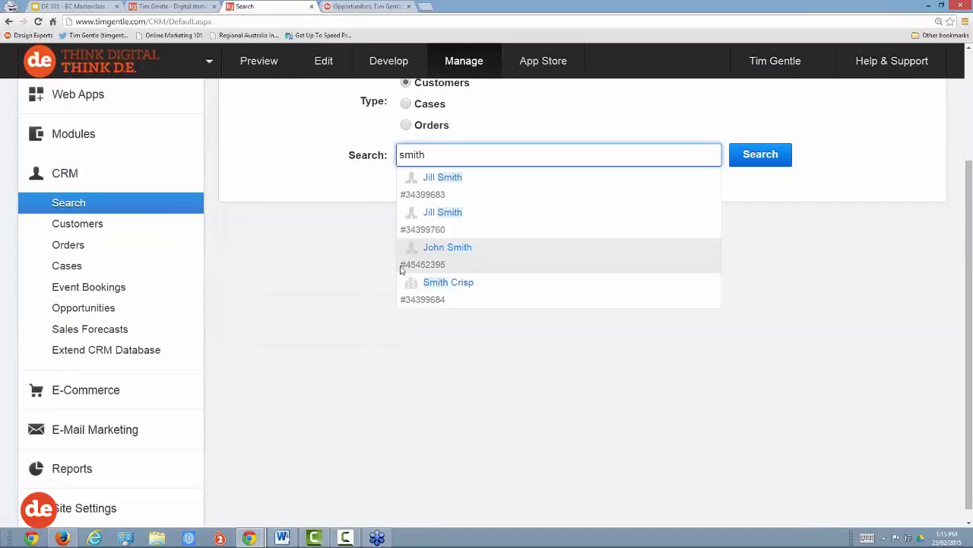
drag(402, 269, 449, 272)
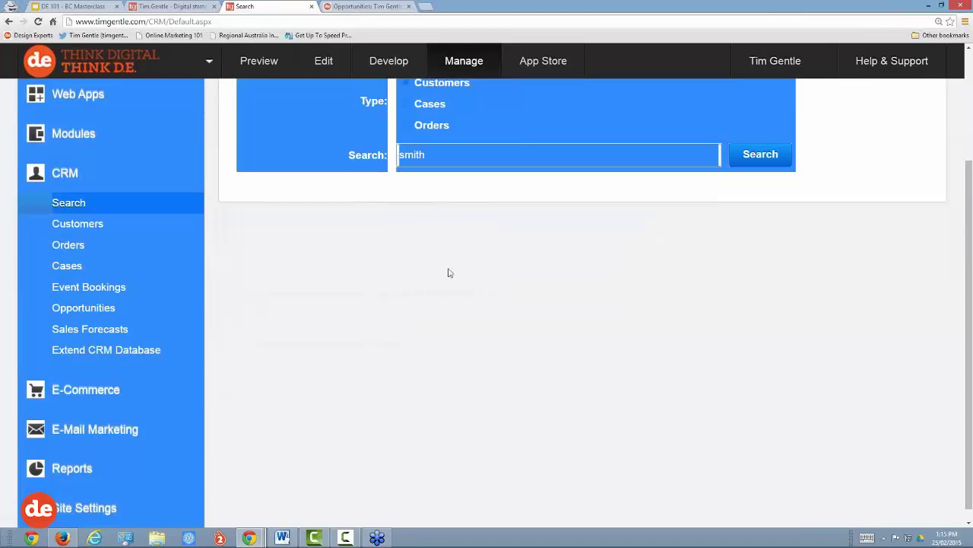
scroll(448, 278, up, 2)
click(497, 271)
click(440, 308)
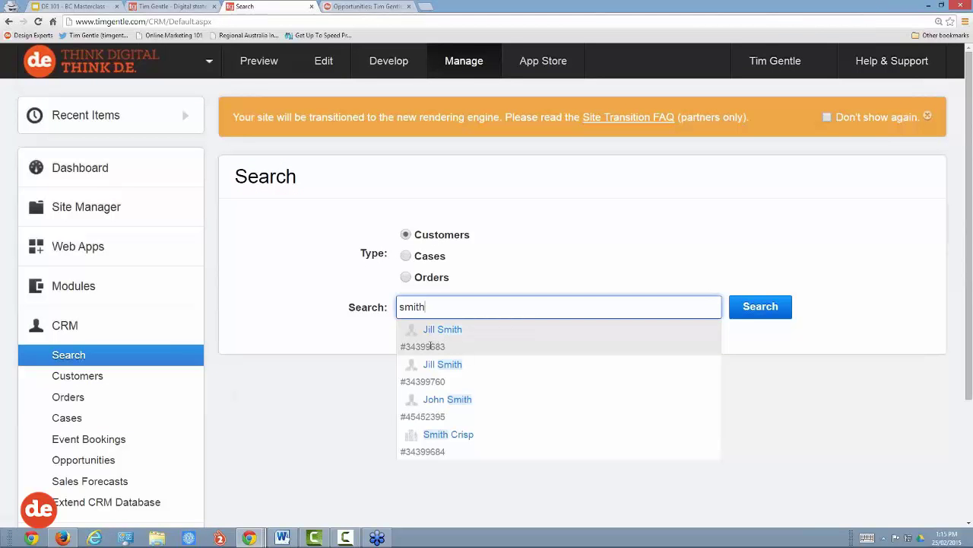
click(440, 402)
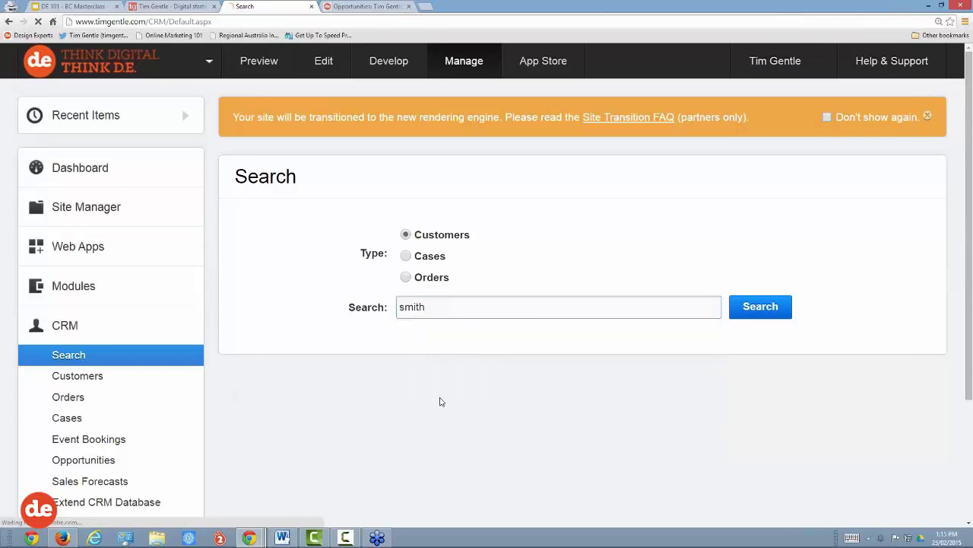
scroll(525, 385, down, 1)
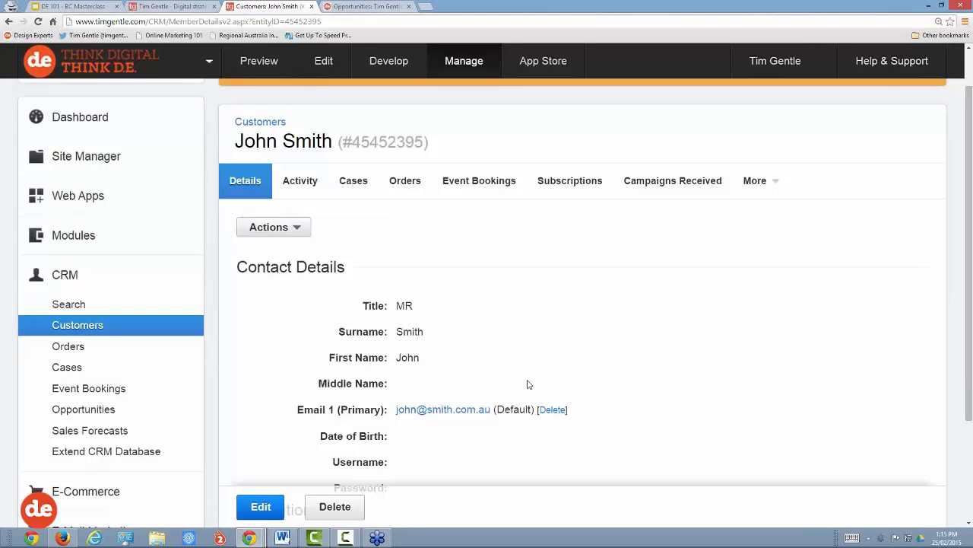
click(72, 306)
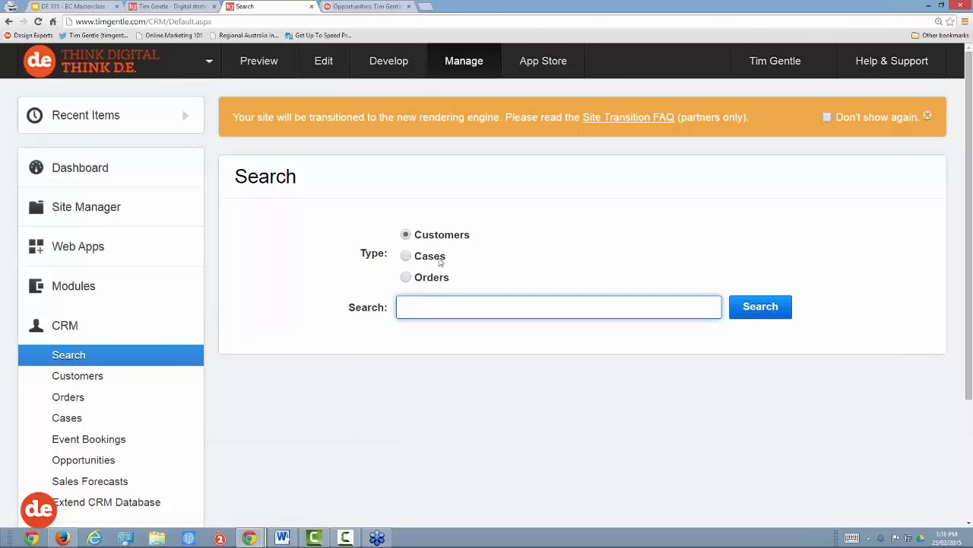
Step: Search customers for 'smith' and open the recently viewed customer's record from Recent Items
drag(445, 259, 420, 282)
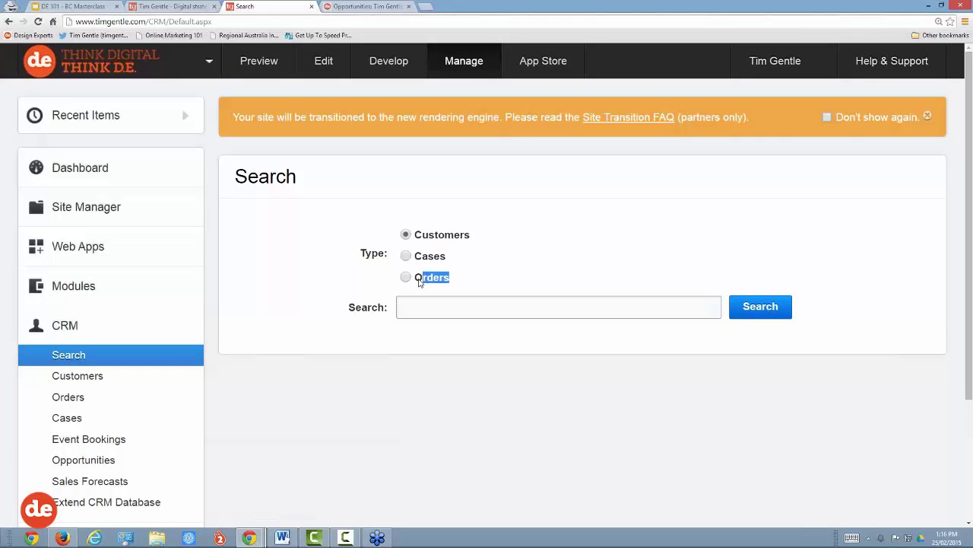
click(411, 308)
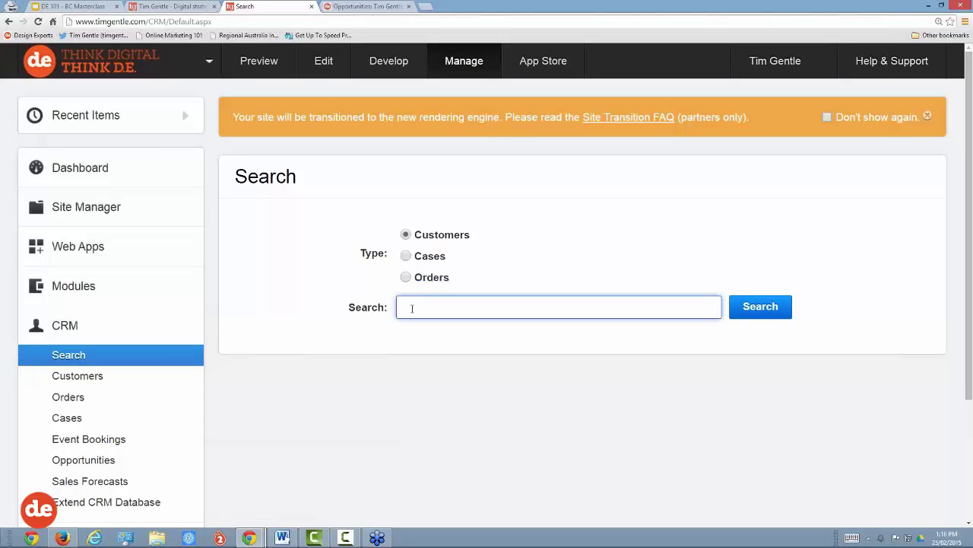
text(smith)
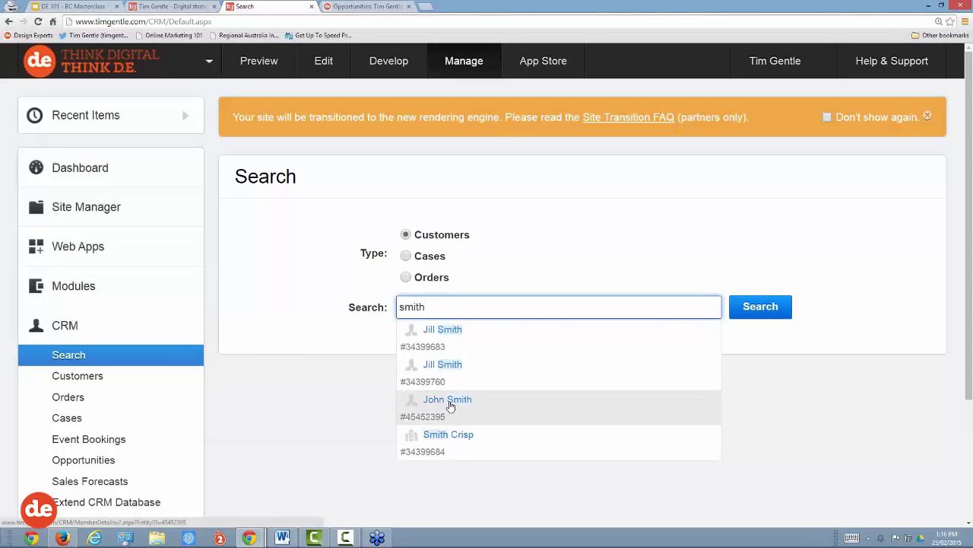
mouse_move(160, 121)
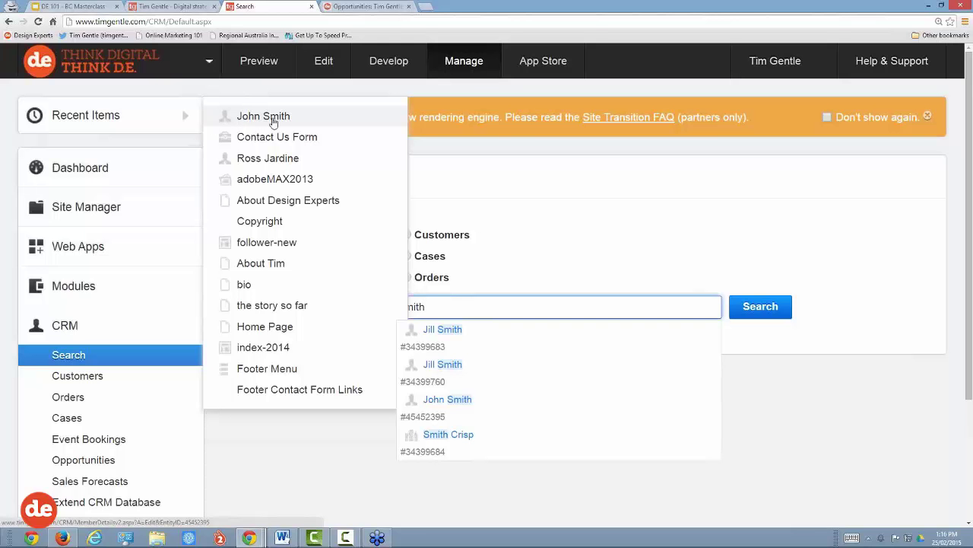
click(264, 117)
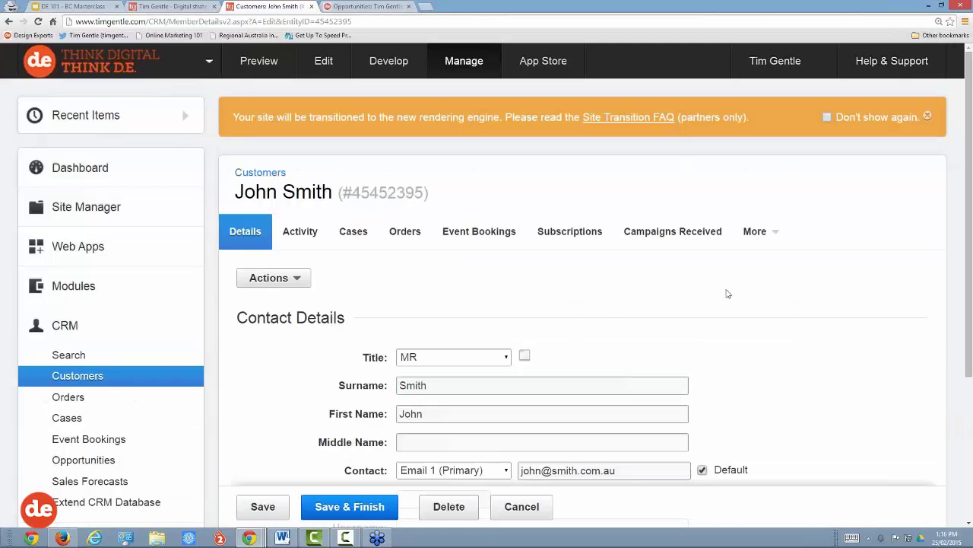
scroll(733, 292, down, 1)
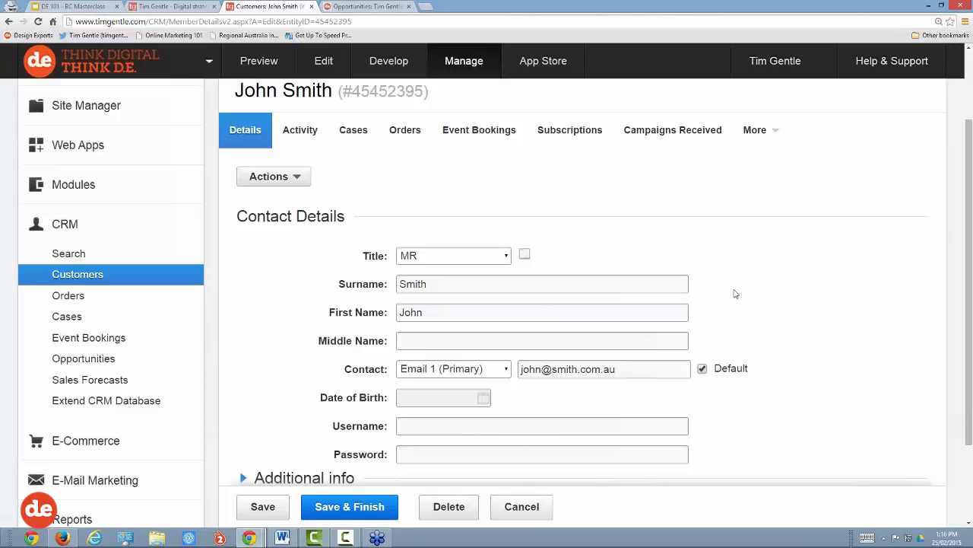
scroll(736, 293, up, 1)
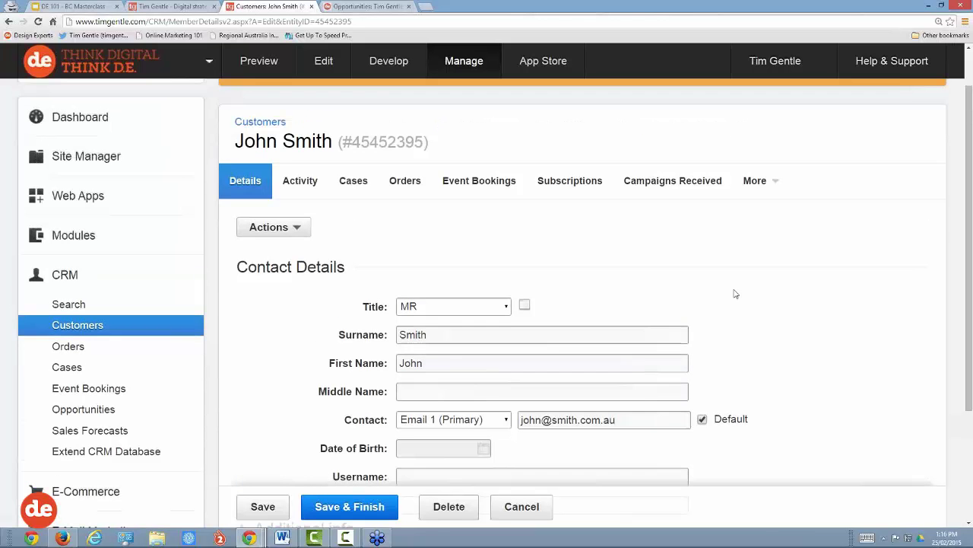
Step: Start a new contact from the CRM Customers list
click(90, 325)
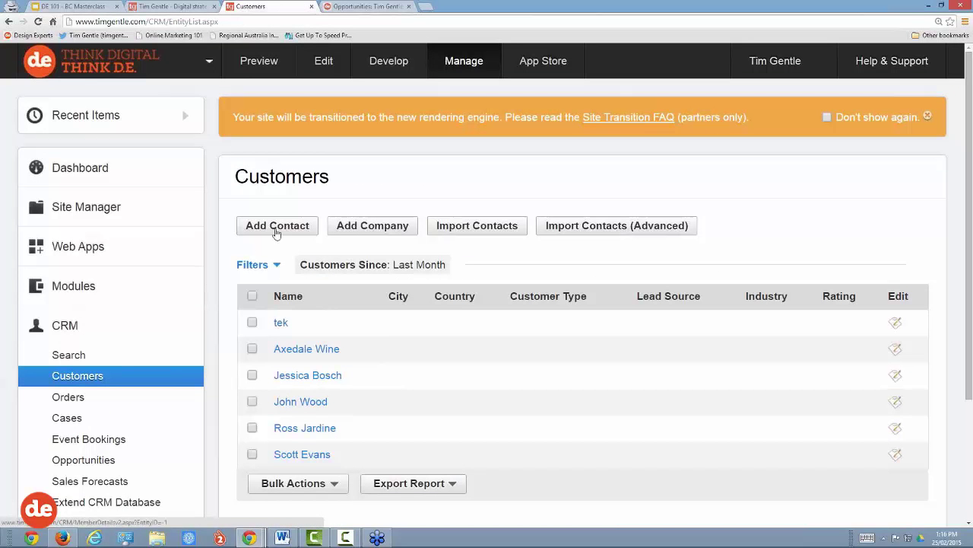
click(287, 232)
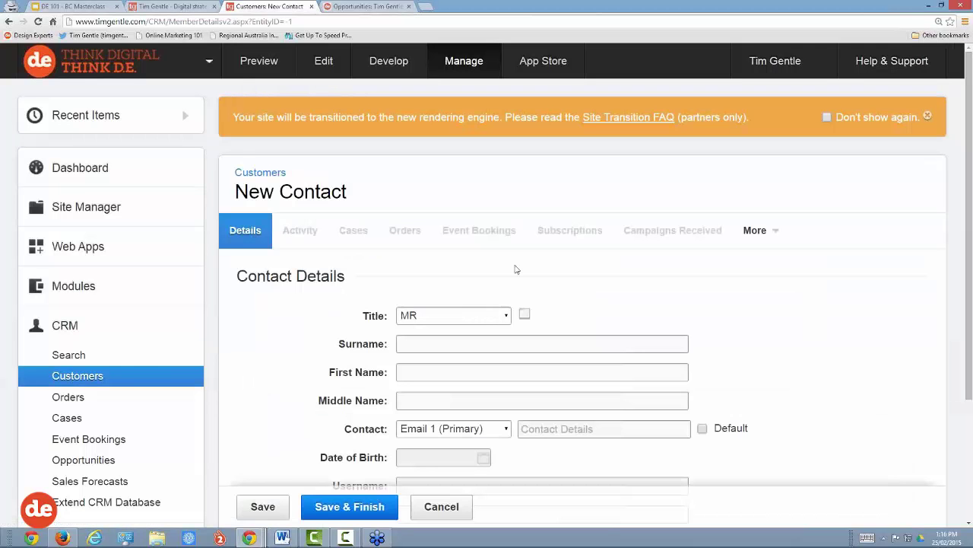
scroll(523, 265, down, 1)
scroll(524, 263, down, 2)
Step: Enter the new contact's surname, first name and primary email address
click(423, 192)
text(B)
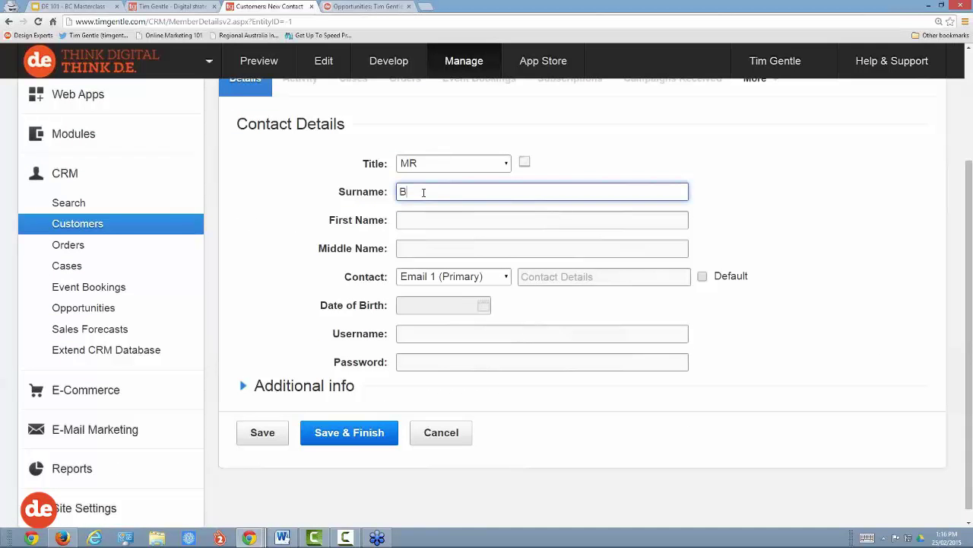
text(row)
key(BackSpace)
key(BackSpace)
key(Tab)
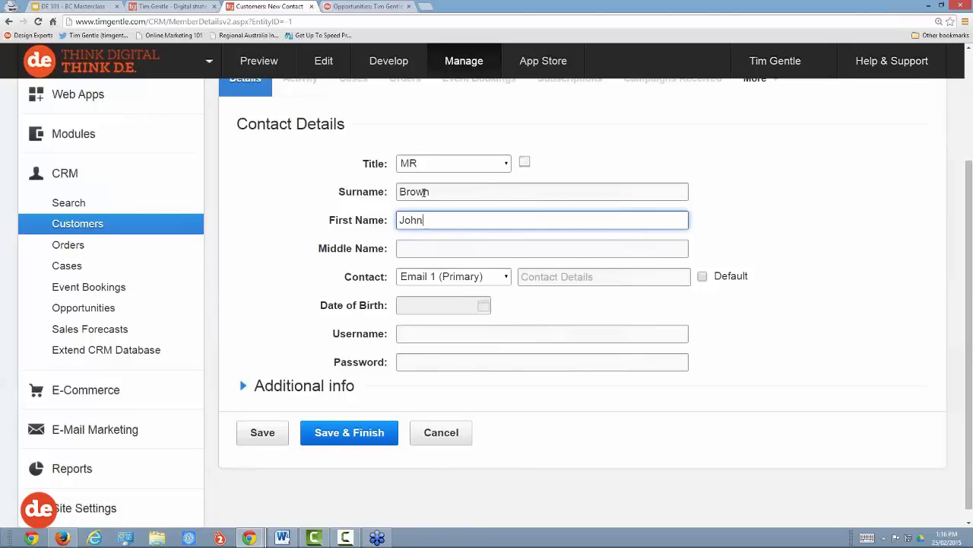
key(Tab)
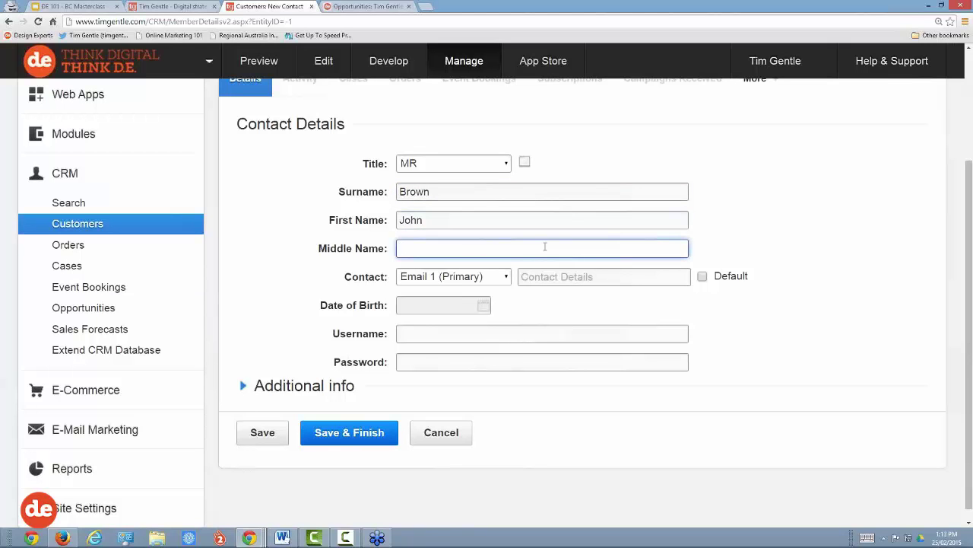
click(542, 277)
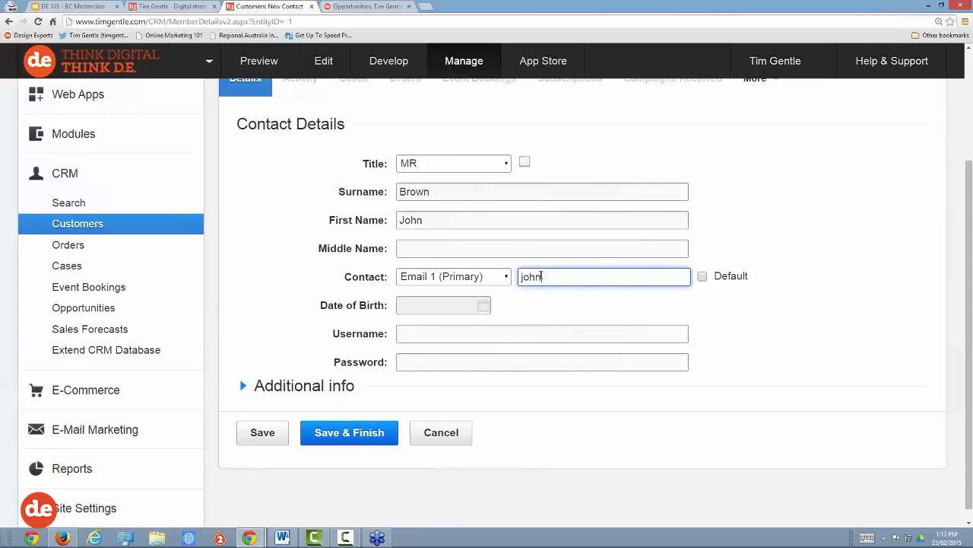
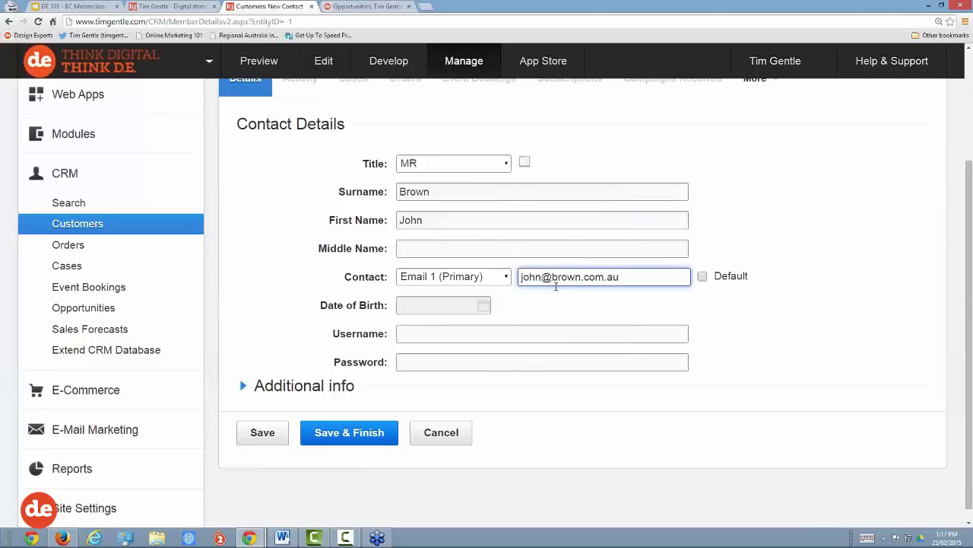
scroll(213, 220, up, 2)
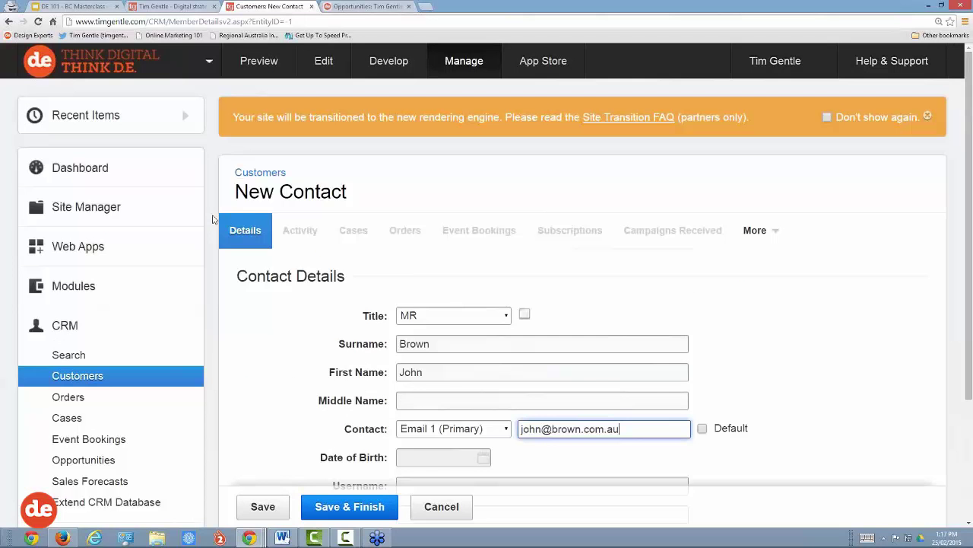
Step: Review the 18-Feb inquiry submissions in the dashboard Live Feed, then show the public homepage
click(76, 169)
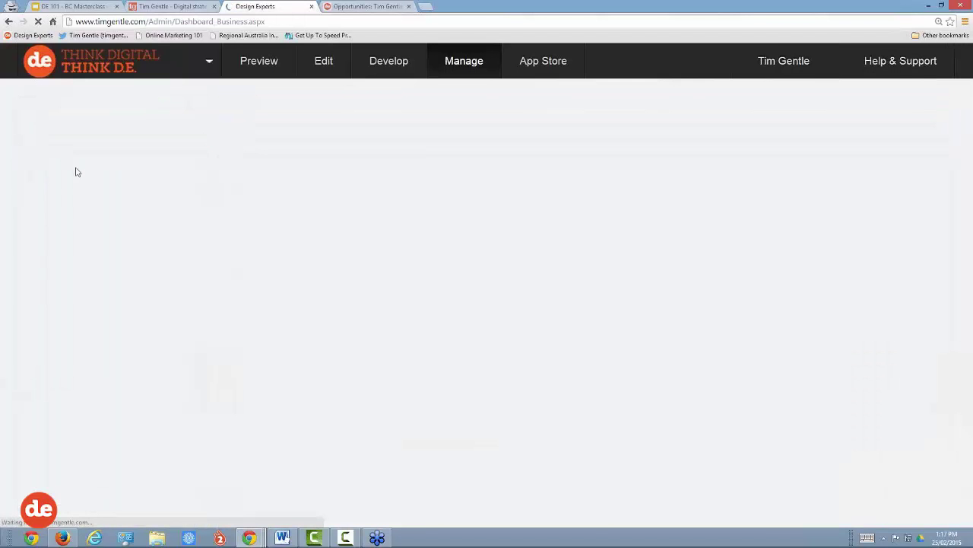
scroll(395, 188, down, 2)
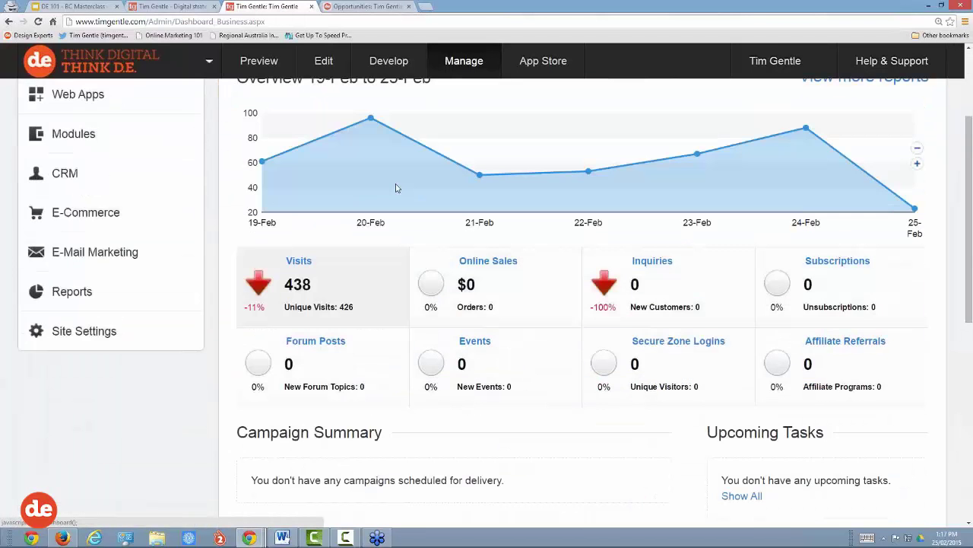
scroll(395, 187, down, 3)
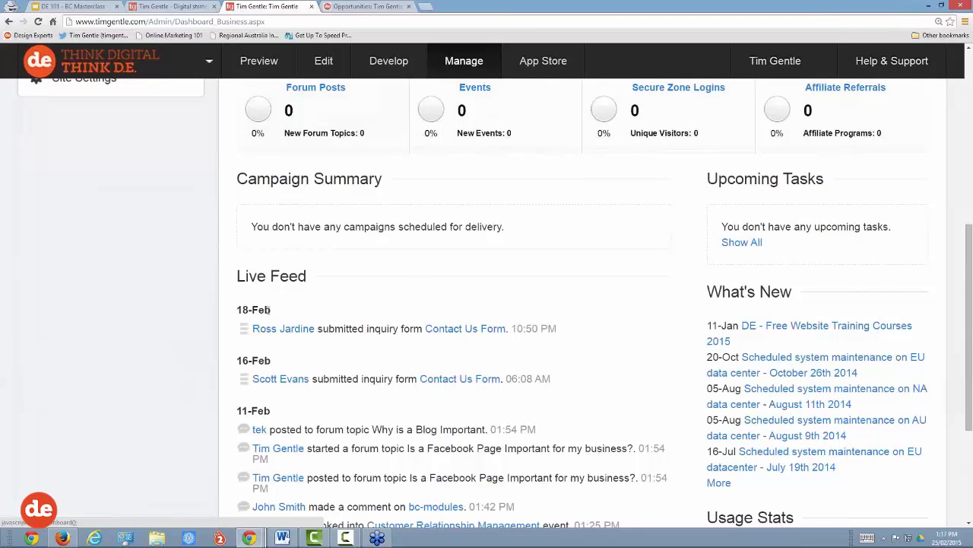
drag(273, 310, 237, 310)
click(331, 315)
drag(316, 328, 422, 326)
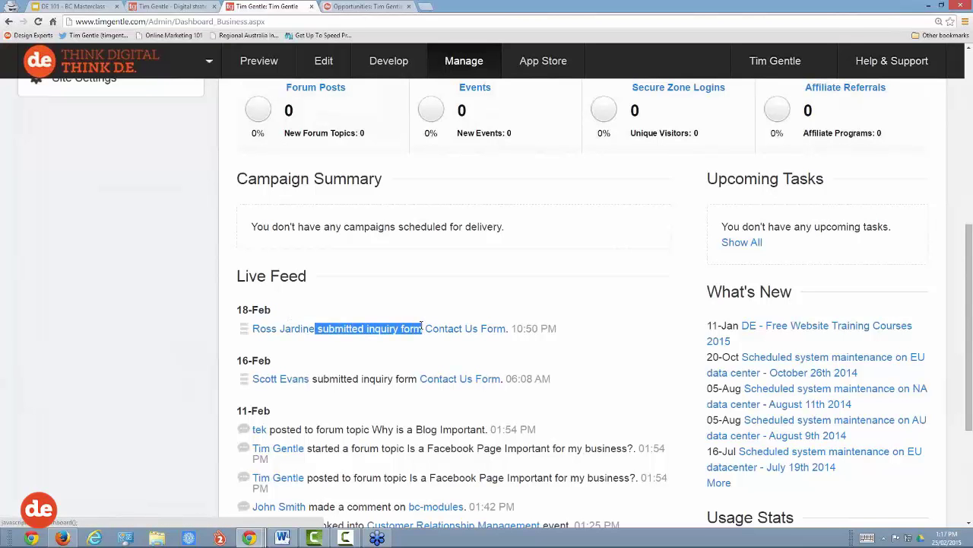
click(177, 13)
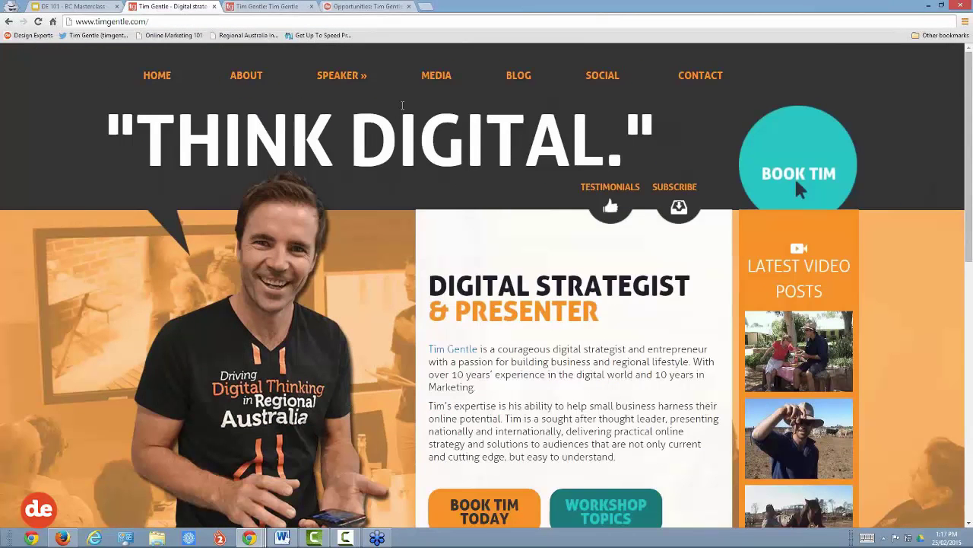
Step: On the Contact page, enter the test lead's first name, last name and email
click(700, 76)
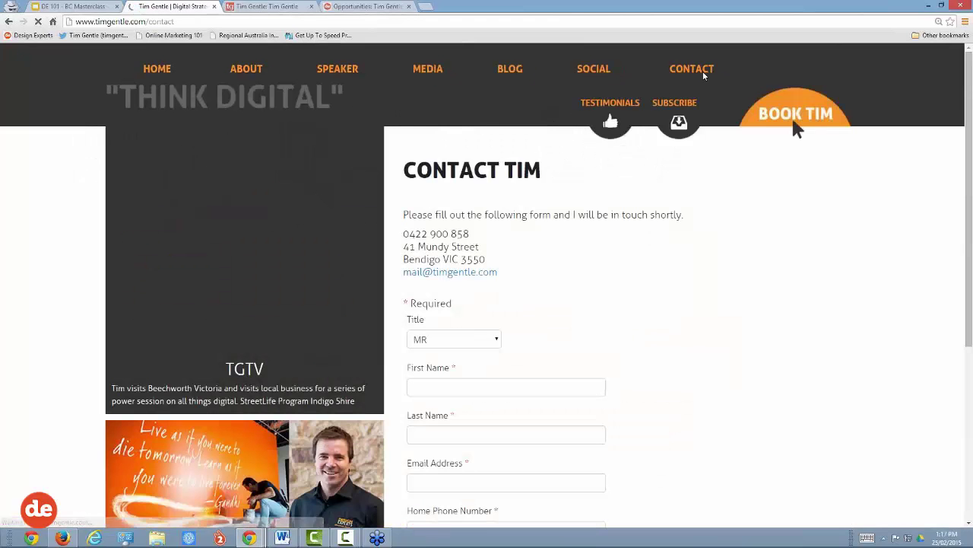
scroll(699, 196, down, 2)
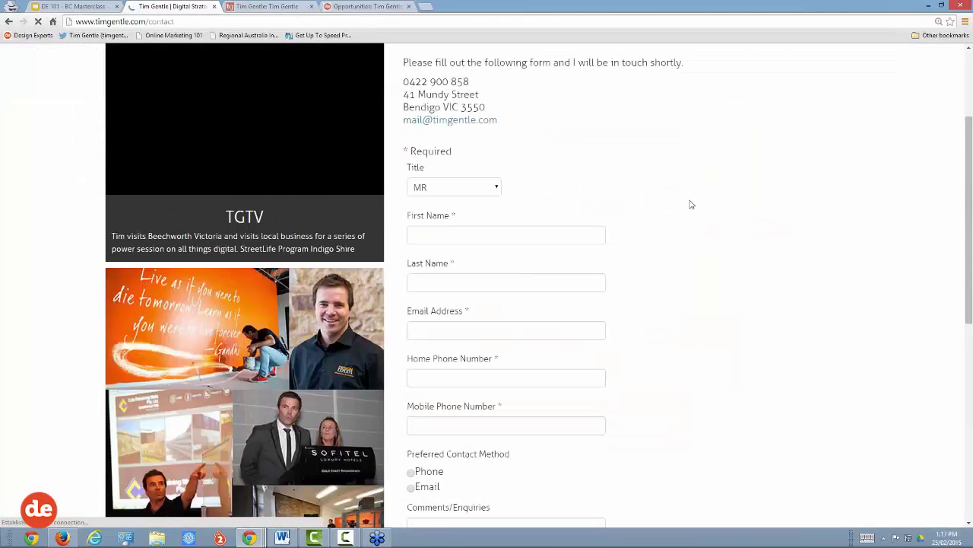
click(471, 237)
key(Tab)
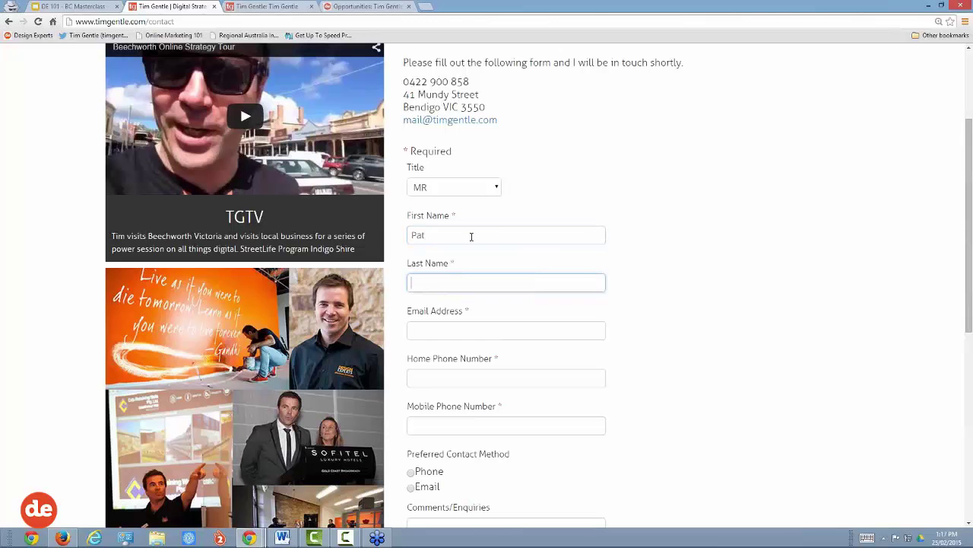
key(Tab)
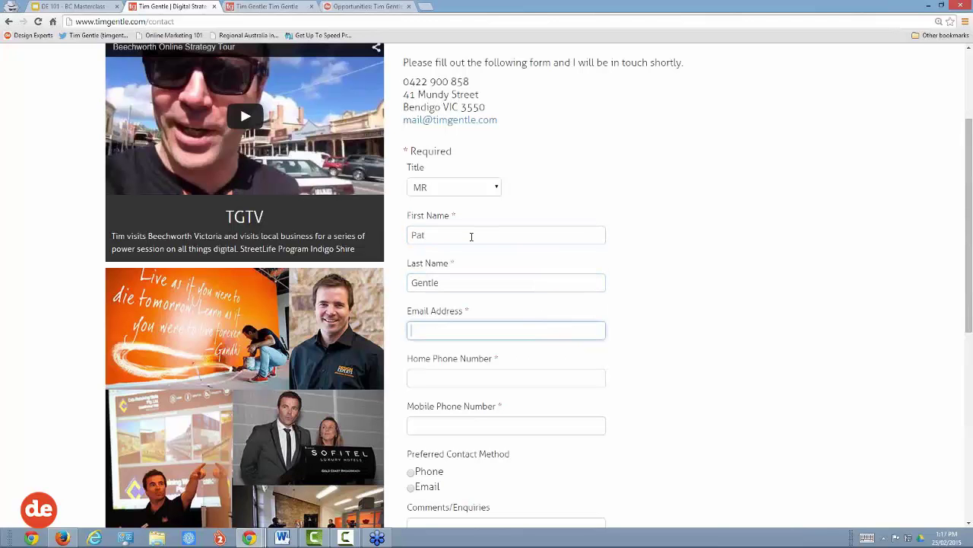
Step: Enter the lead's home and mobile phone numbers
key(Tab)
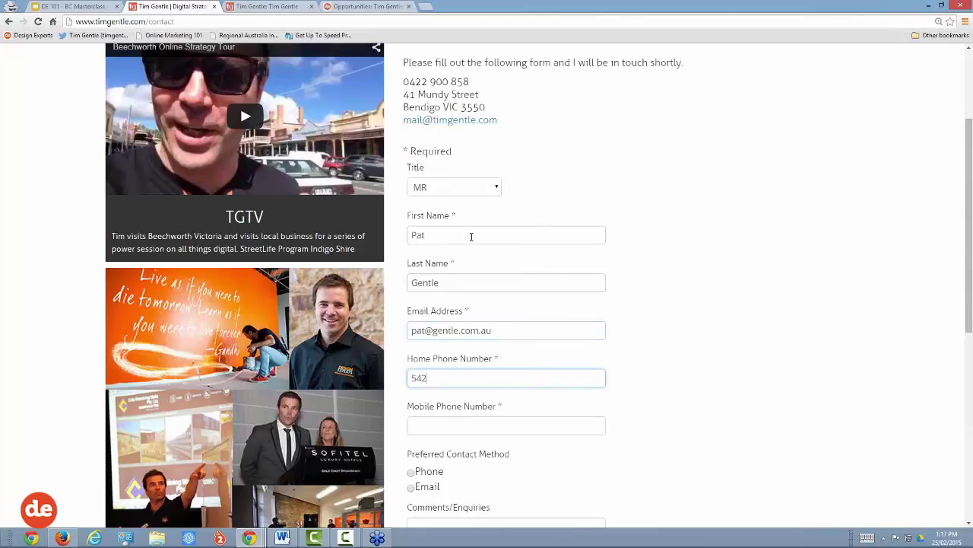
key(Tab)
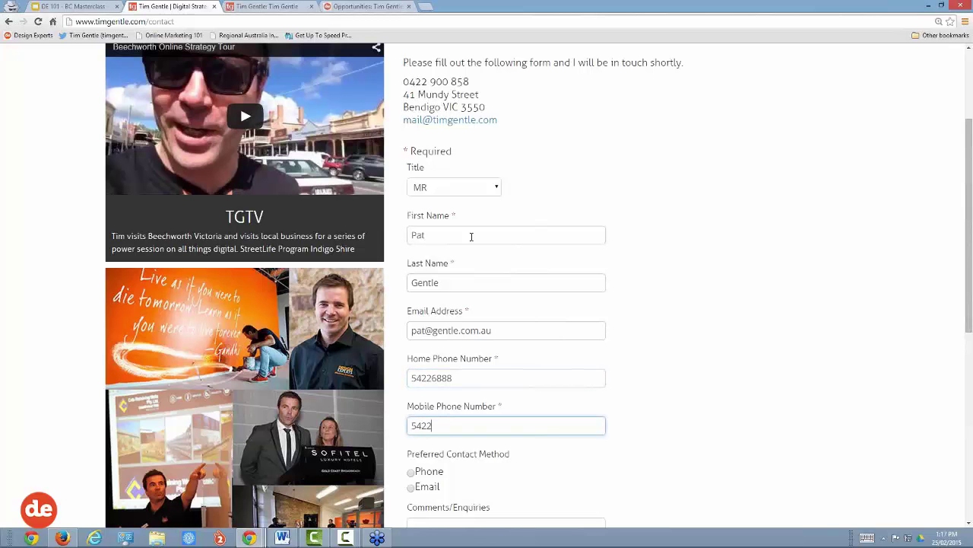
Step: Choose Phone as preferred contact, add a comment praising the webinar, and enter the verification word
scroll(581, 279, down, 2)
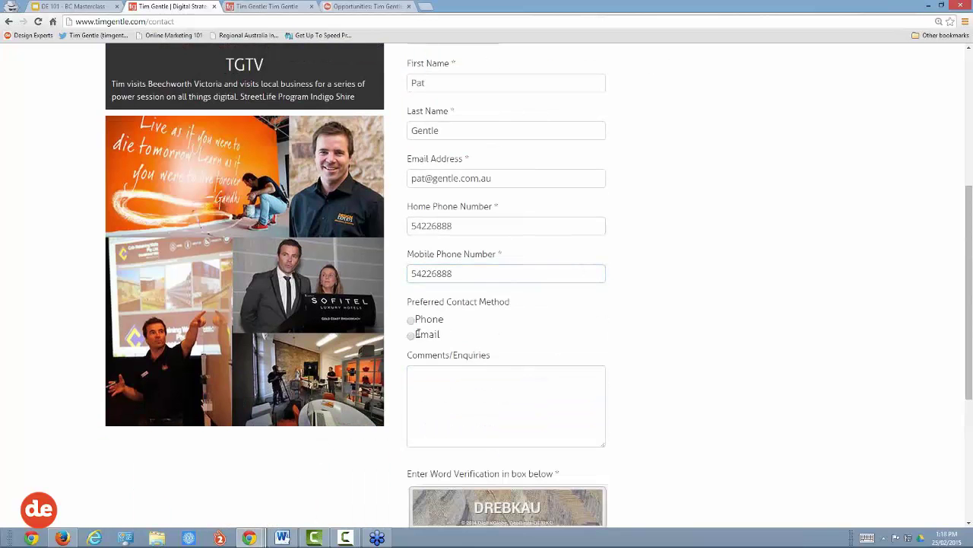
click(411, 320)
scroll(434, 327, down, 1)
click(433, 326)
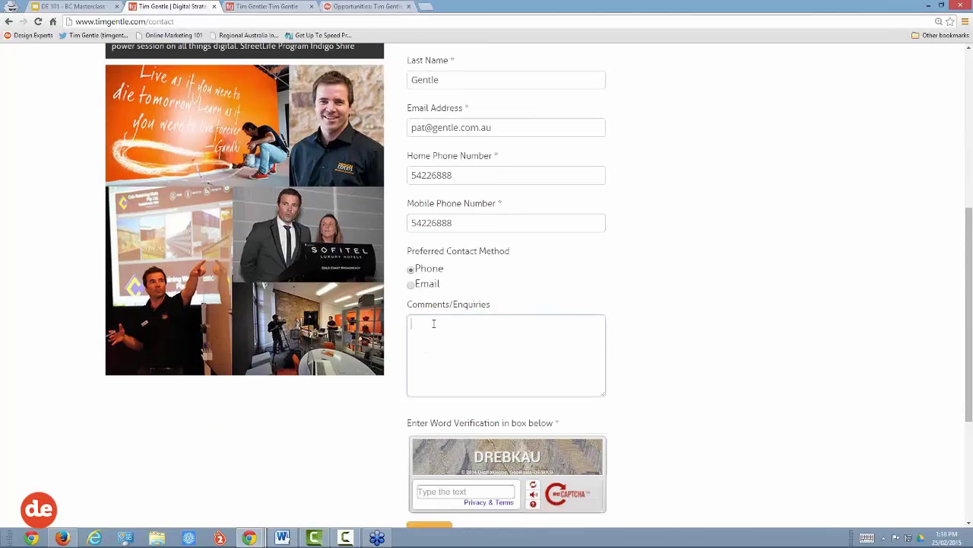
text(Hi Tim,)
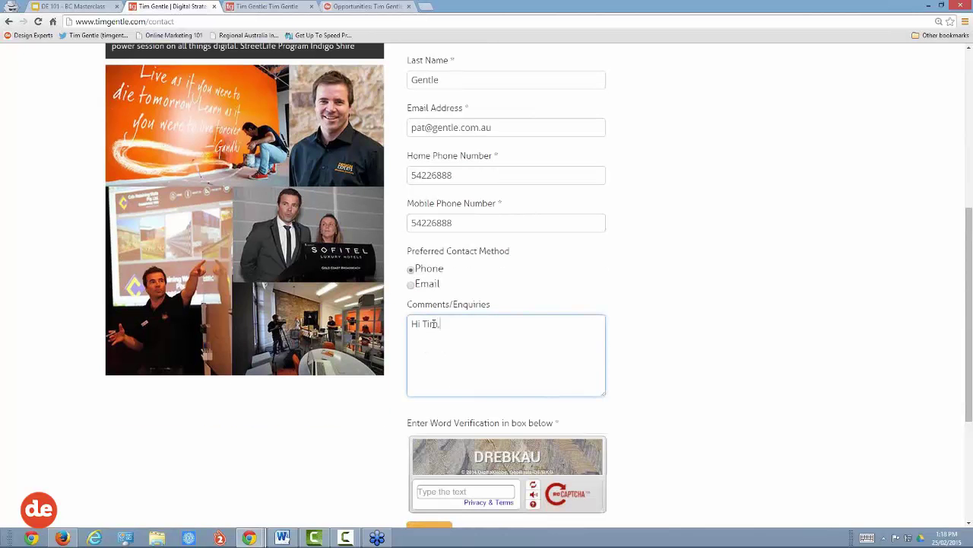
text( Great Webinar!)
scroll(486, 324, down, 1)
click(432, 442)
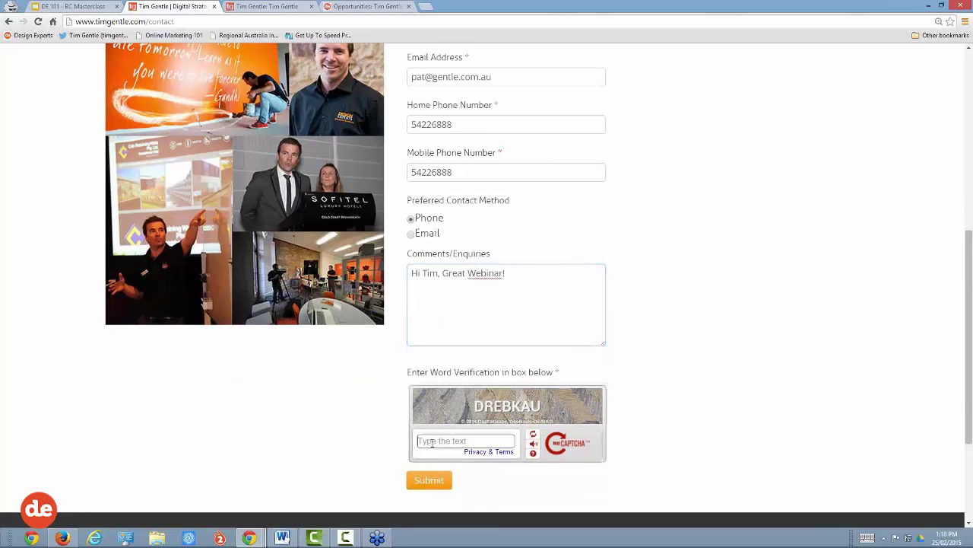
text(DREBkau)
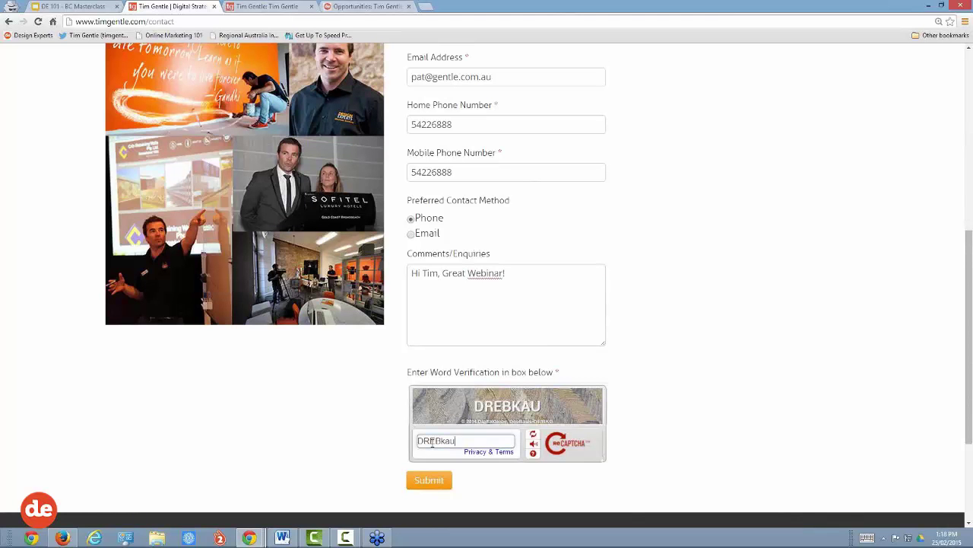
key(BackSpace)
key(BackSpace)
text(AU)
Step: Submit the contact form, check the Thank You confirmation, and go back to the admin dashboard
click(431, 483)
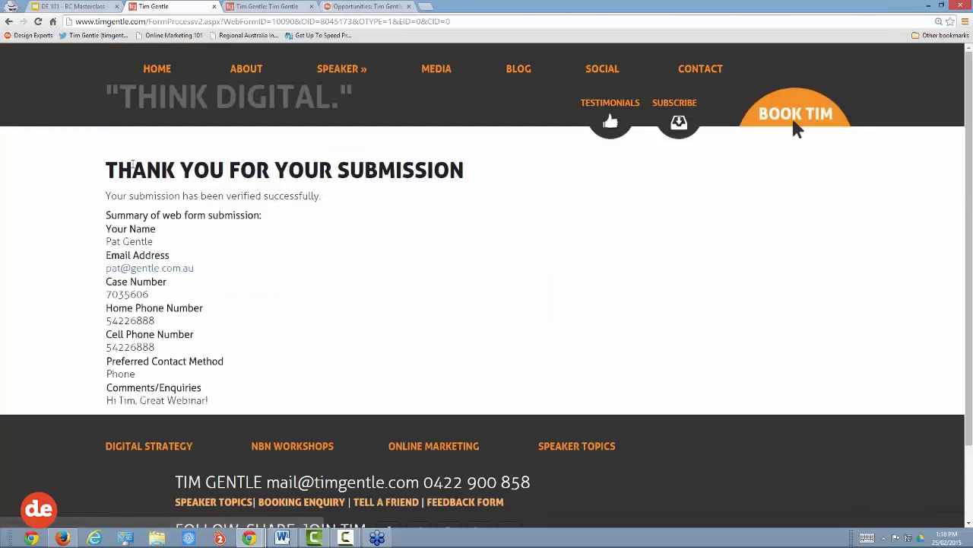
drag(108, 168, 473, 171)
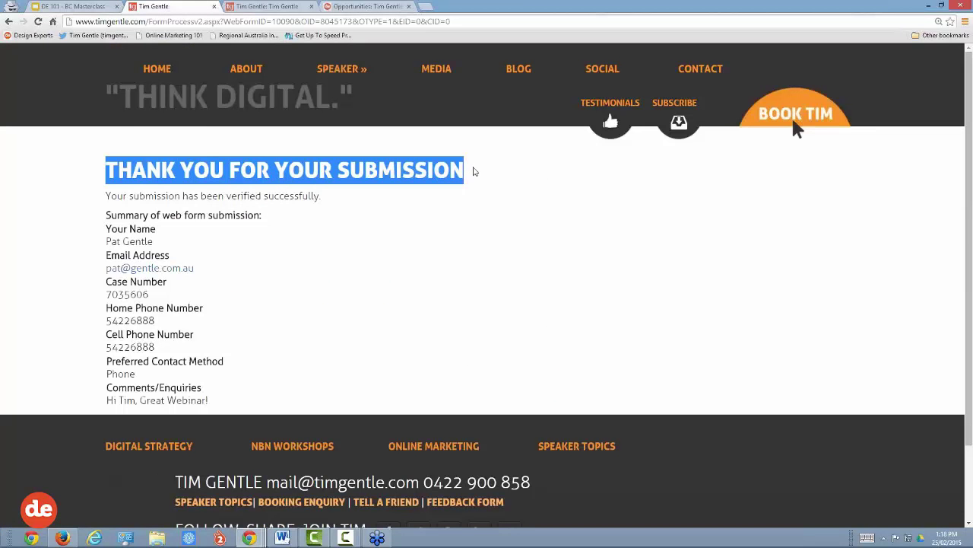
click(470, 180)
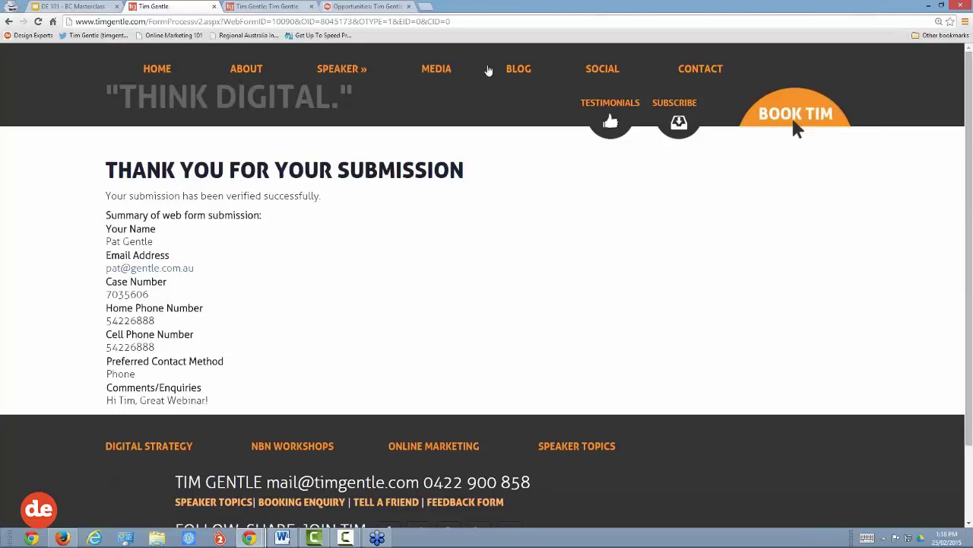
click(267, 6)
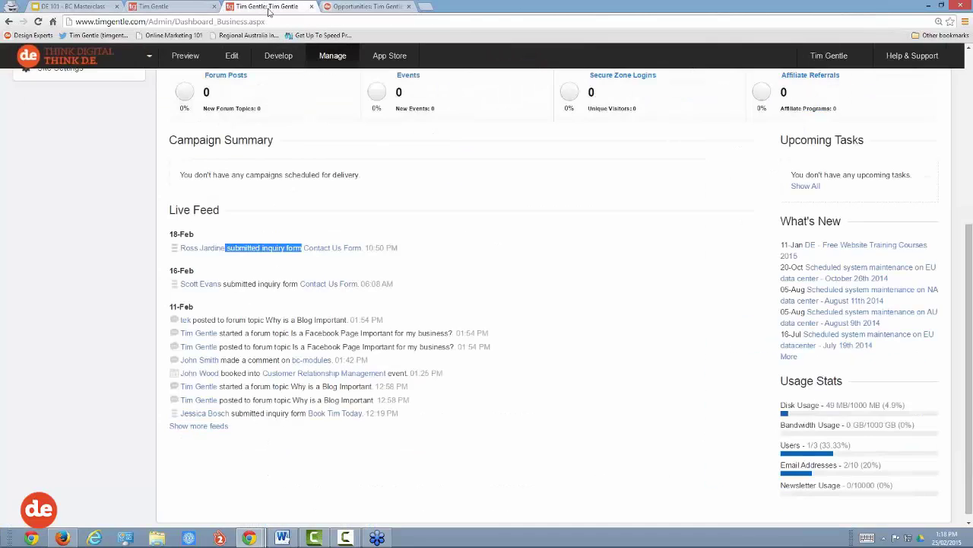
Step: Reload the dashboard, find the new 25-Feb inquiry in the Live Feed, and open that lead's record
scroll(131, 60, up, 4)
click(131, 60)
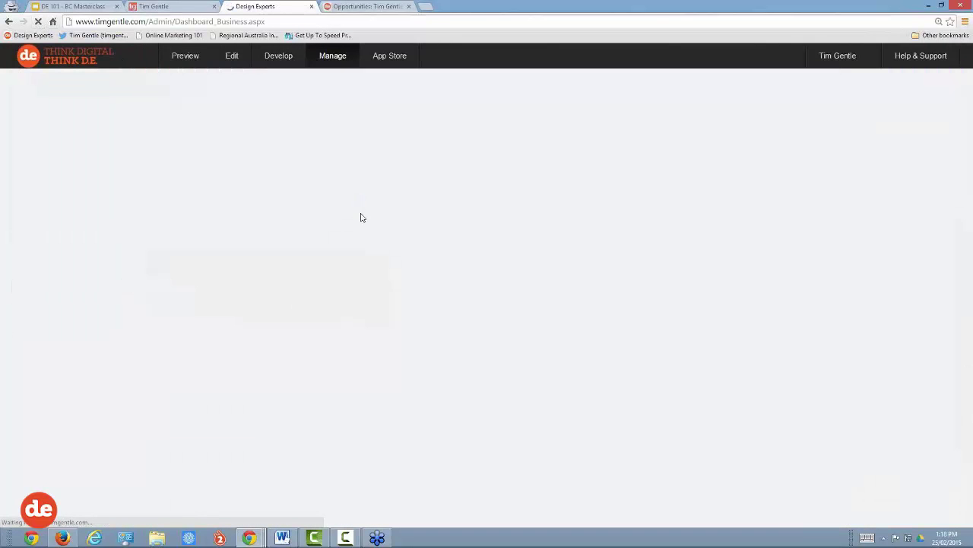
scroll(362, 219, down, 3)
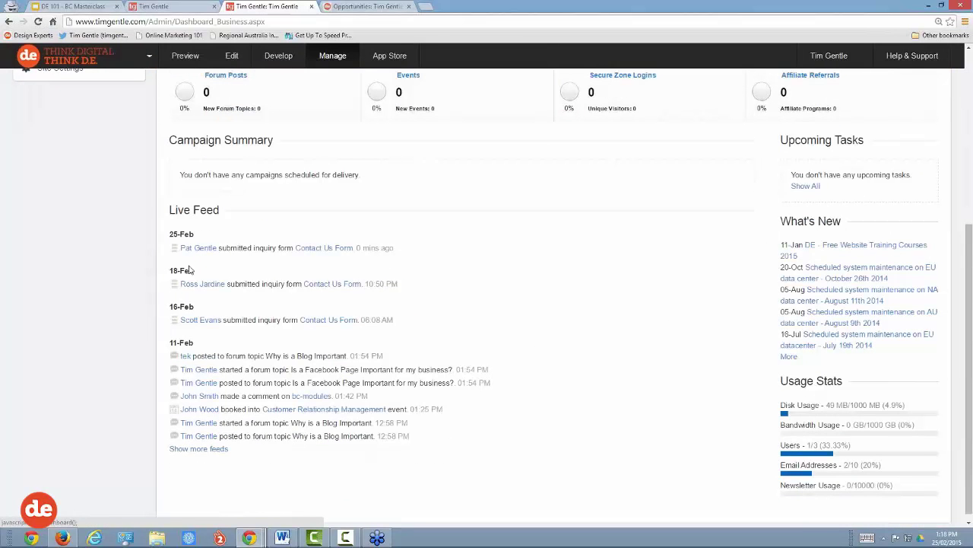
drag(196, 235, 169, 235)
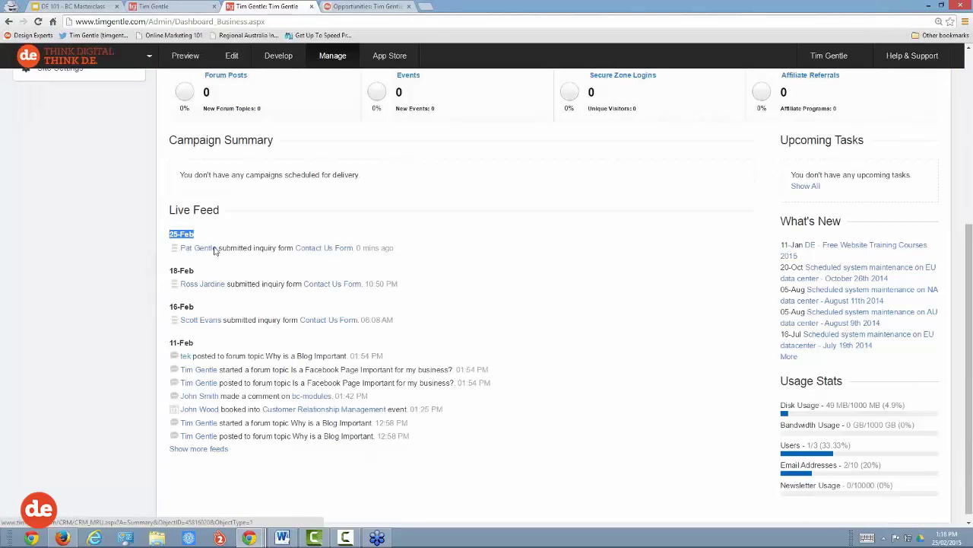
key(ctrl+plus)
key(ctrl+plus)
key(ctrl+plus)
key(ctrl+plus)
key(ctrl+plus)
scroll(501, 304, down, 2)
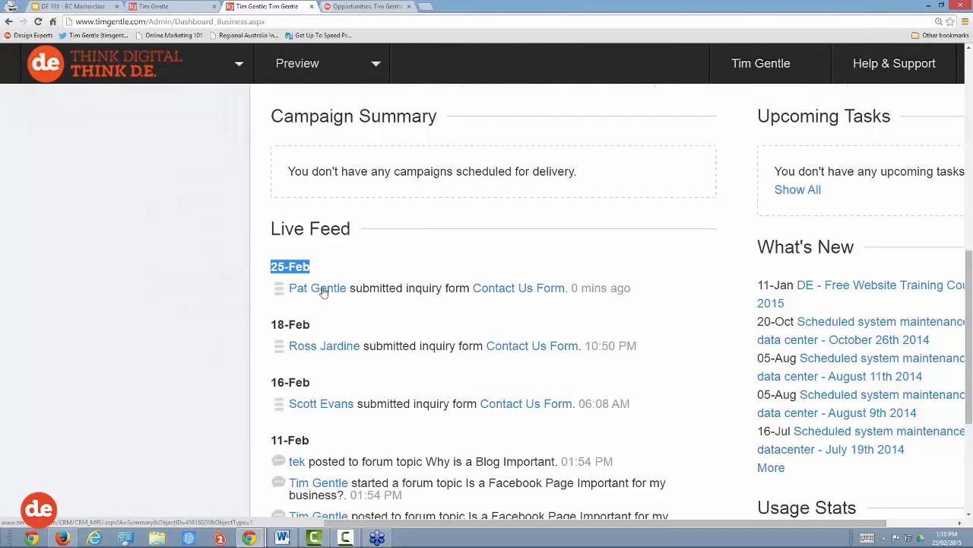
click(323, 289)
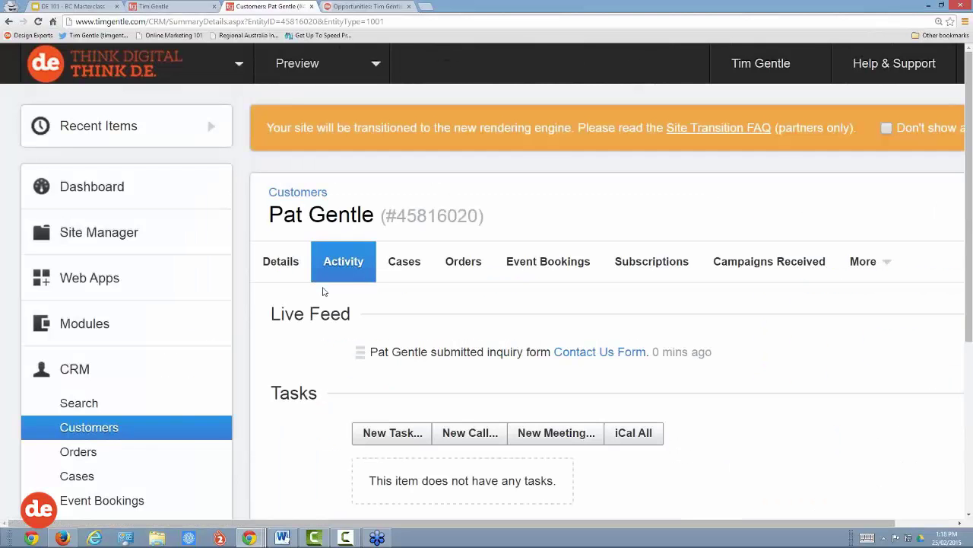
click(283, 262)
scroll(542, 252, down, 3)
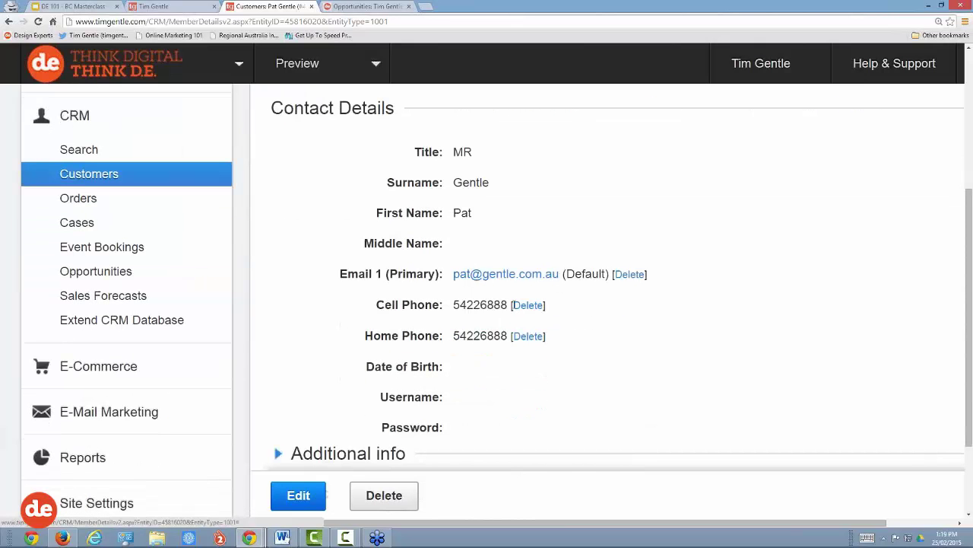
drag(508, 304, 455, 305)
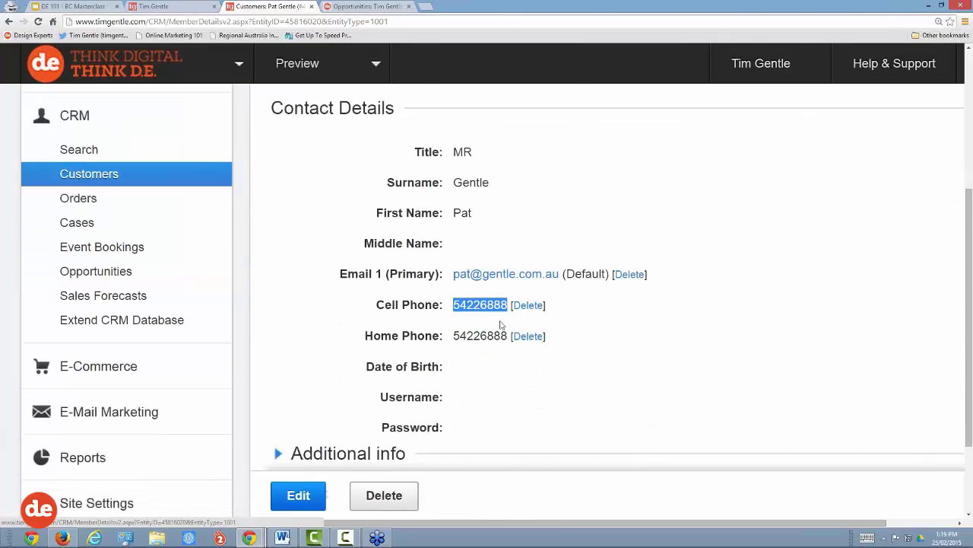
drag(493, 182, 453, 182)
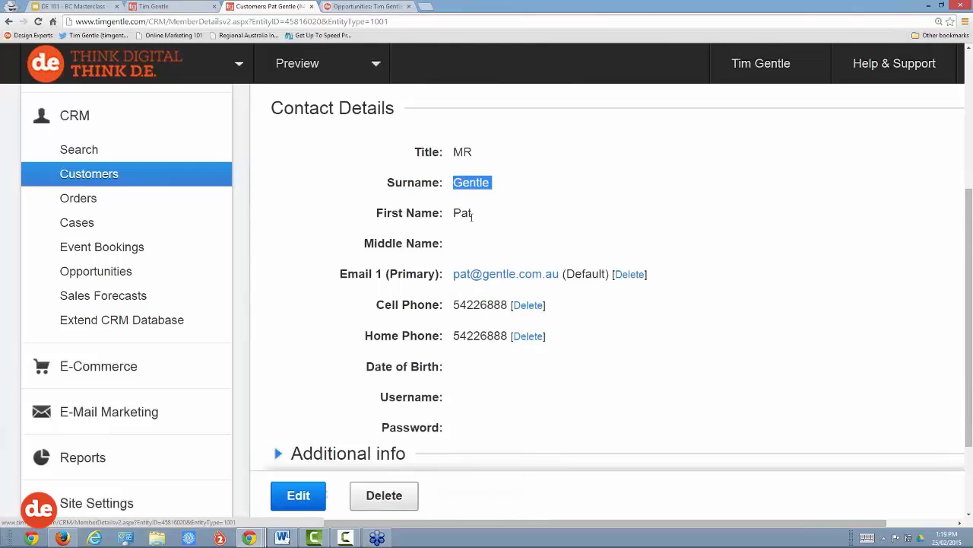
scroll(508, 271, down, 2)
scroll(509, 271, up, 5)
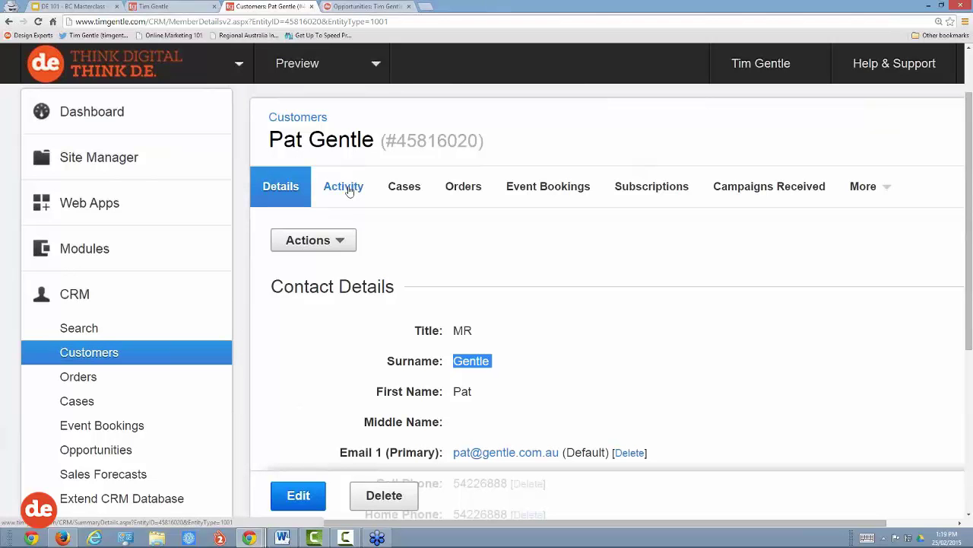
Step: Show the customer's Activity tab and highlight the Contact Us Form submission and its timing
click(349, 190)
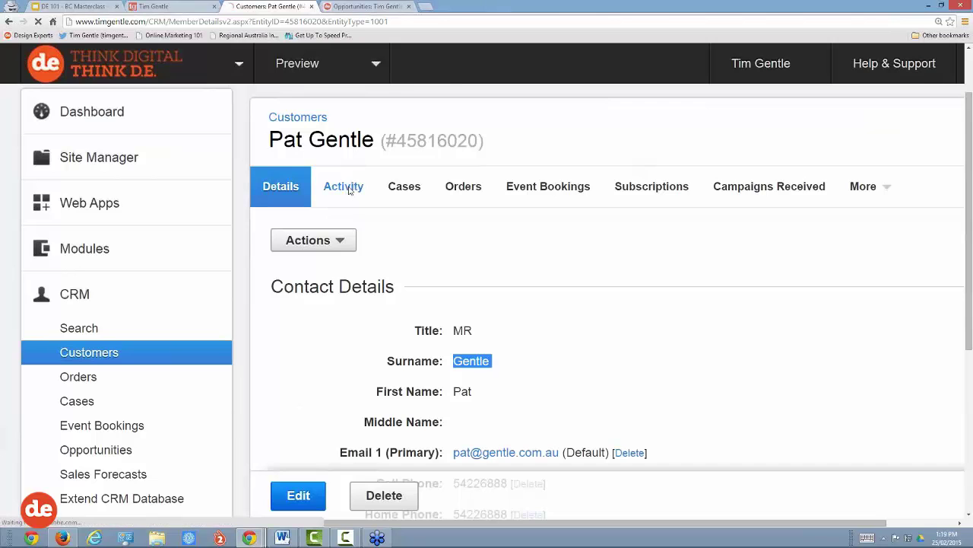
scroll(422, 276, down, 2)
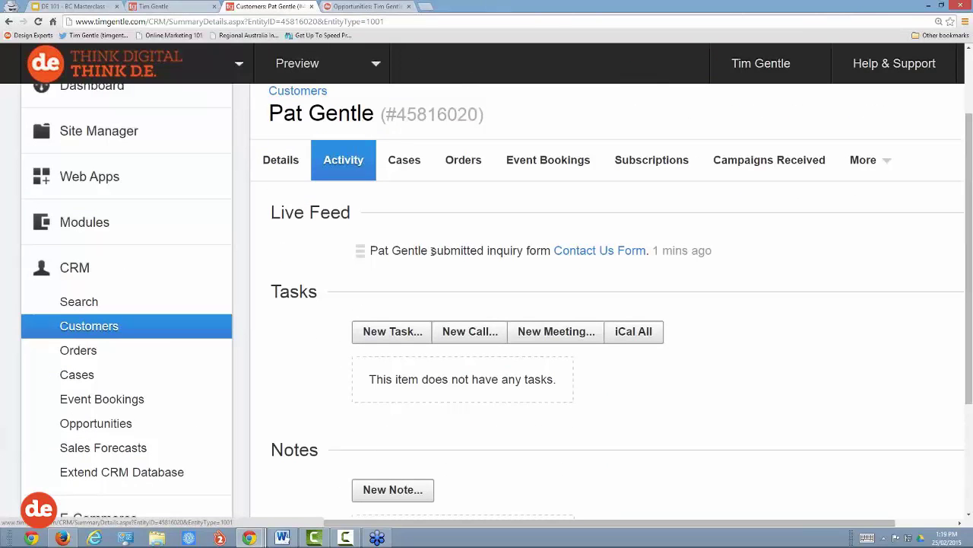
drag(430, 251, 550, 245)
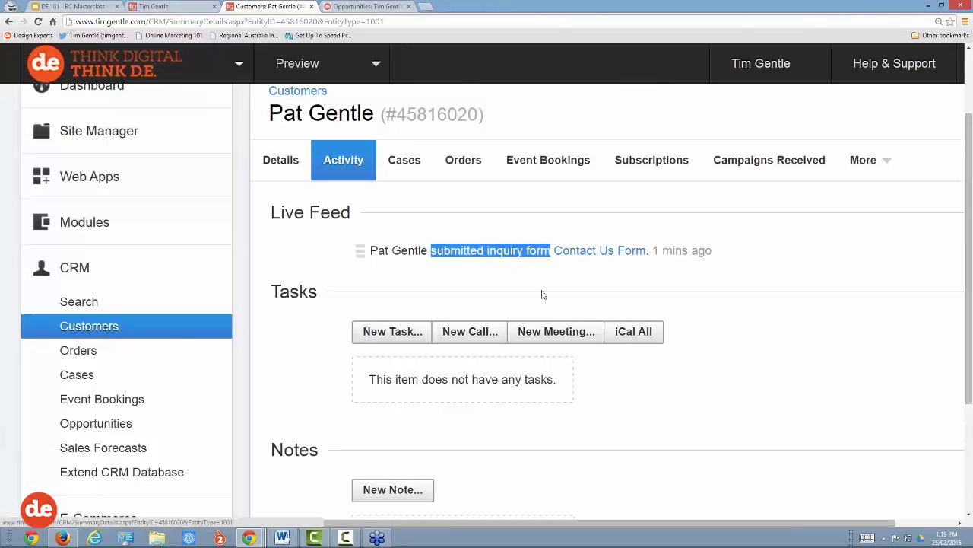
drag(713, 250, 653, 250)
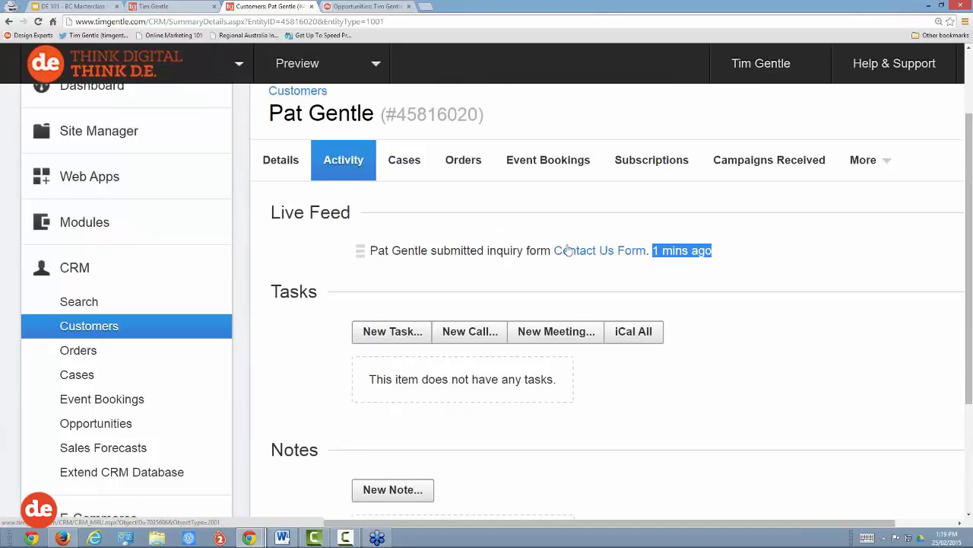
Step: Open the customer's Cases tab and the Contact Us Form case
click(404, 160)
scroll(415, 189, down, 2)
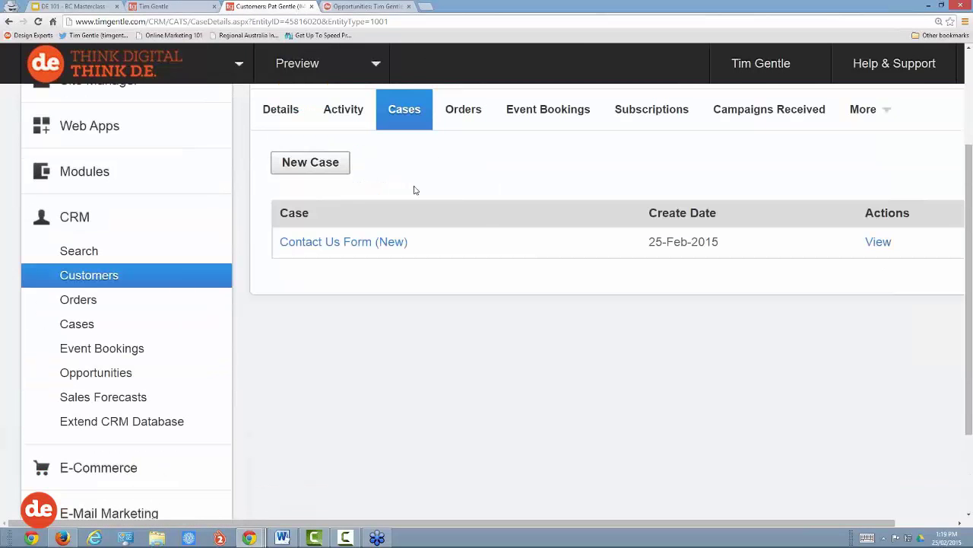
drag(315, 218, 280, 219)
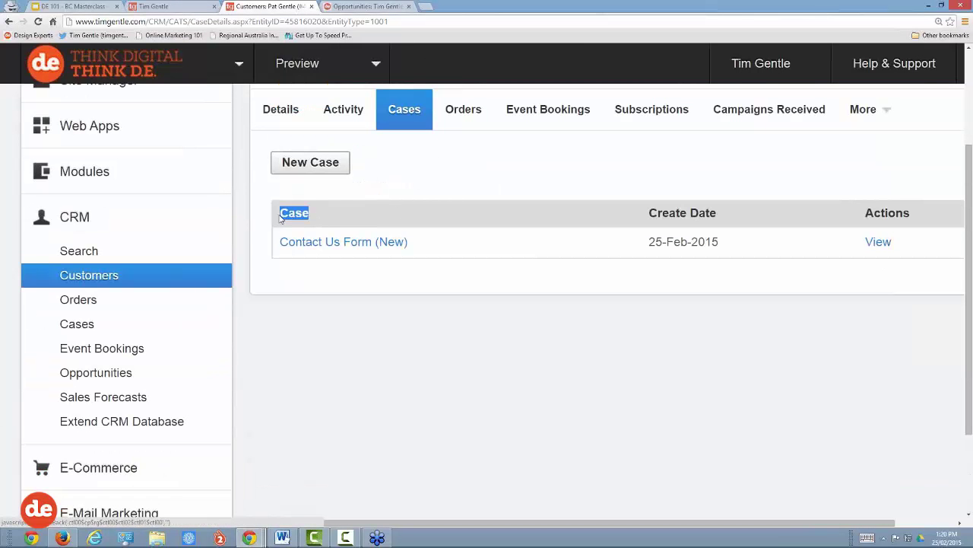
click(327, 243)
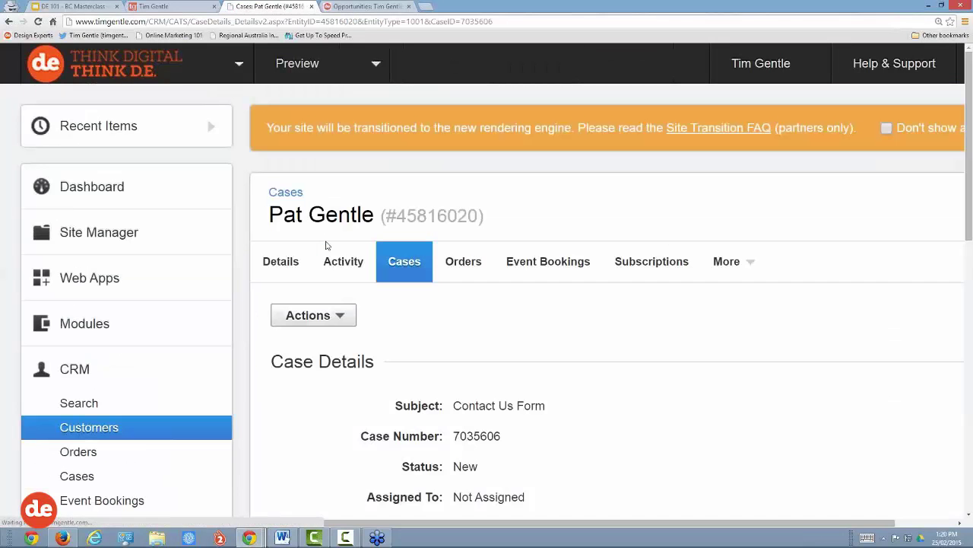
Step: Scroll through the case details, highlighting the webinar enquiry comment and the customer's name
scroll(502, 307, down, 7)
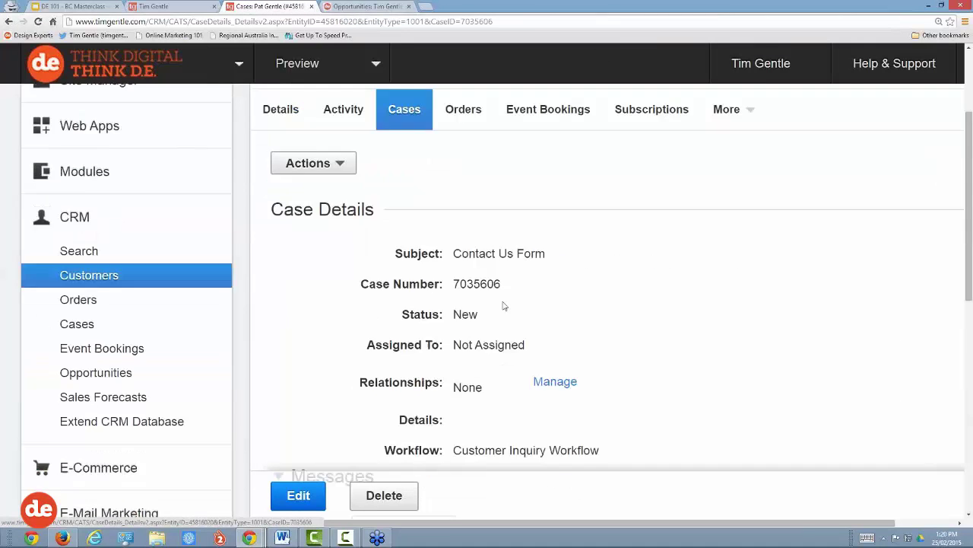
scroll(502, 307, down, 3)
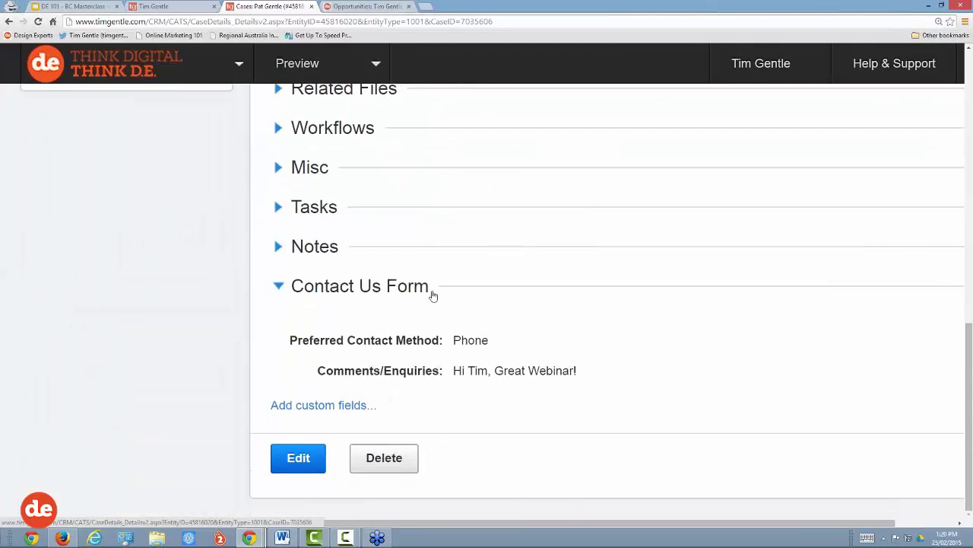
drag(454, 370, 602, 382)
click(602, 383)
scroll(603, 383, up, 10)
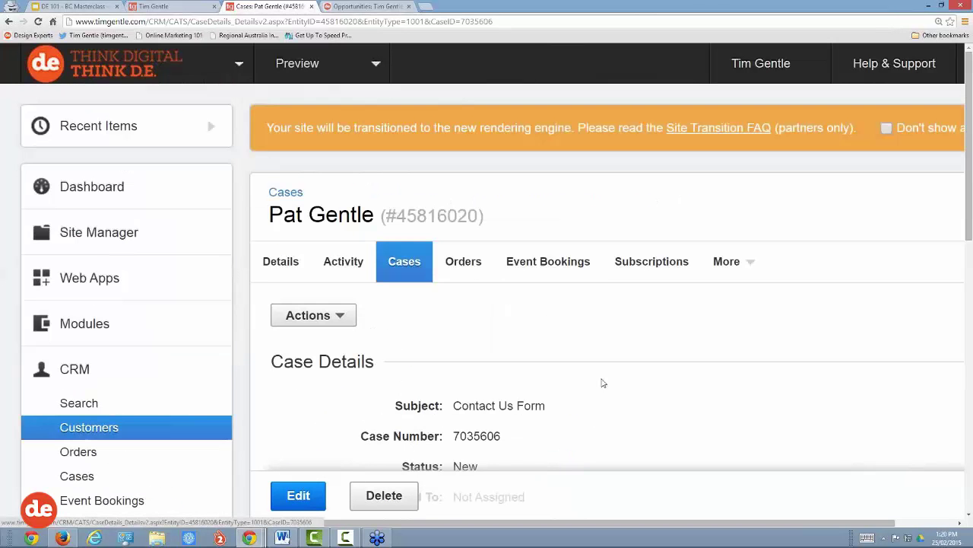
drag(270, 214, 375, 212)
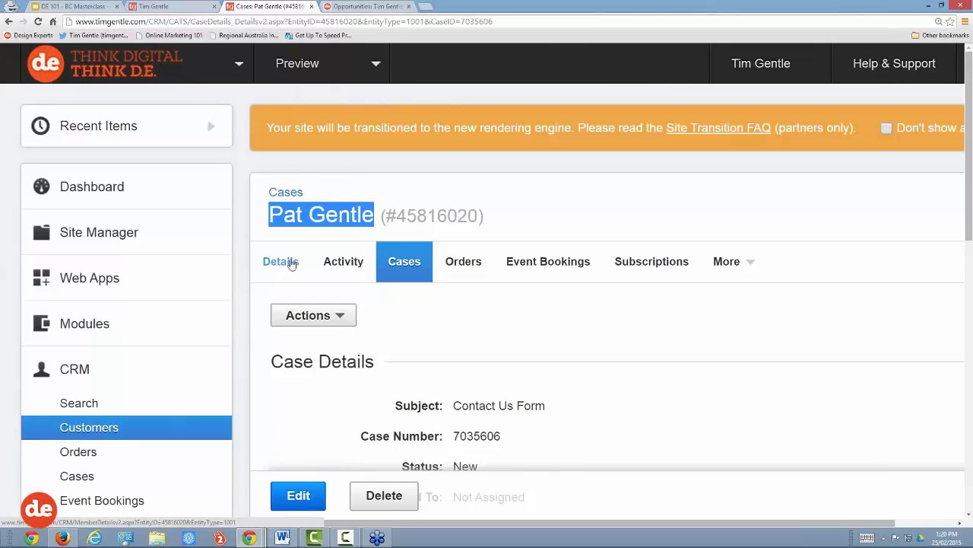
Step: Return to the customer's Details tab and review the customer ID and e-mail, adjusting page zoom
click(291, 263)
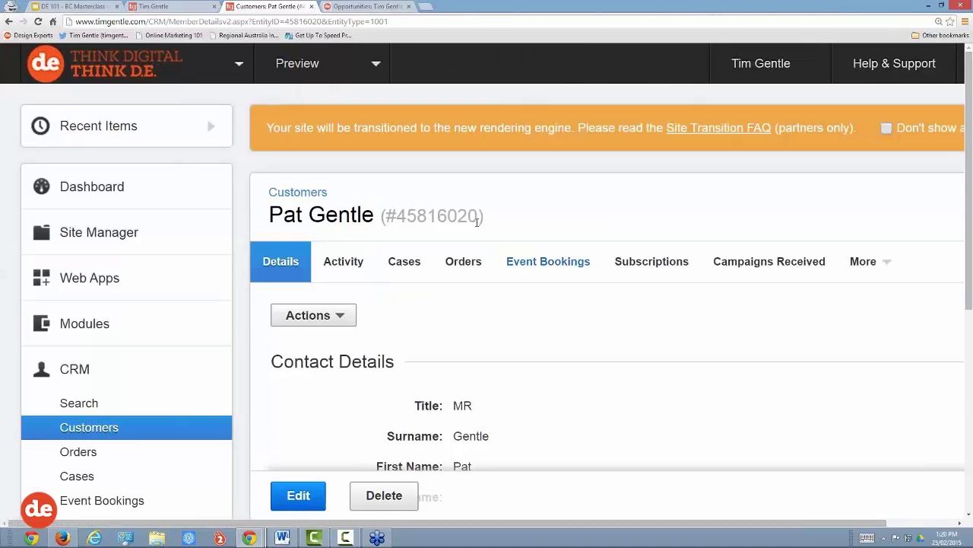
drag(488, 216, 381, 216)
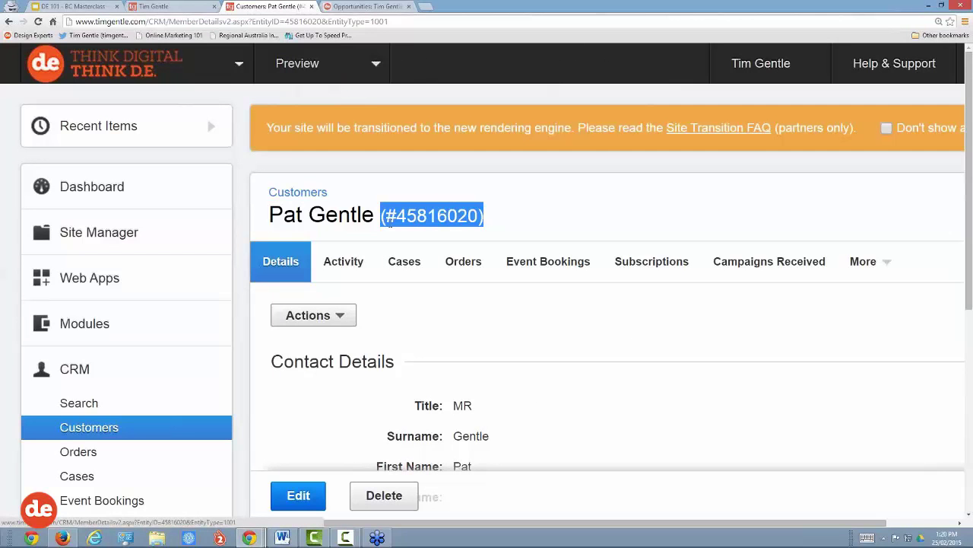
scroll(609, 365, down, 3)
scroll(609, 365, down, 1)
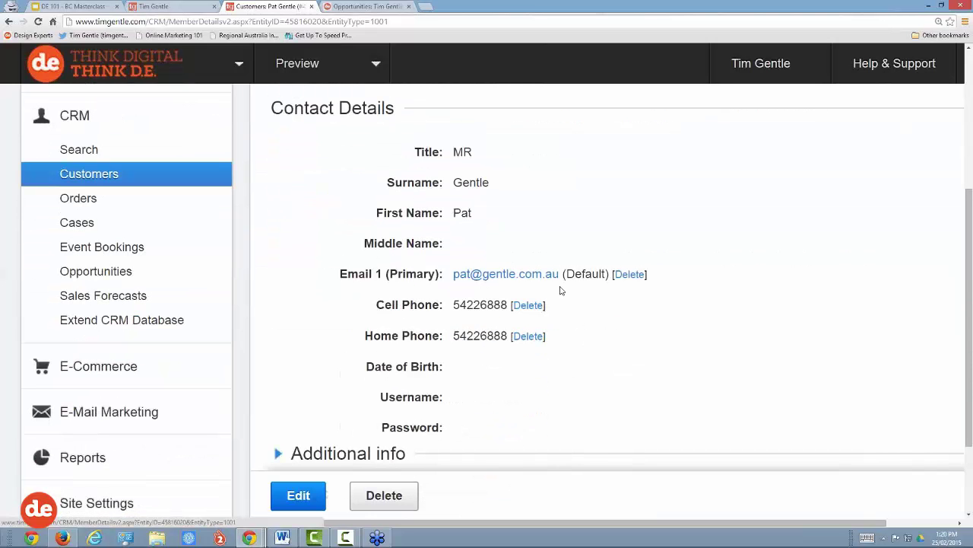
drag(560, 273, 454, 277)
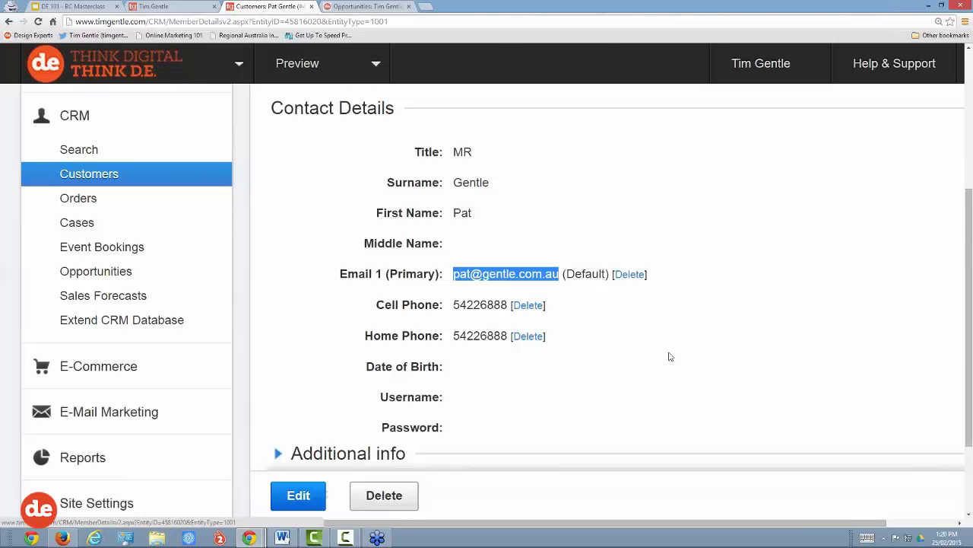
key(ctrl+minus)
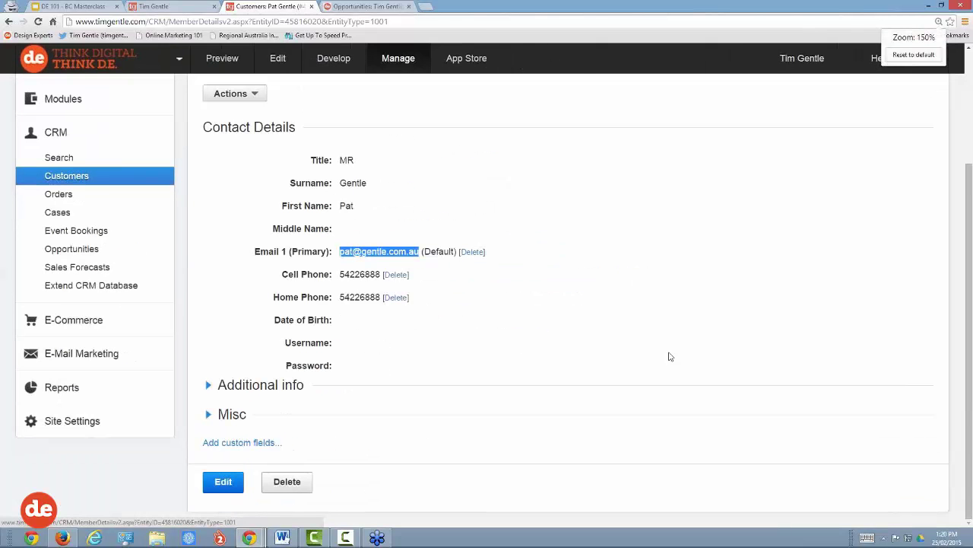
key(ctrl+plus)
click(670, 356)
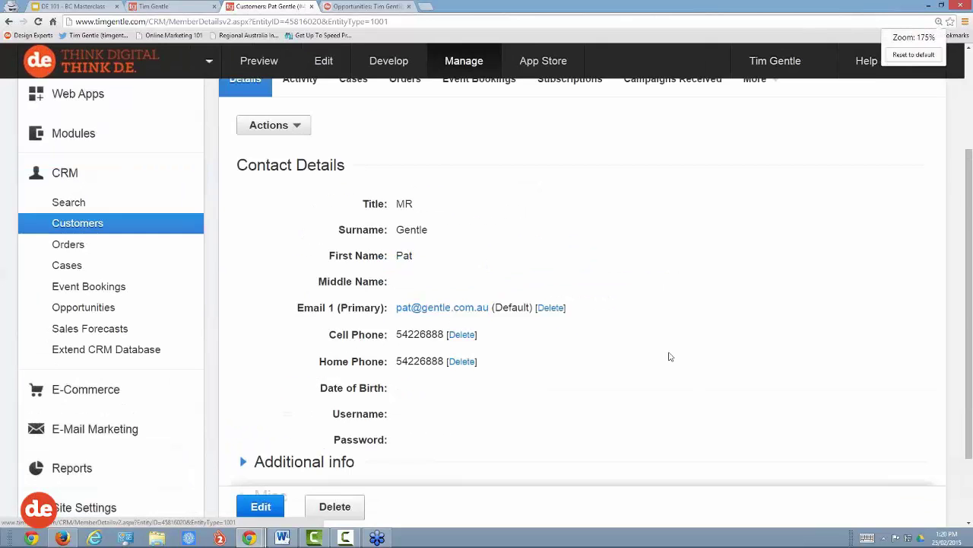
scroll(670, 356, up, 2)
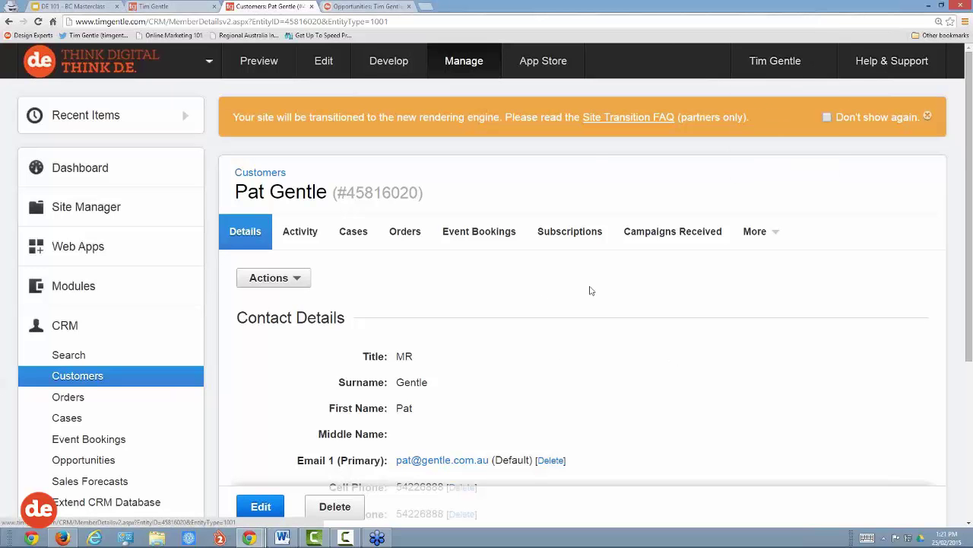
scroll(530, 347, down, 2)
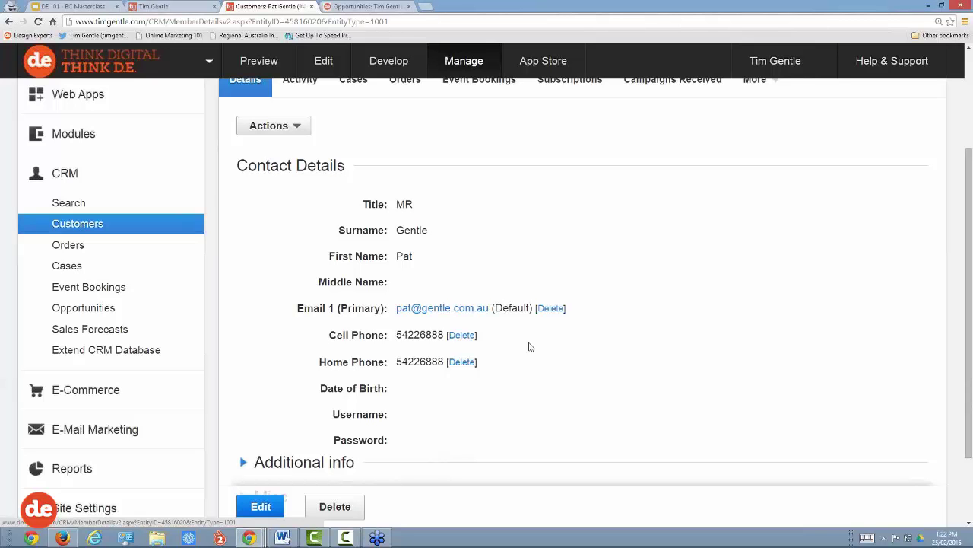
Step: Check the website's form thank-you page, then come back to the customer's CRM record
click(154, 7)
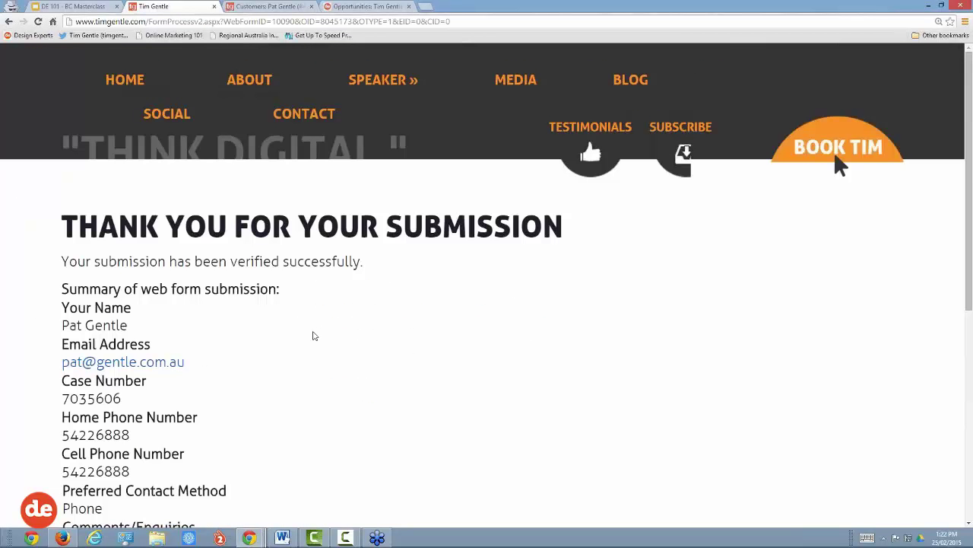
scroll(314, 336, down, 2)
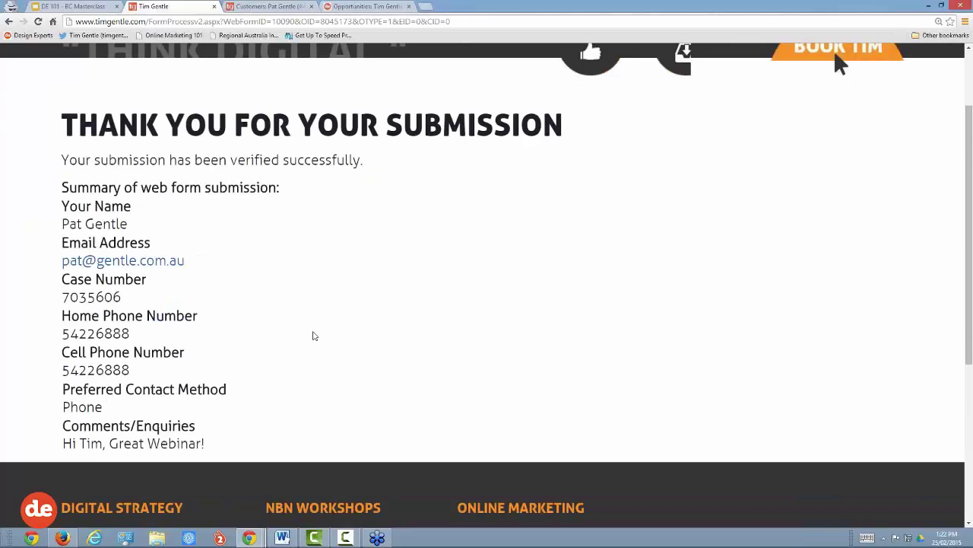
scroll(314, 335, up, 2)
click(284, 9)
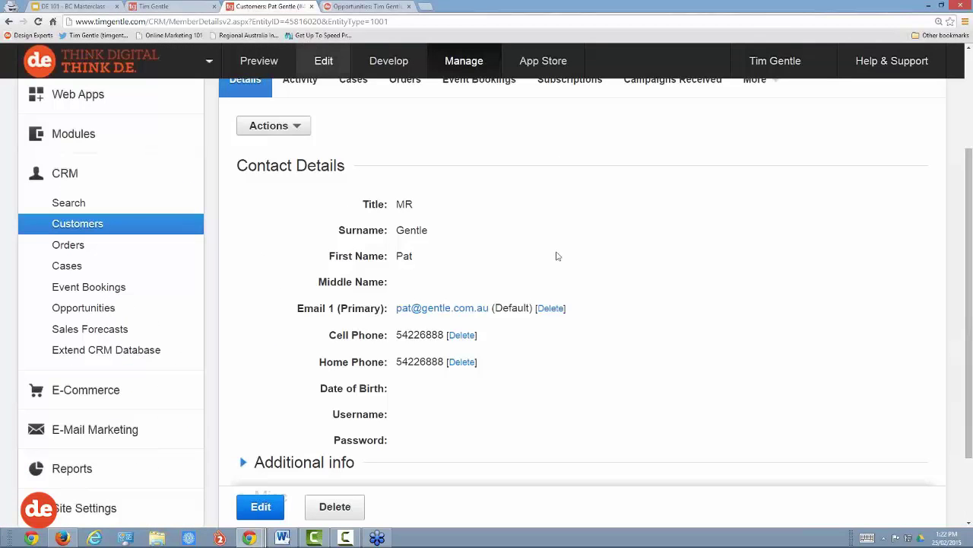
scroll(647, 400, down, 2)
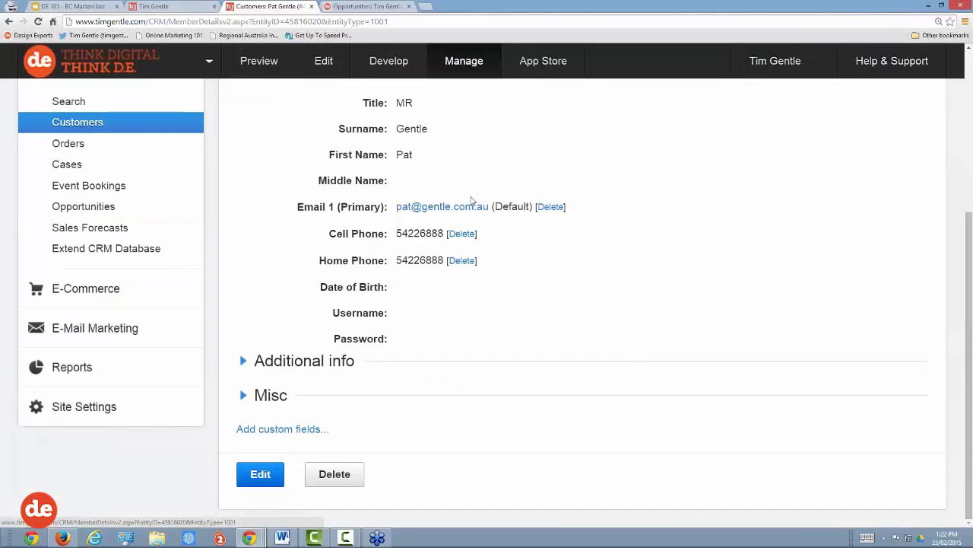
scroll(583, 339, up, 3)
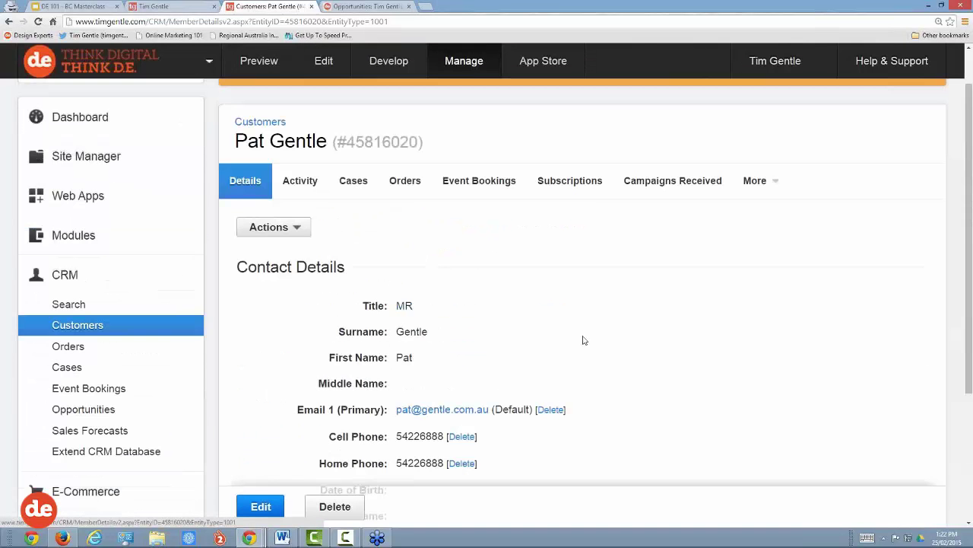
mouse_move(756, 182)
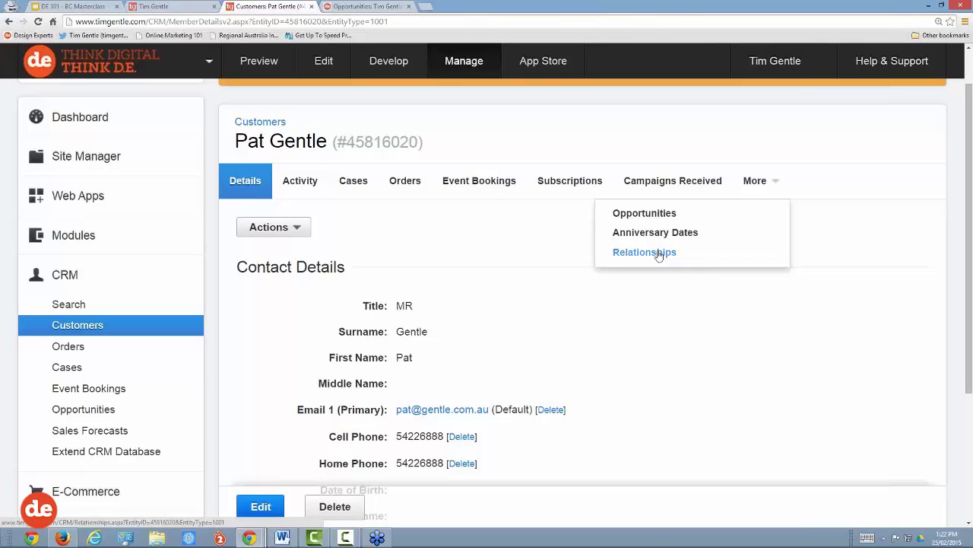
click(659, 253)
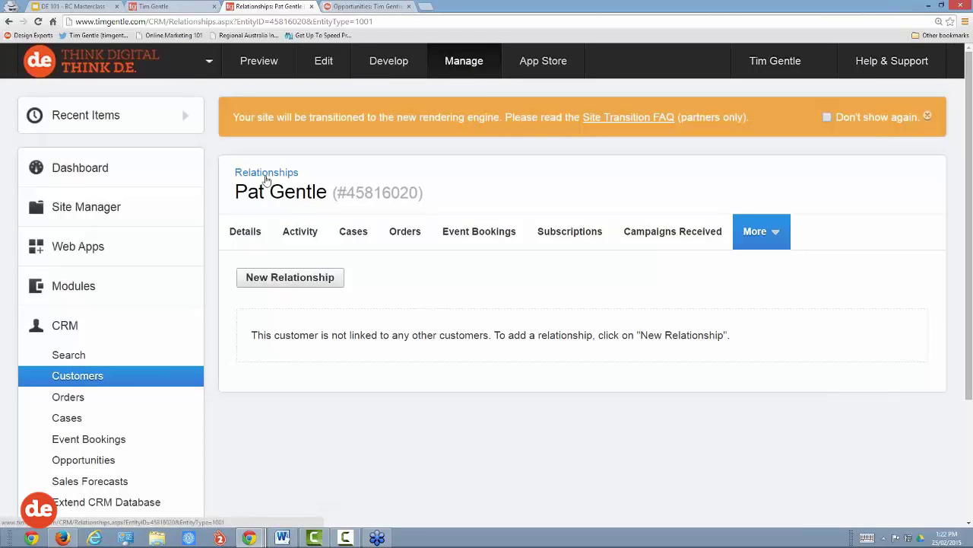
click(240, 238)
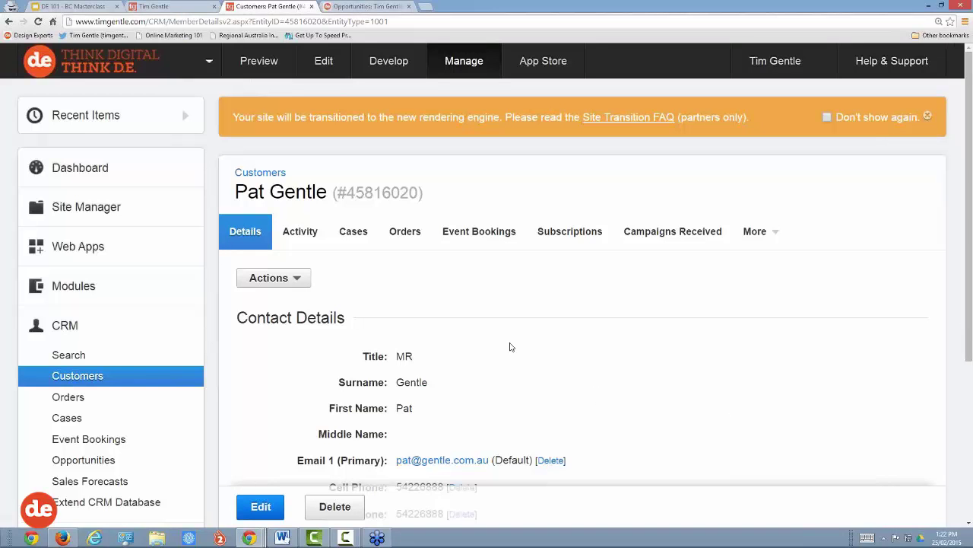
scroll(526, 342, down, 2)
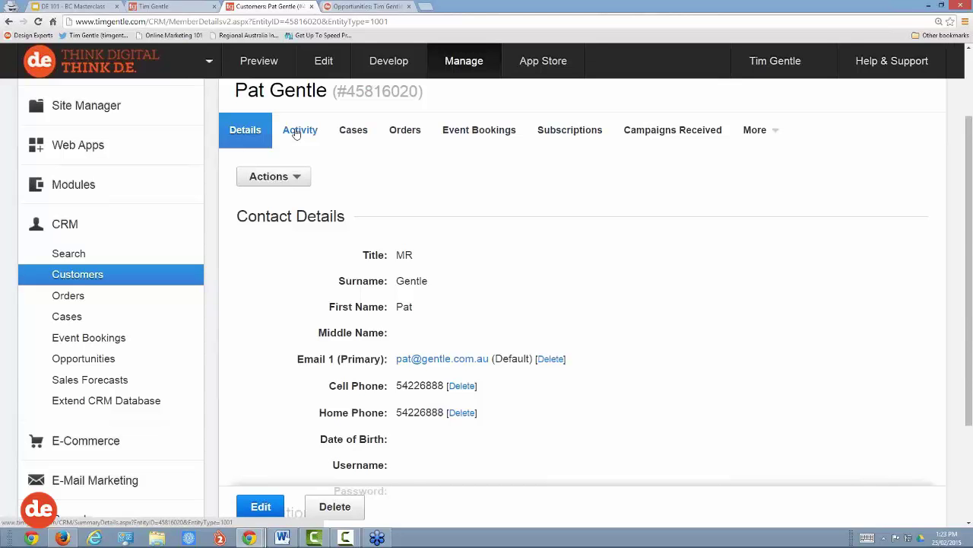
Step: Open another customer's record from Recent Items and enlarge the page
click(384, 9)
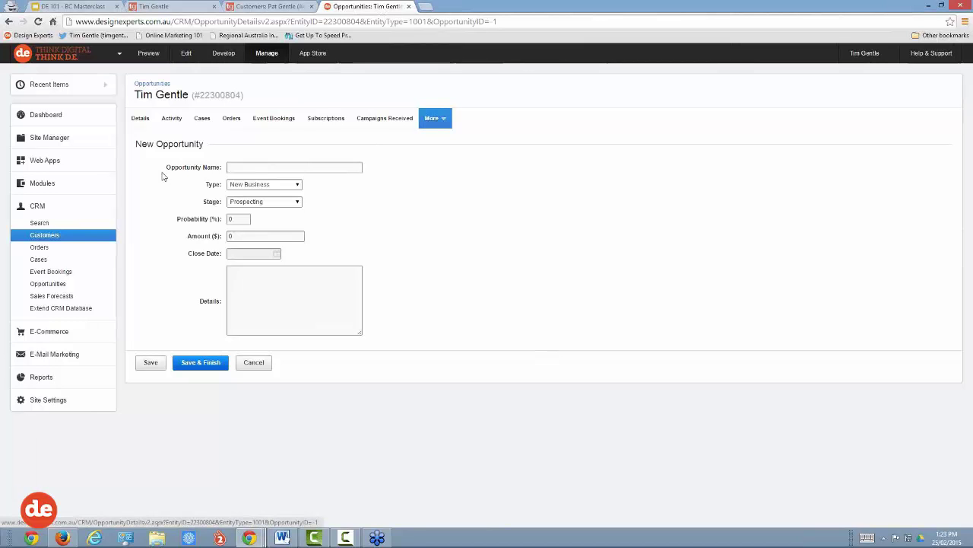
mouse_move(91, 90)
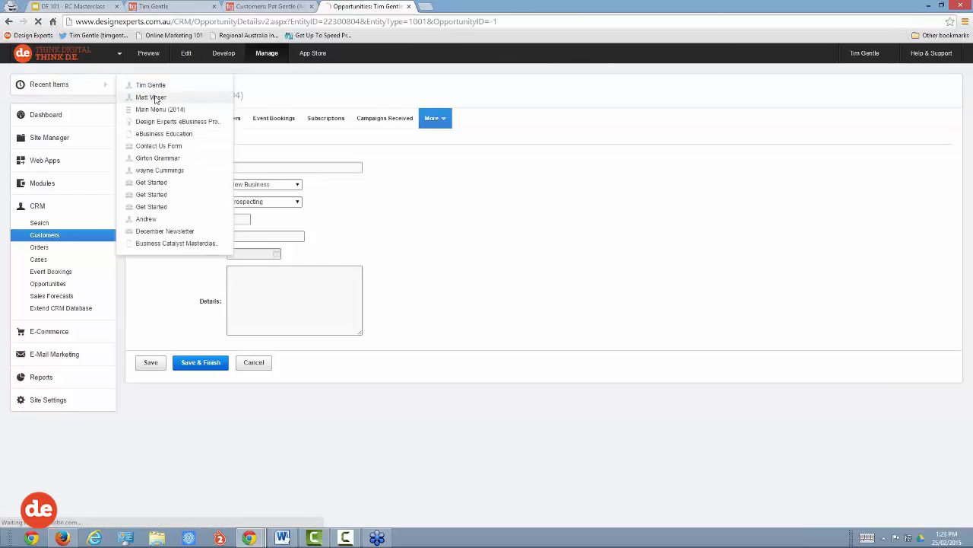
click(155, 97)
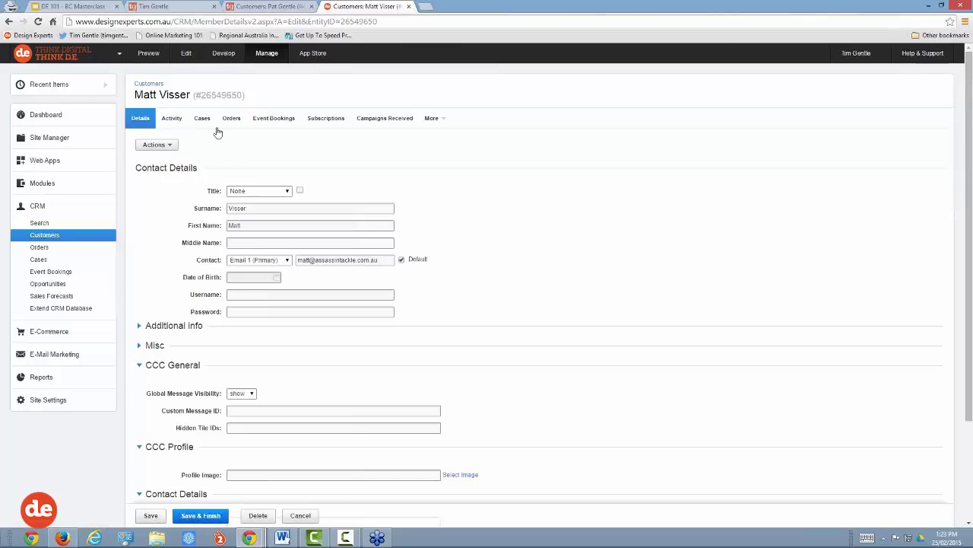
key(ctrl+plus)
key(ctrl+plus)
key(ctrl+plus)
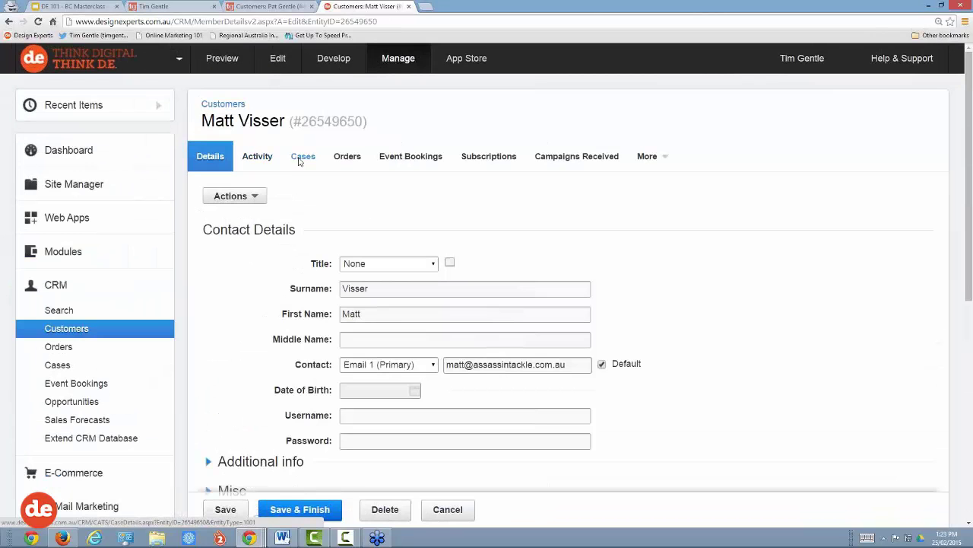
Step: Review the customer's cases (dated 18-Feb-2015 and later), two $66.00 orders and empty event bookings
click(301, 158)
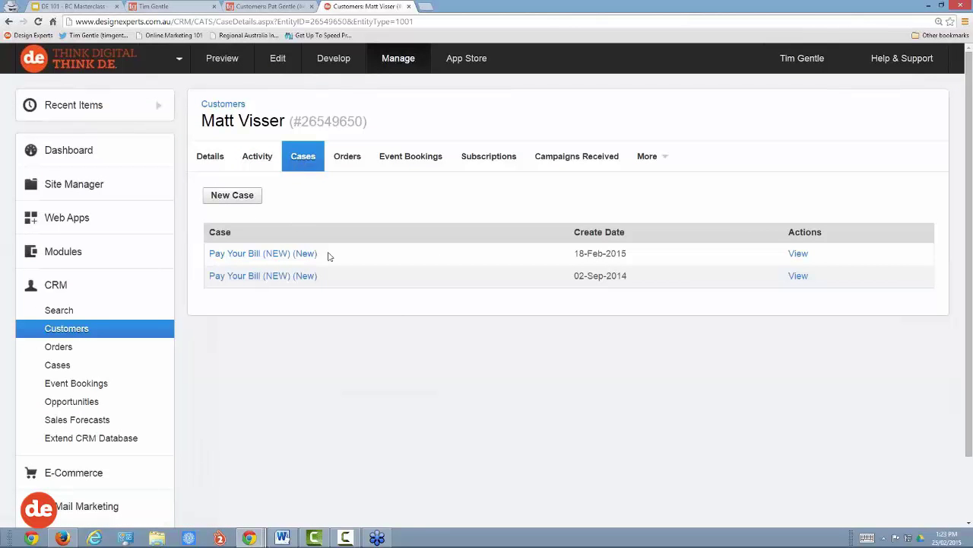
drag(575, 254, 622, 254)
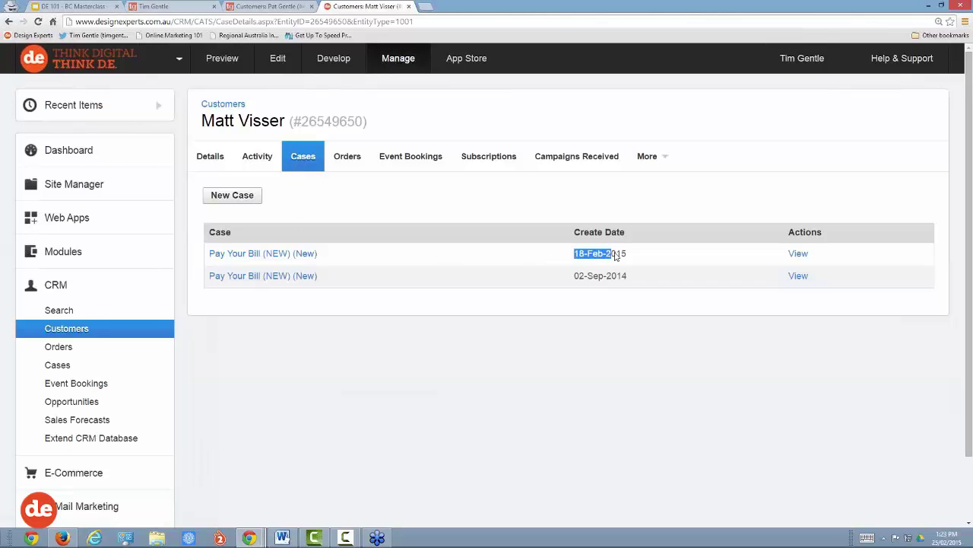
click(577, 278)
drag(576, 278, 621, 277)
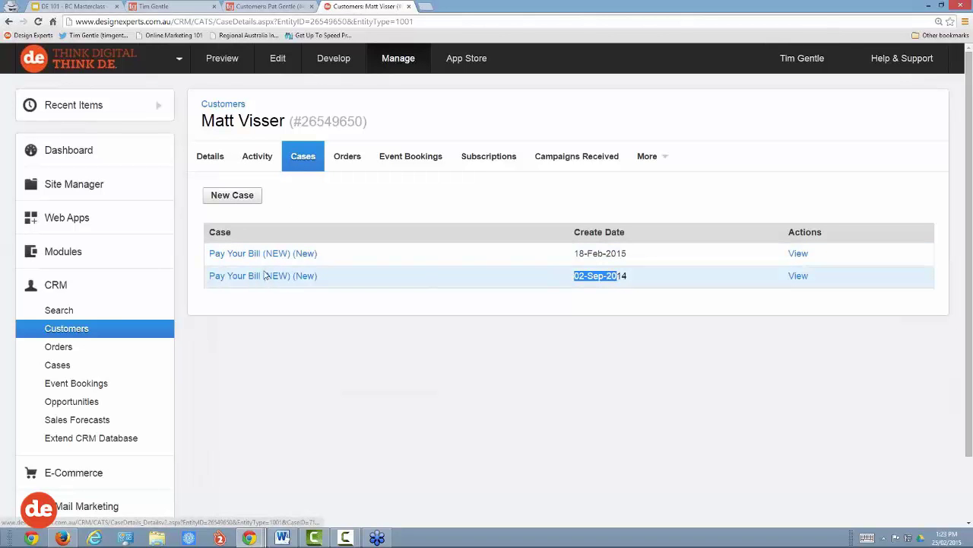
click(347, 160)
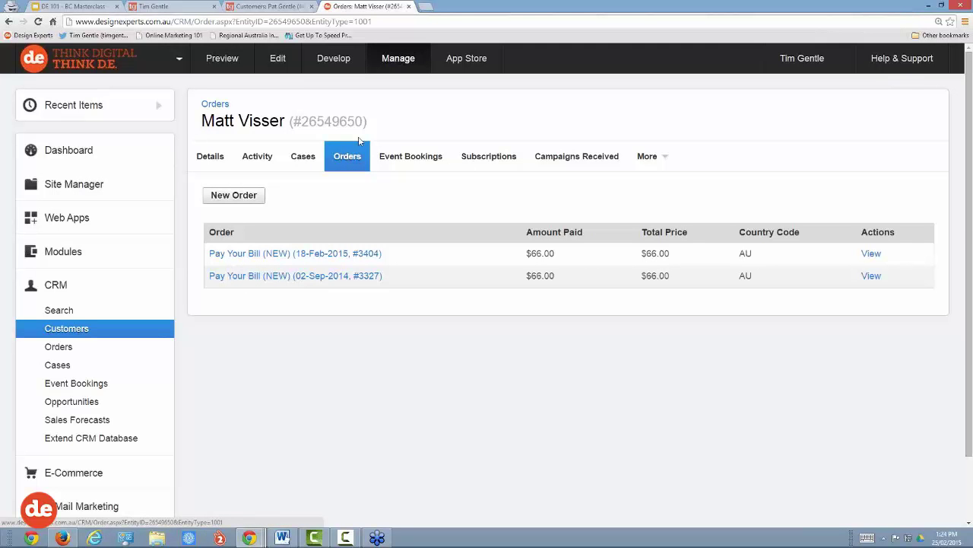
click(411, 158)
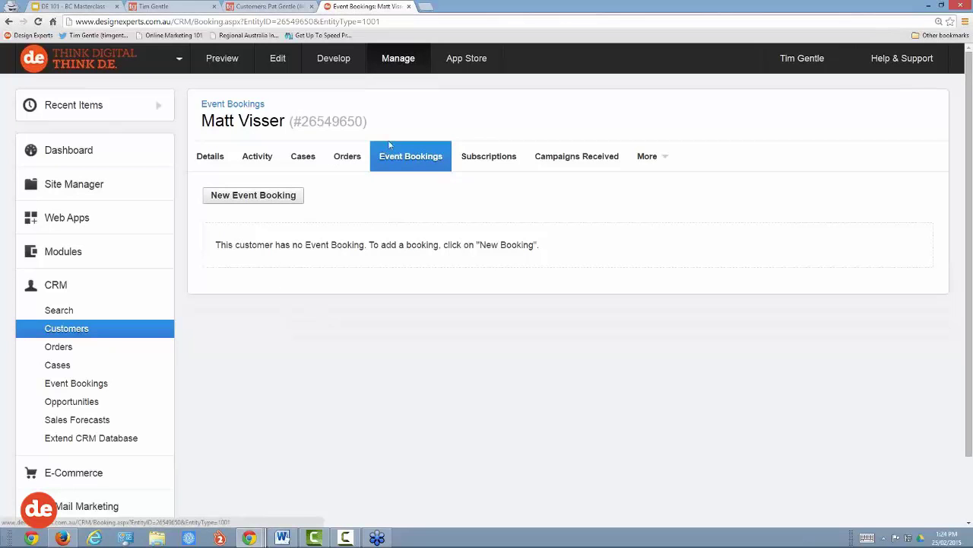
Step: On the Subscriptions tab, tick the [CCC] Client Zone and Resource Center secure zones
click(488, 158)
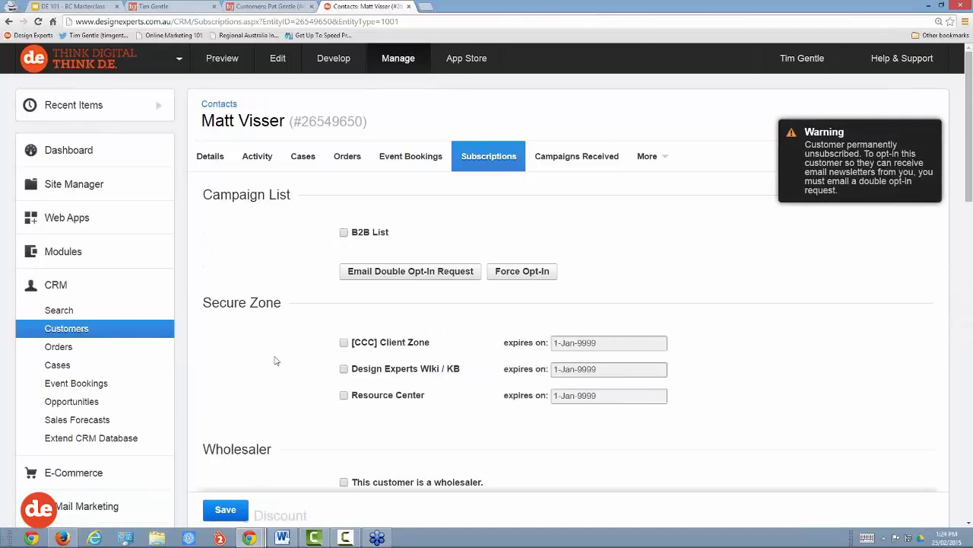
scroll(270, 359, down, 1)
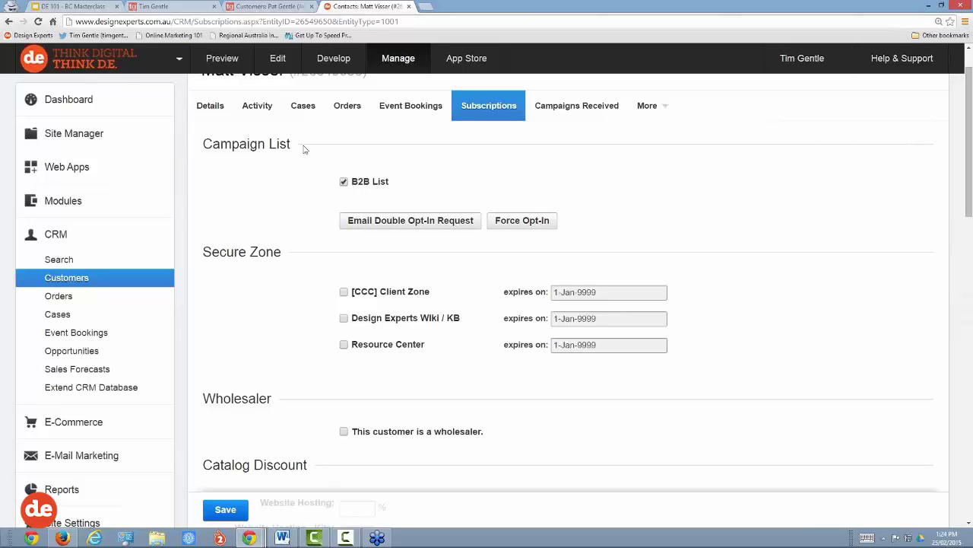
drag(297, 145, 204, 143)
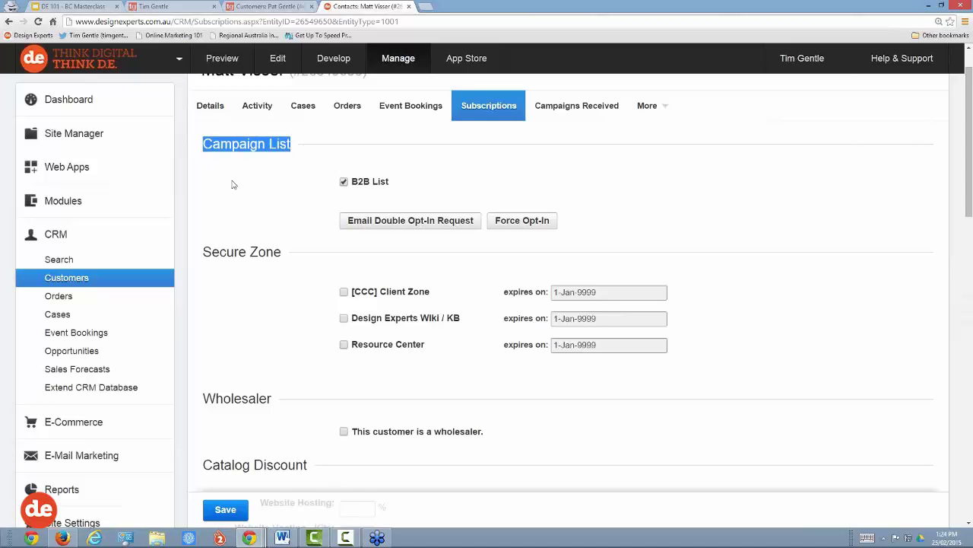
click(255, 184)
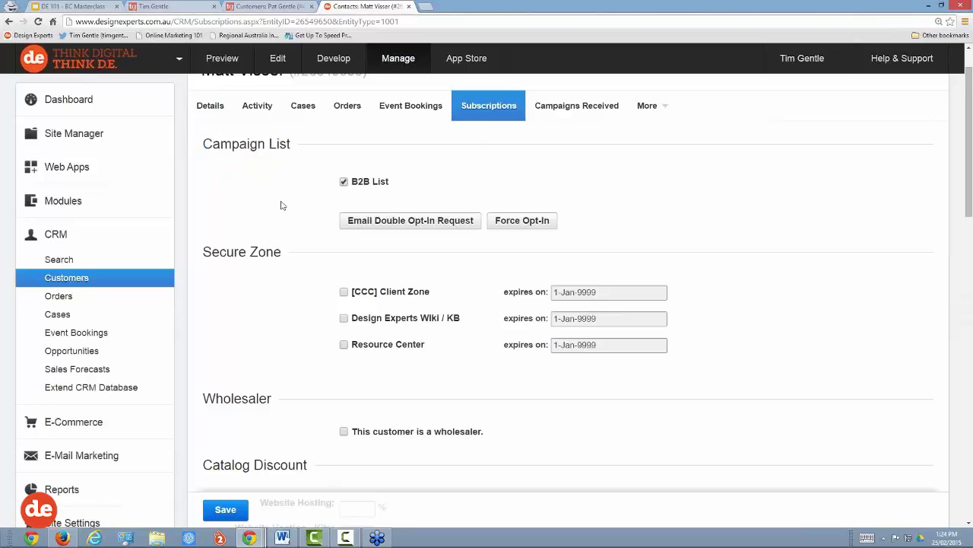
scroll(282, 205, down, 1)
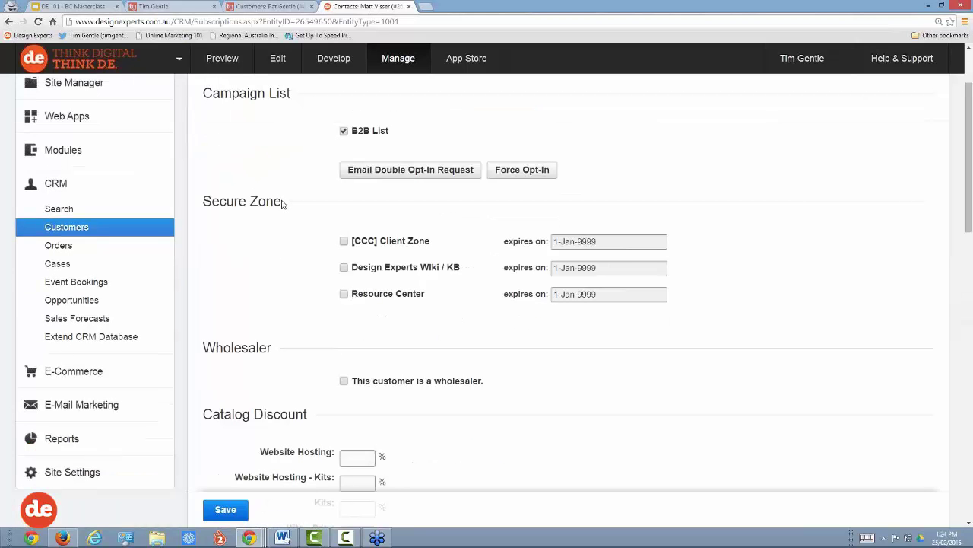
drag(282, 205, 202, 205)
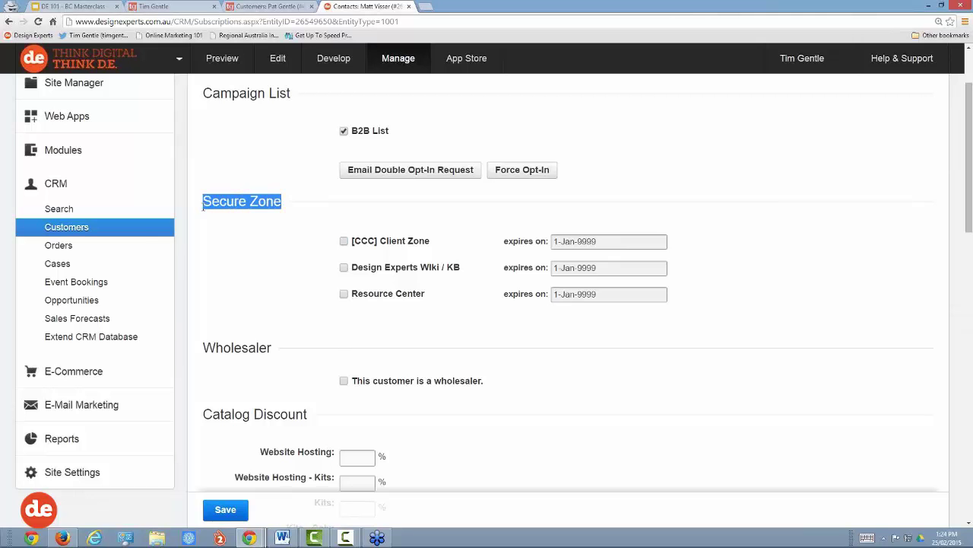
click(224, 227)
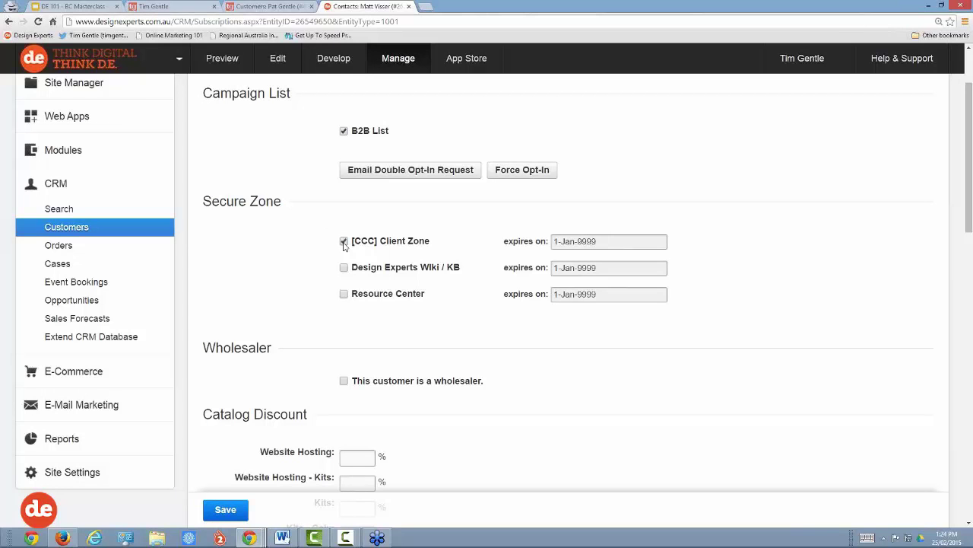
click(344, 294)
scroll(281, 219, down, 5)
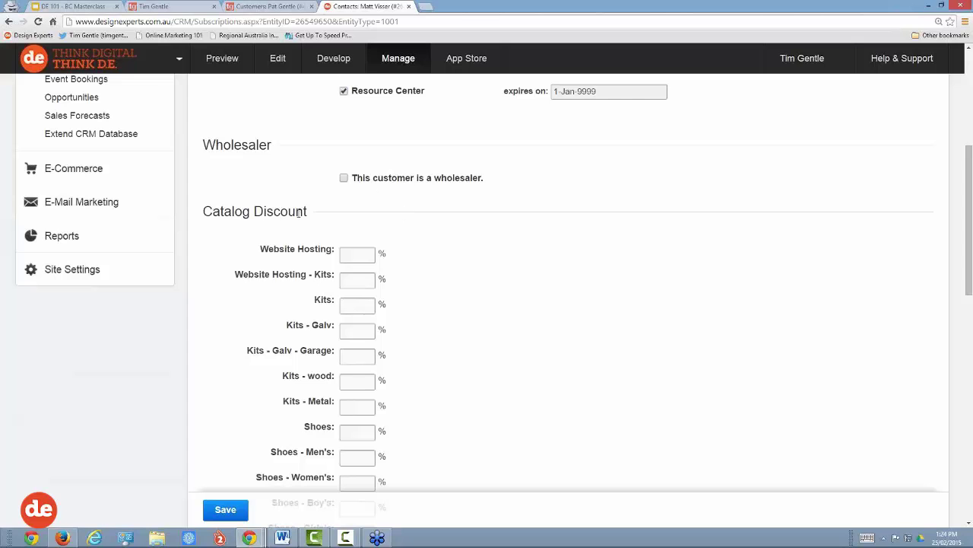
Step: Enter 10 in the Website Hosting catalog discount field and confirm the value
drag(311, 213, 245, 214)
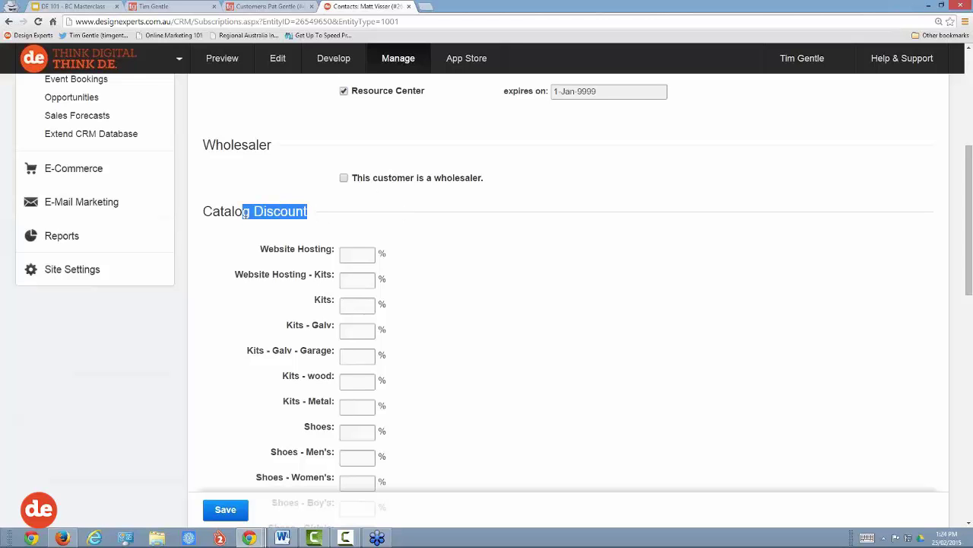
click(360, 254)
text(10)
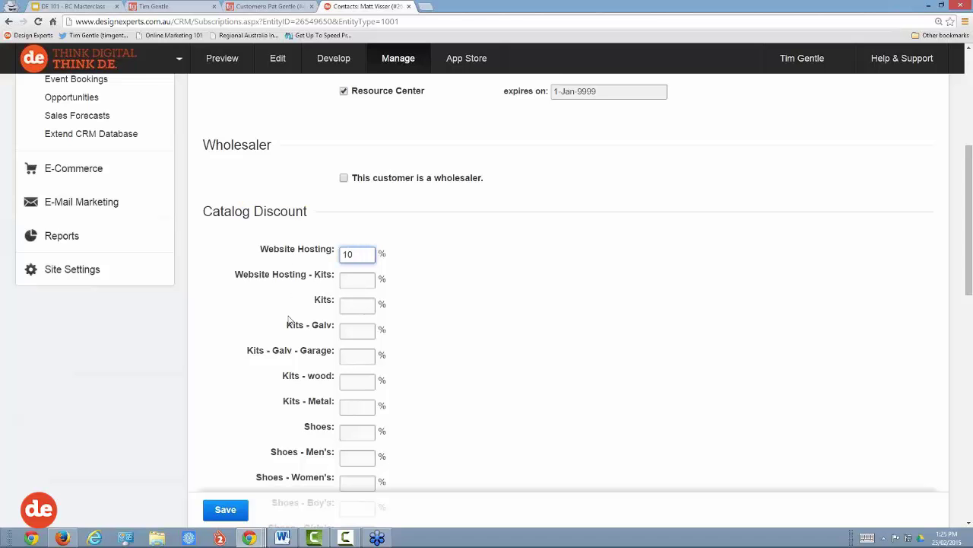
scroll(292, 349, down, 3)
scroll(292, 352, down, 7)
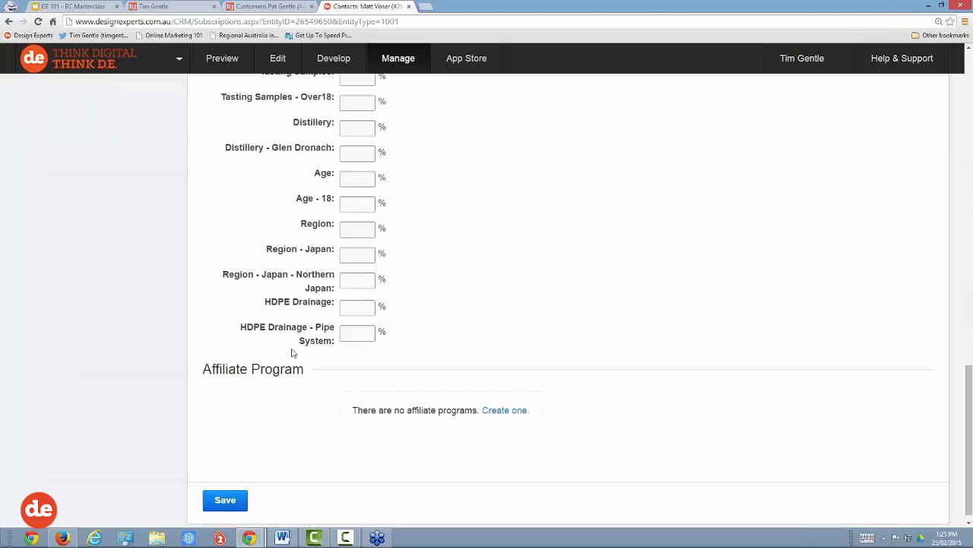
scroll(292, 352, up, 10)
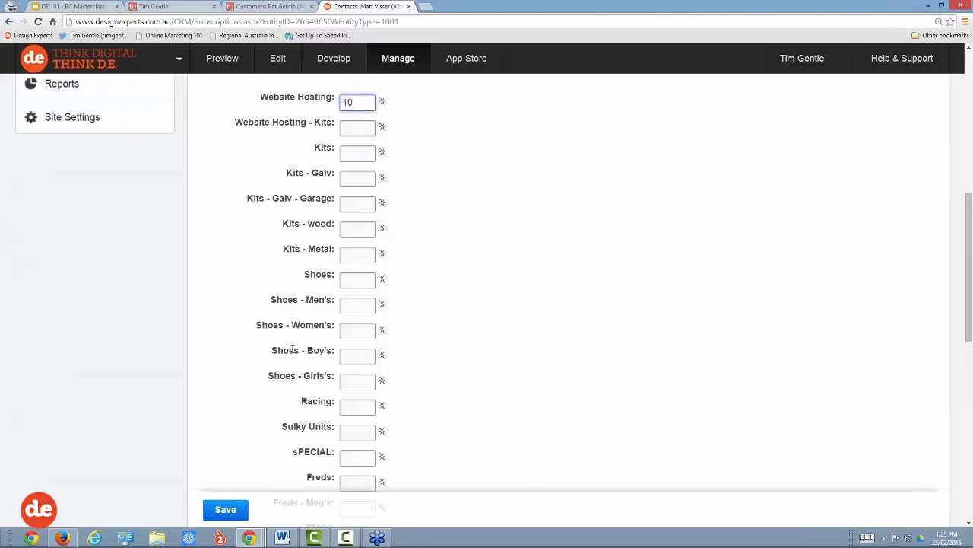
scroll(292, 350, up, 2)
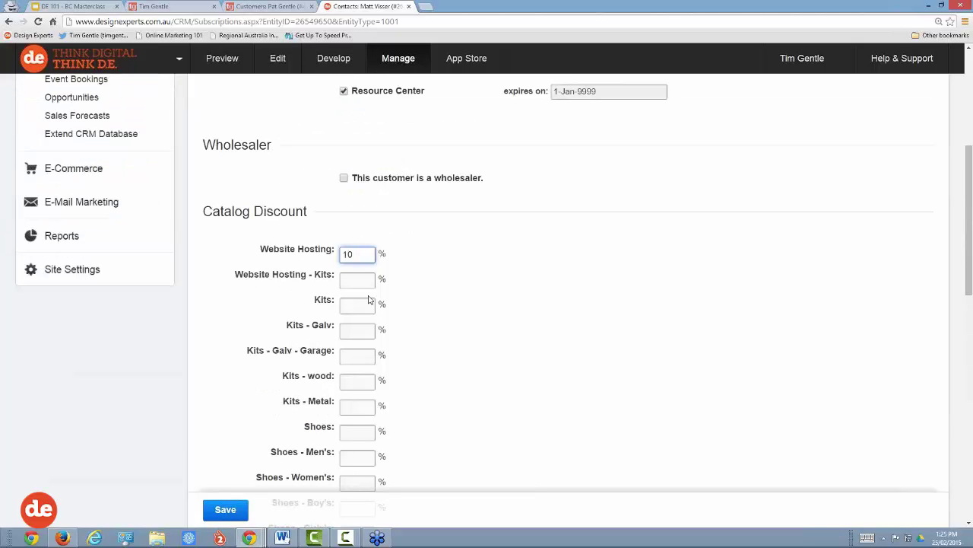
double_click(346, 254)
drag(261, 249, 334, 250)
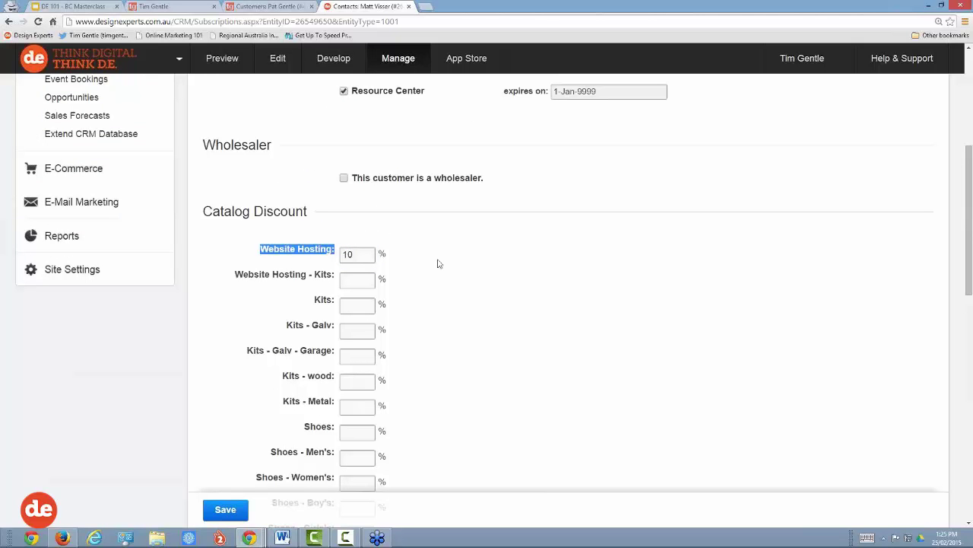
scroll(469, 313, up, 4)
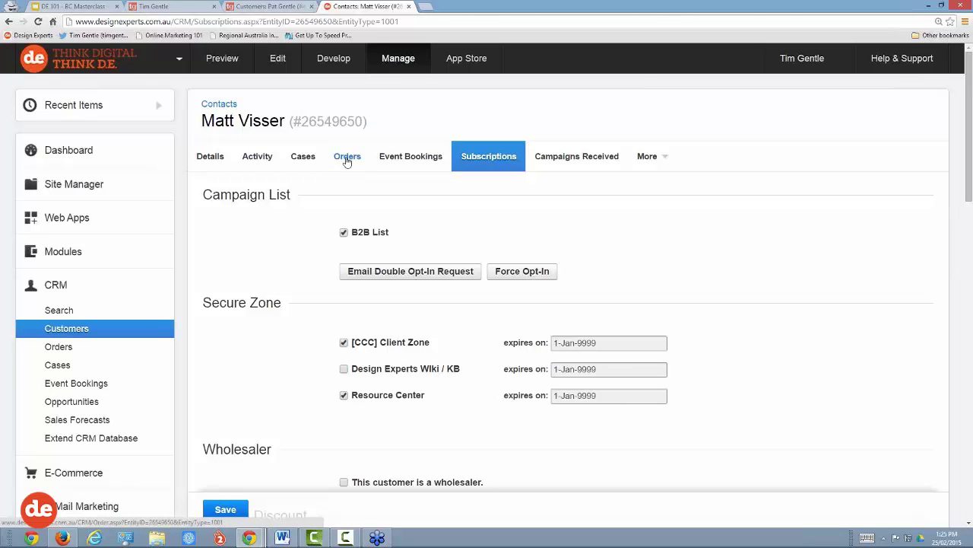
Step: Go to the customer's Cases list and open the Contact Us Form case
click(297, 158)
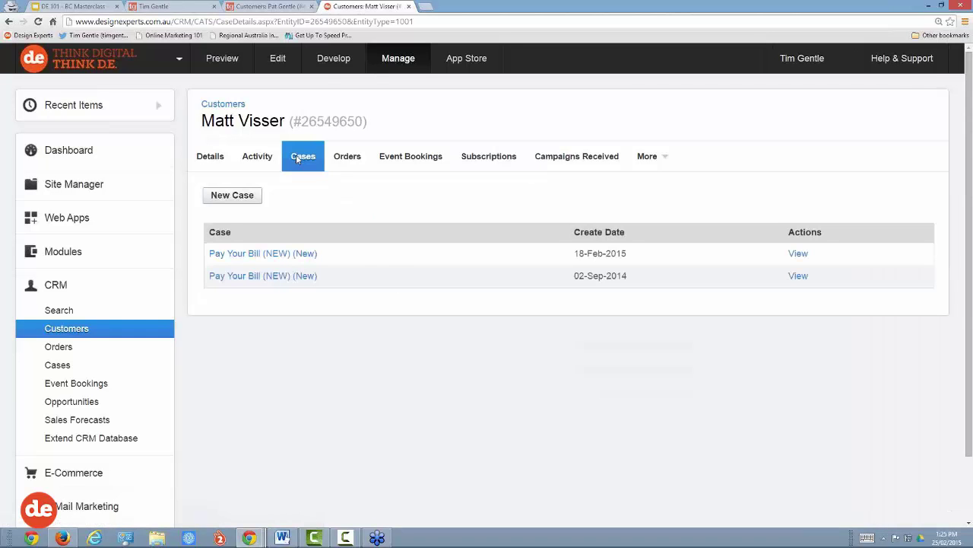
click(271, 7)
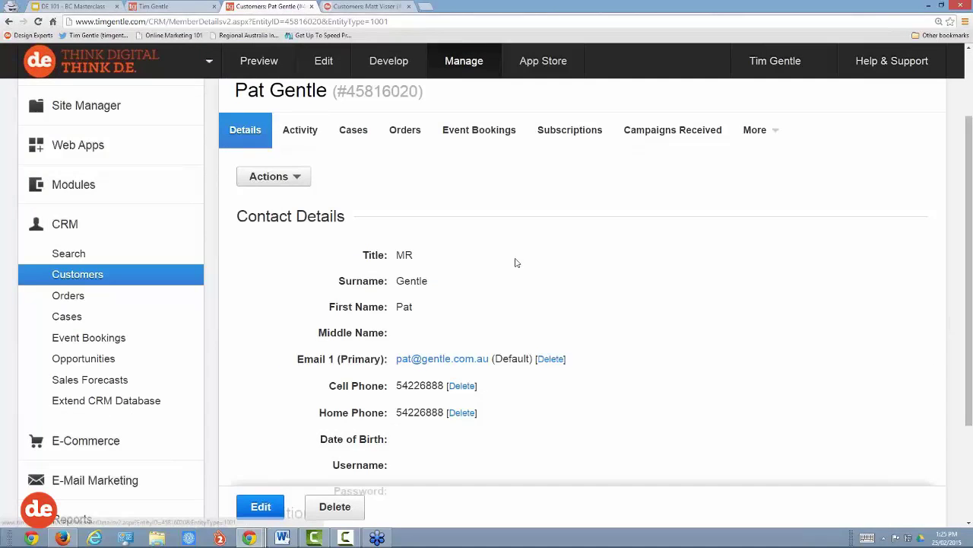
click(356, 131)
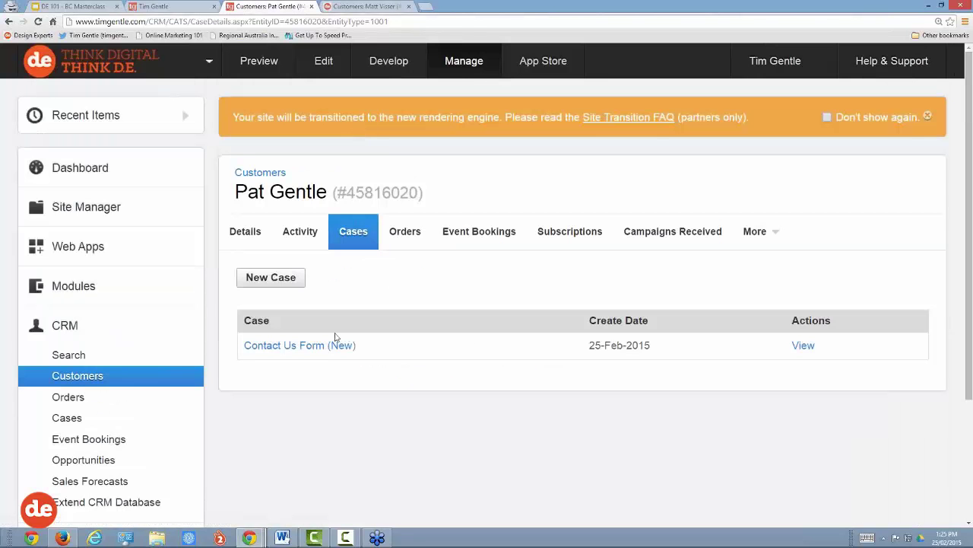
scroll(319, 349, down, 2)
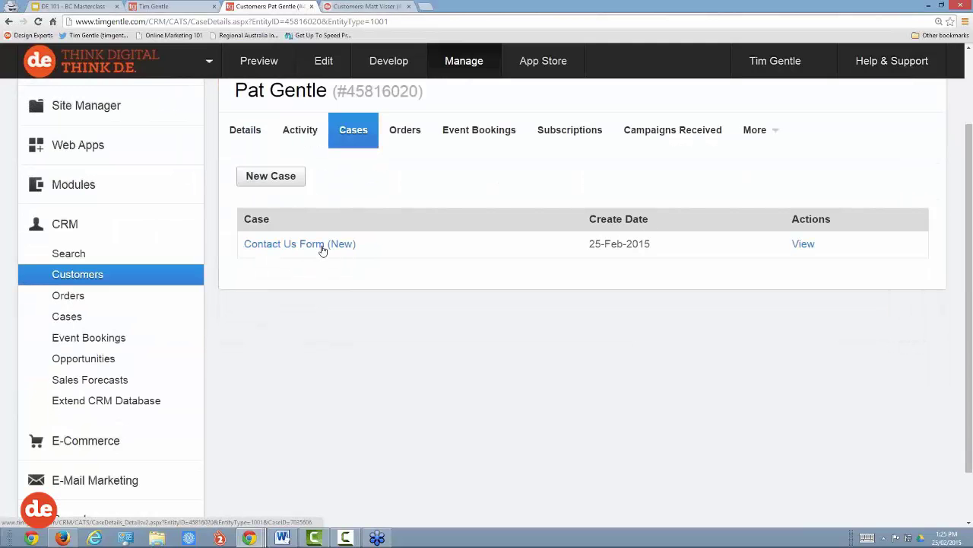
click(323, 244)
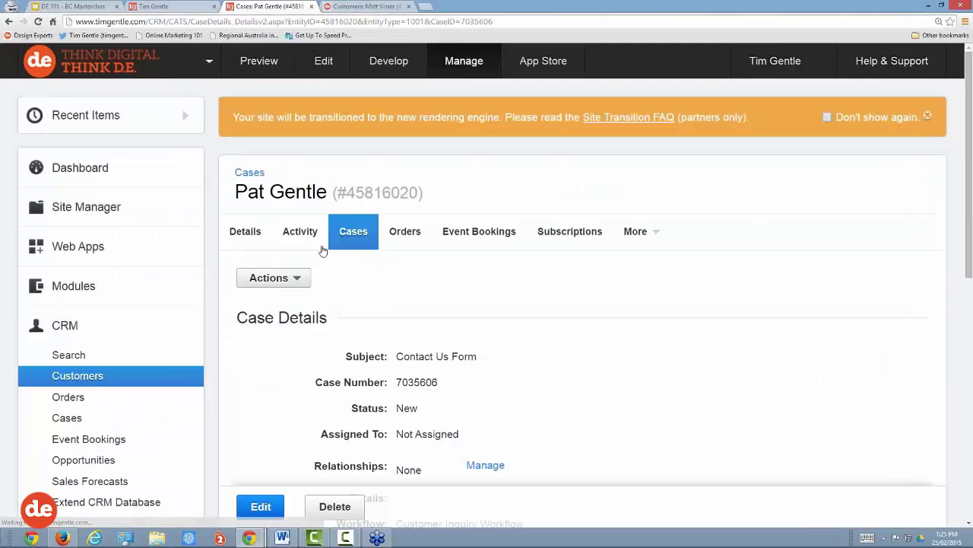
Step: Review the case details, then switch the case into edit mode
scroll(467, 271, down, 2)
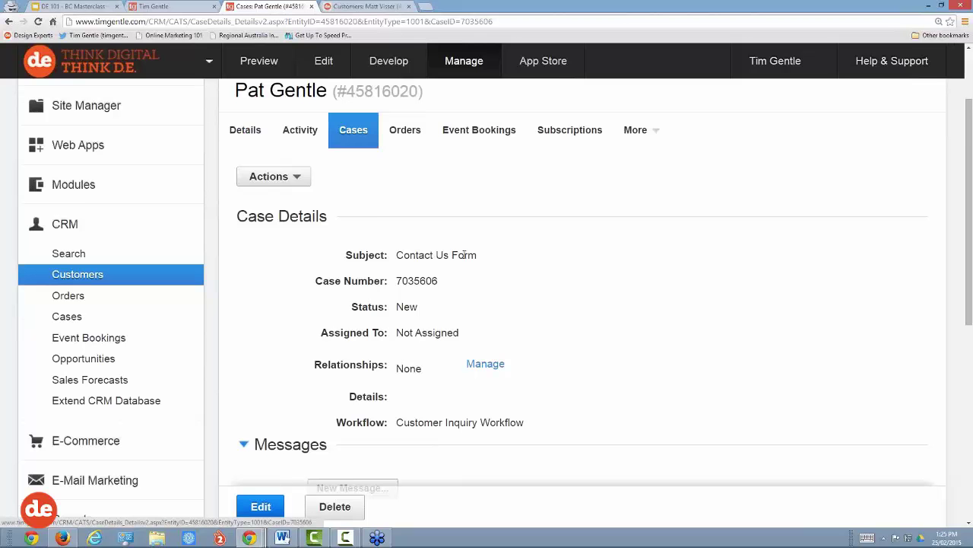
scroll(463, 257, down, 2)
scroll(464, 260, up, 2)
drag(276, 215, 233, 217)
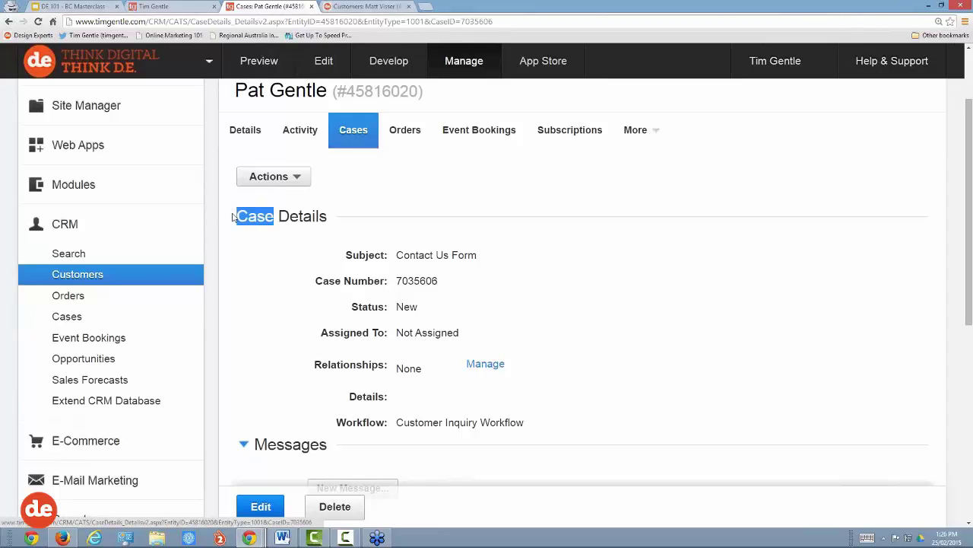
drag(237, 87, 327, 90)
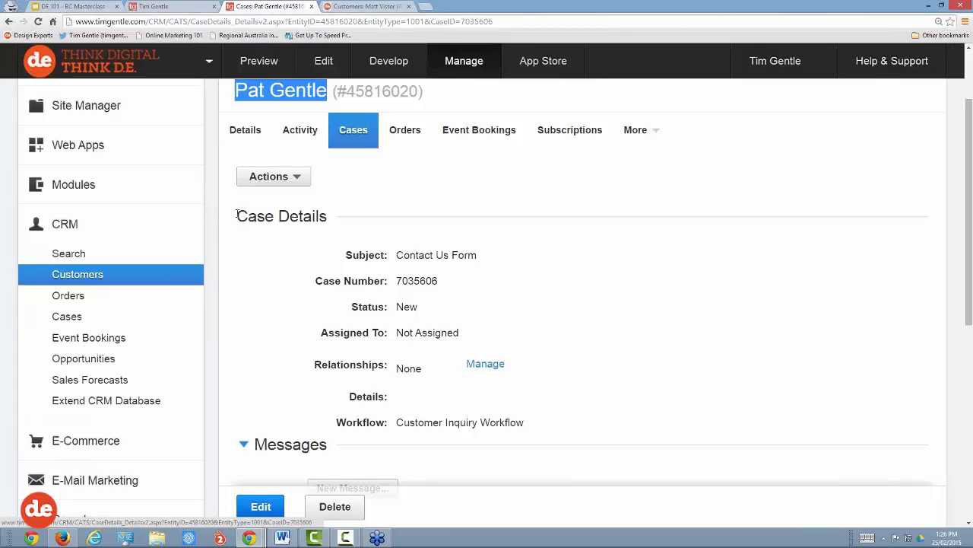
drag(238, 214, 326, 210)
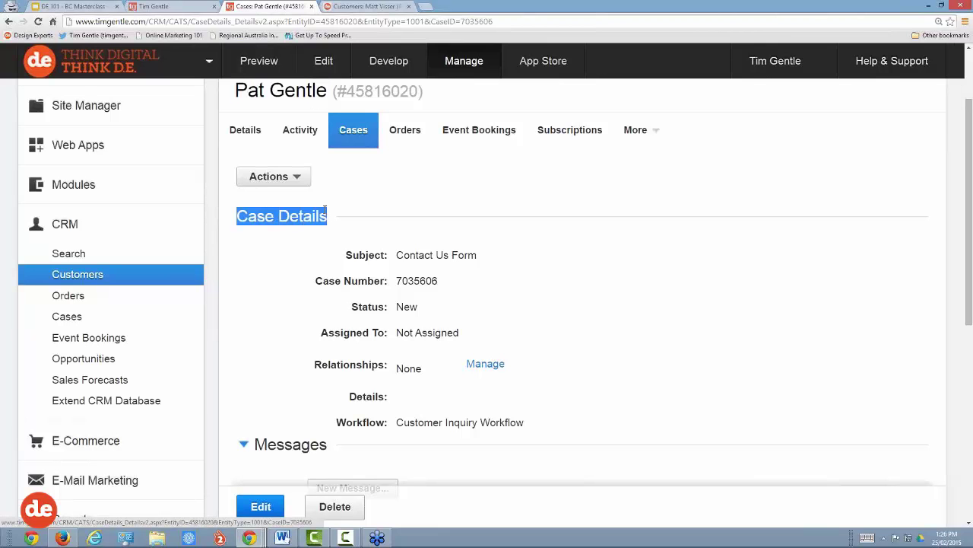
click(311, 262)
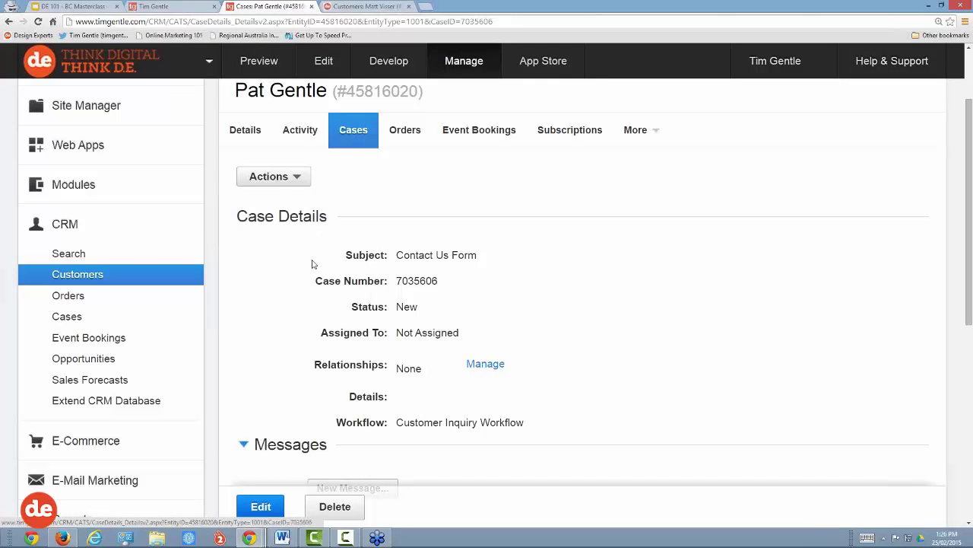
click(262, 507)
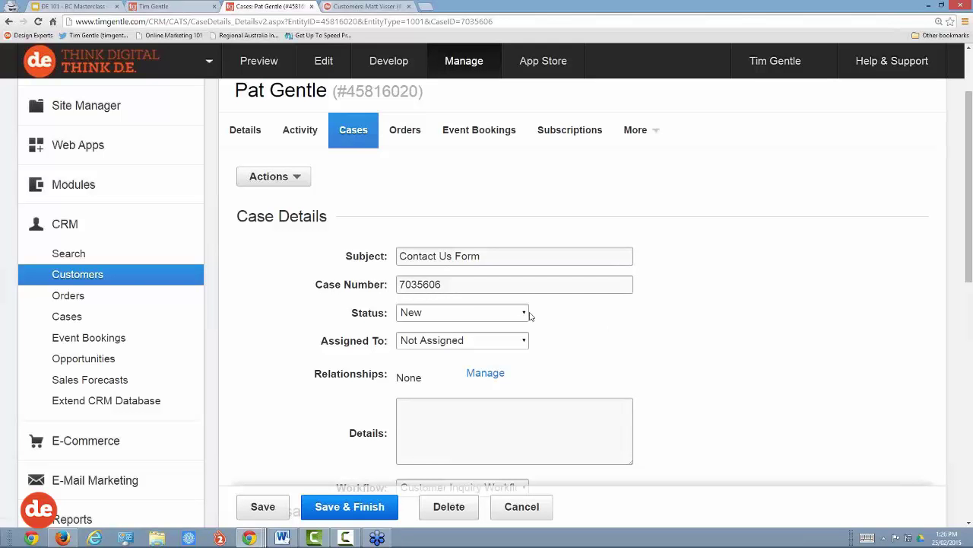
Step: Change the case Status from New to Escalated and assign it to a staff member
click(487, 316)
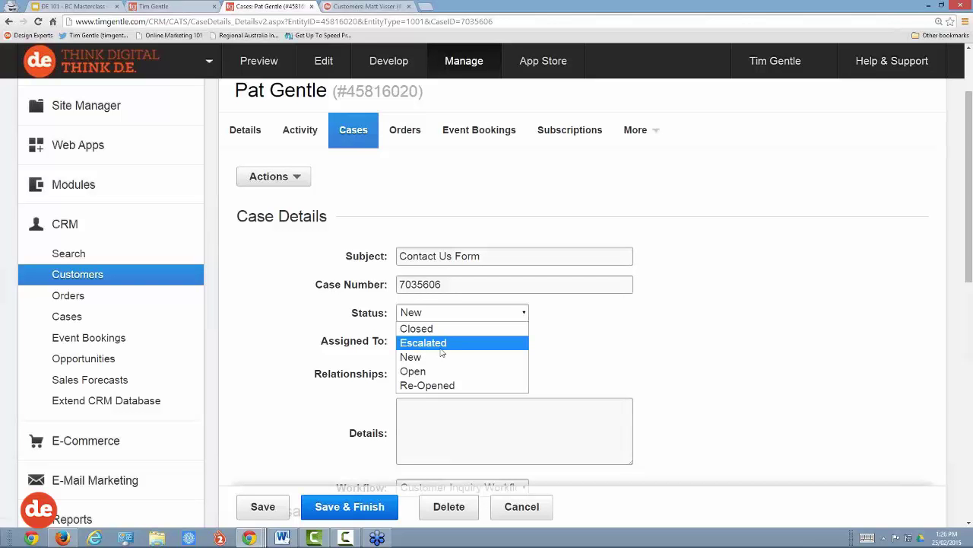
click(498, 316)
click(495, 314)
click(421, 343)
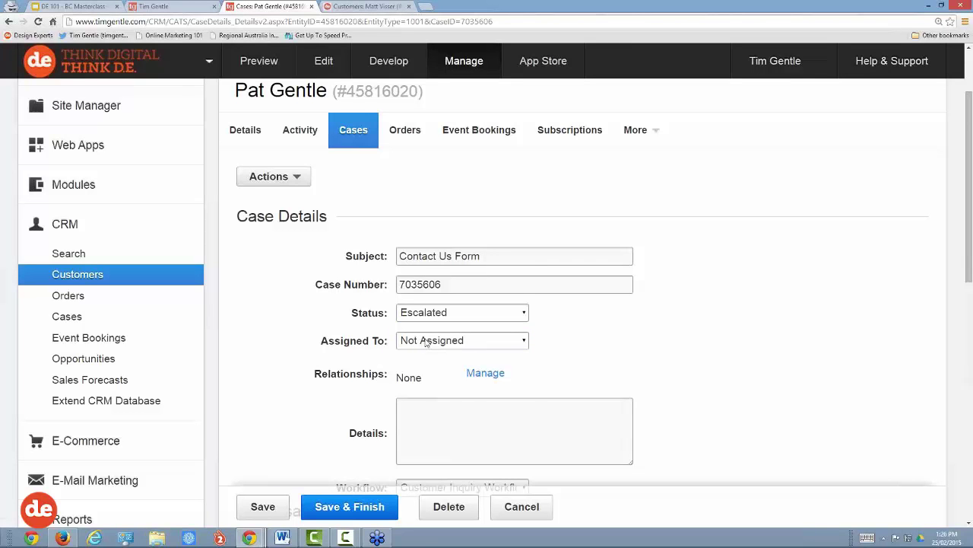
click(427, 343)
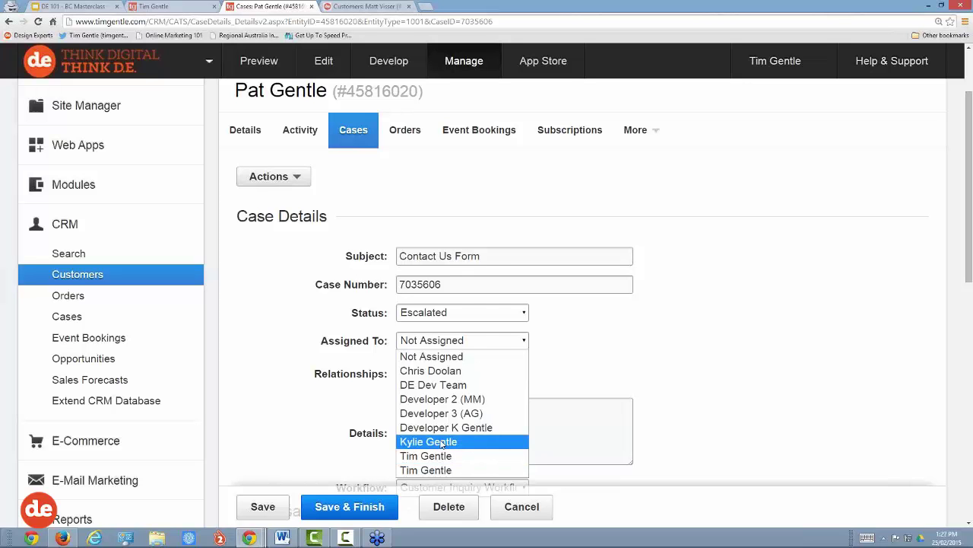
click(436, 459)
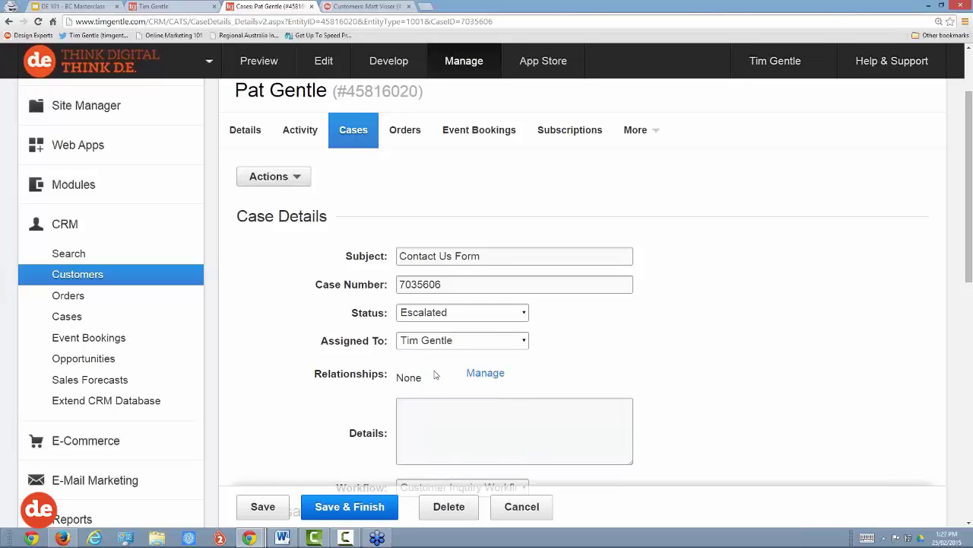
scroll(590, 344, down, 2)
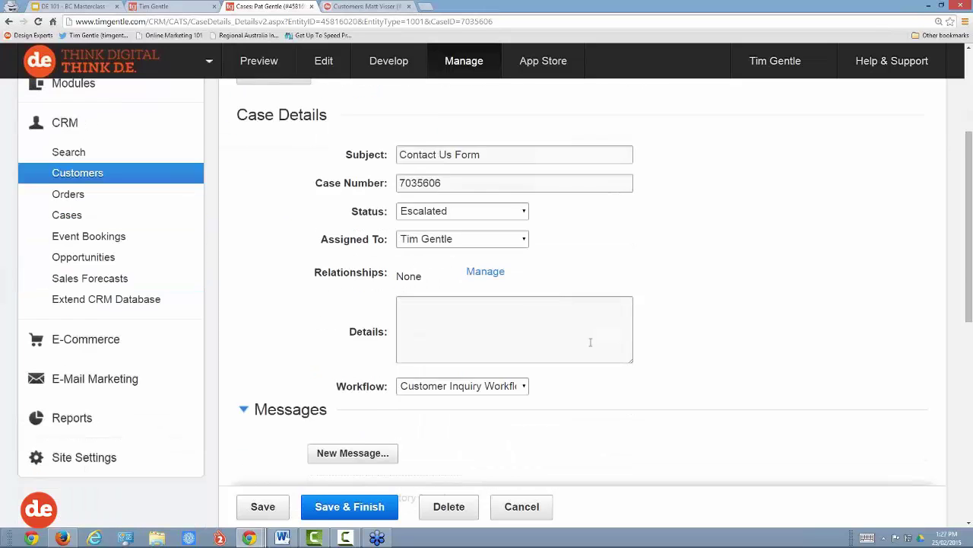
scroll(590, 342, down, 1)
Step: Write a Details note that the customer attended a colleague's webinar and is interested in a CRM
click(459, 261)
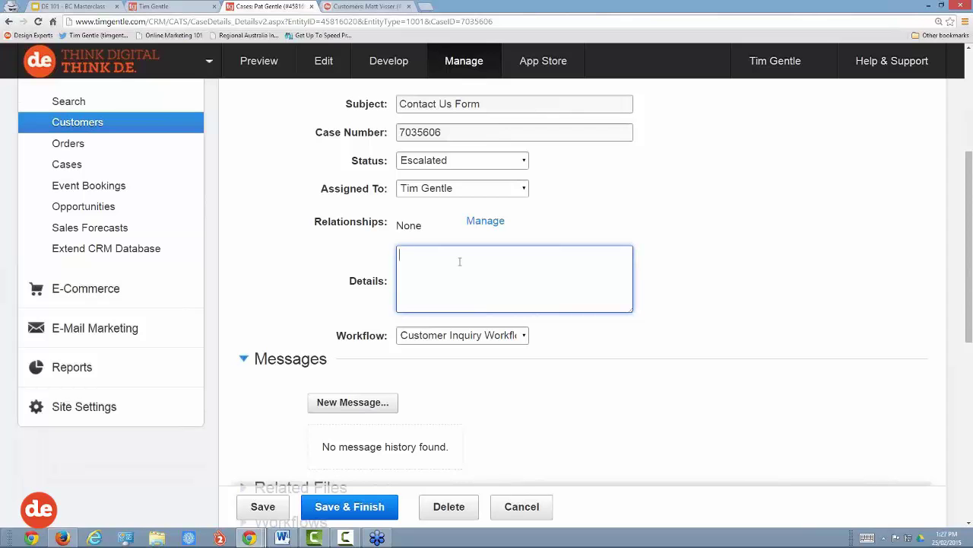
text(Pat attended one of Tim)
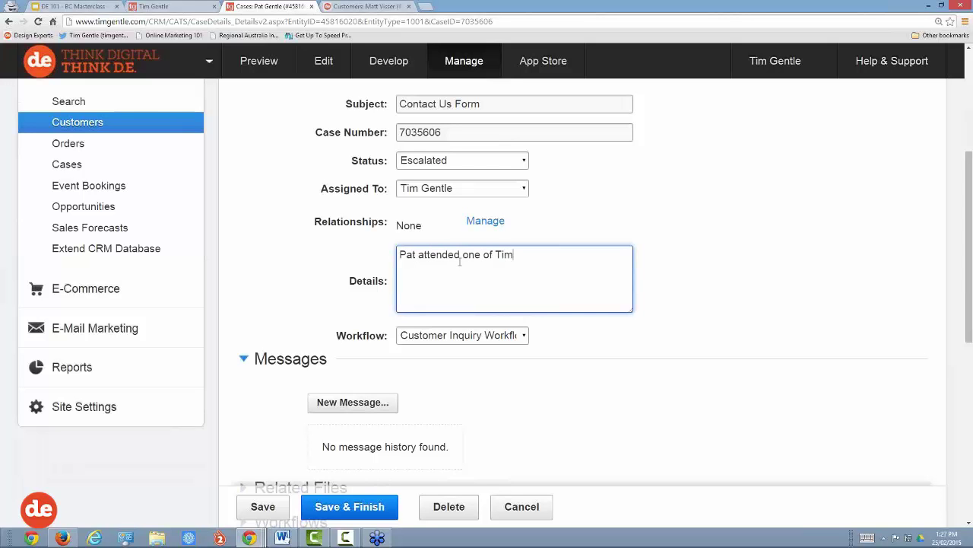
text('s webinars, and is)
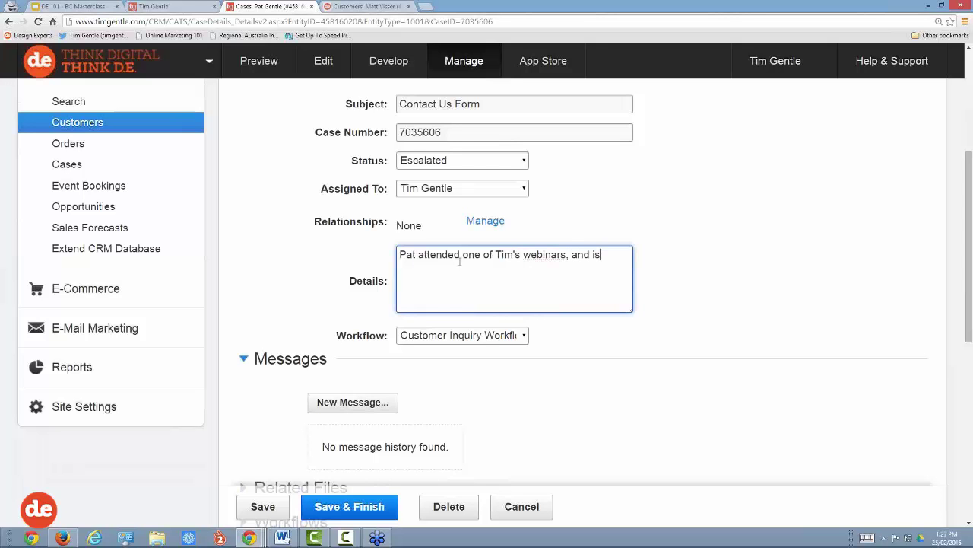
text( interested in a CRM)
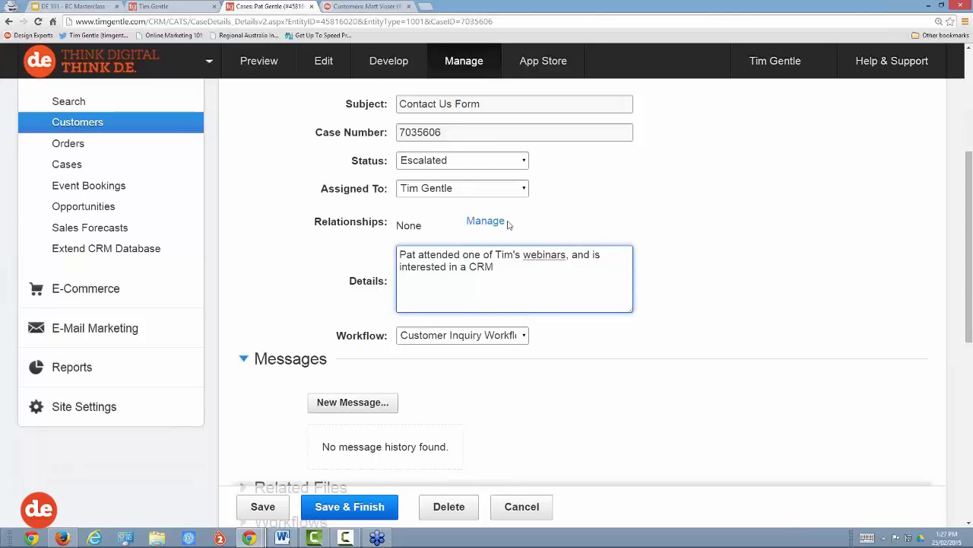
scroll(508, 222, up, 1)
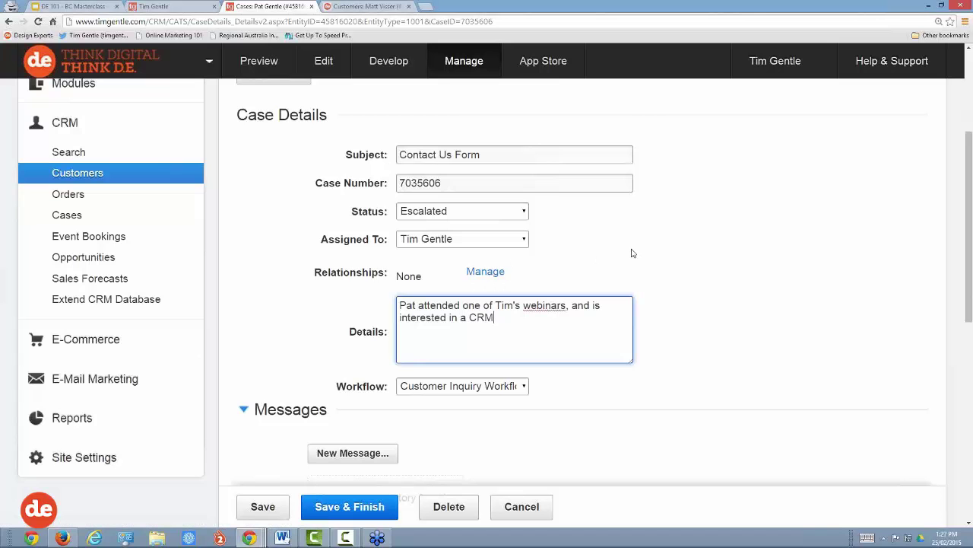
scroll(632, 252, down, 1)
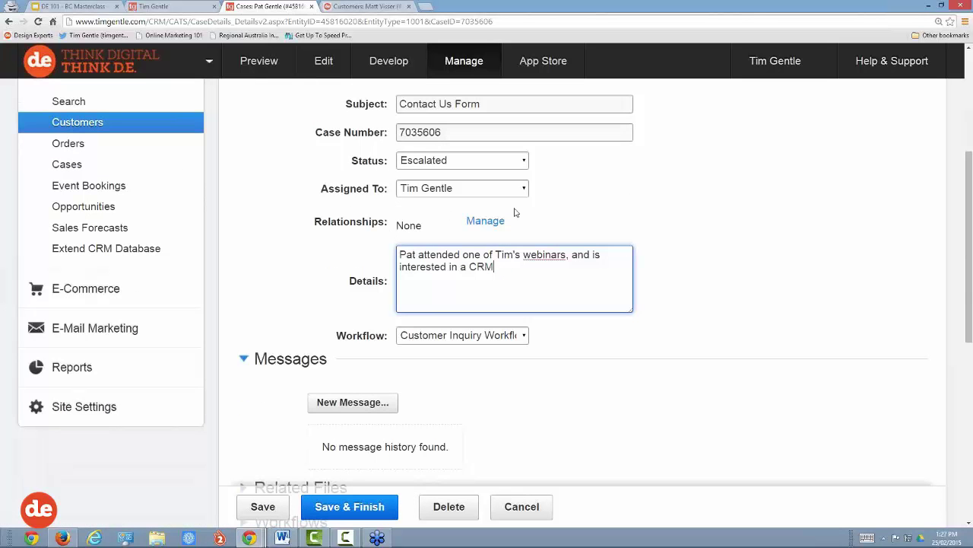
scroll(646, 269, down, 2)
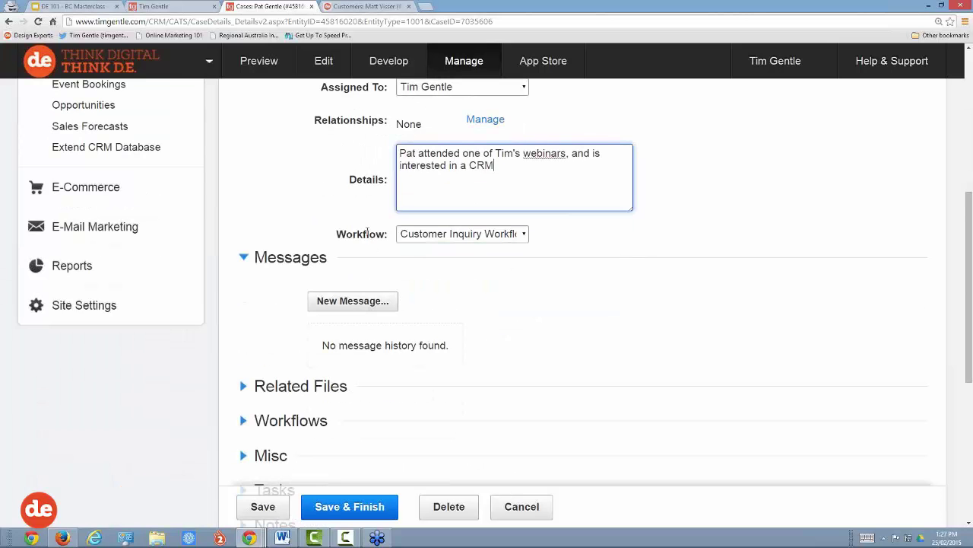
drag(386, 235, 336, 235)
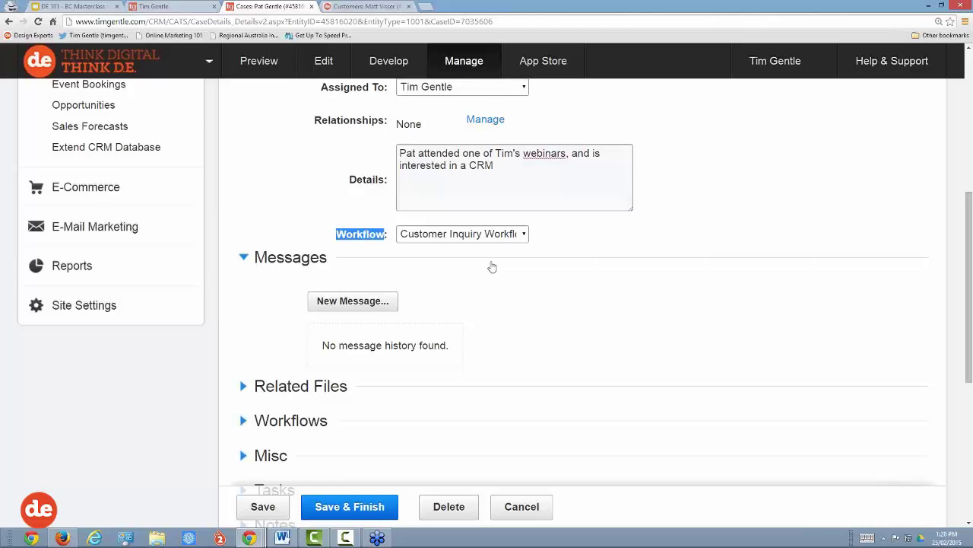
Step: Leave the workflow on Customer Inquiry Workflow and start a New Message for the case
click(455, 236)
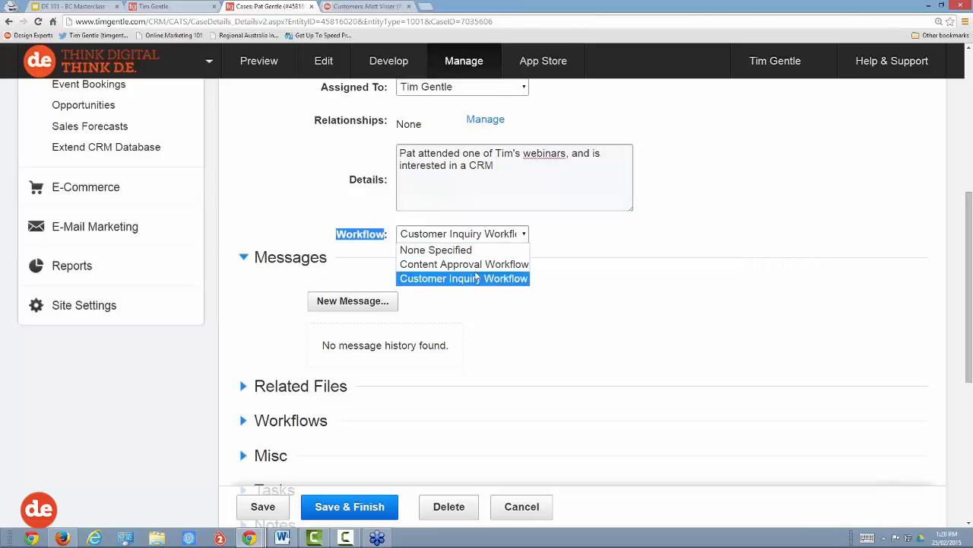
click(558, 243)
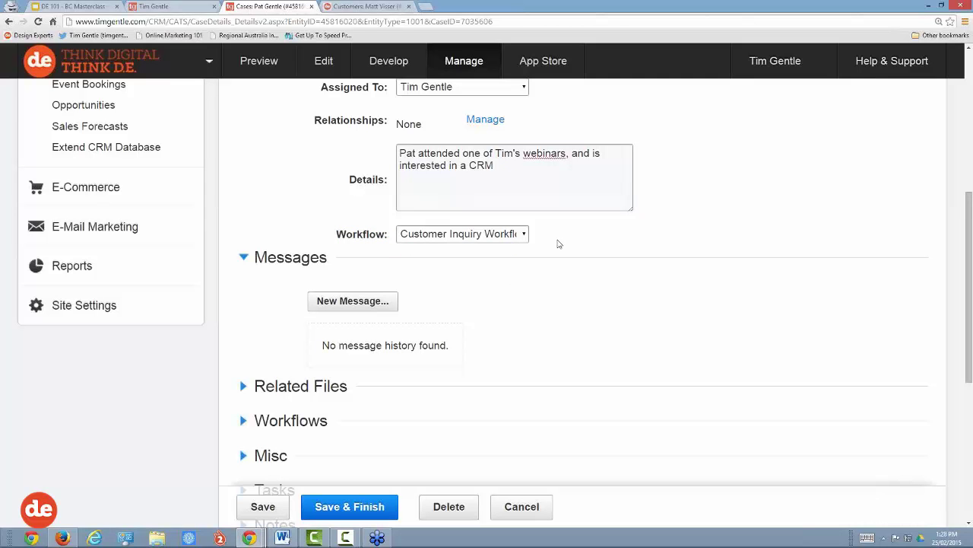
scroll(558, 243, down, 1)
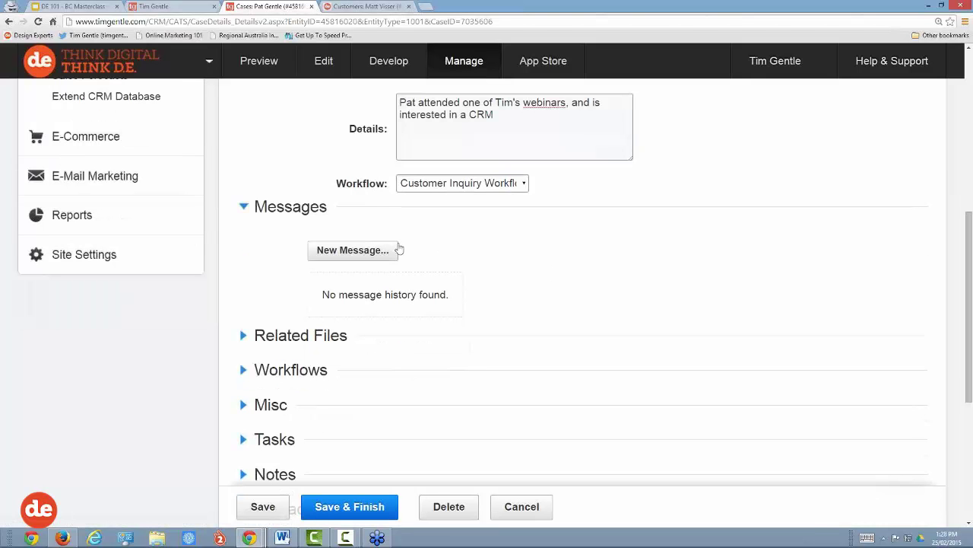
click(384, 254)
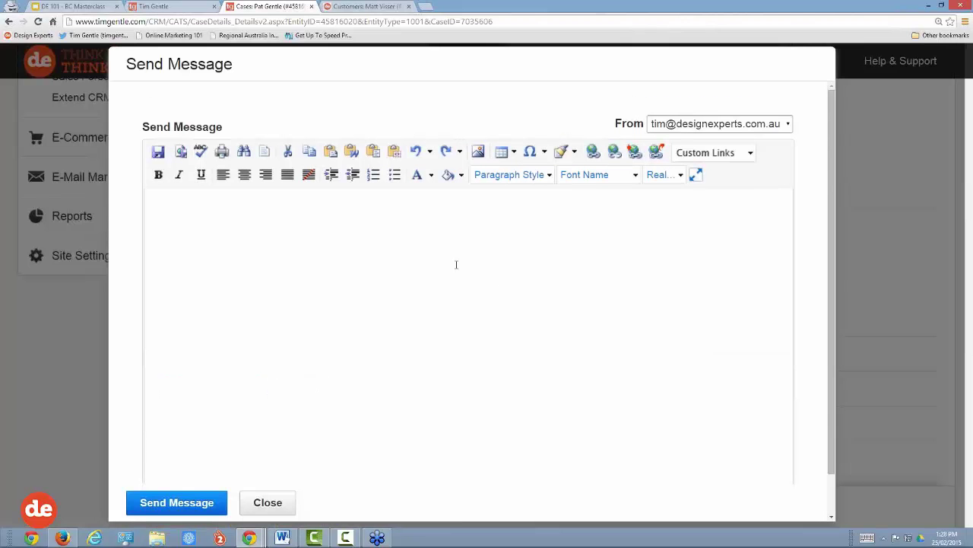
Step: Send the lead a note greeting them, thanking them for contacting us, and saying their enquiry is assigned
click(218, 203)
text(Hi Pat.)
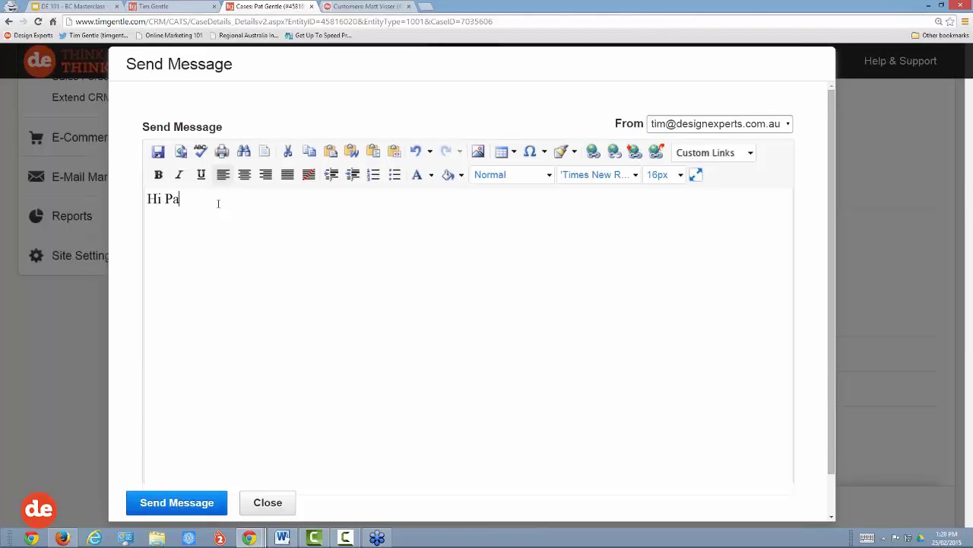
key(Return)
key(Return)
text(Thanks for l)
text(ettin)
key(BackSpace)
key(BackSpace)
key(BackSpace)
key(BackSpace)
key(BackSpace)
key(BackSpace)
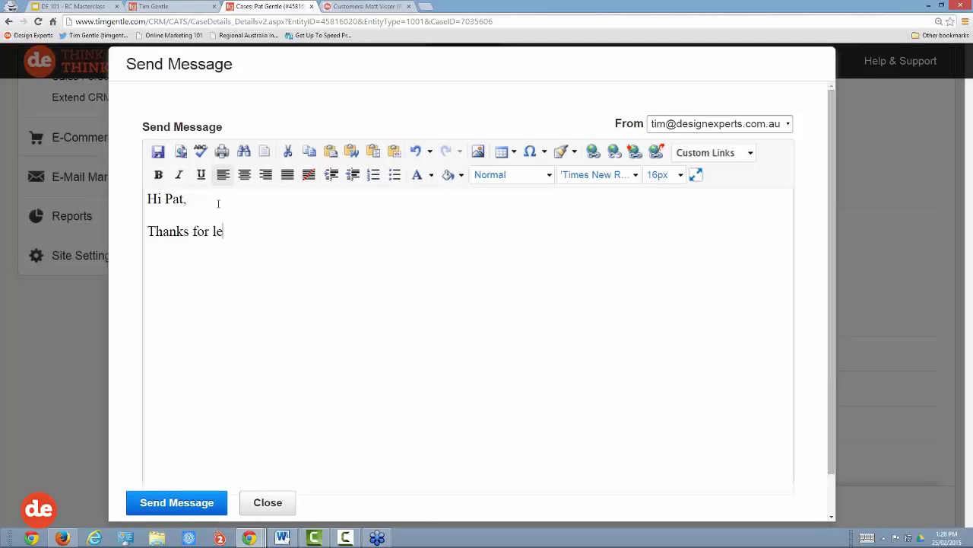
text(contacting us, just a l)
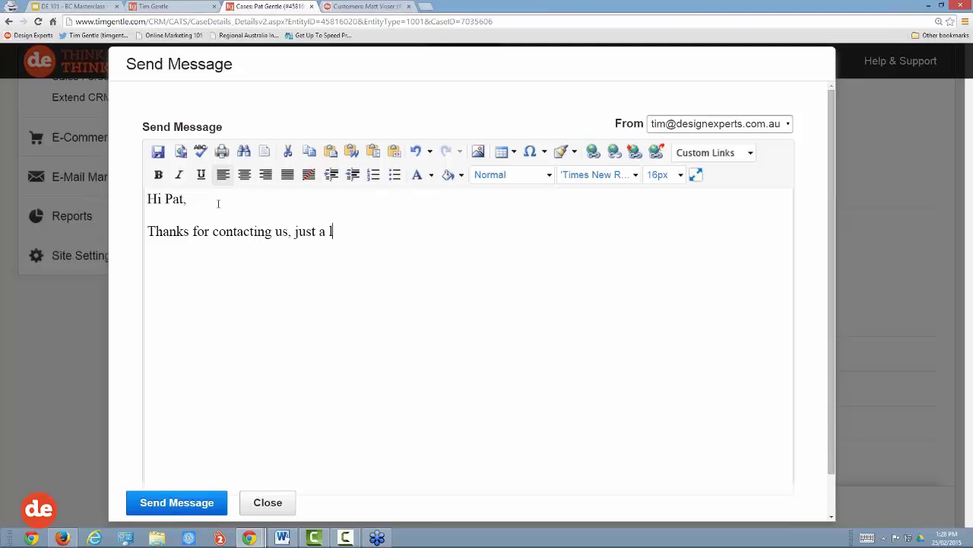
text(ittle note that we've a)
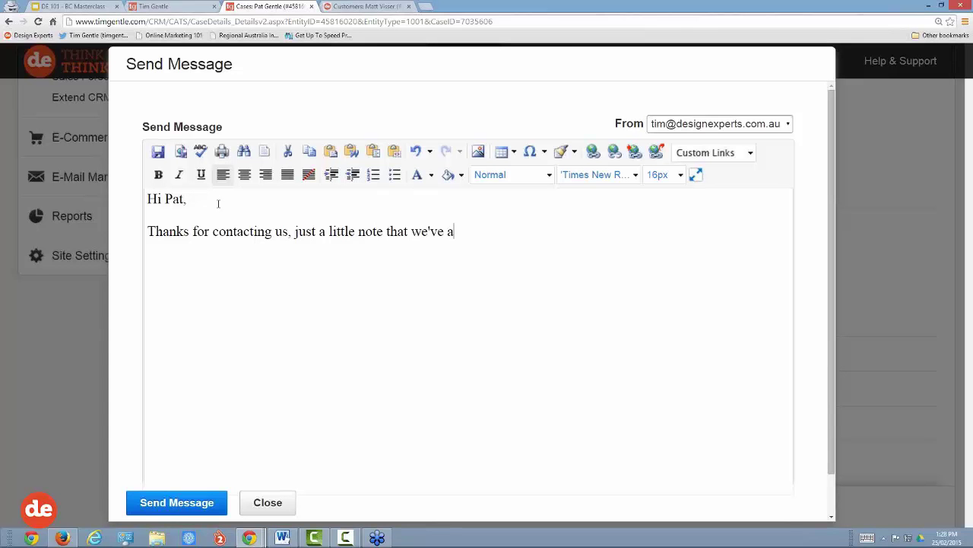
text(ssigned you enq)
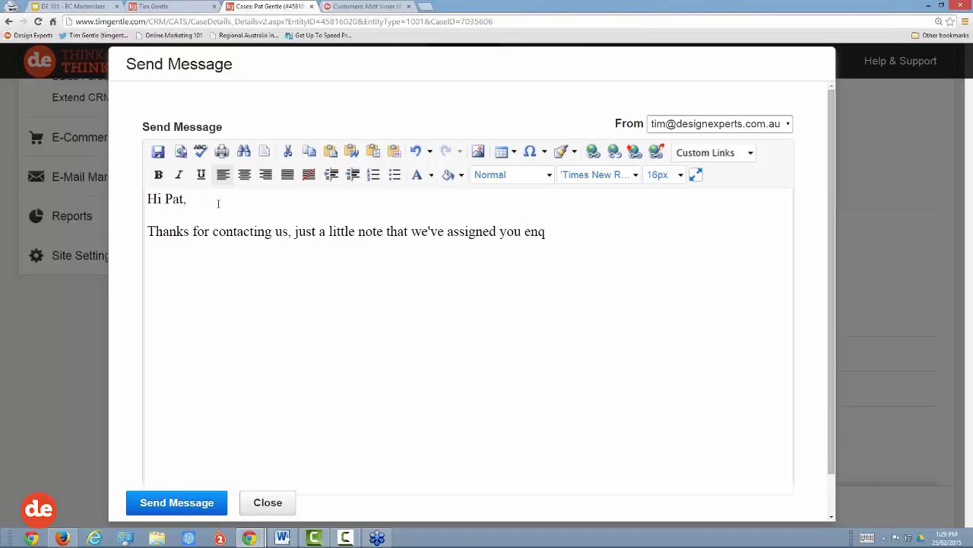
text(uire to Tim etc etc)
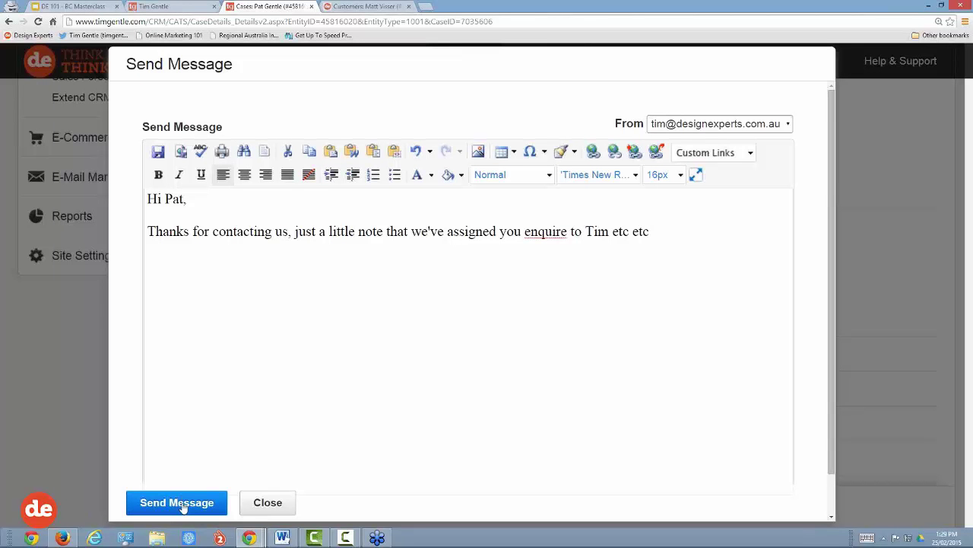
click(182, 505)
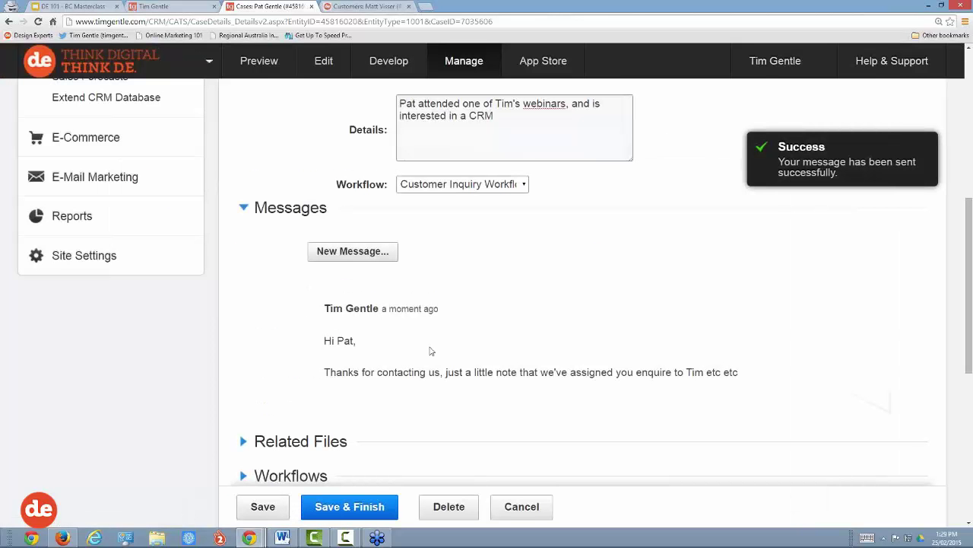
Step: Expand the case's Related Files section, which lists no attached files
scroll(569, 351, down, 1)
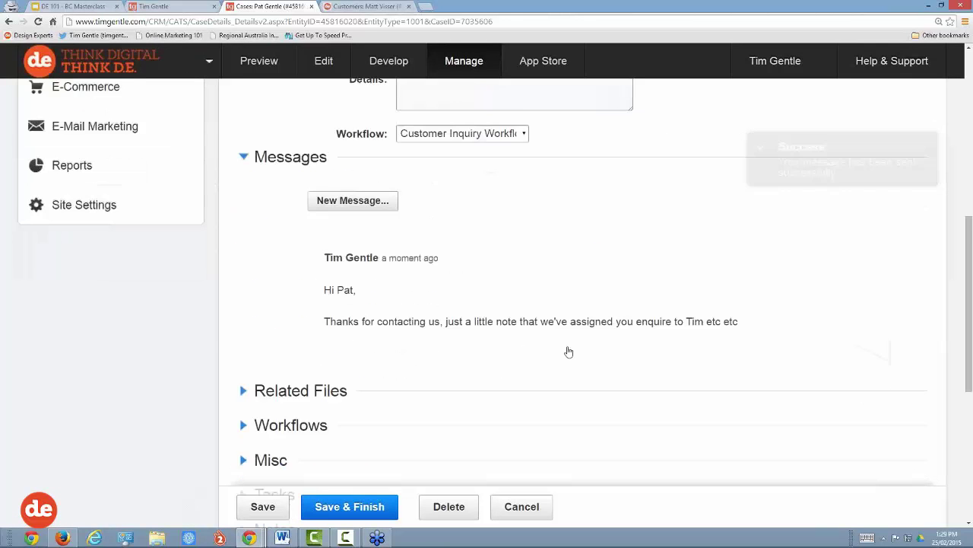
scroll(569, 351, down, 1)
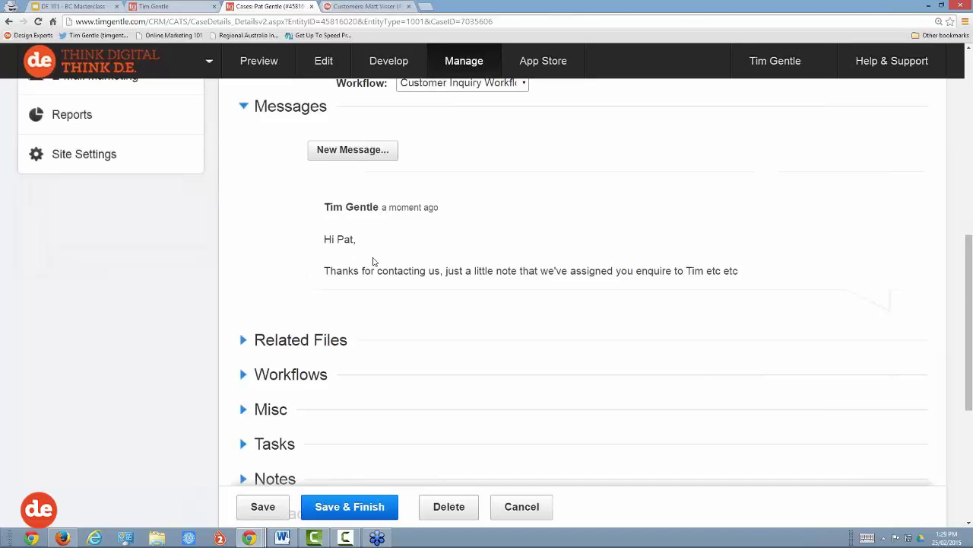
scroll(372, 261, down, 2)
click(289, 188)
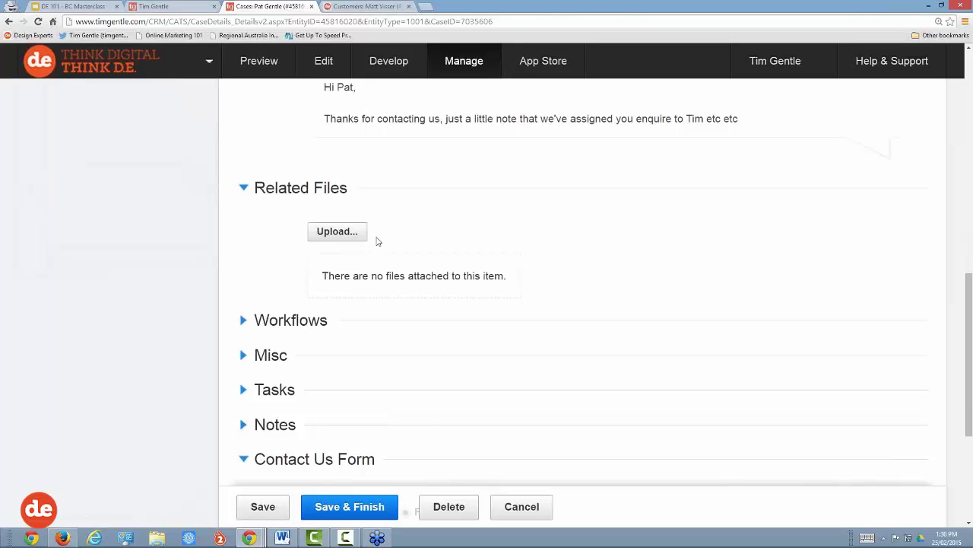
Step: Expand the case's Workflows section
drag(335, 279, 547, 307)
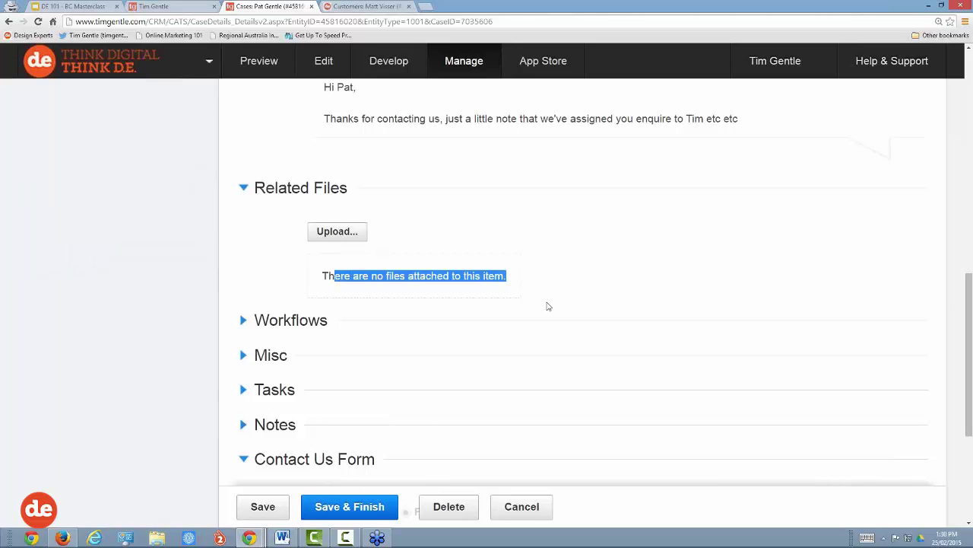
scroll(546, 308, down, 1)
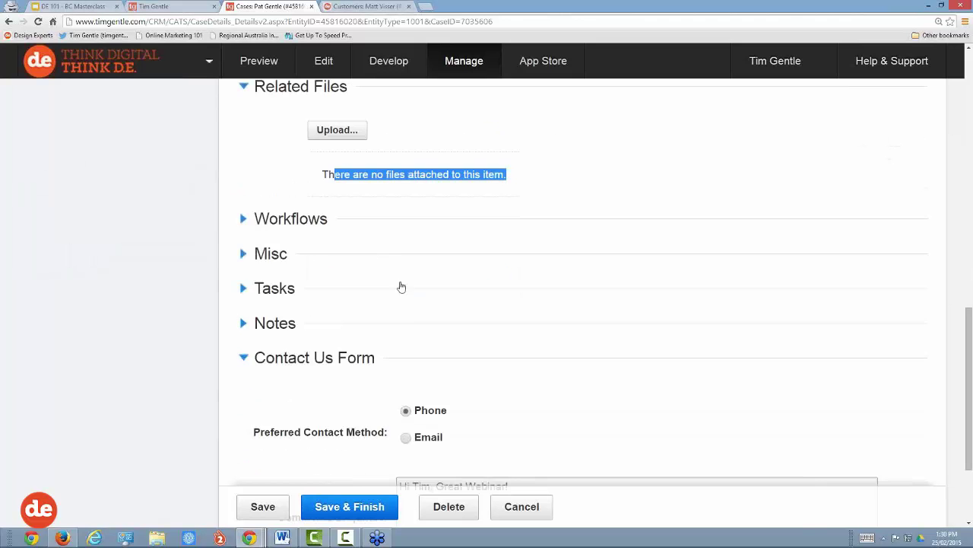
click(305, 221)
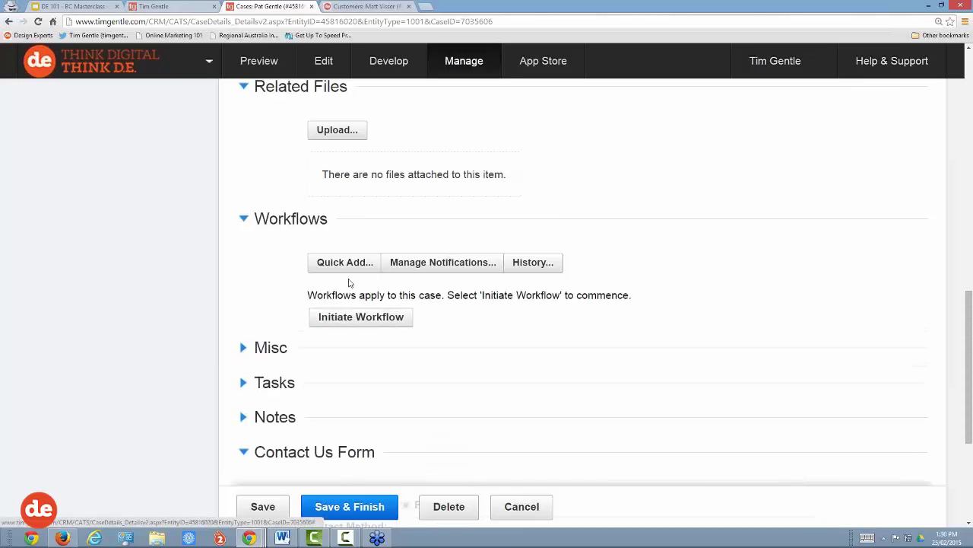
Step: Briefly open and close Misc, then expand Tasks, which shows no tasks yet
scroll(458, 264, up, 1)
scroll(458, 264, up, 8)
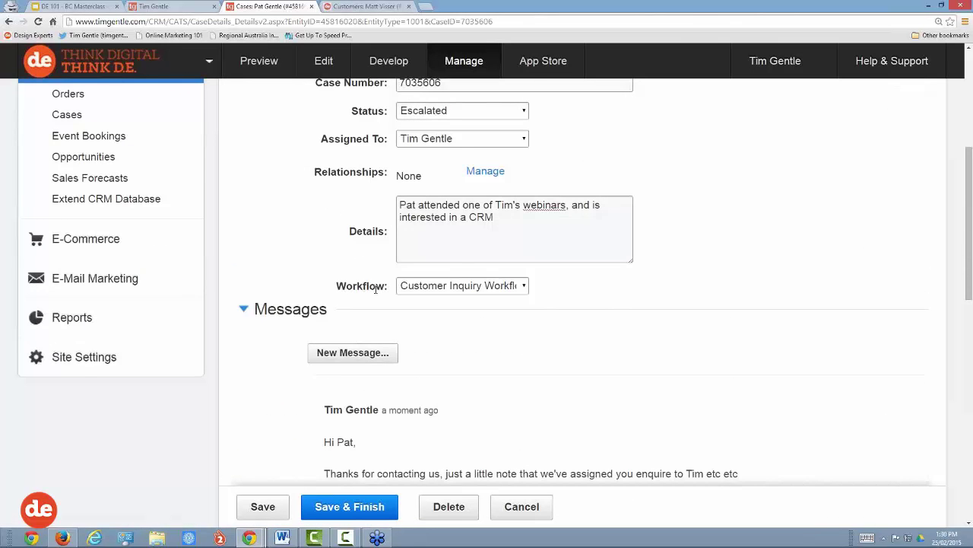
scroll(413, 324, down, 9)
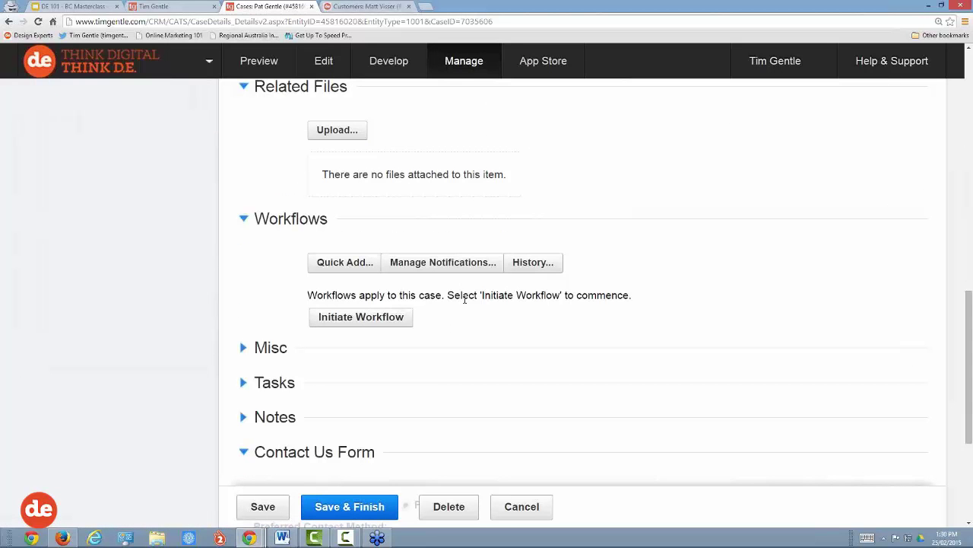
scroll(466, 298, down, 3)
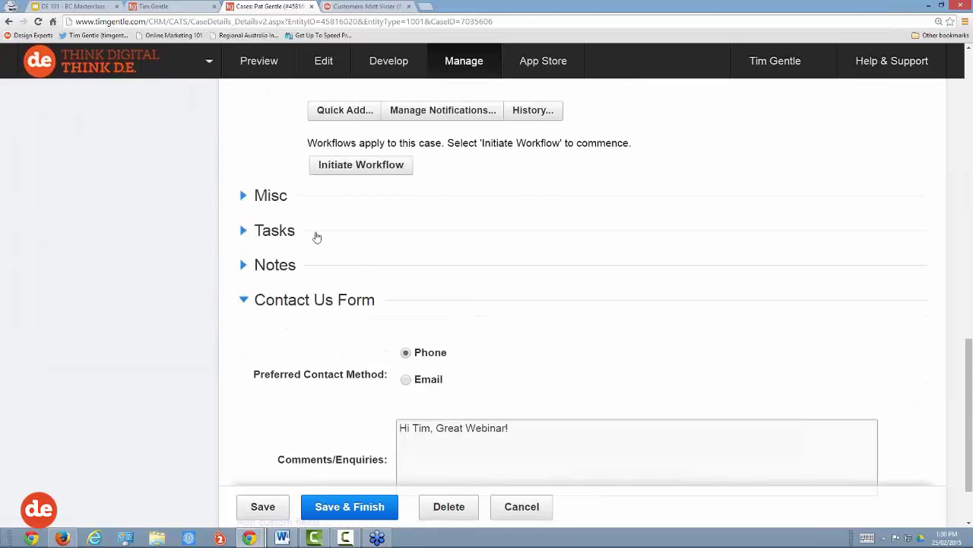
click(273, 199)
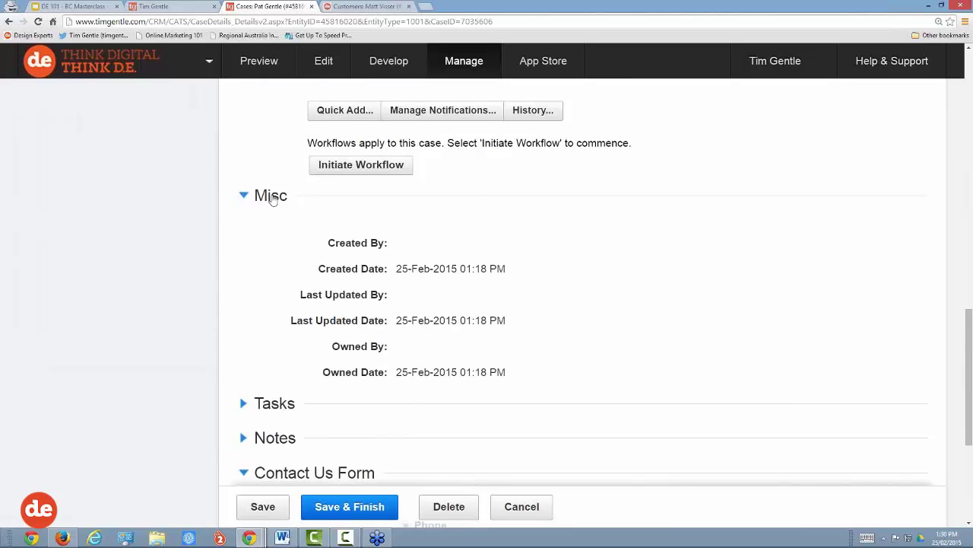
click(273, 199)
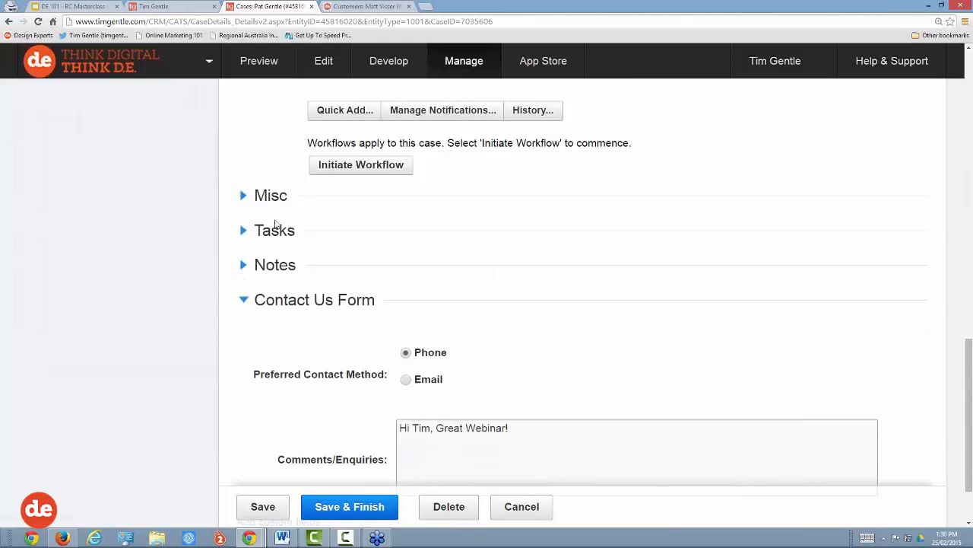
click(276, 233)
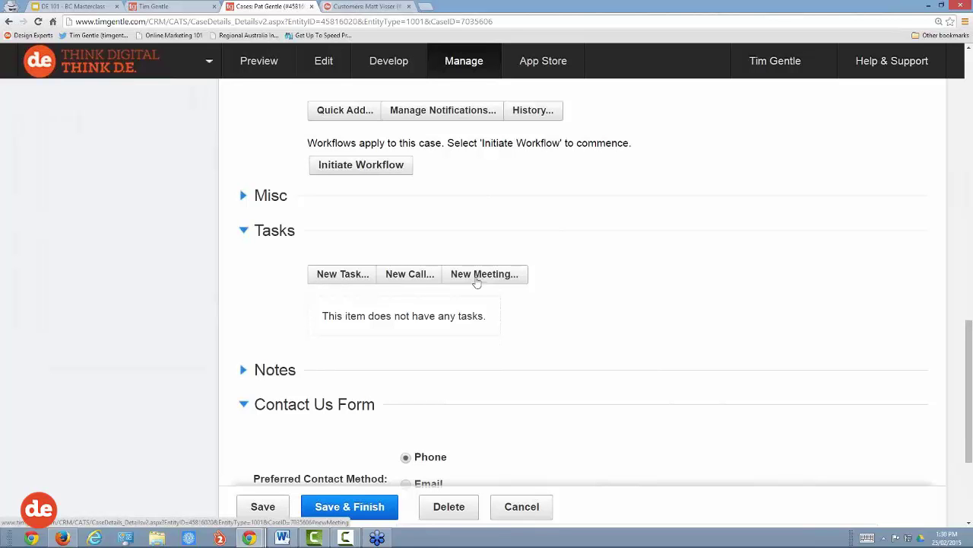
Step: Start a new call for the case with subject 'Qualify Lead'
click(426, 279)
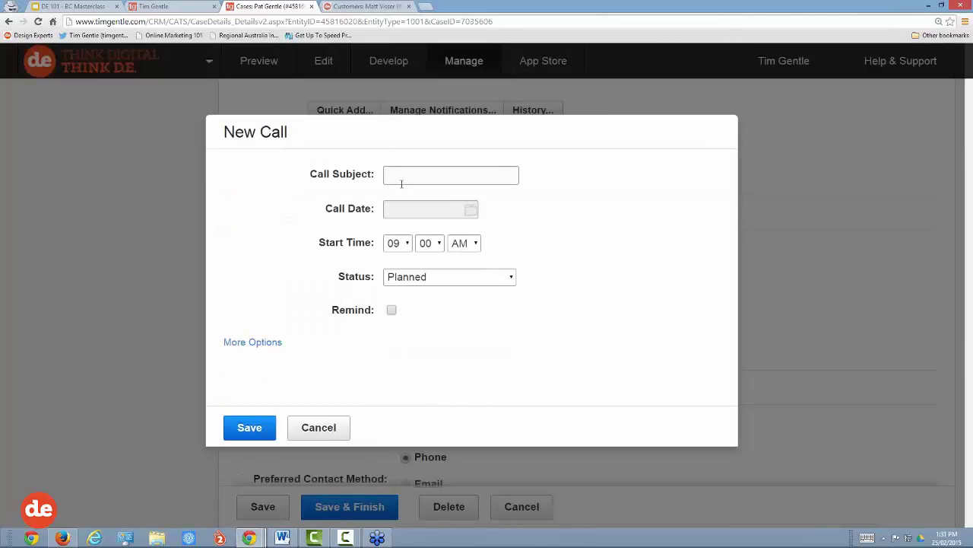
click(403, 175)
text(Qualif)
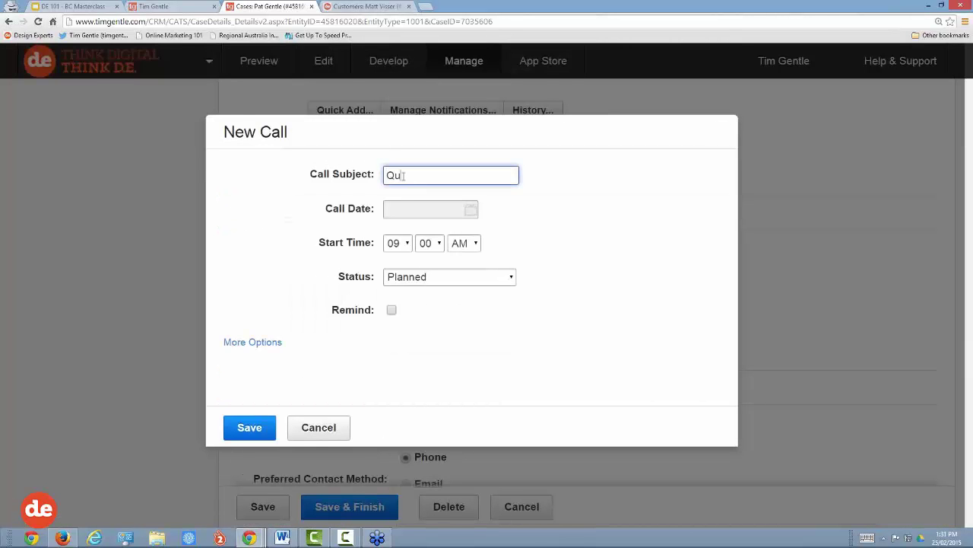
key(BackSpace)
key(BackSpace)
key(BackSpace)
key(BackSpace)
text(alify Lead)
Step: Schedule the call for 26-Feb-2015 at 10:00 AM, keeping status Planned
click(421, 209)
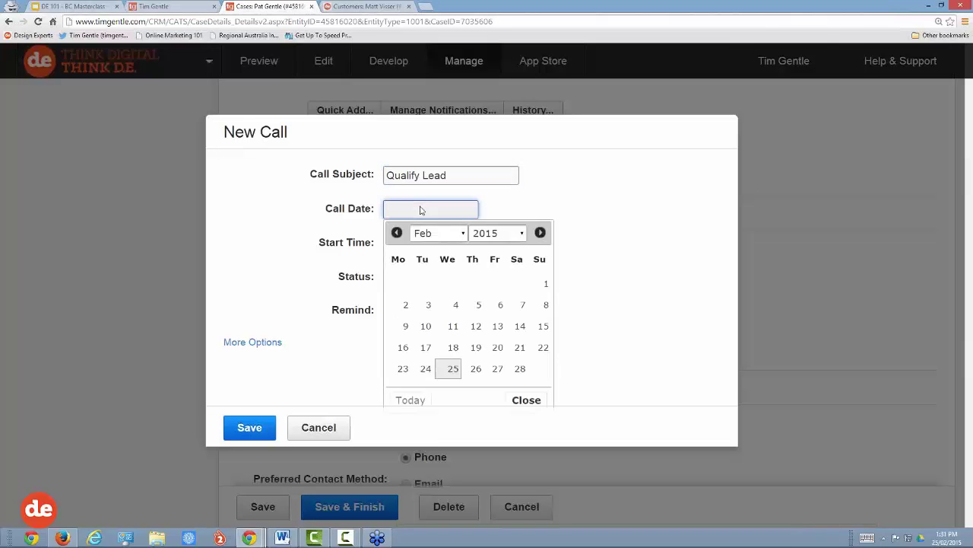
click(476, 370)
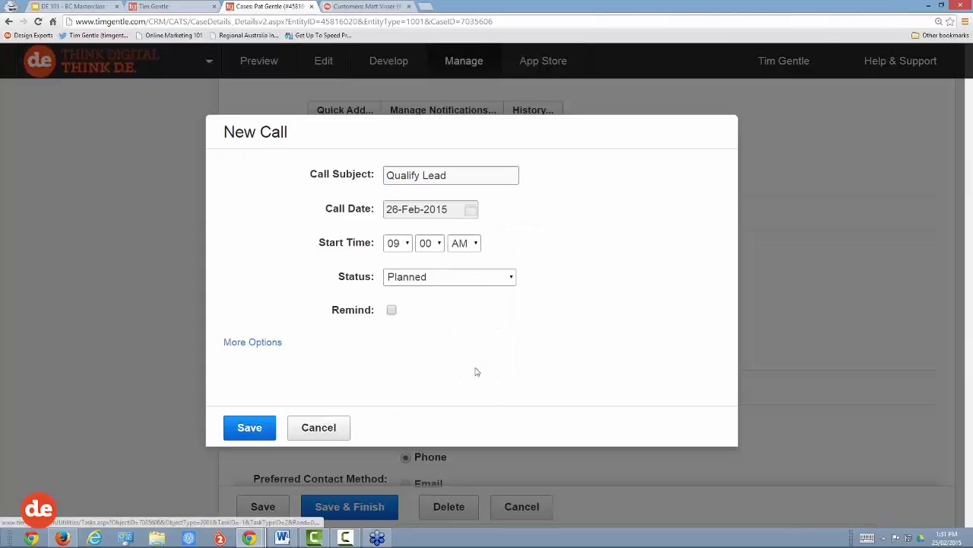
click(403, 244)
click(394, 387)
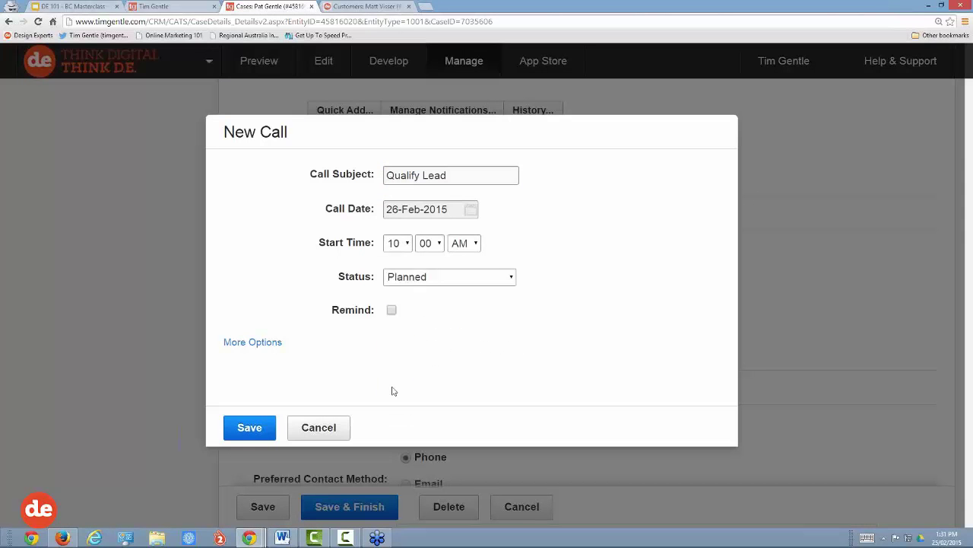
click(456, 278)
click(455, 278)
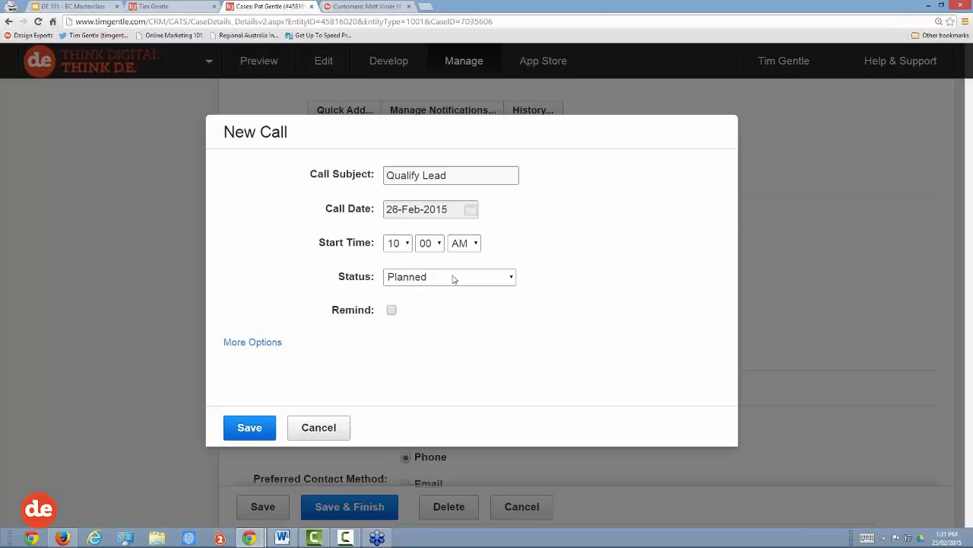
Step: Turn on a reminder at 09:00 AM and reveal the extra call options
click(392, 312)
scroll(480, 315, down, 1)
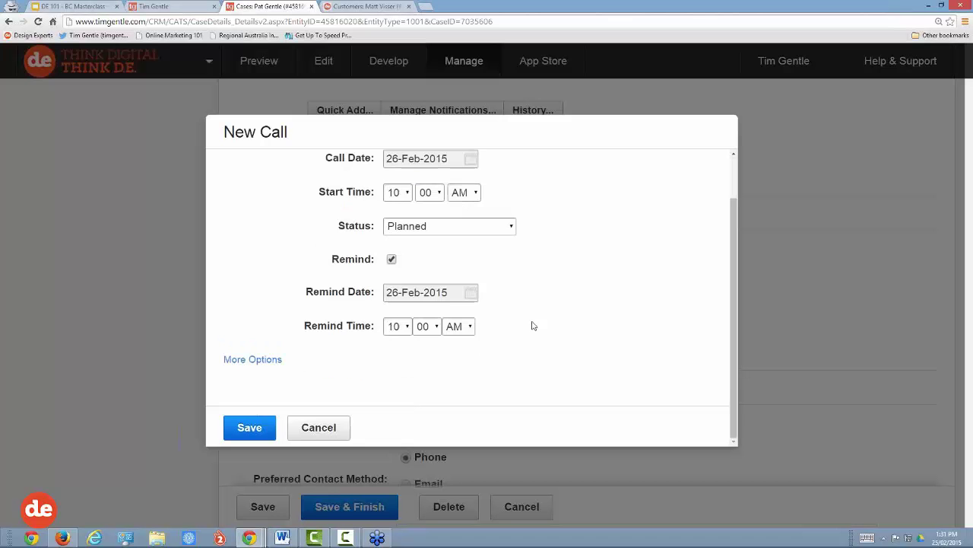
click(403, 327)
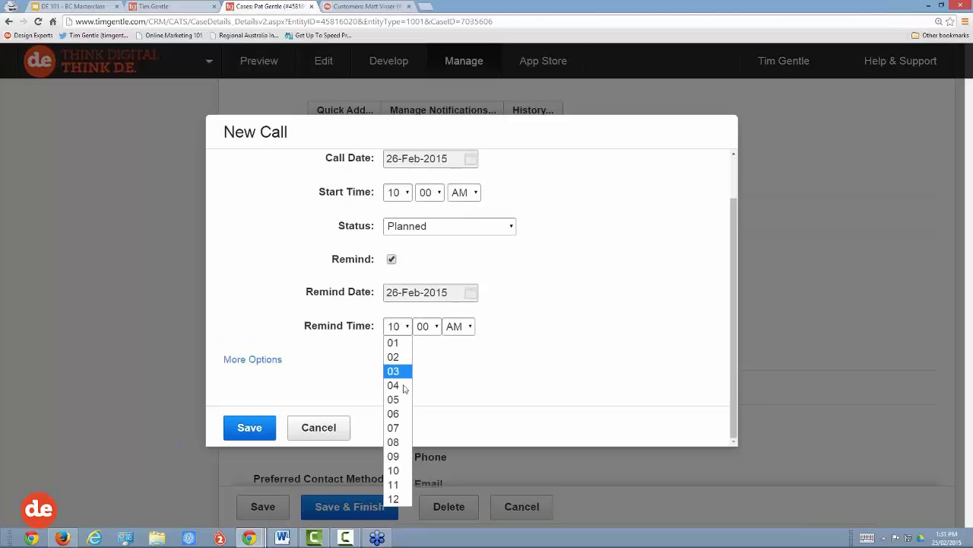
click(394, 456)
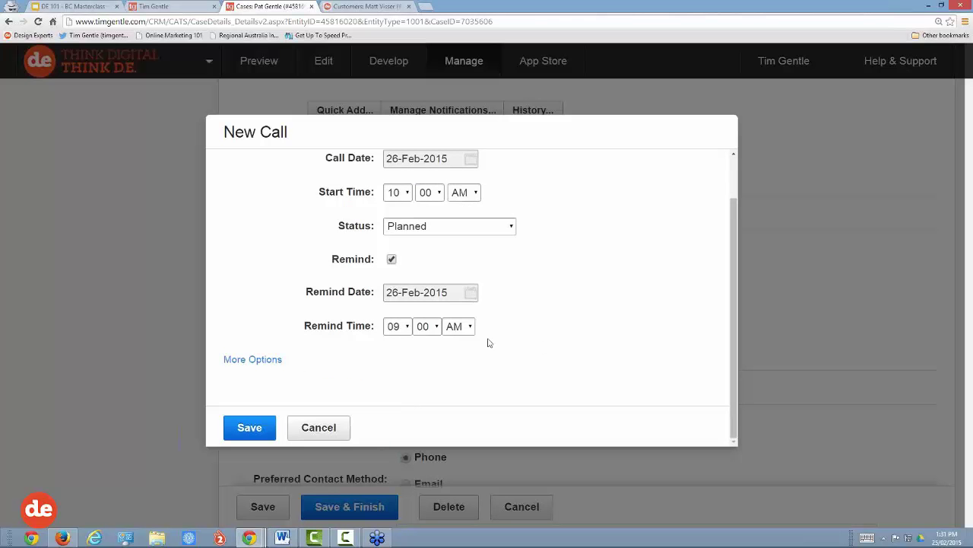
click(272, 362)
scroll(547, 296, down, 3)
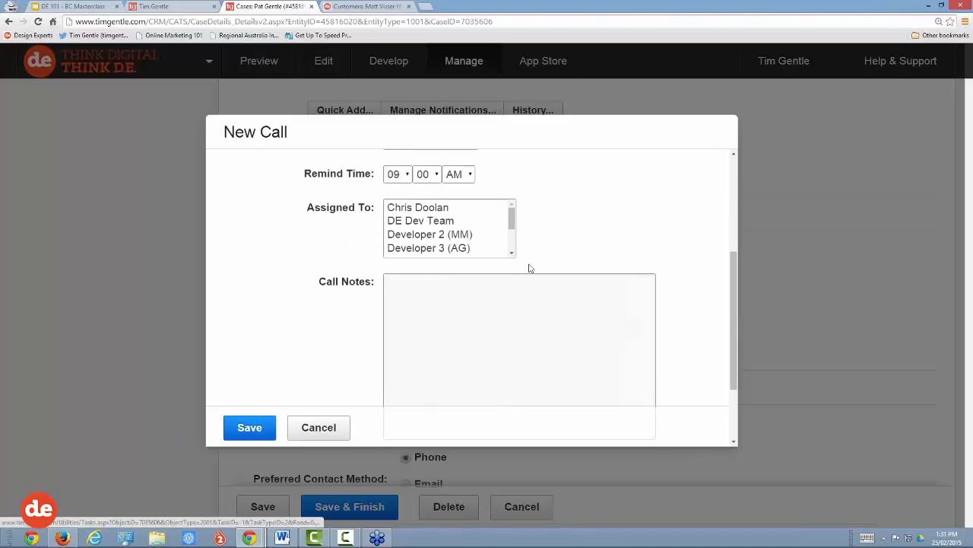
Step: Assign the call to the first matching staff member
drag(511, 220, 511, 239)
click(422, 235)
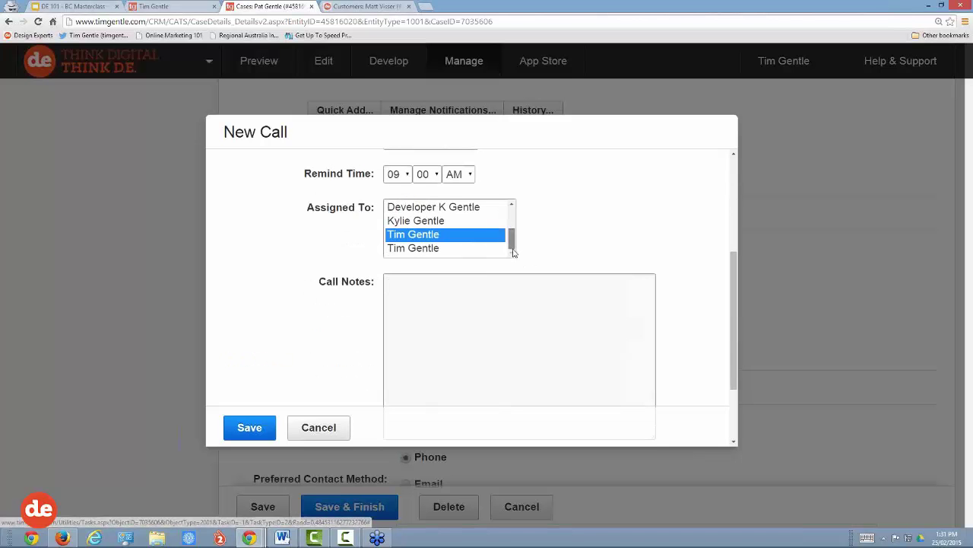
click(420, 252)
click(425, 240)
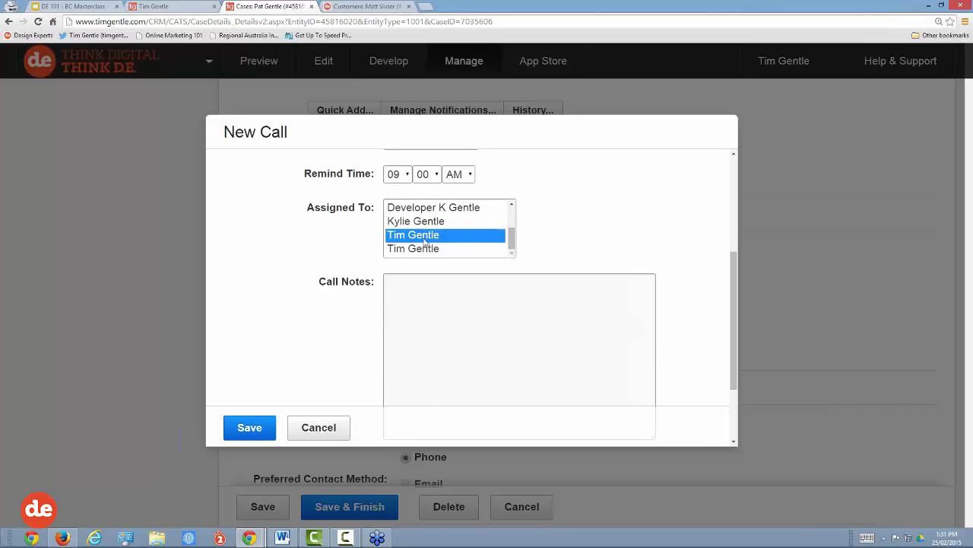
Step: Enter call notes reminding the assignee to call the lead at 10am, signed 'Thanks' and the sender's name
click(419, 284)
text(Hi)
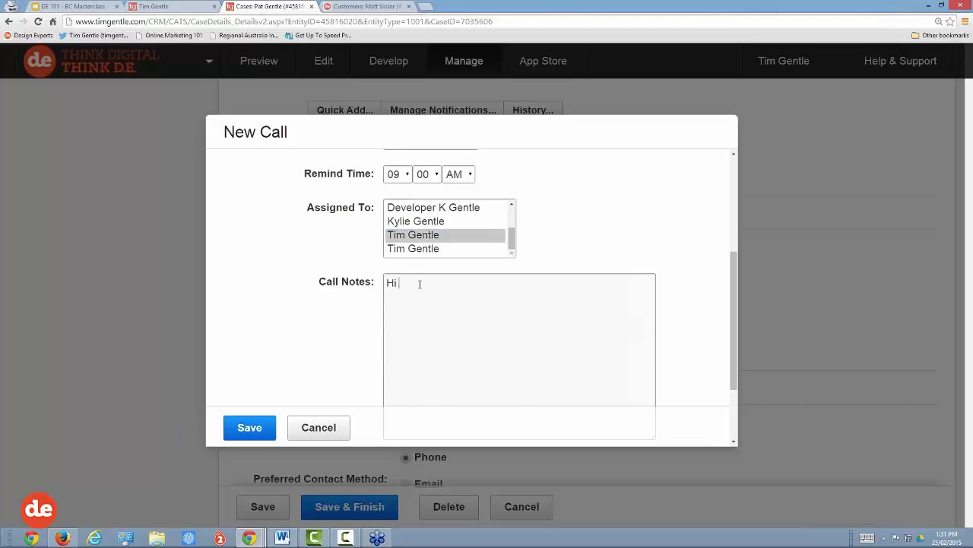
text( Tim, just a reminder to call)
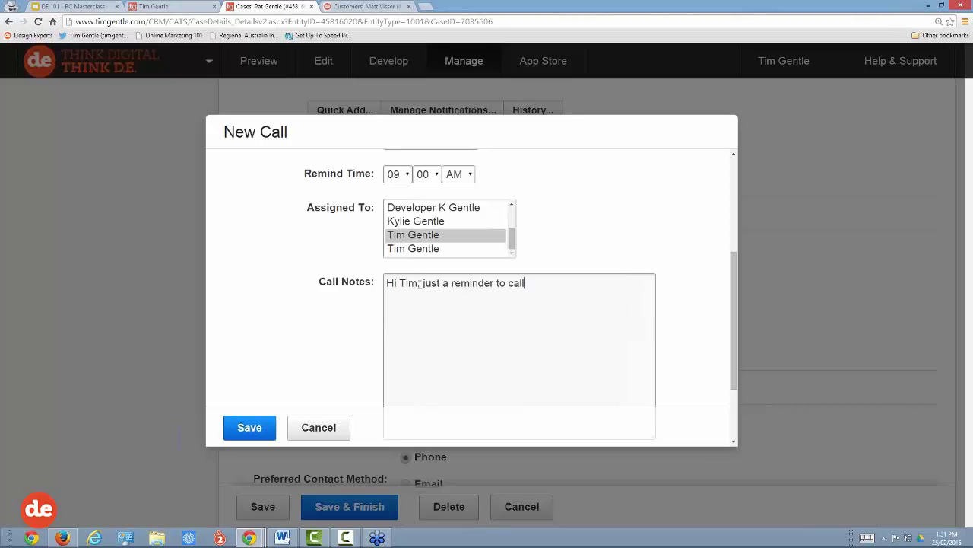
text( Pat at 10am.)
text( Tahnk)
key(BackSpace)
key(BackSpace)
key(BackSpace)
key(BackSpace)
text(hanks )
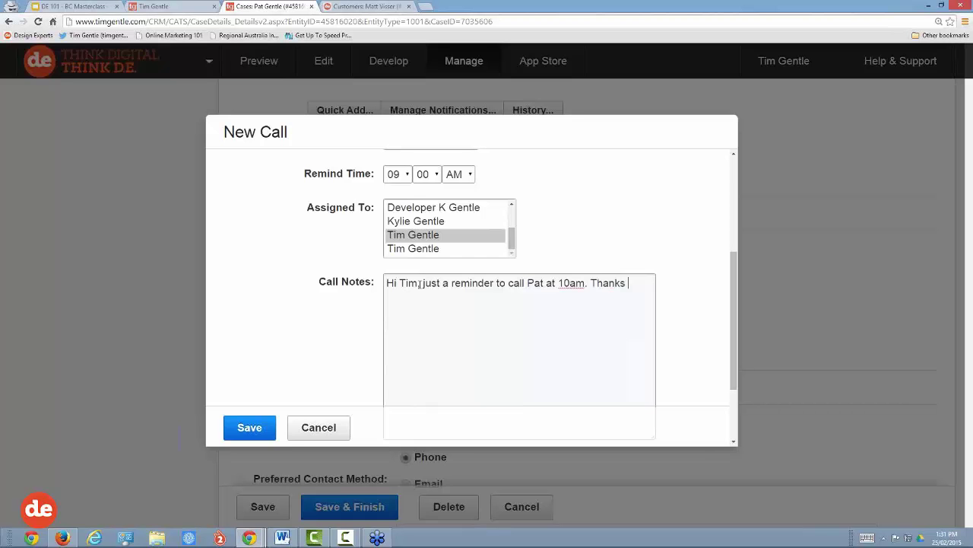
text(Jenni)
Step: Save the call and confirm Tasks lists Qualify Lead (Planned) for 26-Feb-2015 10:00 AM
click(255, 433)
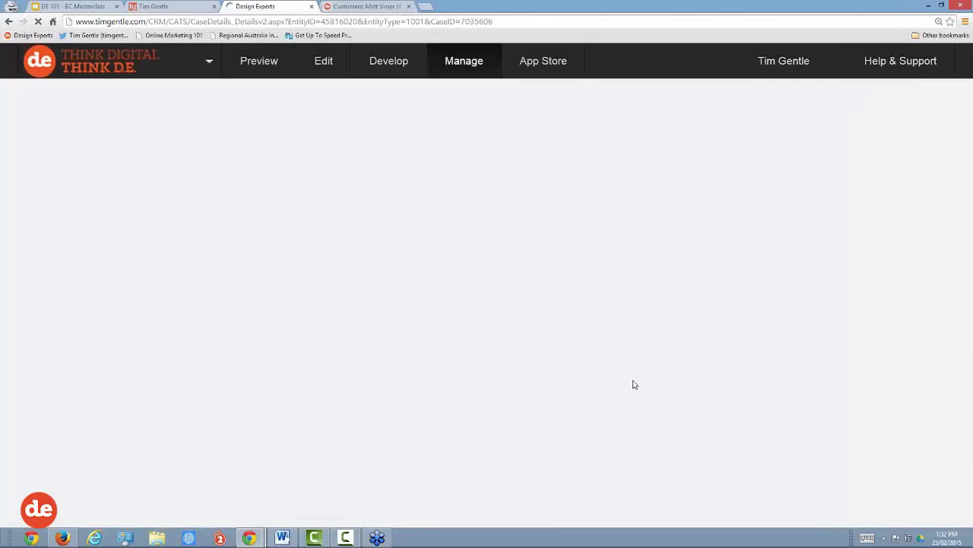
scroll(620, 374, up, 4)
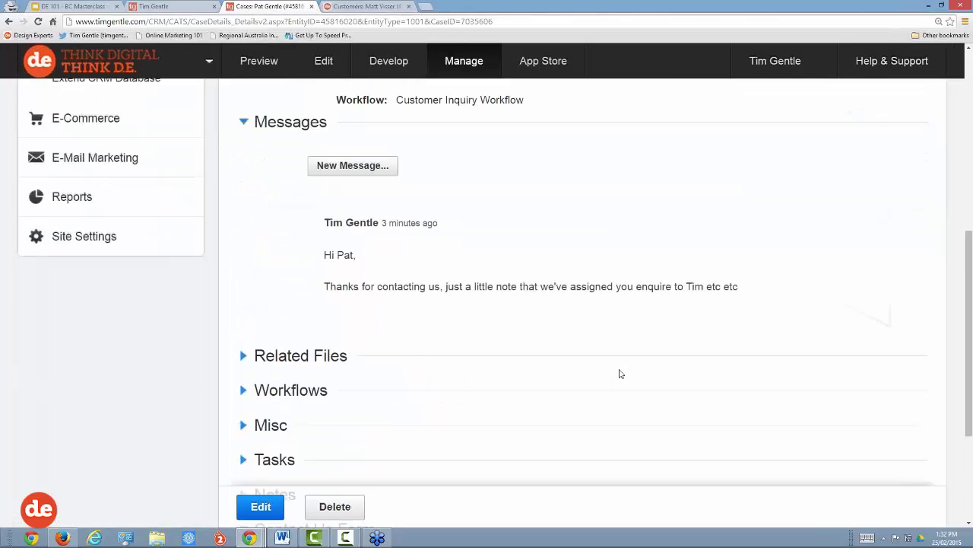
scroll(620, 372, down, 4)
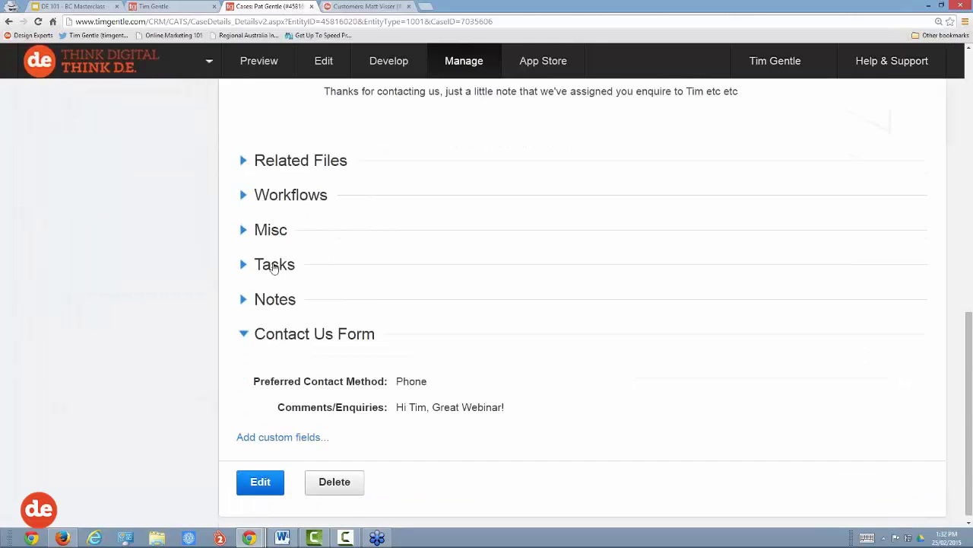
click(274, 267)
drag(274, 340, 394, 338)
scroll(470, 388, down, 1)
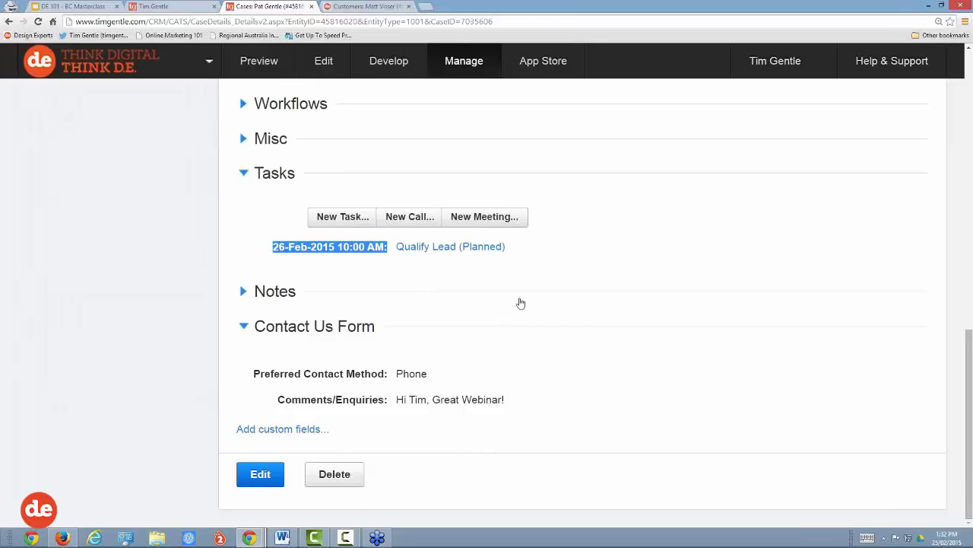
scroll(547, 305, up, 9)
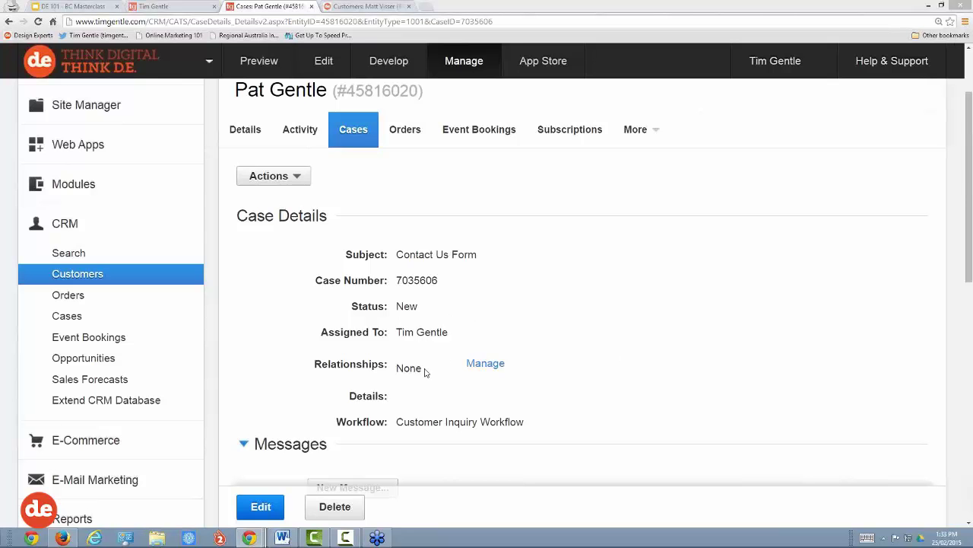
Step: Quick Add the customer to the case's third-party workflow notifications
scroll(429, 368, down, 5)
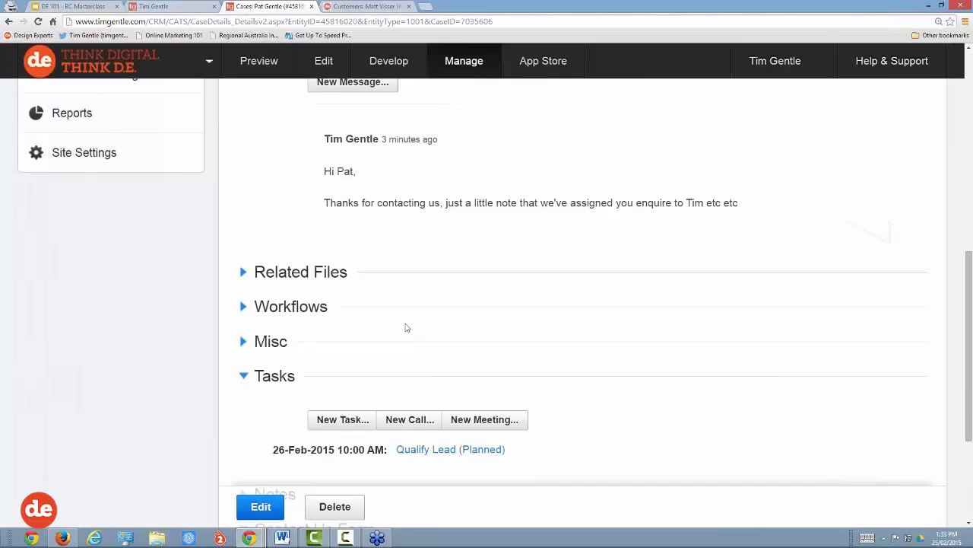
click(319, 307)
scroll(411, 308, down, 1)
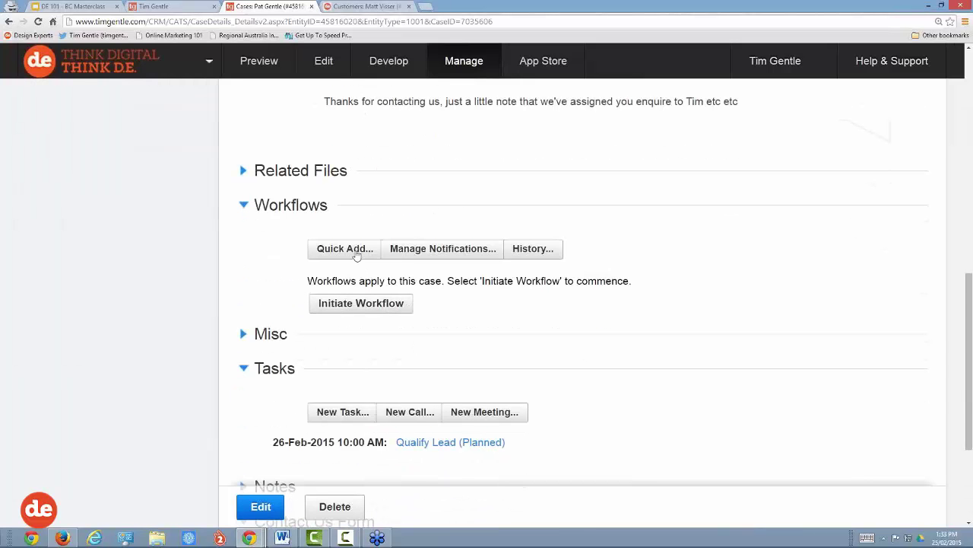
click(354, 255)
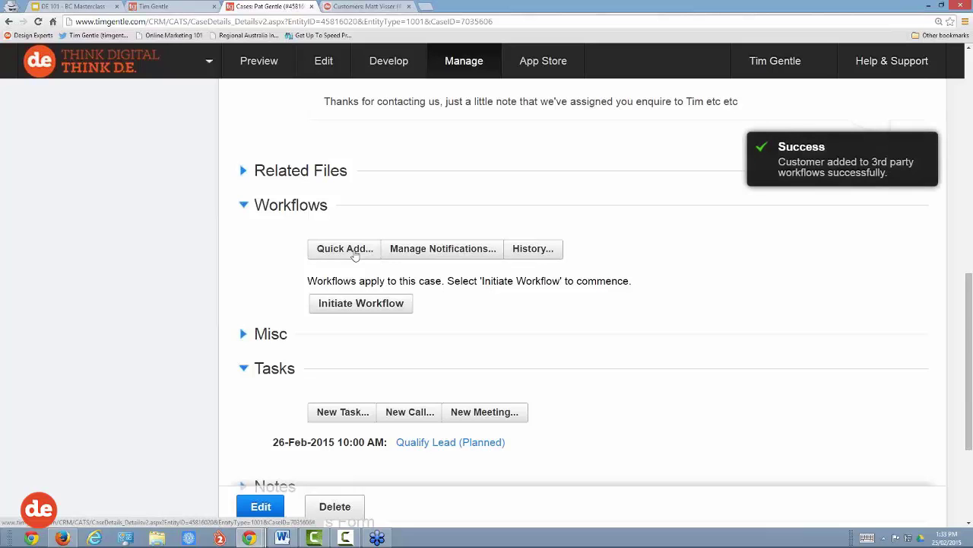
Step: Check the customer appears in the Manage Notifications list, then close it
click(455, 255)
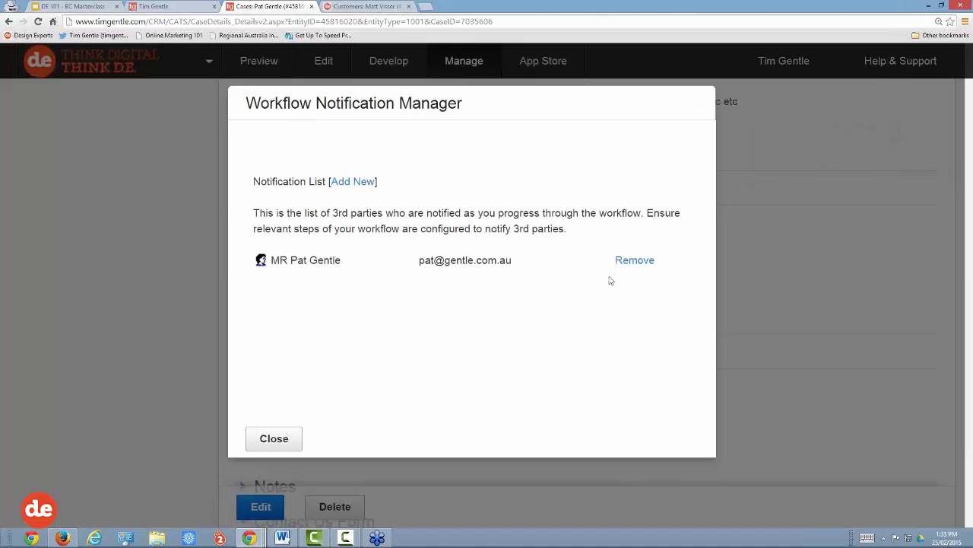
click(289, 438)
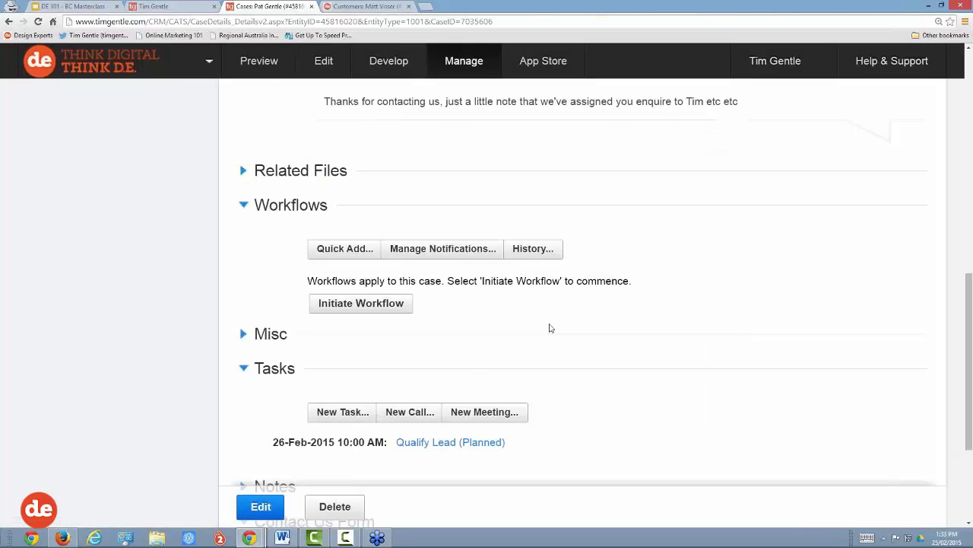
scroll(547, 324, down, 3)
scroll(547, 322, up, 6)
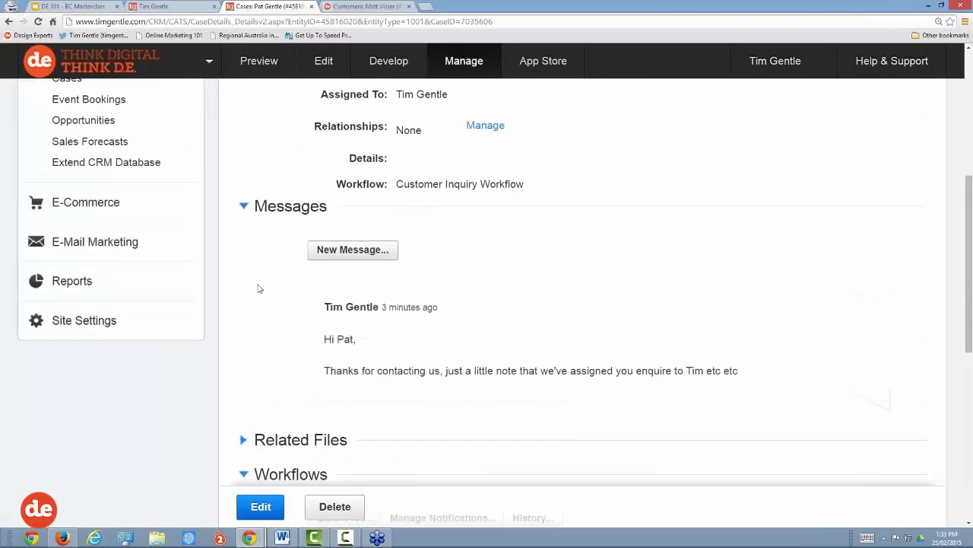
Step: Go to Site Settings > Manage Workflows
mouse_move(126, 288)
click(72, 320)
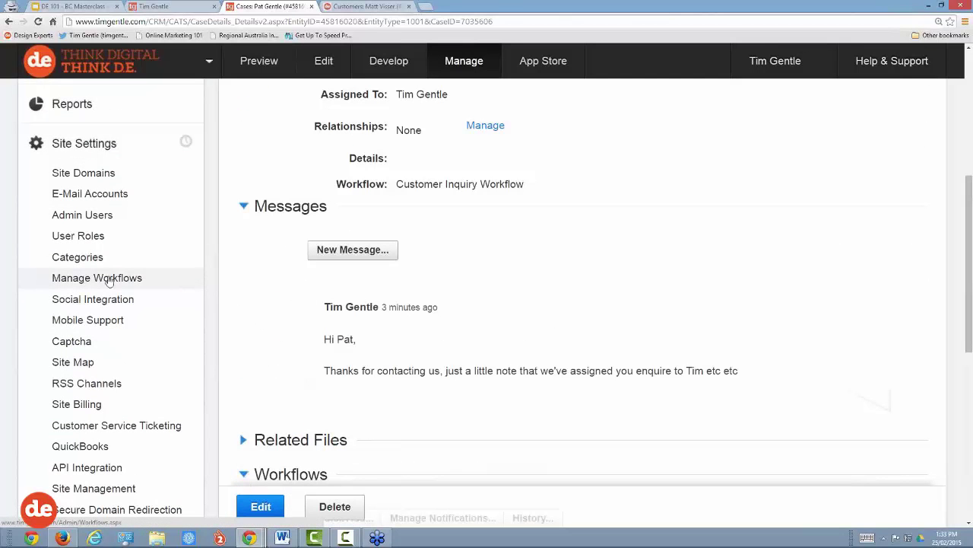
click(109, 279)
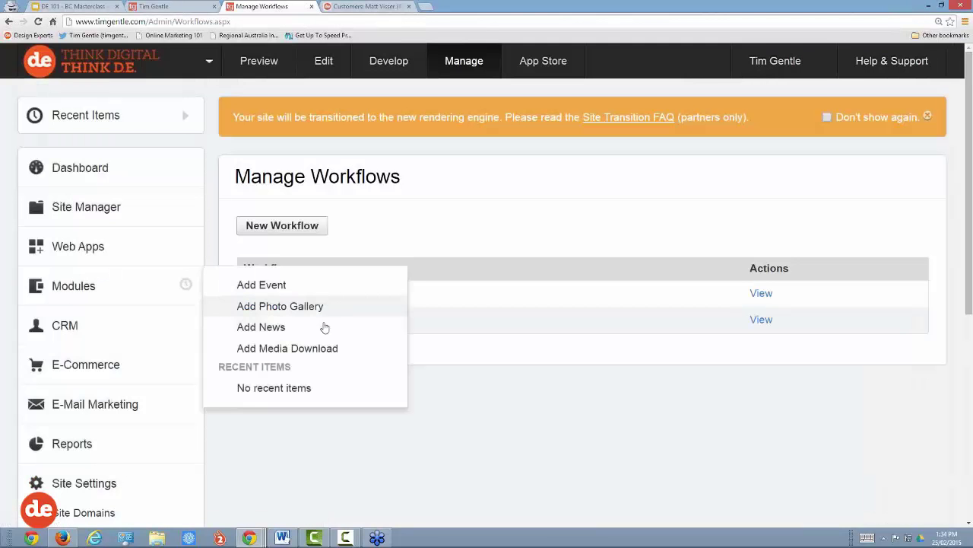
Step: Create and save a workflow named 'New Lead', then open its Add steps tab
click(296, 228)
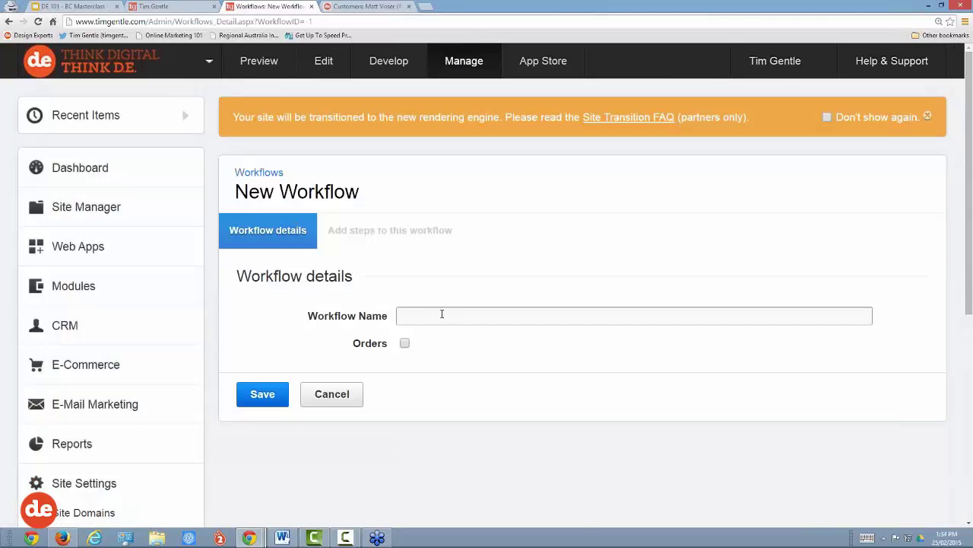
click(442, 314)
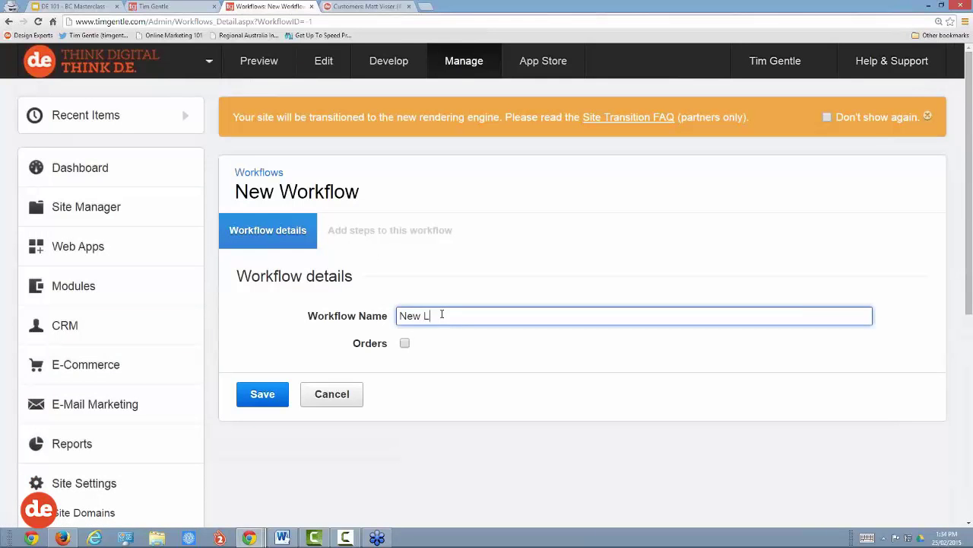
click(274, 393)
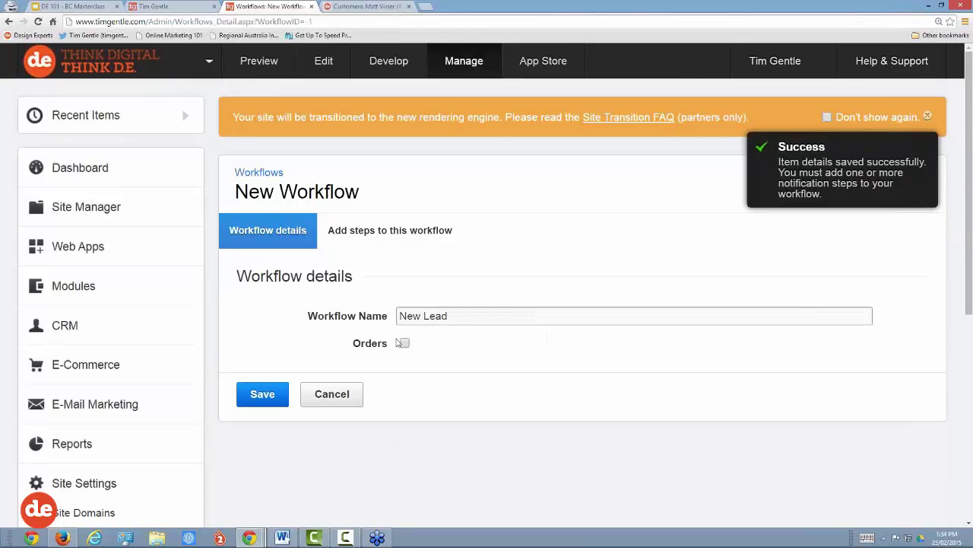
click(380, 235)
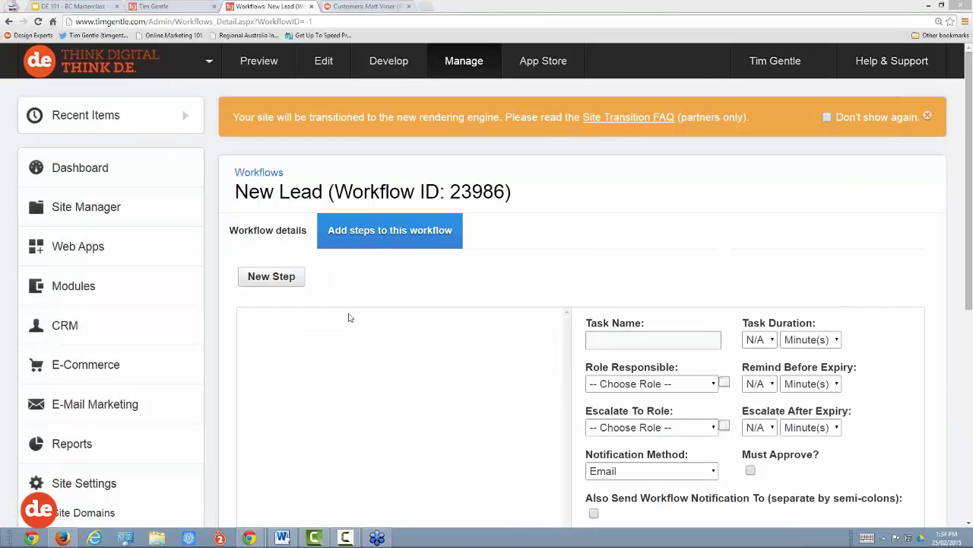
Step: Add a 'Send SMS' step with Administrators responsible and SMS as notification method
click(277, 283)
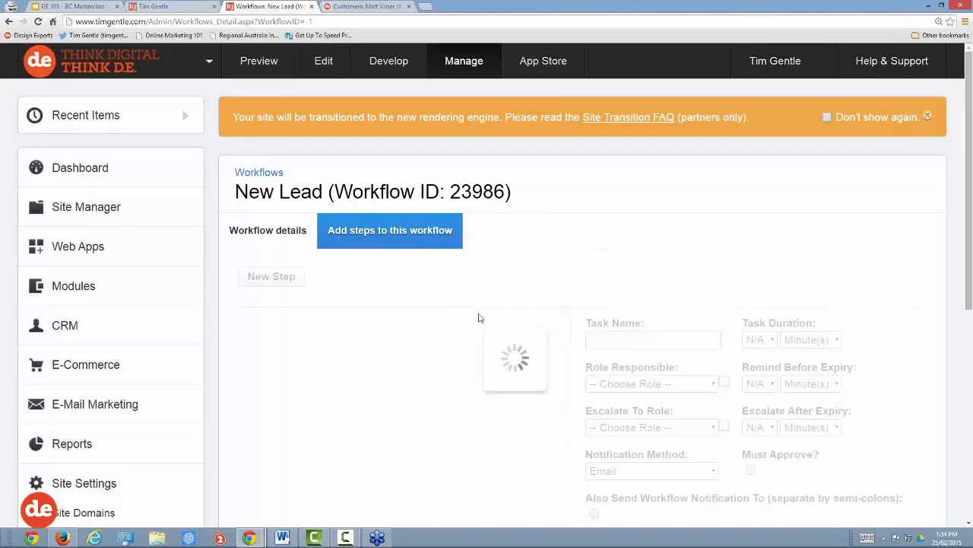
text(Send SMS)
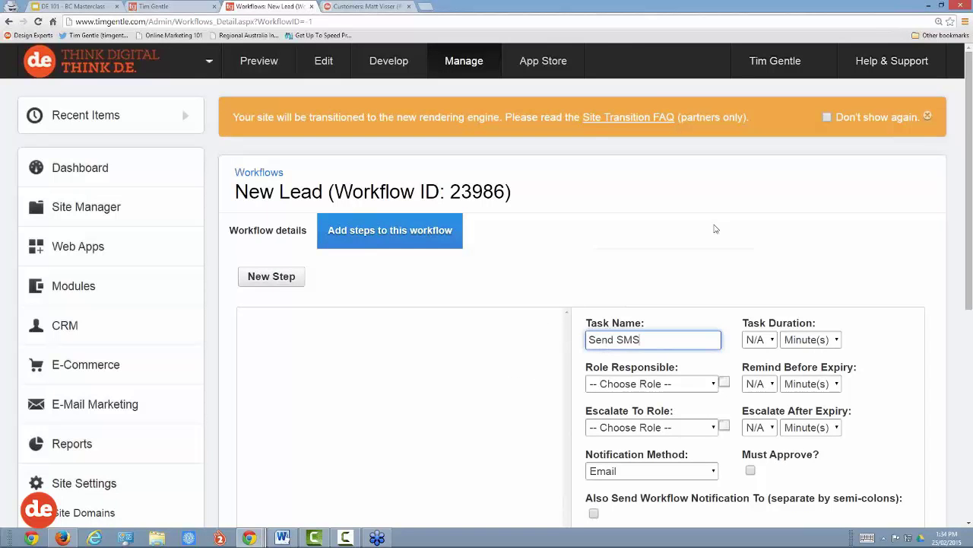
scroll(715, 228, down, 2)
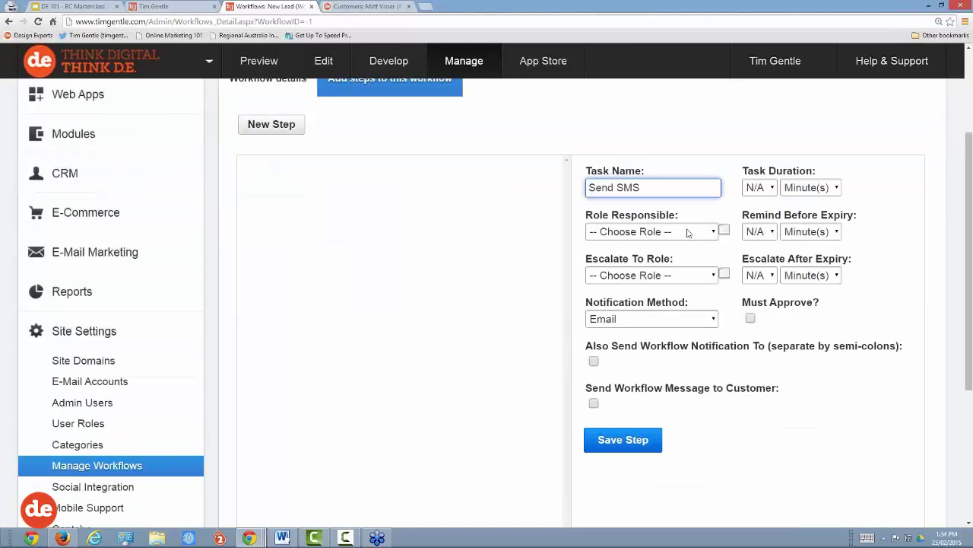
click(688, 233)
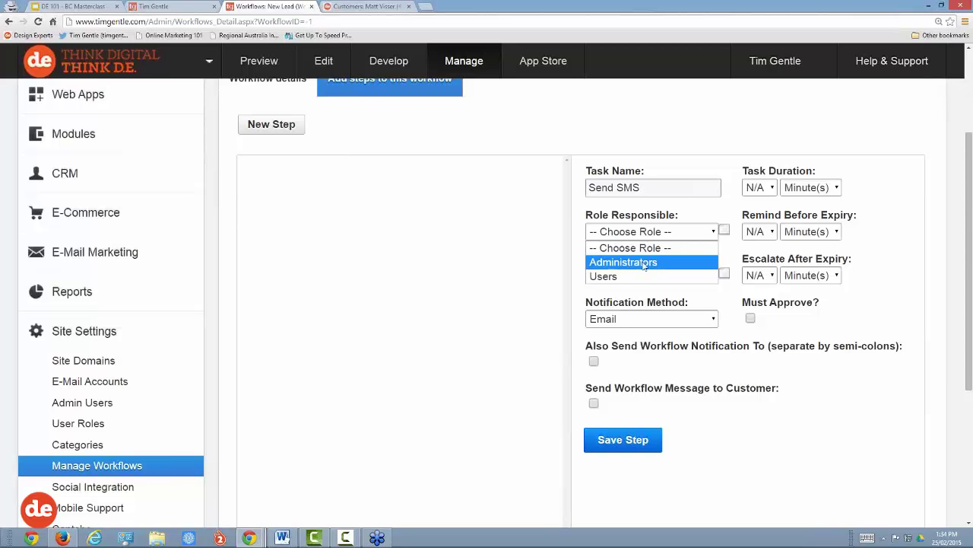
click(644, 263)
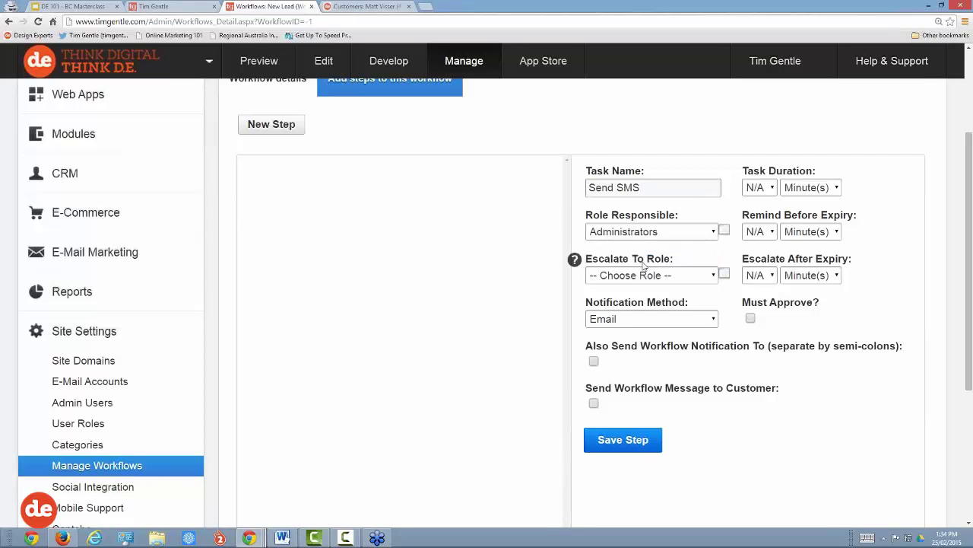
click(689, 318)
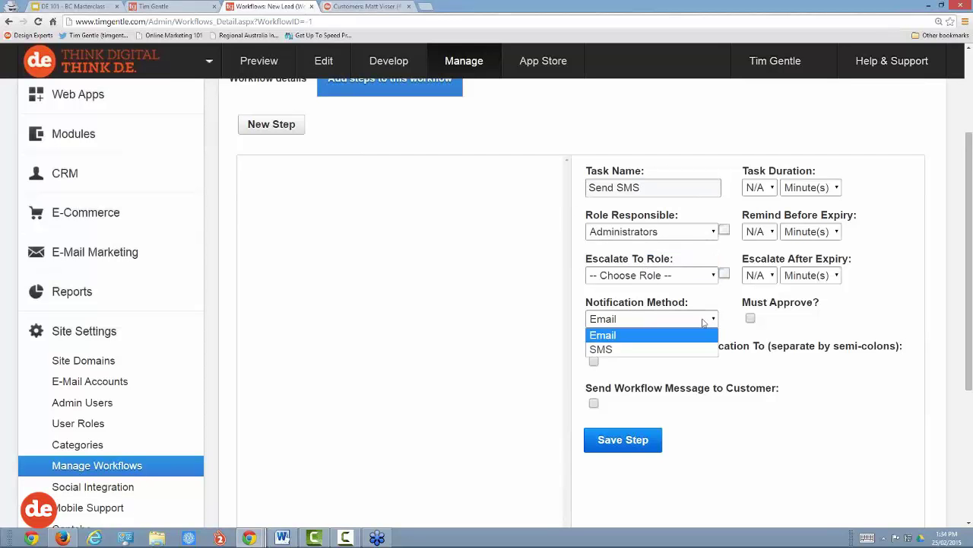
click(618, 351)
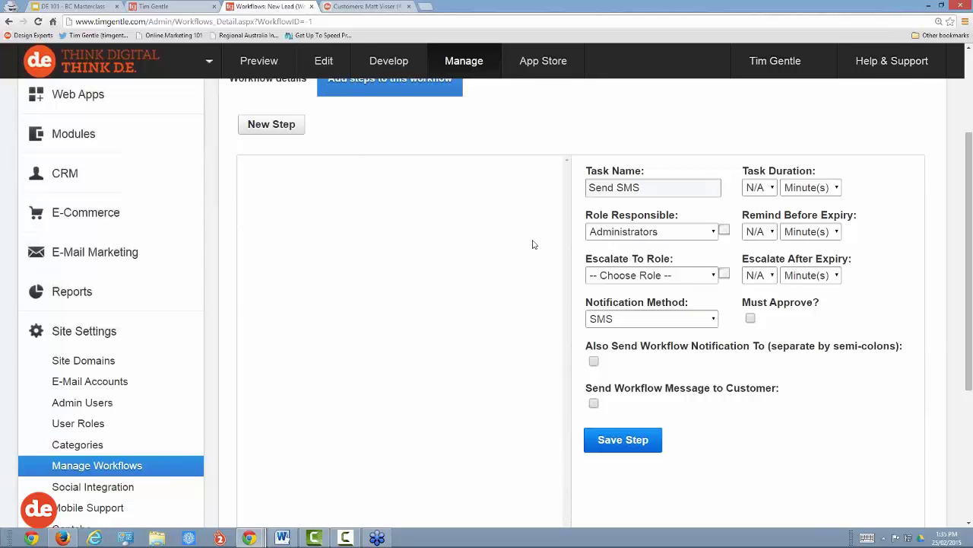
Step: Open the CRM Customers list showing the seven customers added since last month
scroll(351, 243, up, 3)
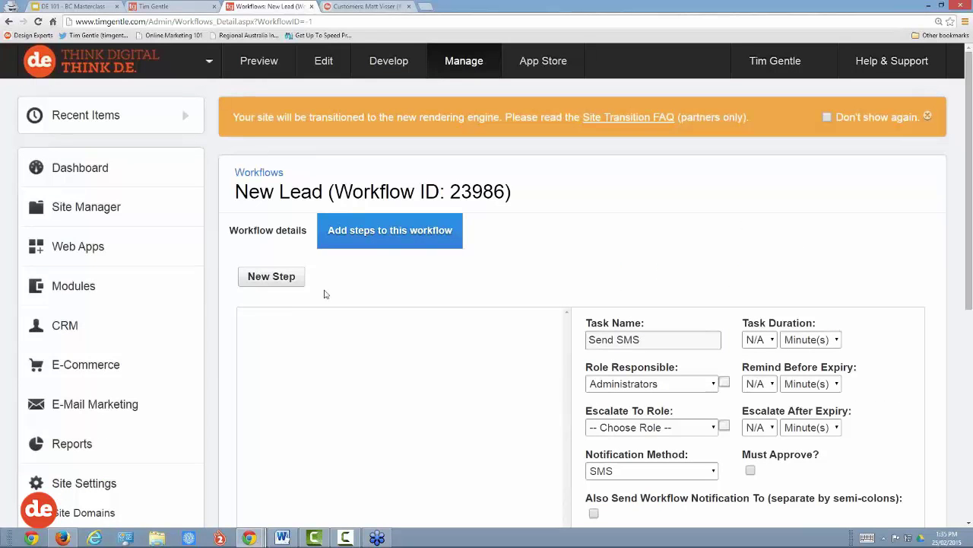
click(64, 325)
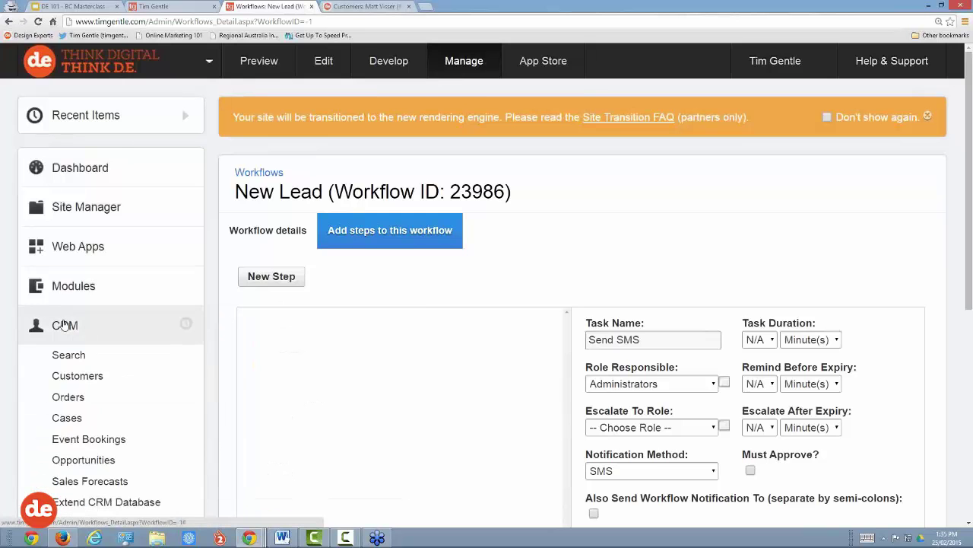
scroll(65, 325, down, 1)
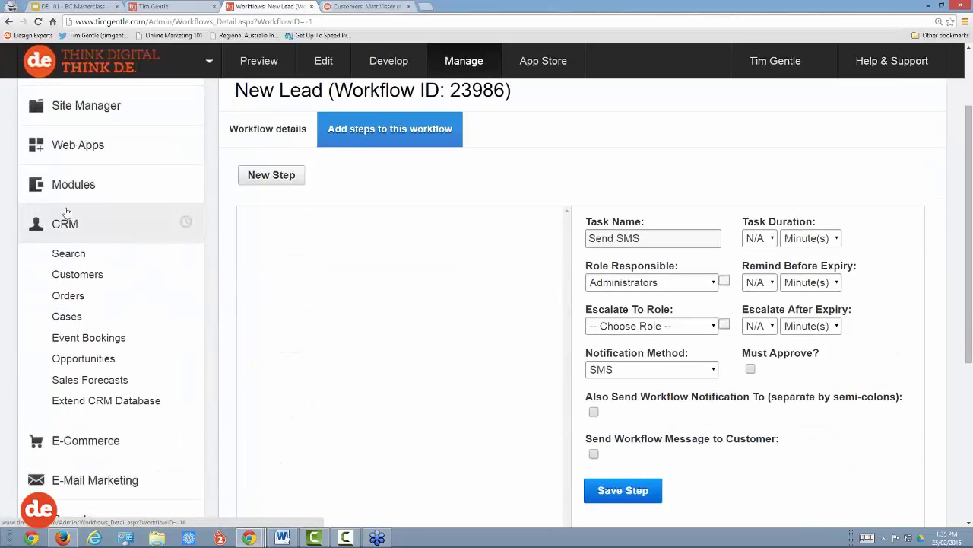
click(80, 258)
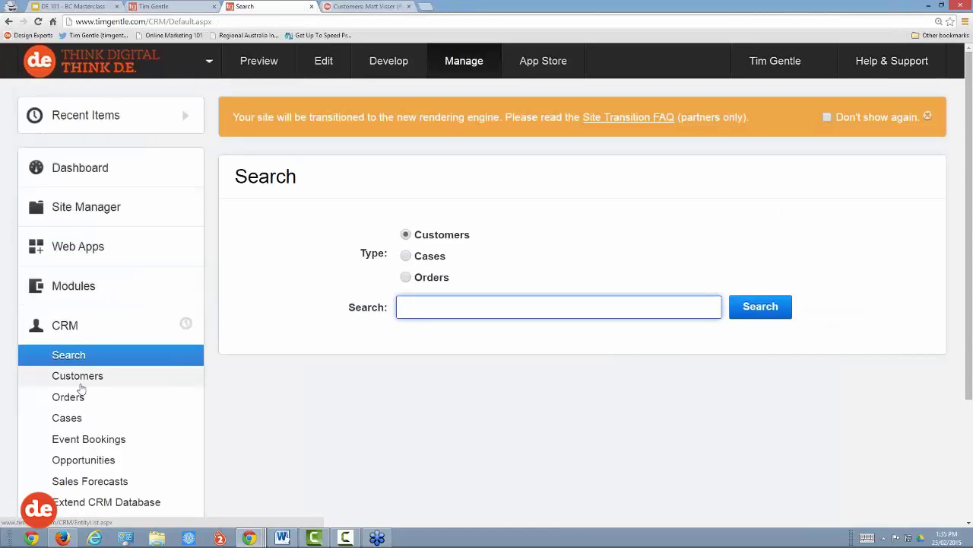
click(78, 376)
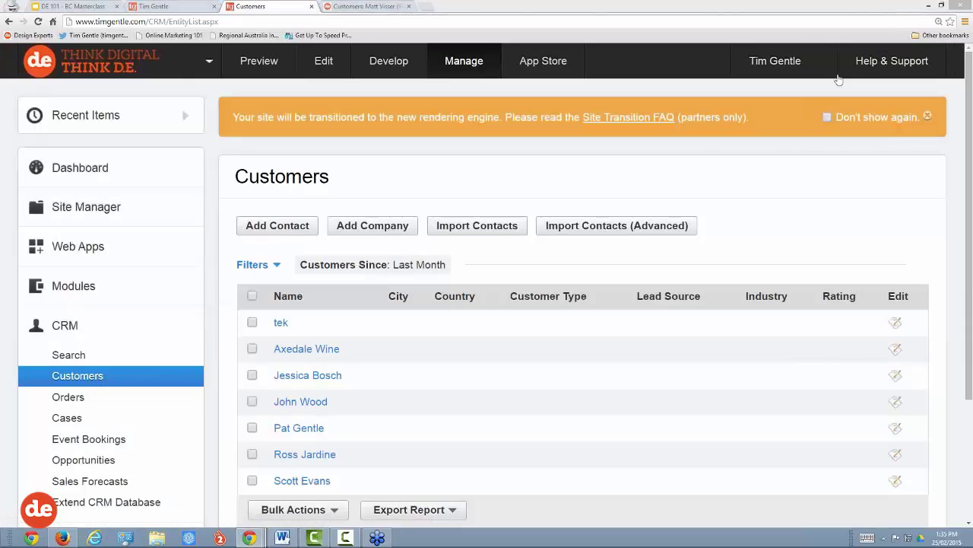
click(790, 61)
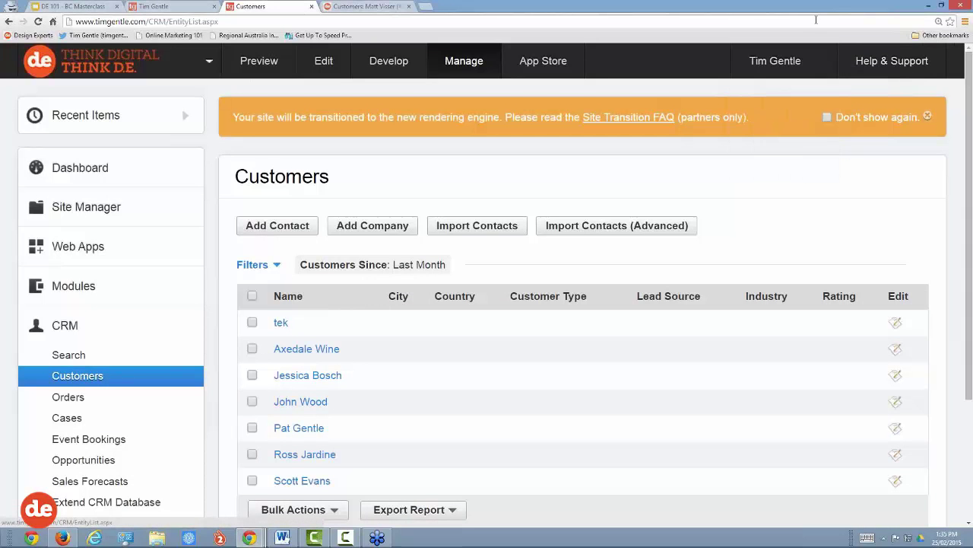
scroll(736, 193, down, 1)
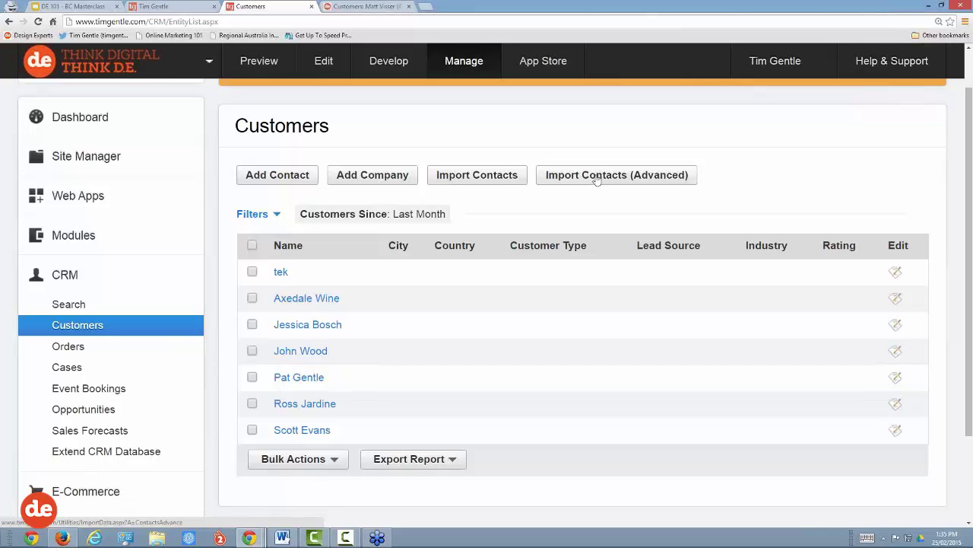
Step: Download the advanced contact import template and open it in Excel
click(597, 178)
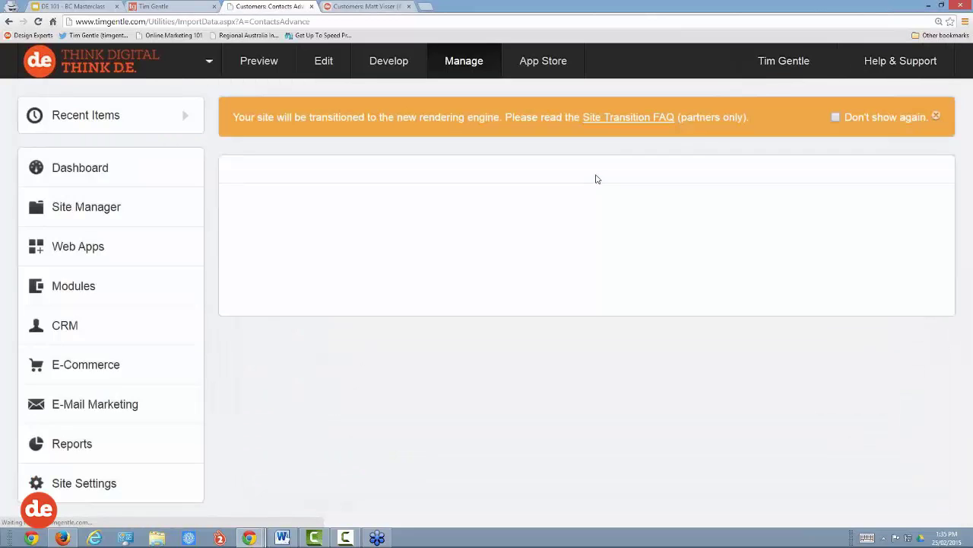
scroll(597, 179, down, 1)
scroll(597, 178, down, 1)
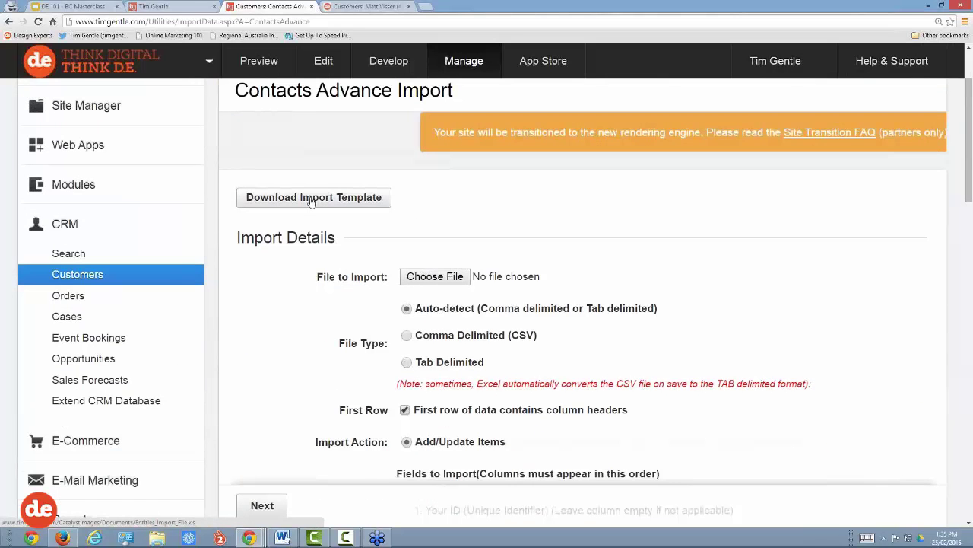
click(311, 200)
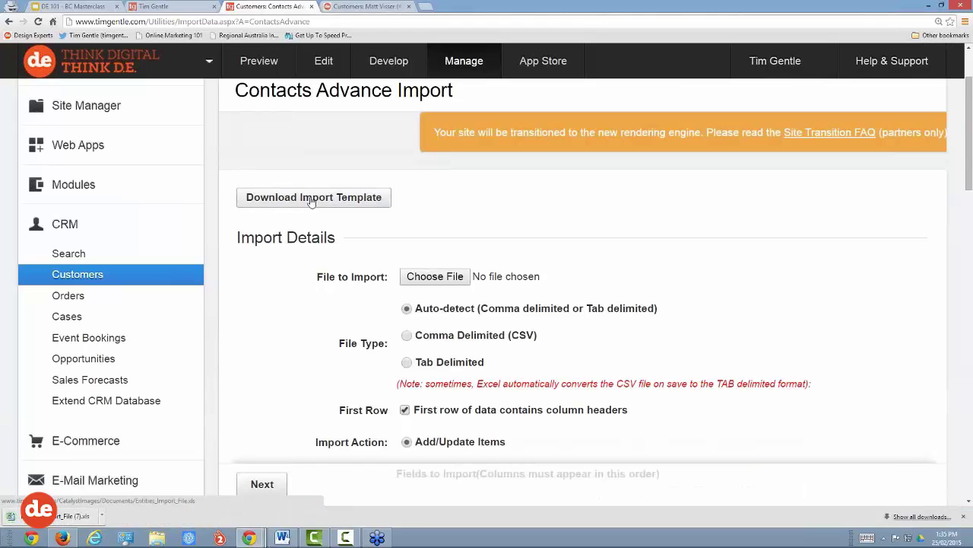
click(87, 520)
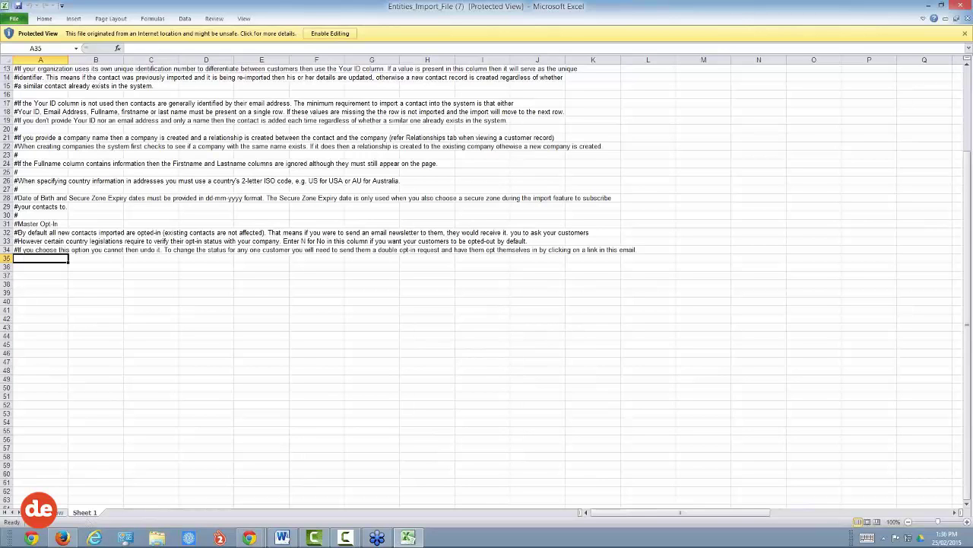
Step: Enable editing in the downloaded template and zoom the sheet to 200%
scroll(62, 471, up, 4)
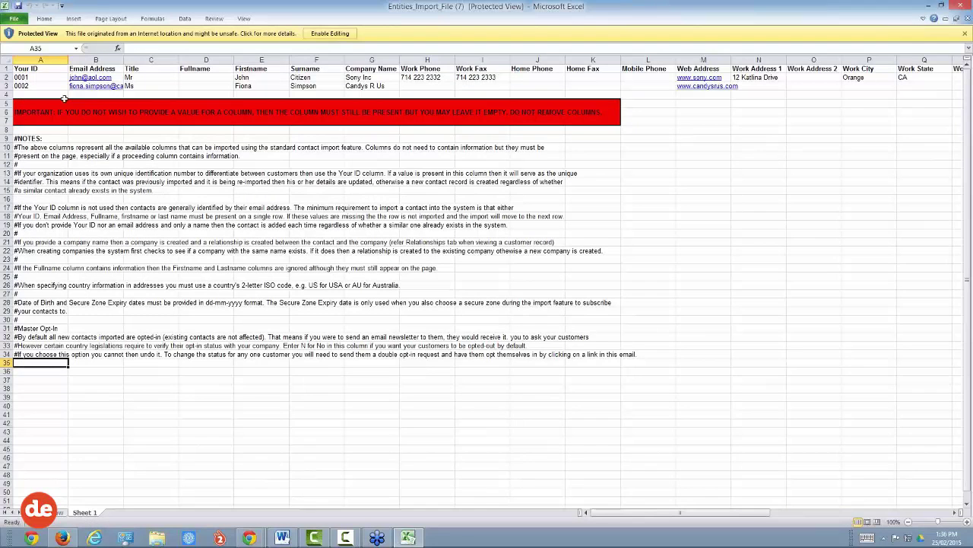
click(342, 36)
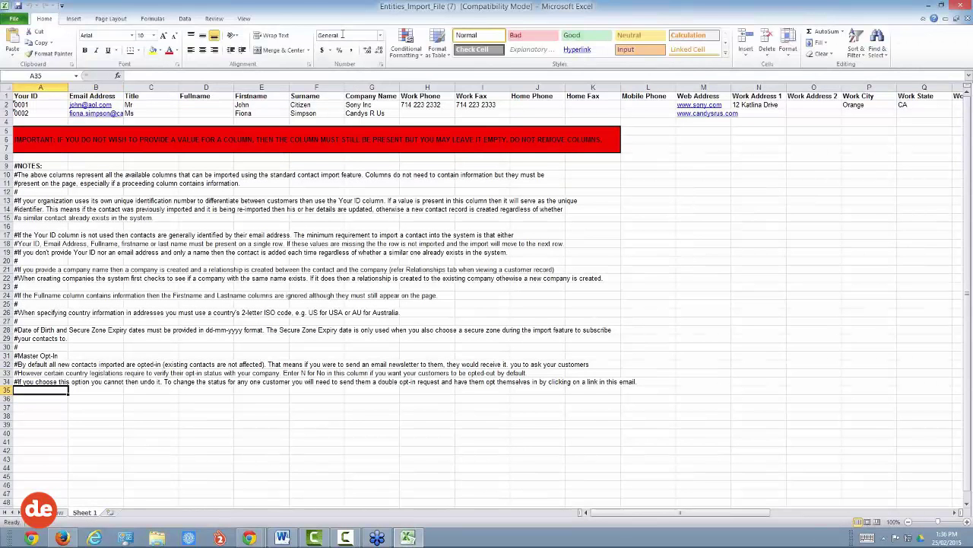
click(243, 20)
click(226, 42)
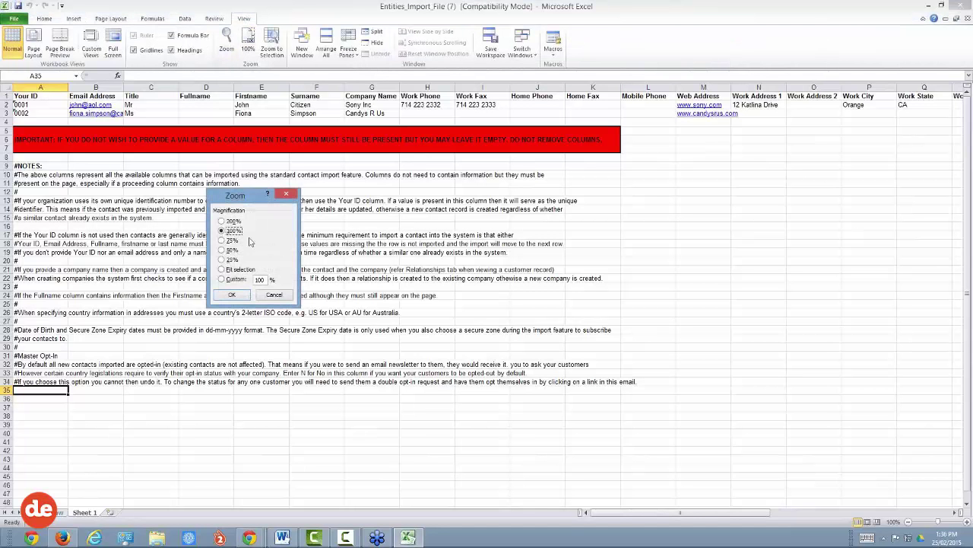
click(228, 220)
click(232, 294)
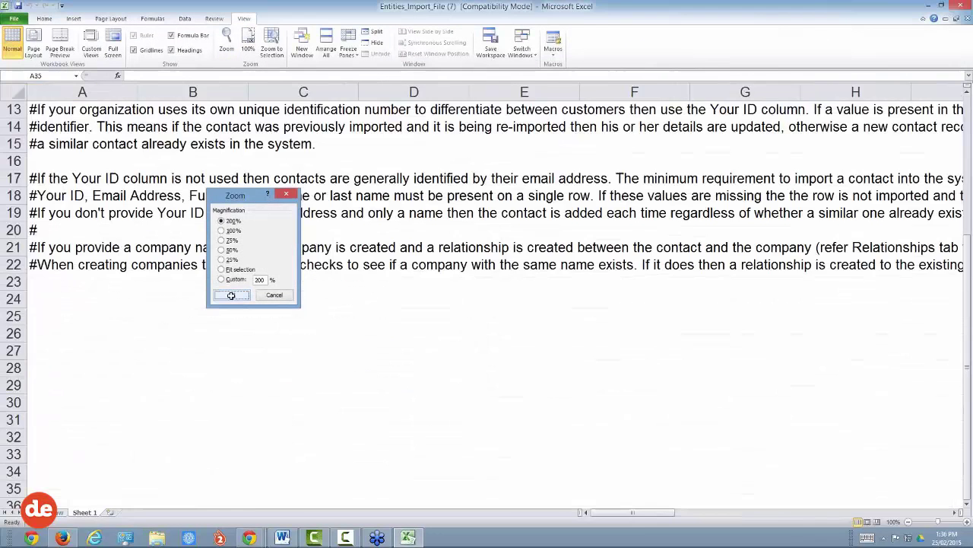
Step: Delete the instructional notes rows 5–34, leaving only the headers and two sample contacts
scroll(231, 295, up, 4)
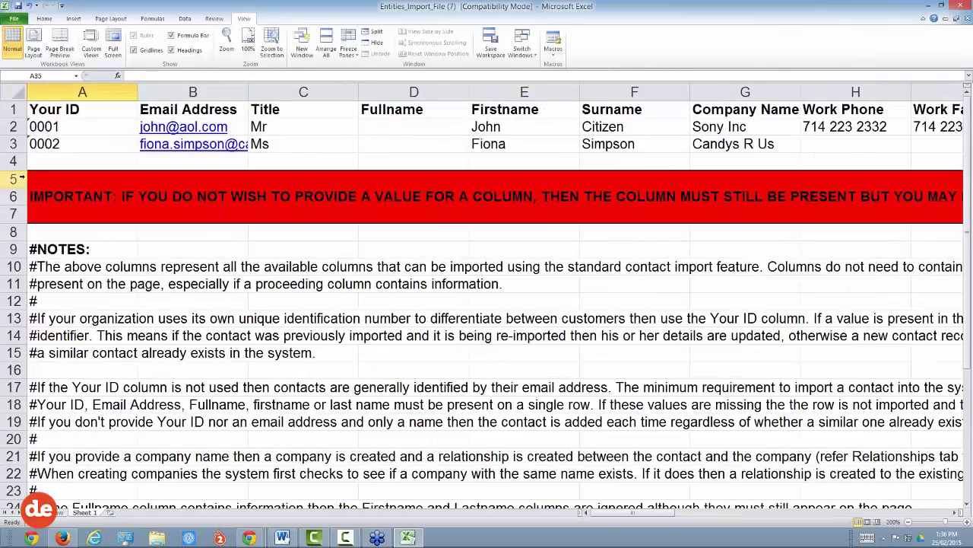
drag(14, 179, 14, 471)
right_click(15, 473)
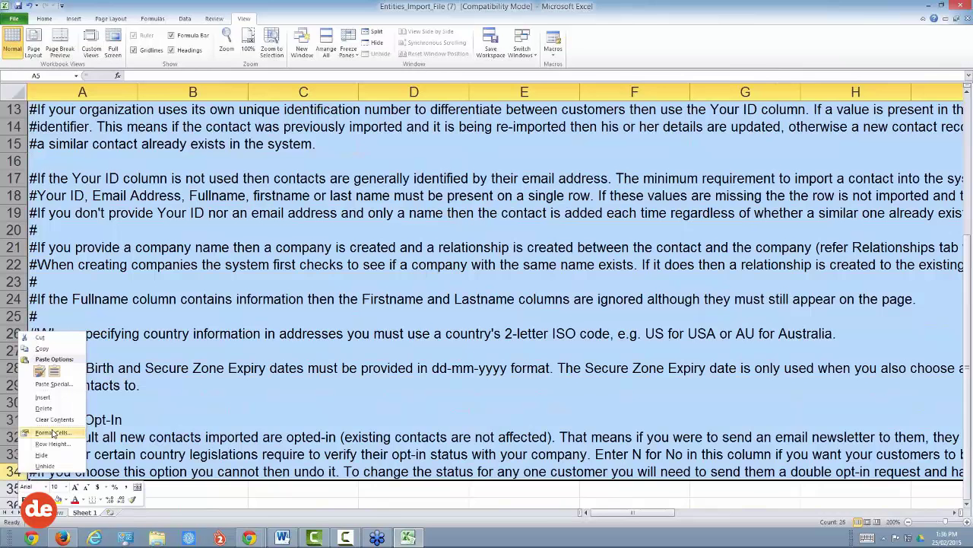
click(43, 407)
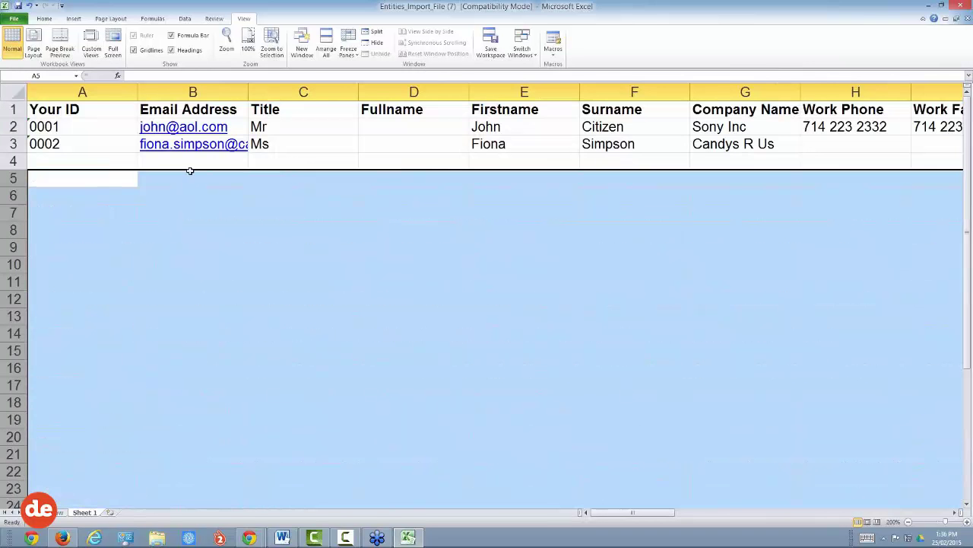
click(193, 162)
Step: Review the Your ID, Email Address, Title and Fullname columns and the first contact's ID
click(54, 109)
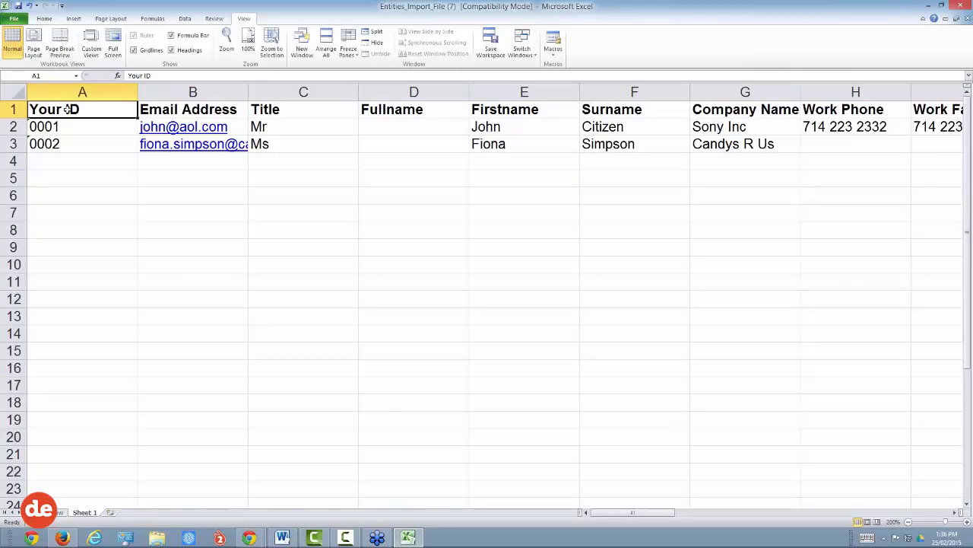
click(207, 111)
click(319, 115)
click(441, 116)
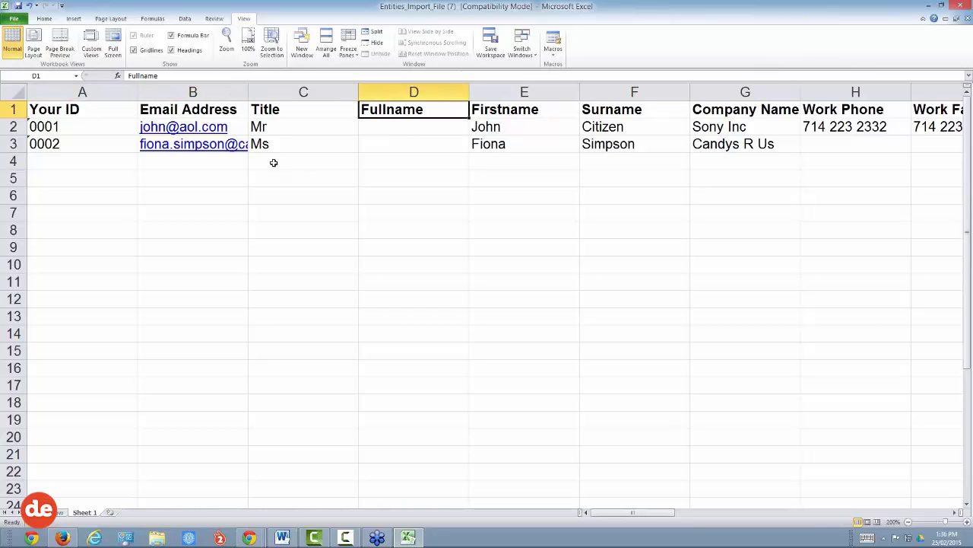
click(82, 126)
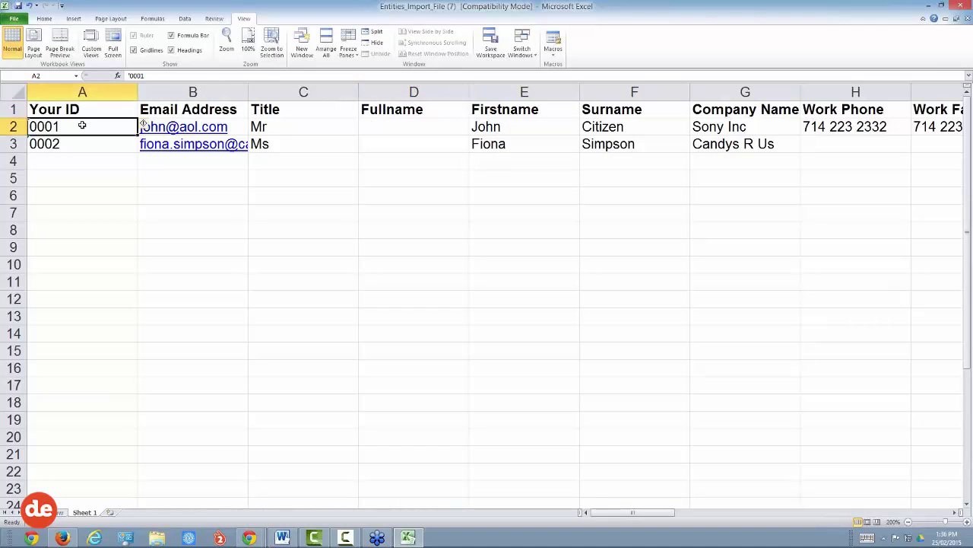
key(Right)
key(Right)
key(Right)
key(Right)
key(Right)
key(Right)
key(Right)
key(Right)
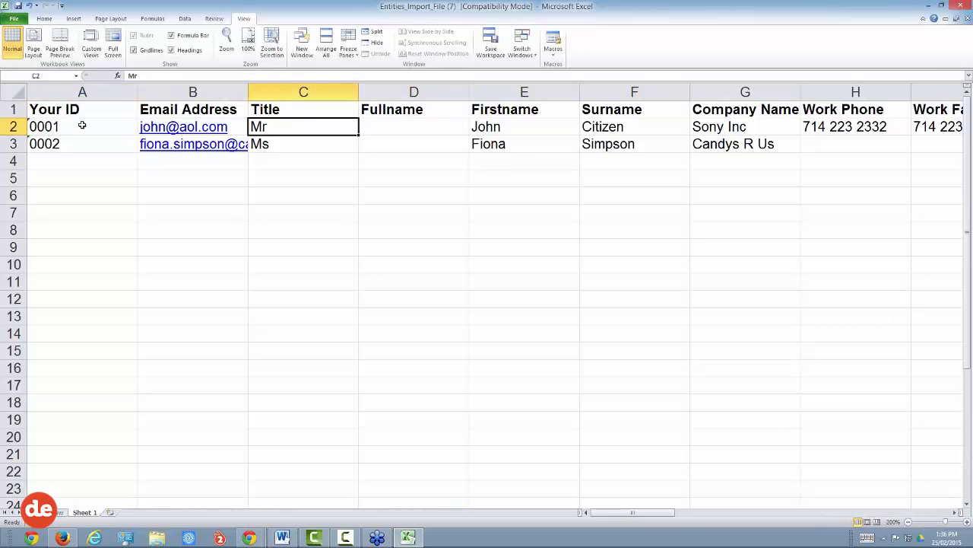
key(Right)
key(Right)
key(Right)
key(Right)
key(Right)
key(Right)
key(Right)
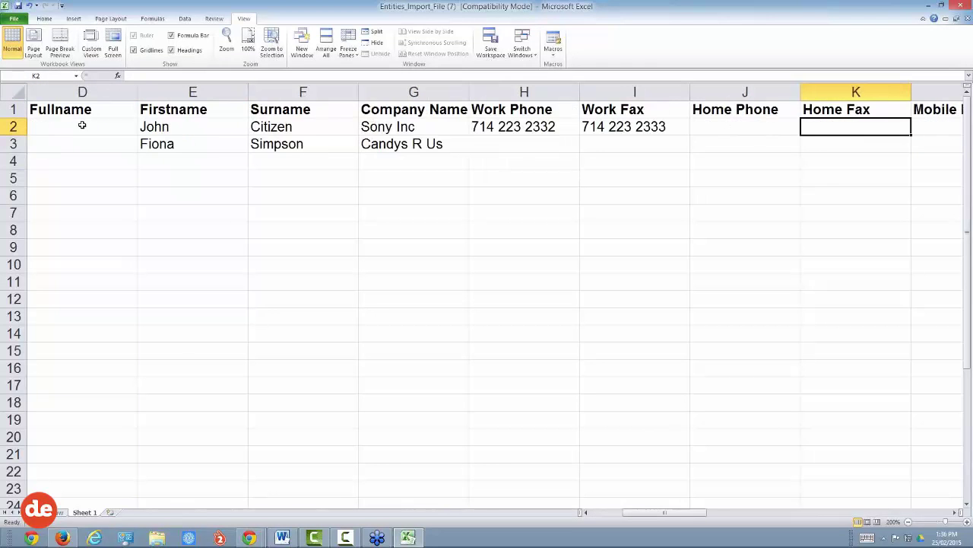
key(Right)
key(Right)
key(Right)
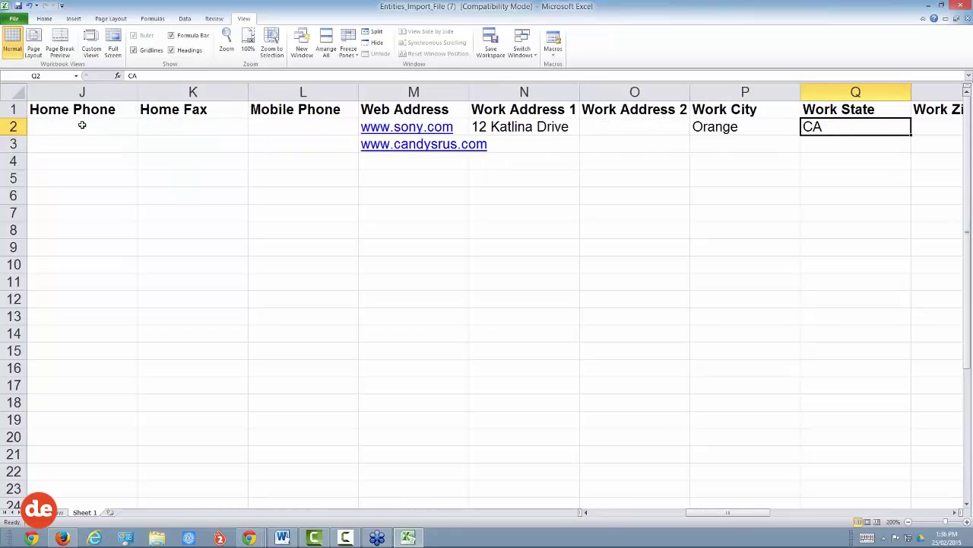
key(Left)
key(Left)
key(Left)
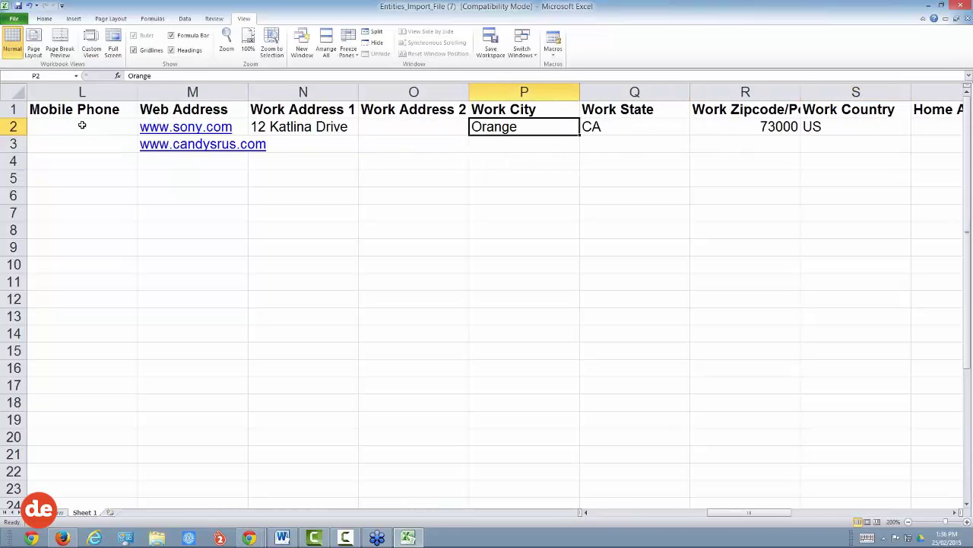
text(Bendigo)
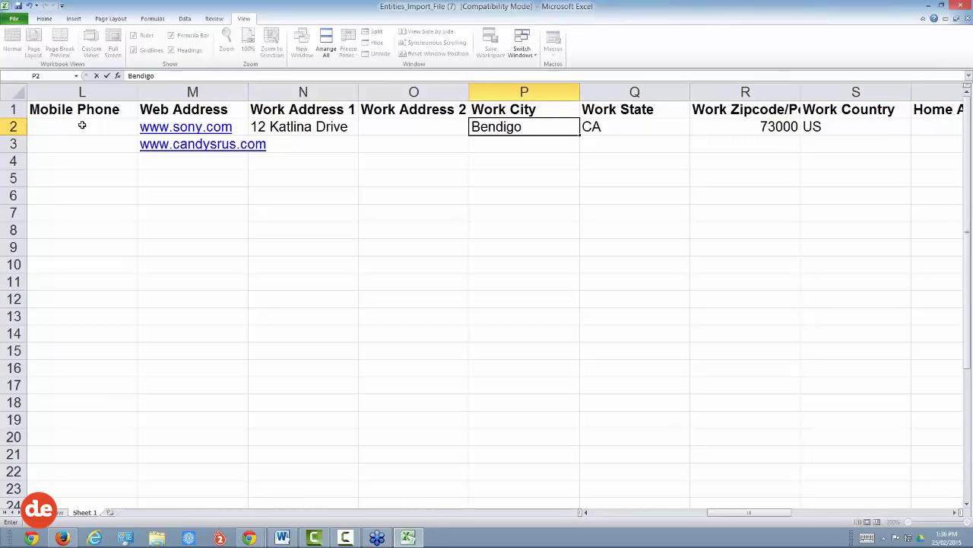
key(Right)
text(VIC)
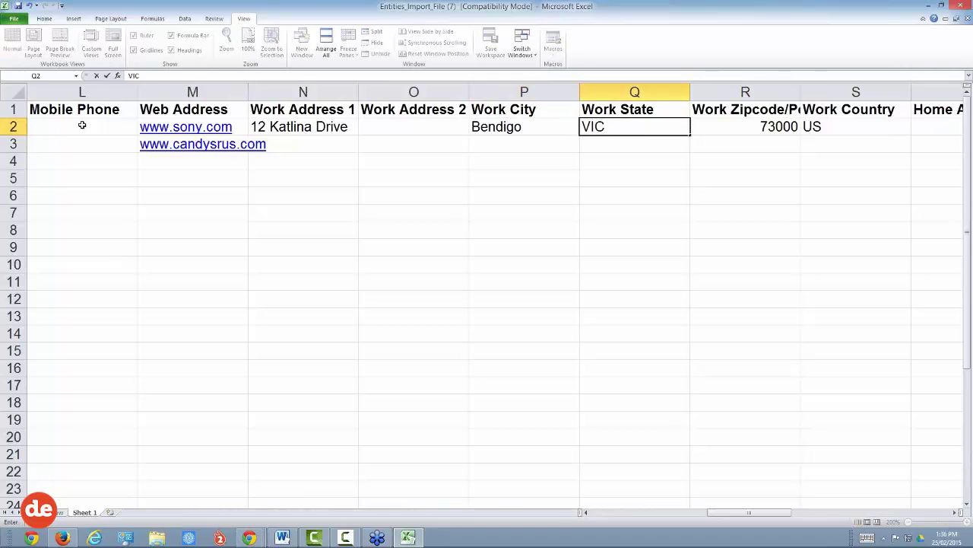
key(Right)
text(5)
text(550)
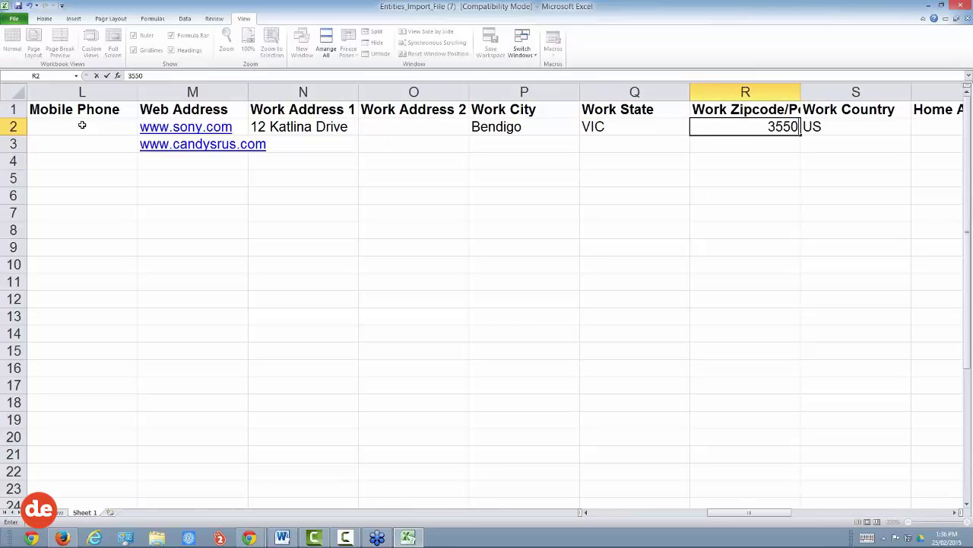
key(Tab)
text(AU)
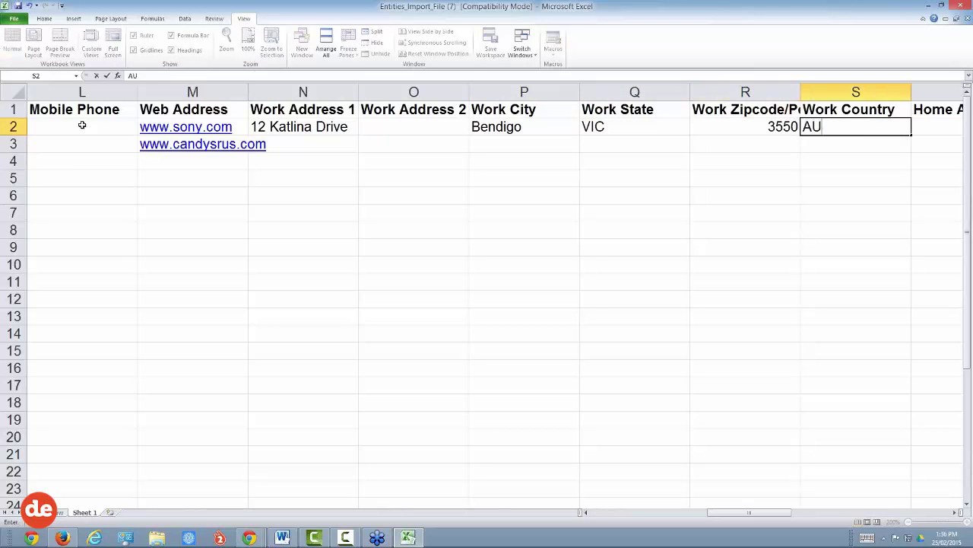
key(Tab)
key(Tab)
key(Tab)
key(Tab)
key(Tab)
key(Tab)
key(Tab)
key(Tab)
key(Tab)
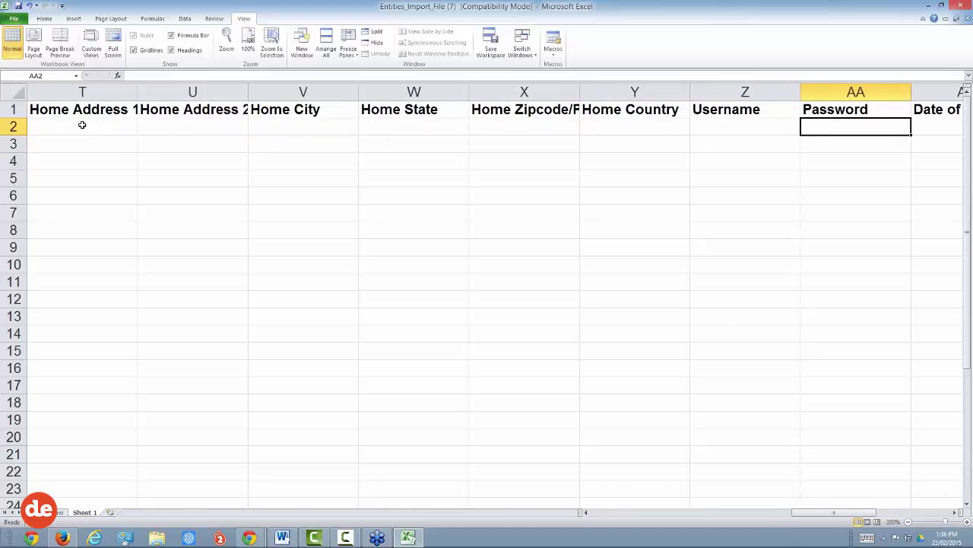
key(Tab)
key(Tab)
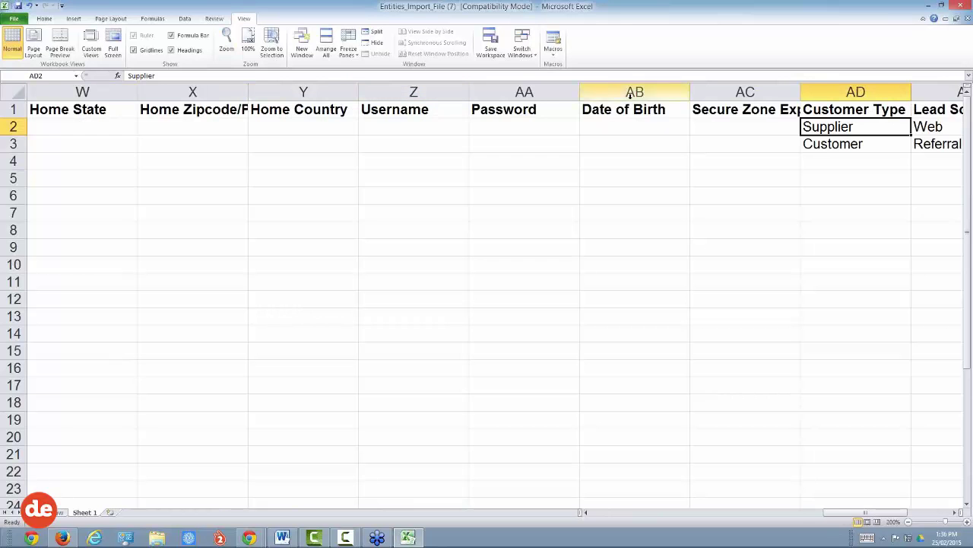
click(623, 128)
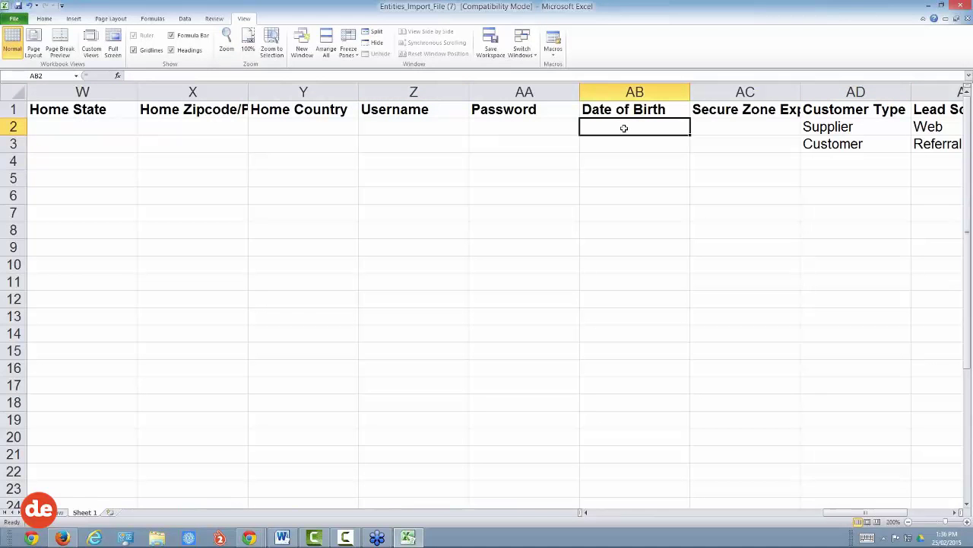
key(Tab)
key(Tab)
key(Tab)
key(Tab)
key(Tab)
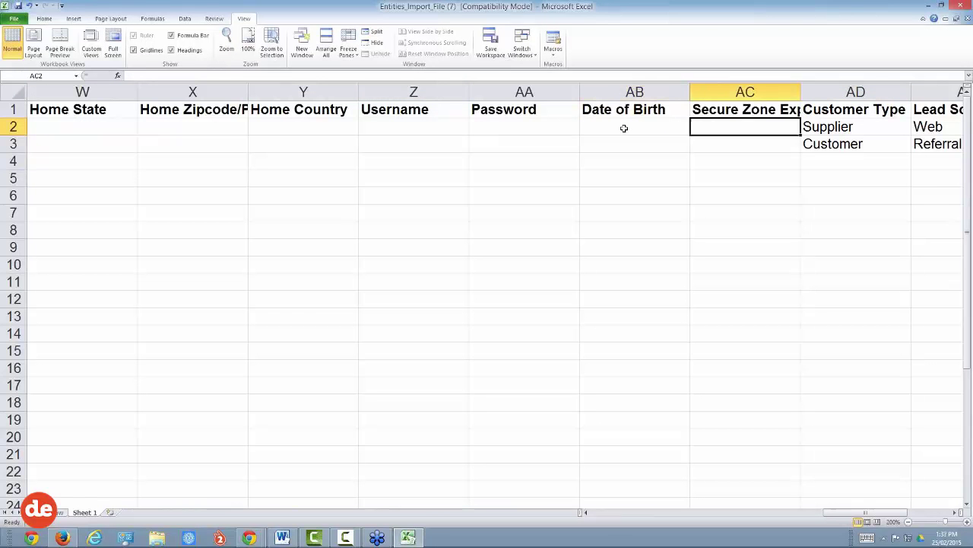
key(Tab)
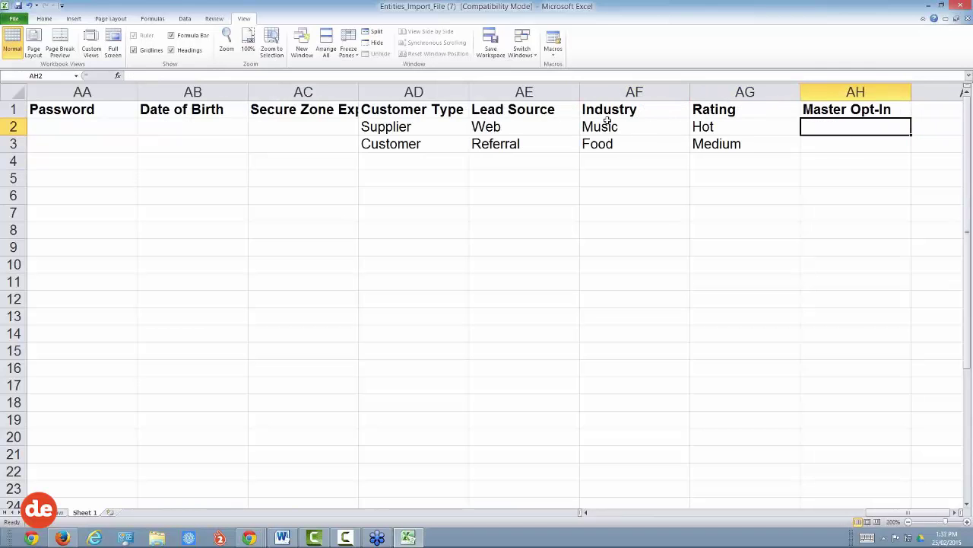
Step: Change the first contact's Lead Source in cell AE2 from Web to Expo
drag(426, 91, 744, 101)
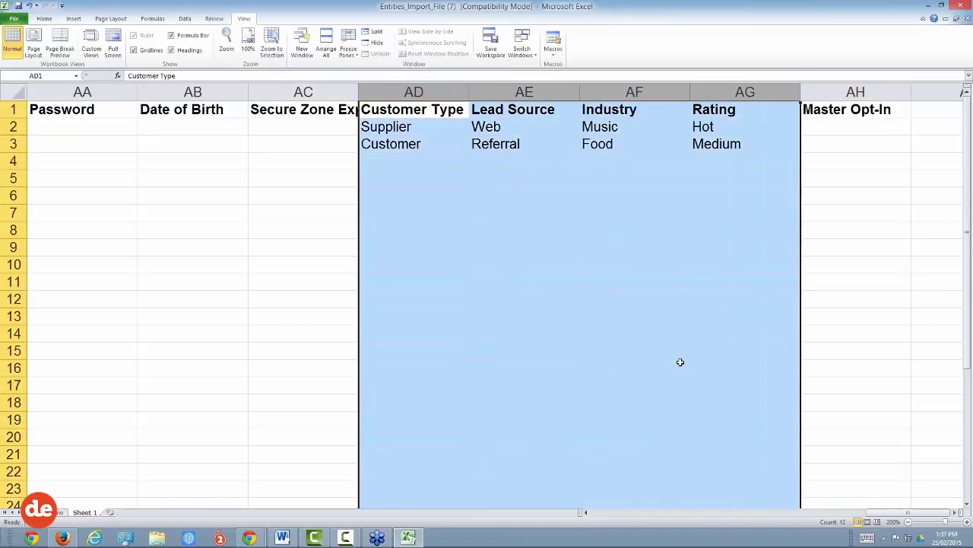
click(398, 131)
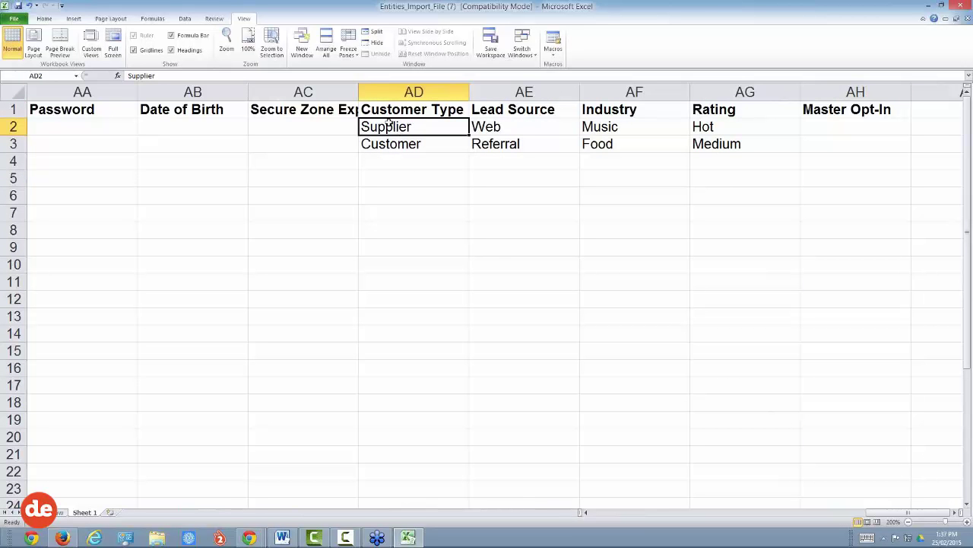
click(493, 127)
text(Expo)
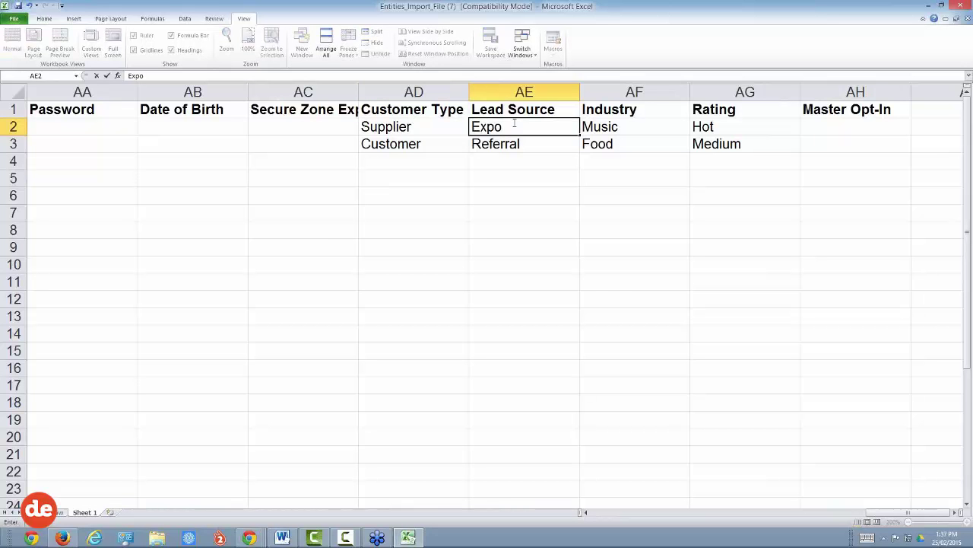
click(599, 127)
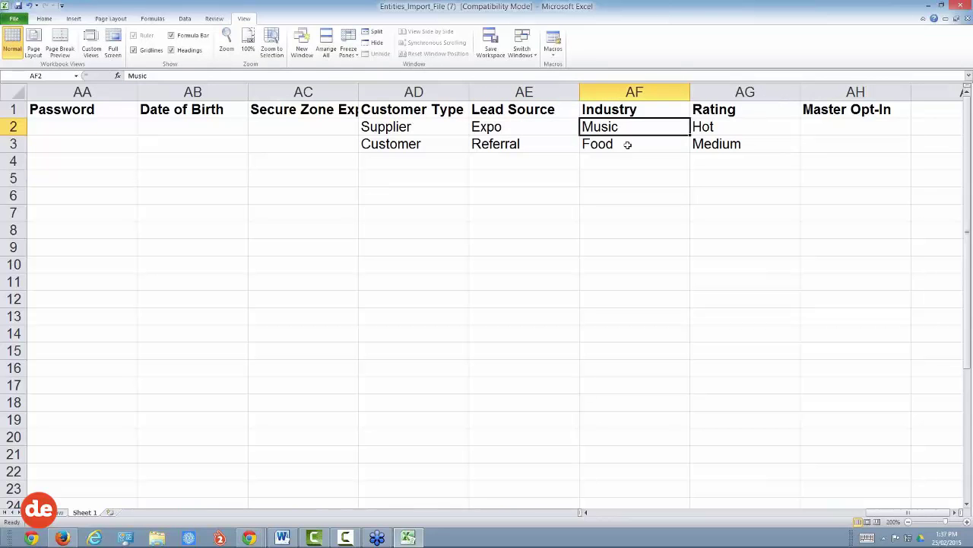
click(721, 127)
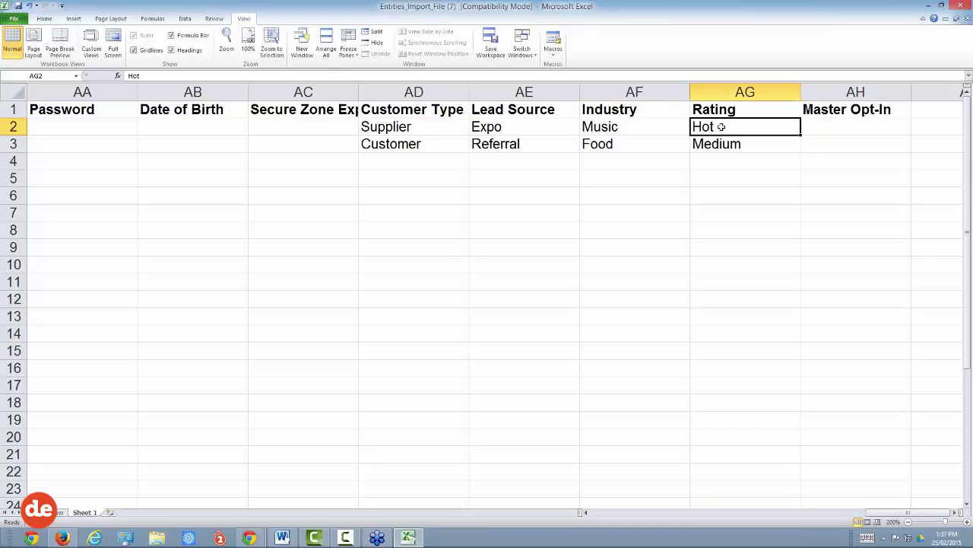
Step: Review the first contact's Customer Type, Lead Source, Industry and Rating values (Supplier, Expo, Music, Hot)
click(390, 126)
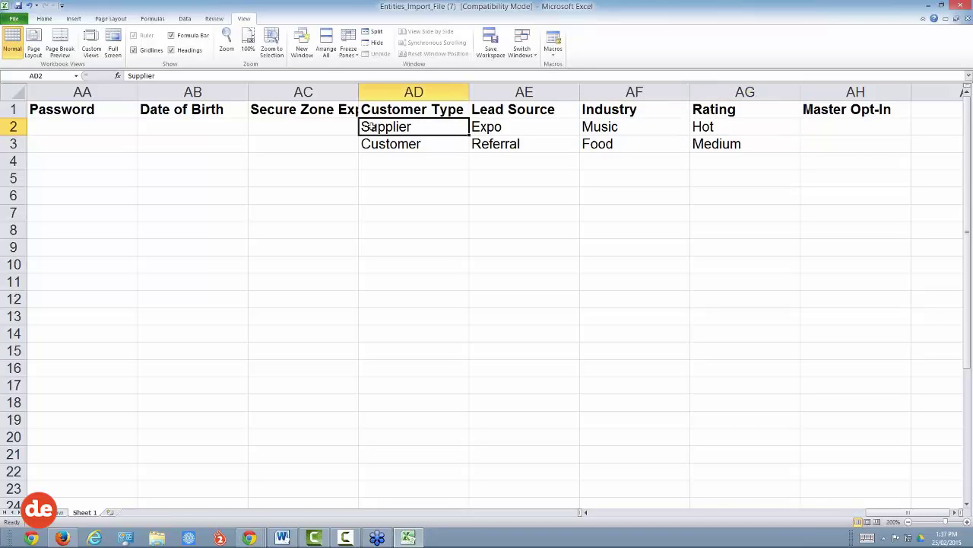
click(495, 129)
click(608, 127)
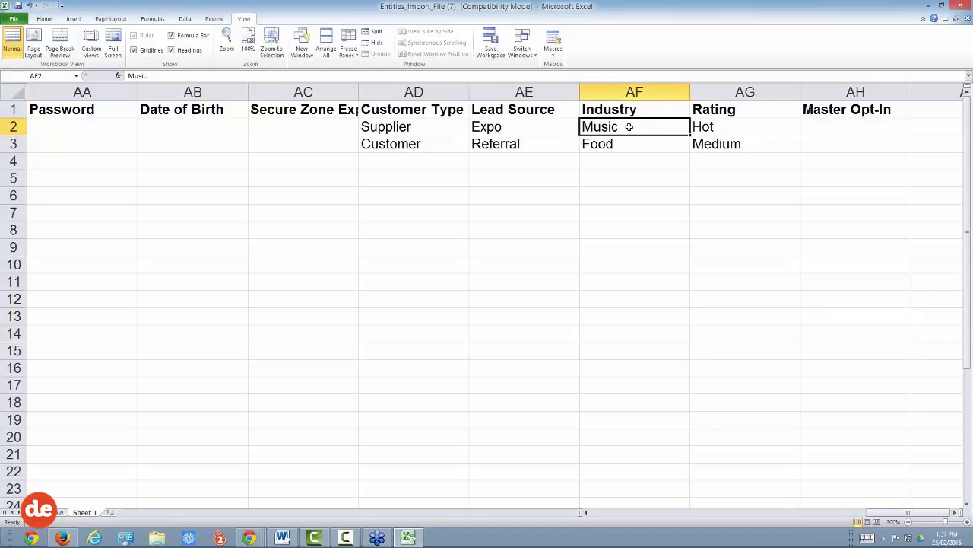
click(710, 128)
drag(392, 127, 698, 125)
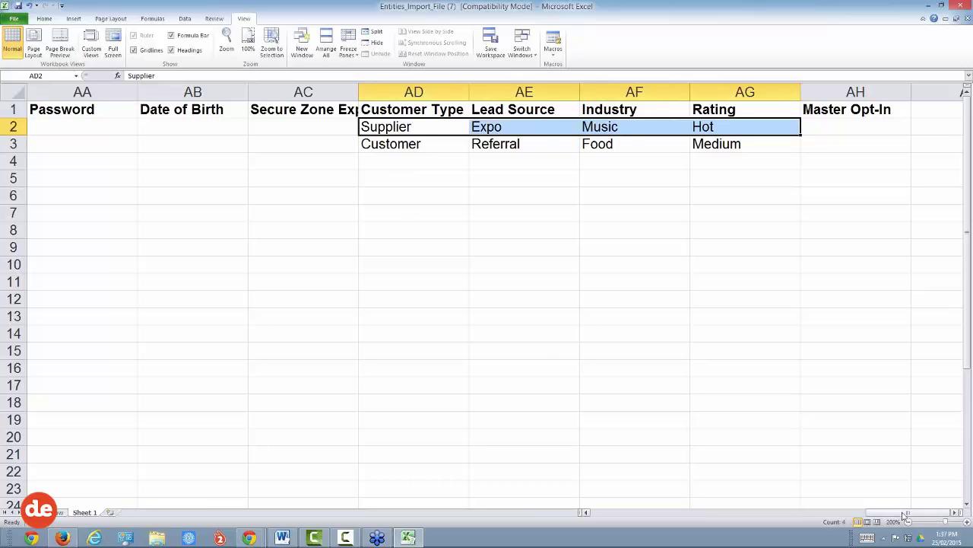
drag(903, 514, 215, 522)
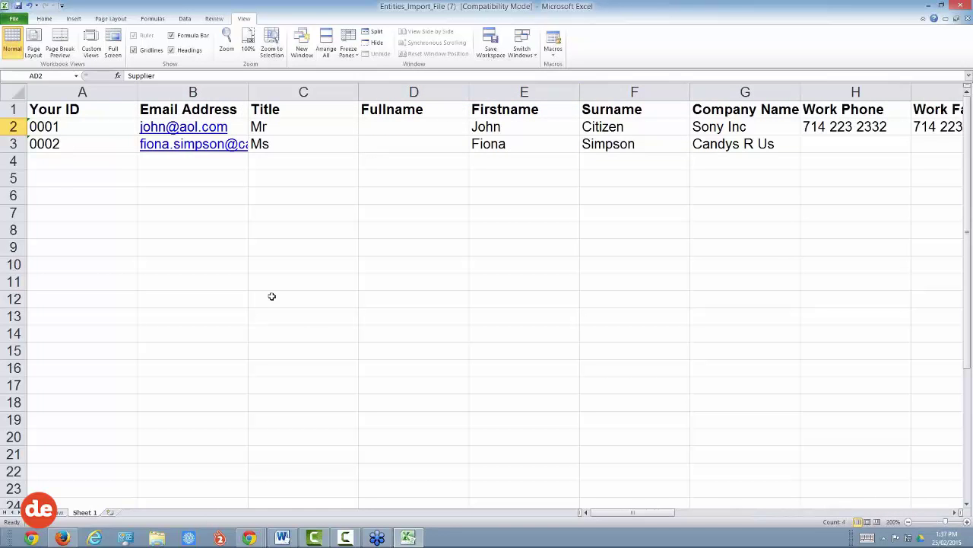
Step: Save the sheet to the Desktop as CSV (Comma delimited) named 'BCMC Import Demo 25.02.15'
click(14, 18)
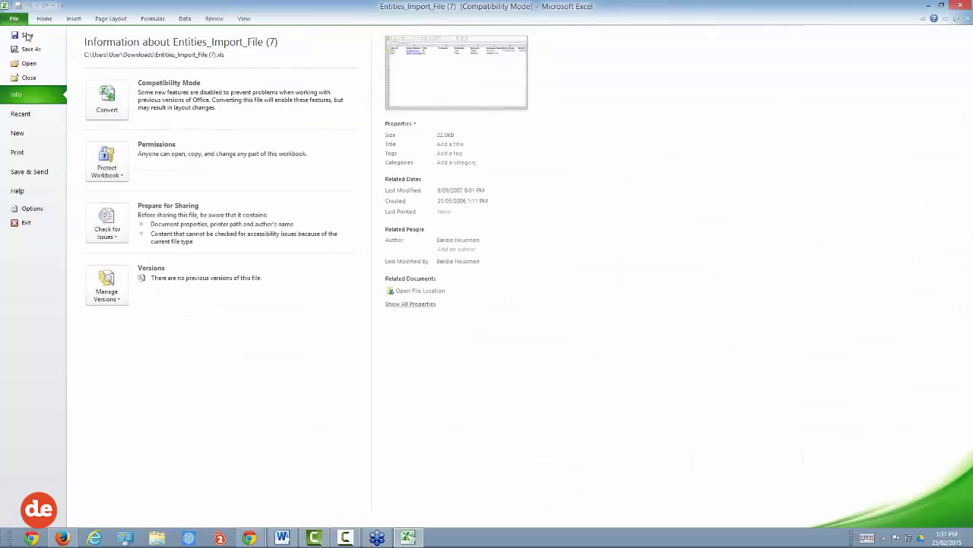
key(Escape)
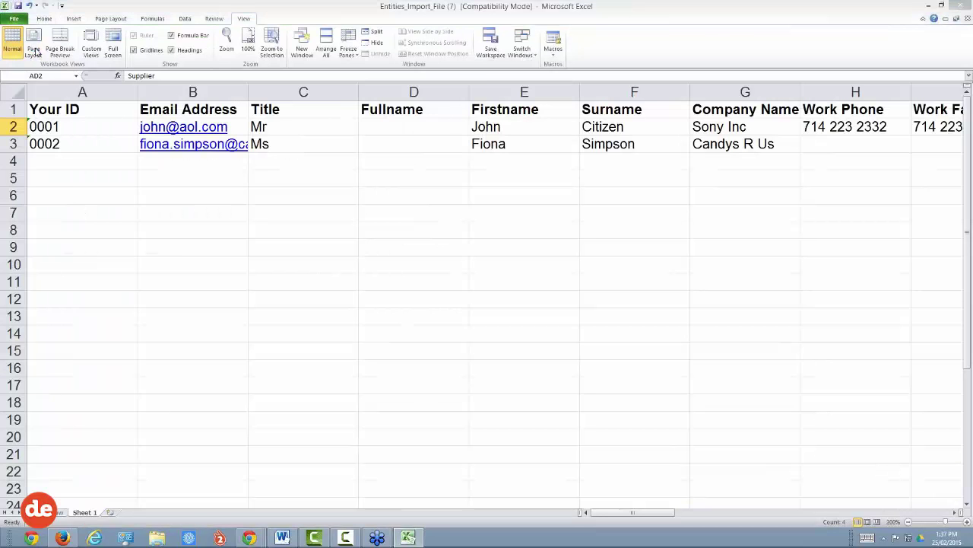
key(F12)
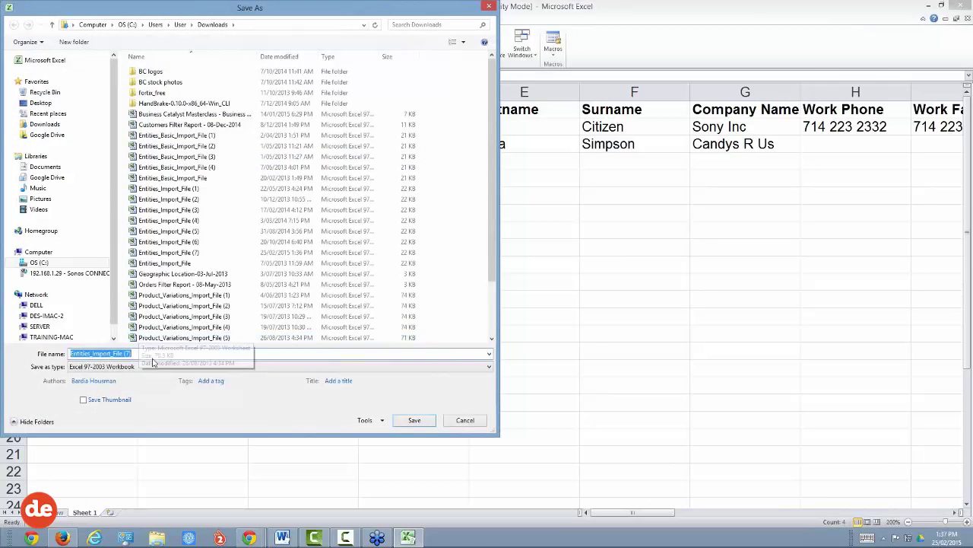
click(152, 367)
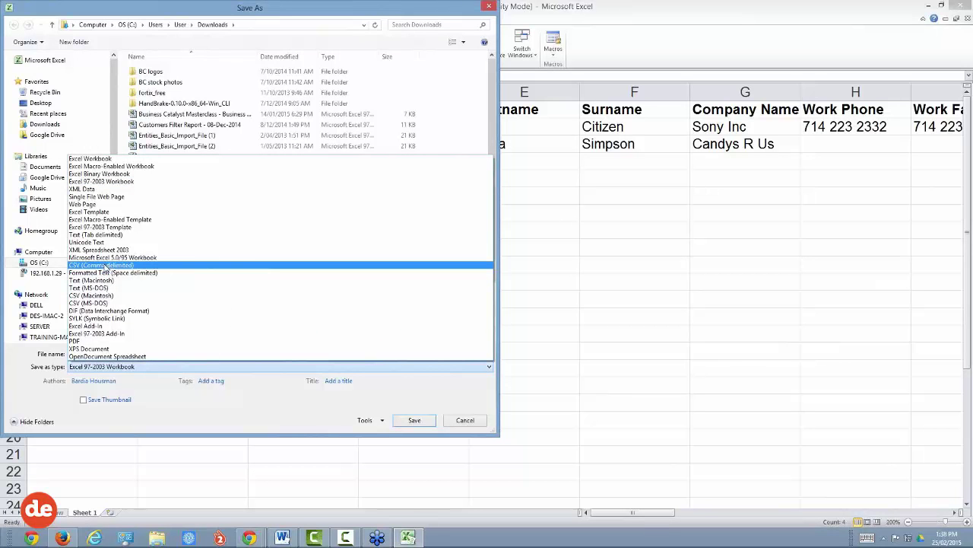
click(105, 267)
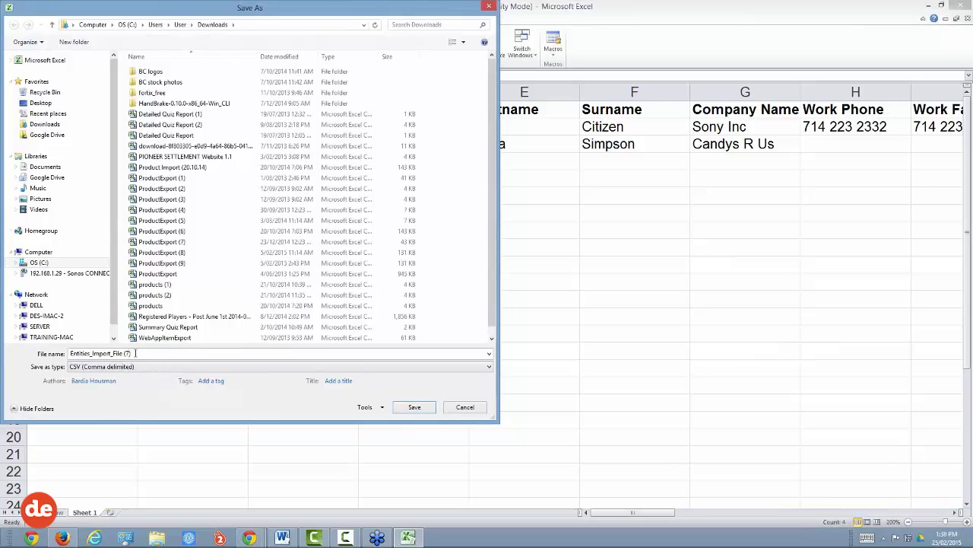
key(shift+Tab)
text(B)
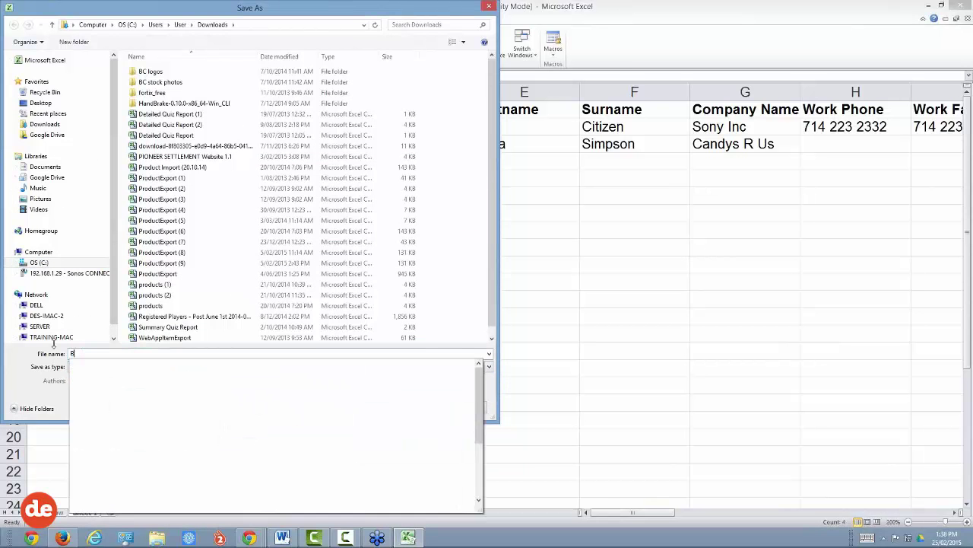
text(CMC Imp)
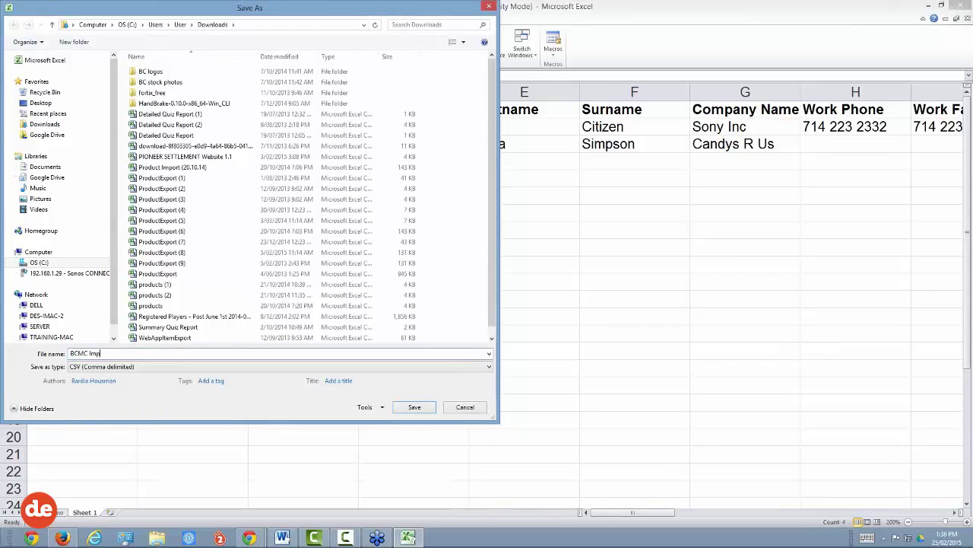
text(ort Demo)
text(25.02.15)
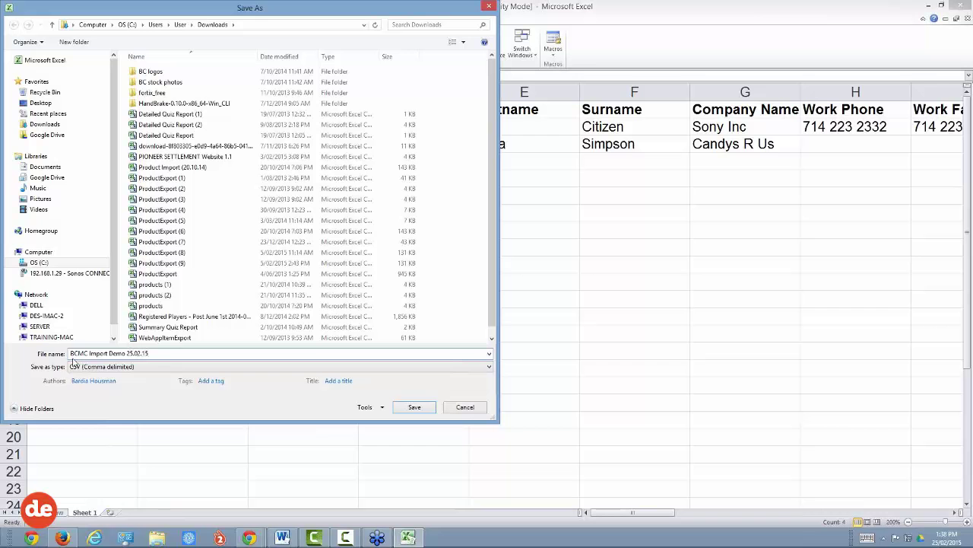
click(41, 104)
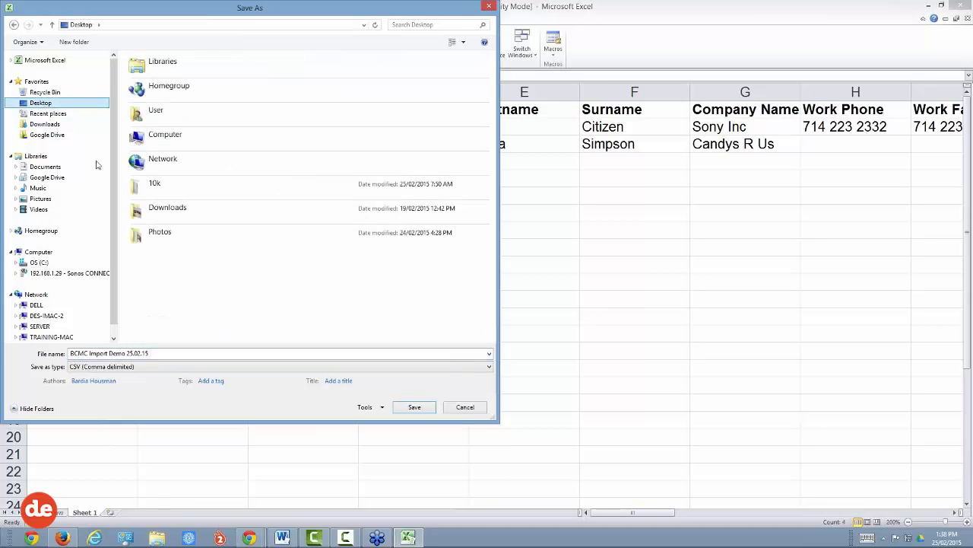
click(414, 408)
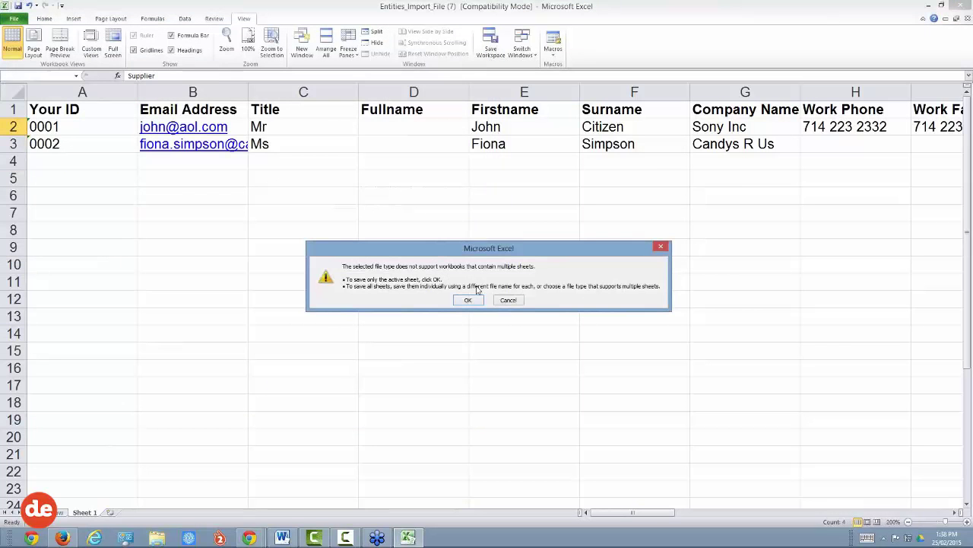
click(469, 299)
click(448, 304)
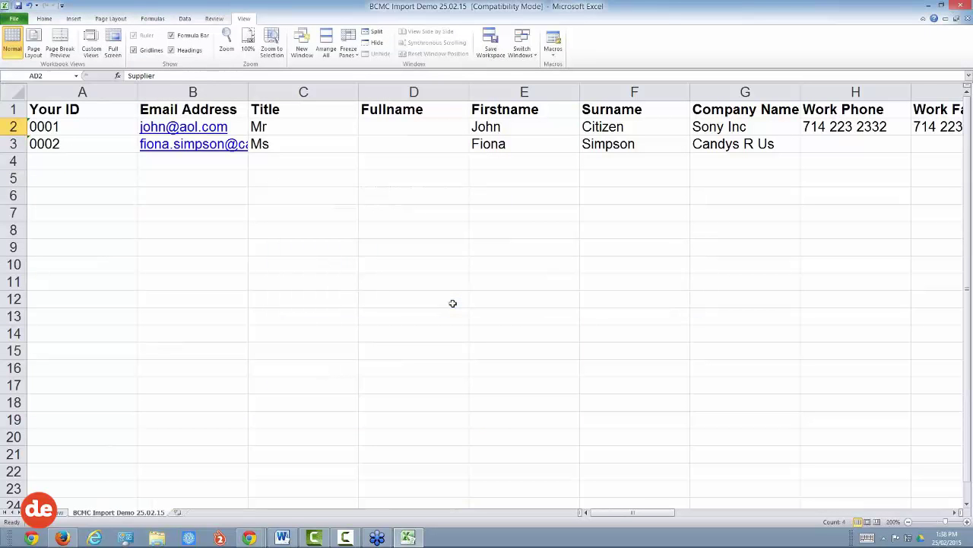
Step: Back on the Contacts Advance Import page, set the import file type to Comma Delimited (CSV)
mouse_move(253, 538)
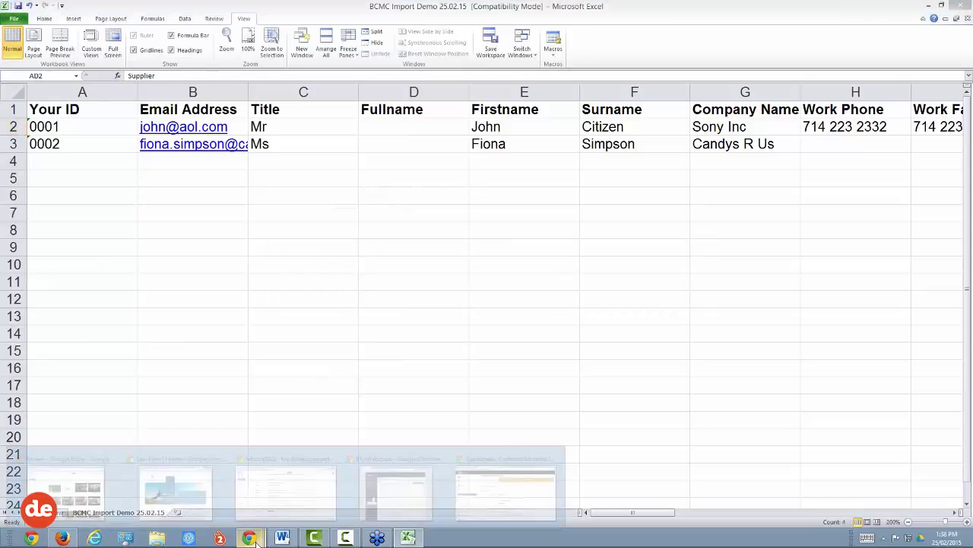
click(482, 475)
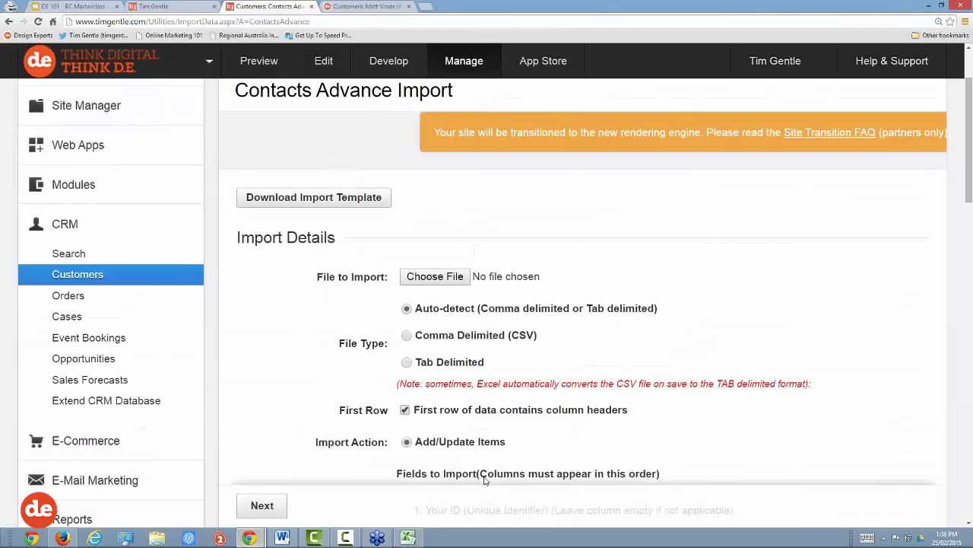
scroll(459, 317, down, 1)
scroll(458, 299, up, 2)
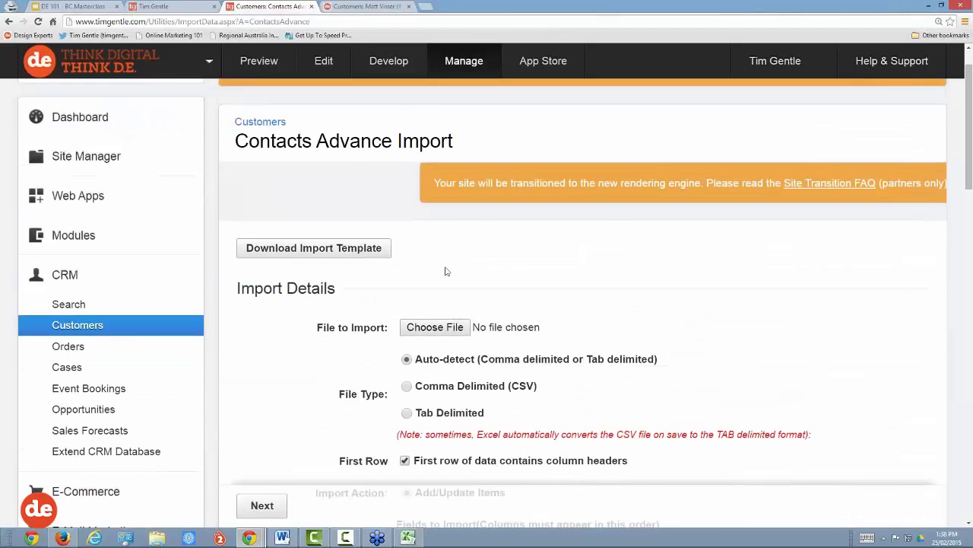
drag(454, 141, 395, 142)
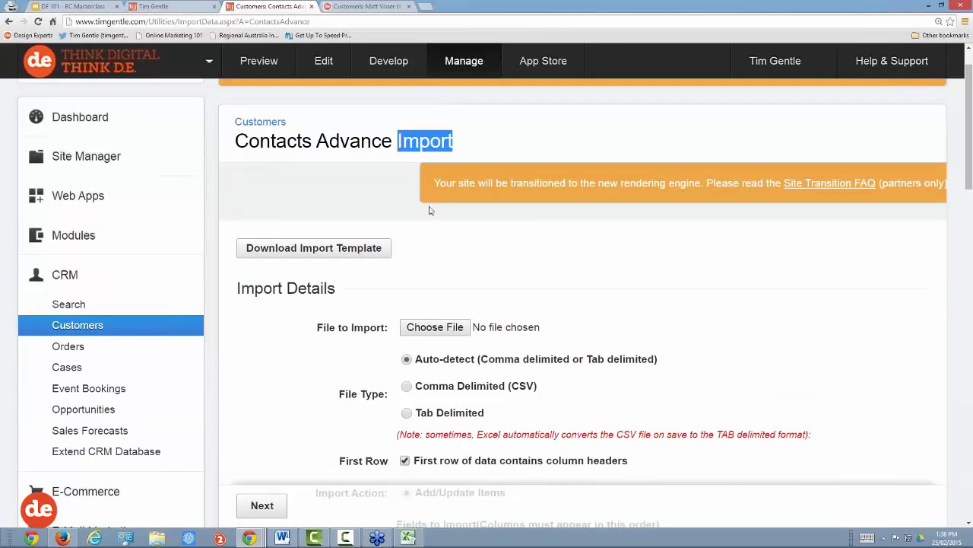
scroll(438, 220, down, 1)
scroll(438, 220, down, 1)
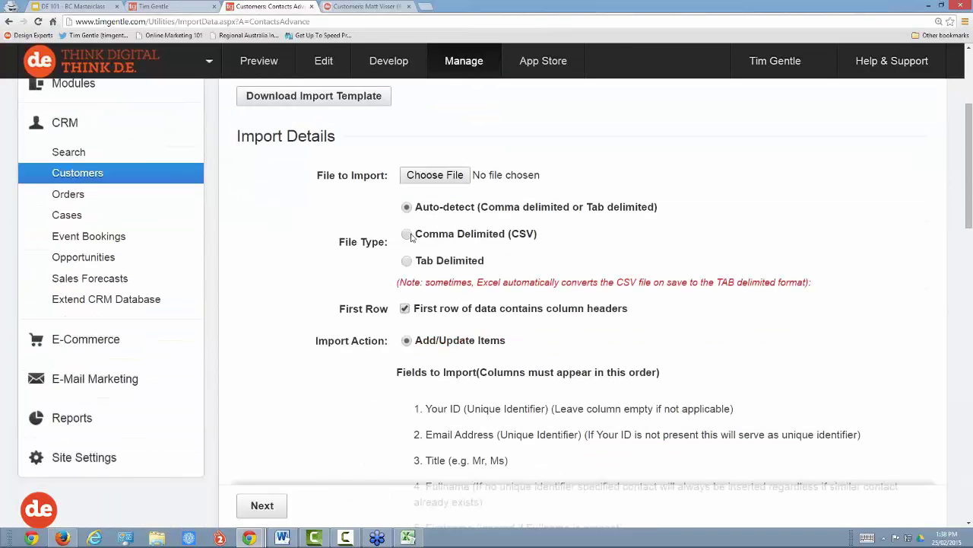
click(411, 236)
drag(416, 238, 501, 238)
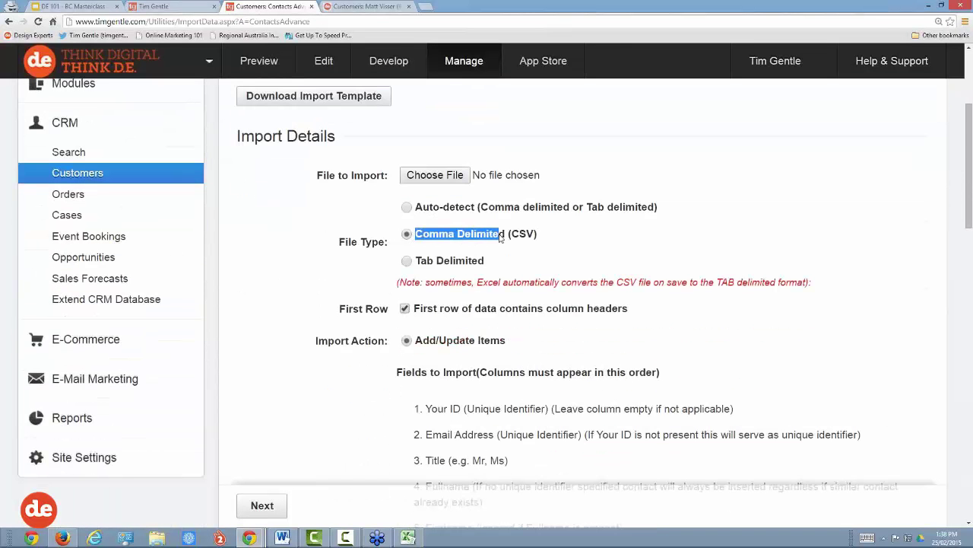
Step: Review the numbered field list down to the CRM form, company-record and subscription options
scroll(519, 269, down, 2)
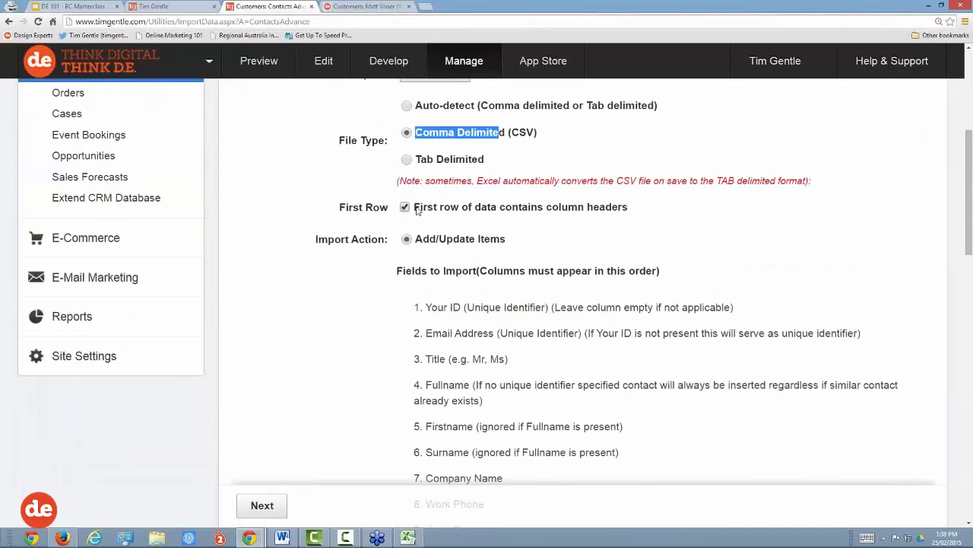
drag(415, 207, 487, 212)
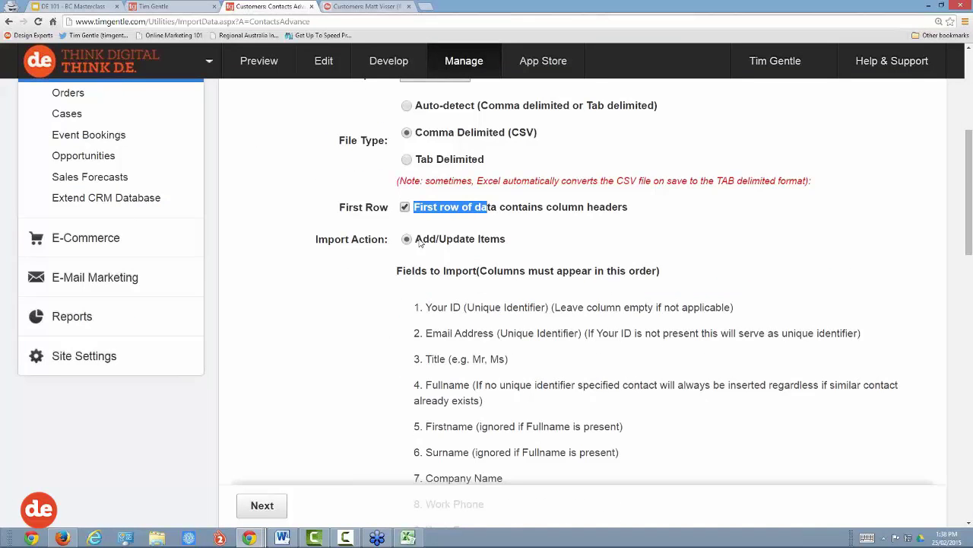
scroll(452, 296, down, 6)
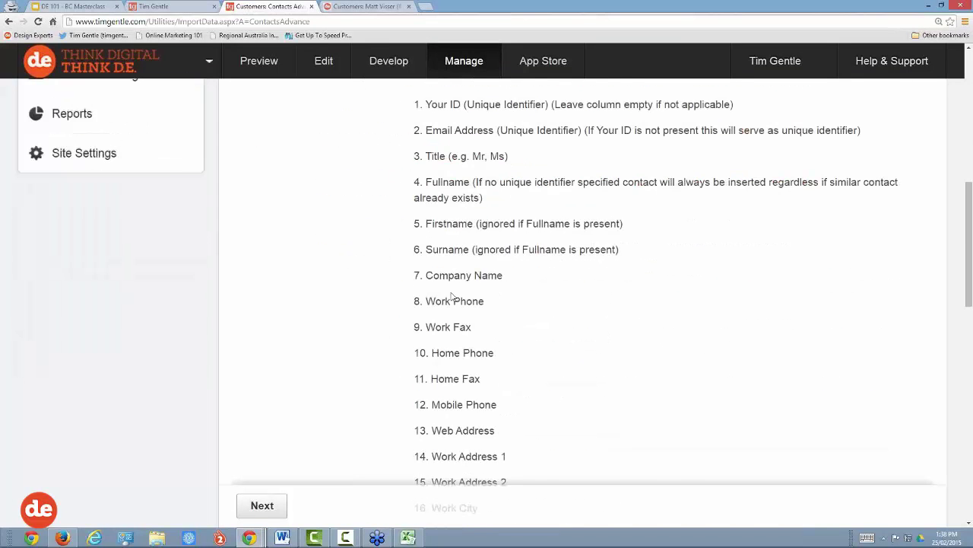
scroll(451, 297, down, 7)
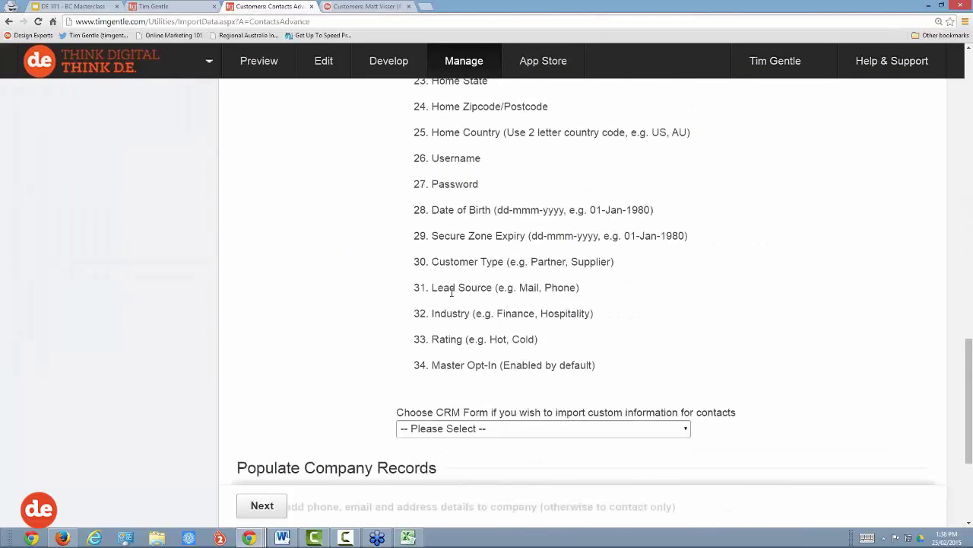
scroll(452, 292, down, 3)
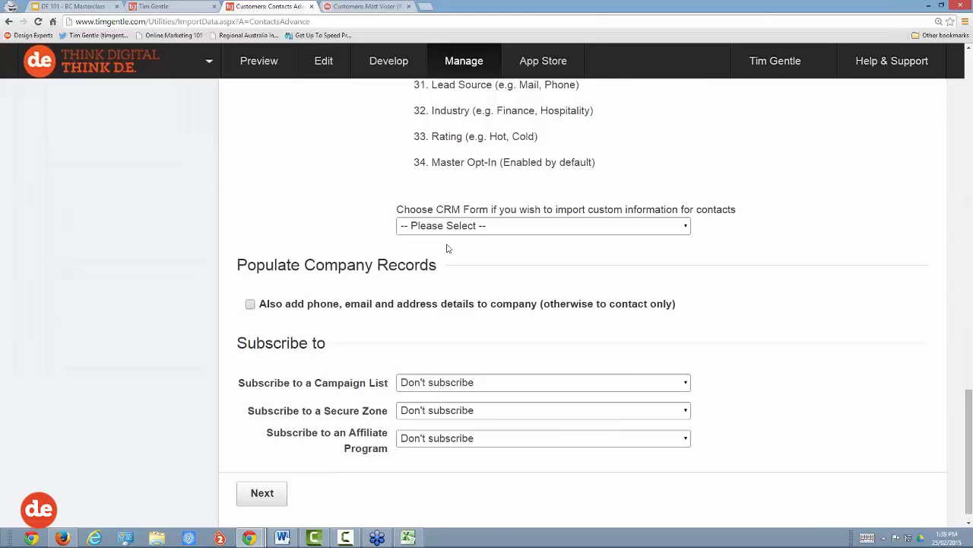
Step: Subscribe the imported contacts to the Expo campaign list and the Member Only Area secure zone
scroll(453, 247, down, 1)
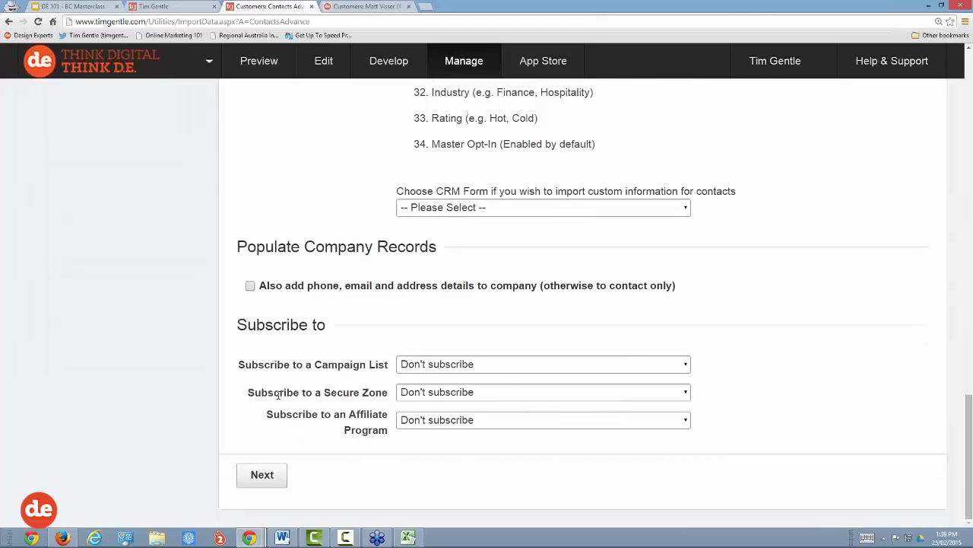
drag(255, 365, 388, 364)
click(316, 364)
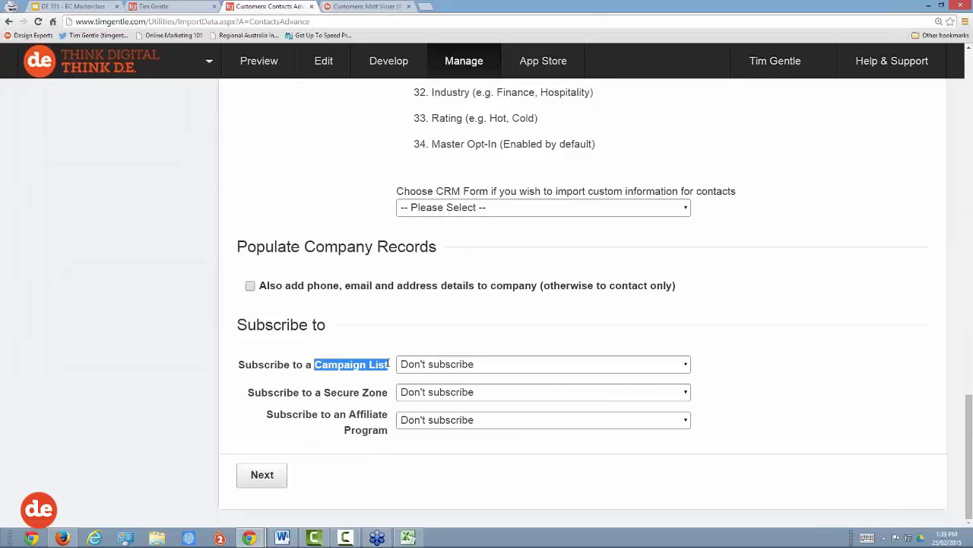
click(440, 368)
click(417, 408)
click(436, 392)
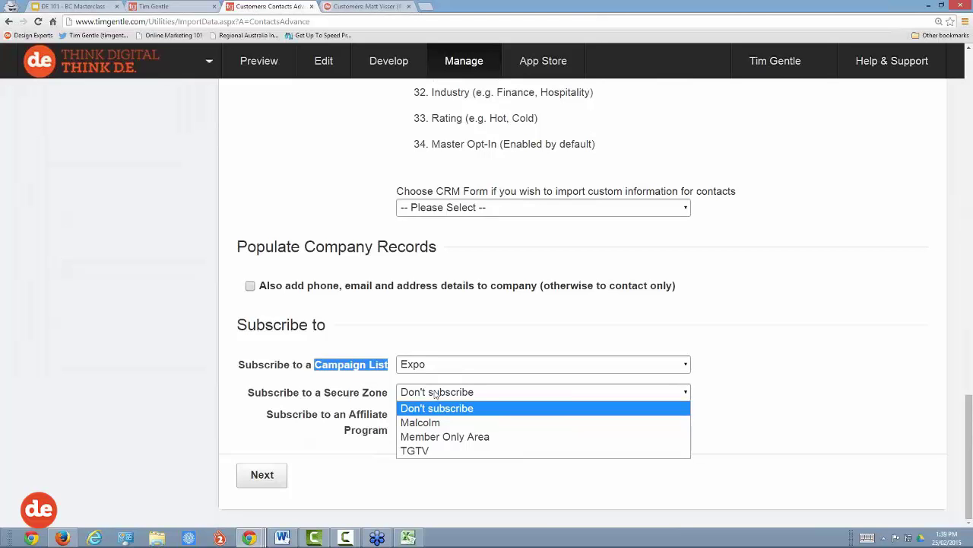
click(458, 438)
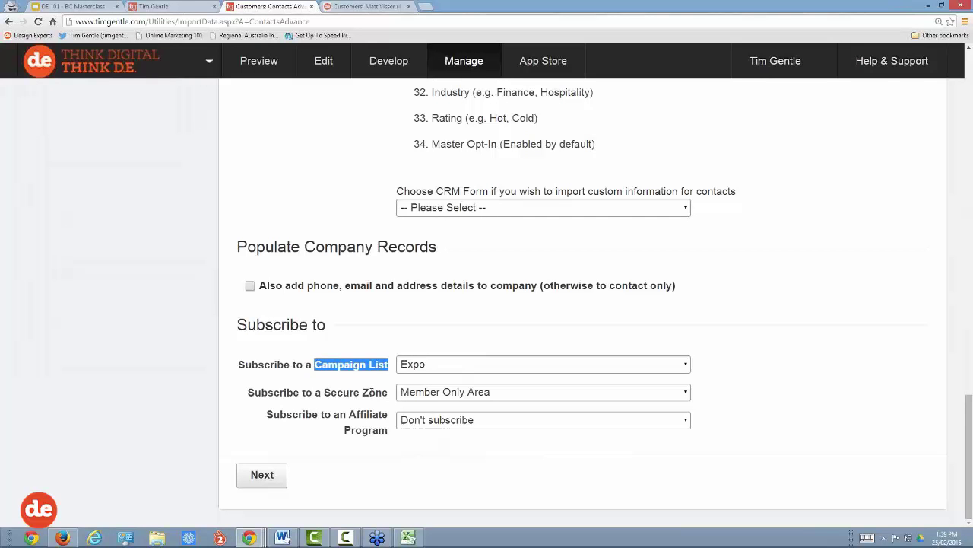
Step: Submit the form, dismiss the no-file-selected warning, and try submitting again
click(270, 476)
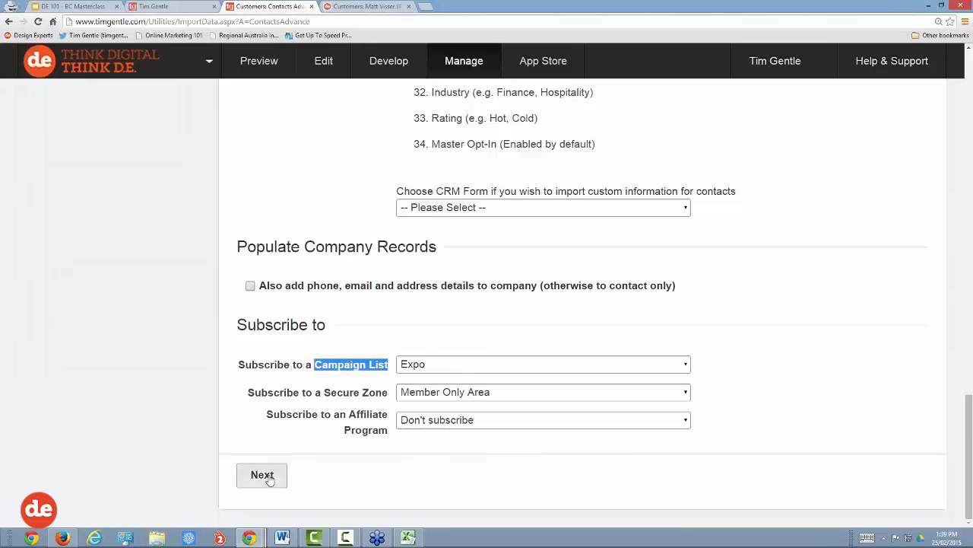
click(558, 85)
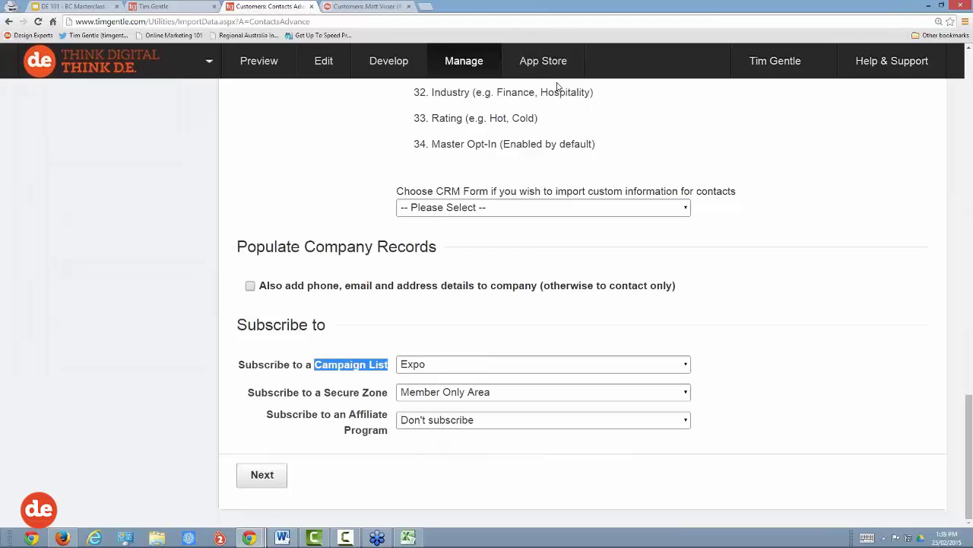
click(270, 485)
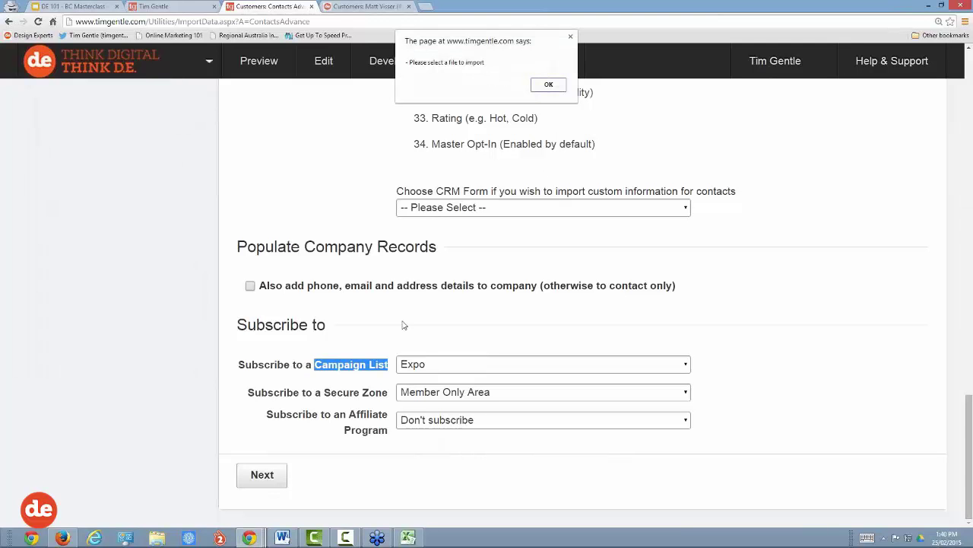
Step: Attach BCMC Import Demo 25.02.15.csv from the Desktop as the file to import
click(546, 84)
scroll(525, 224, up, 5)
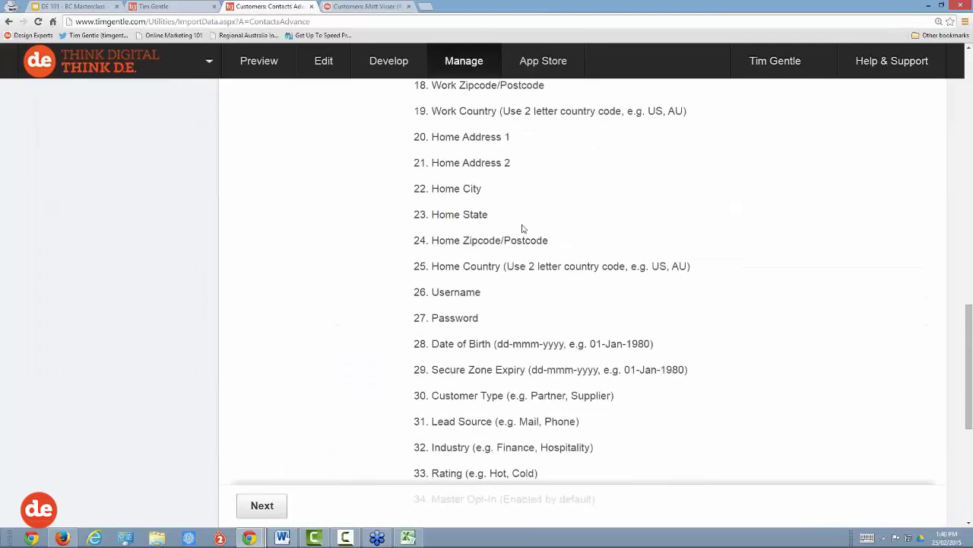
scroll(523, 228, up, 10)
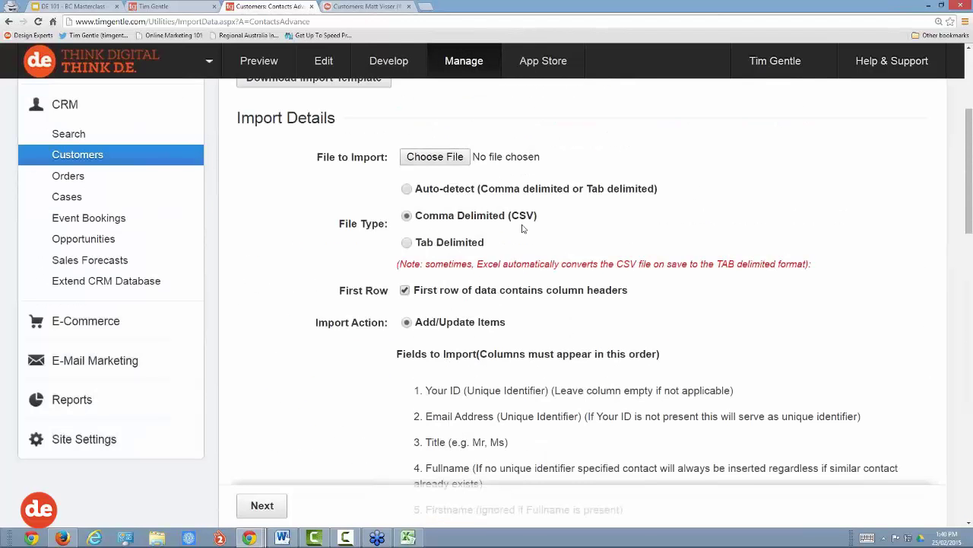
scroll(523, 228, up, 3)
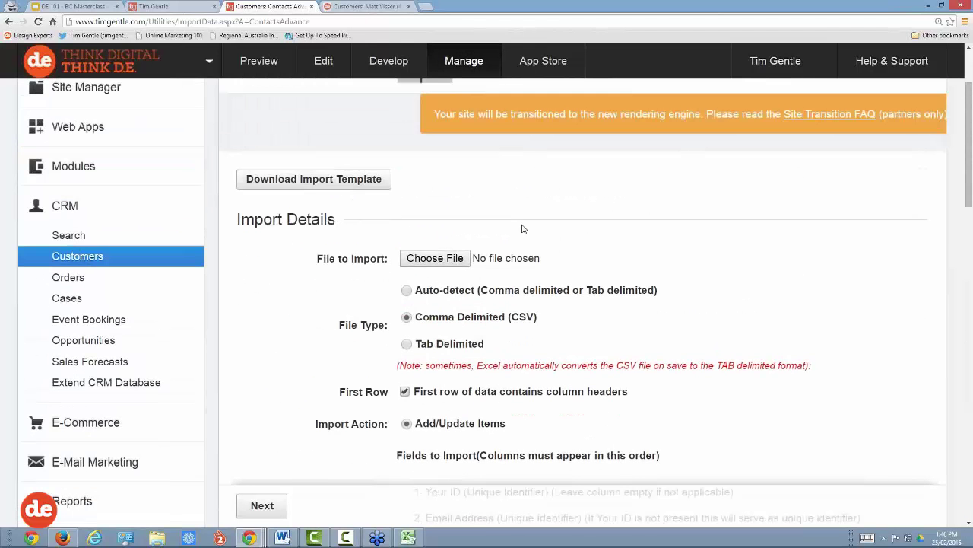
click(435, 258)
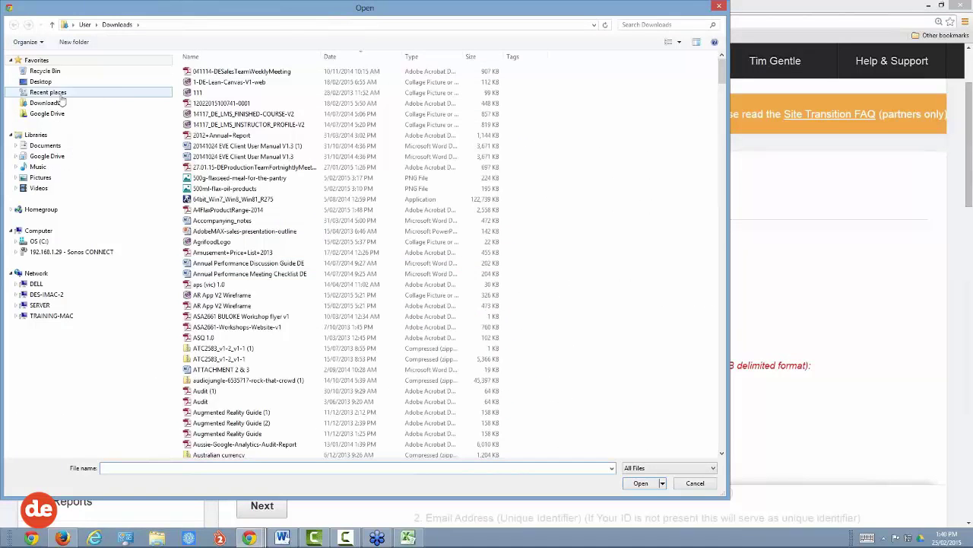
click(42, 82)
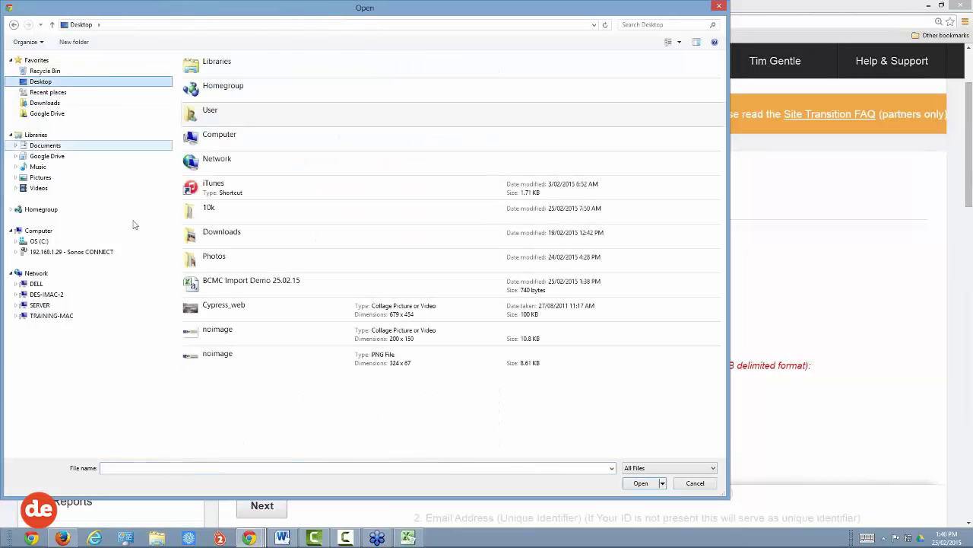
click(220, 282)
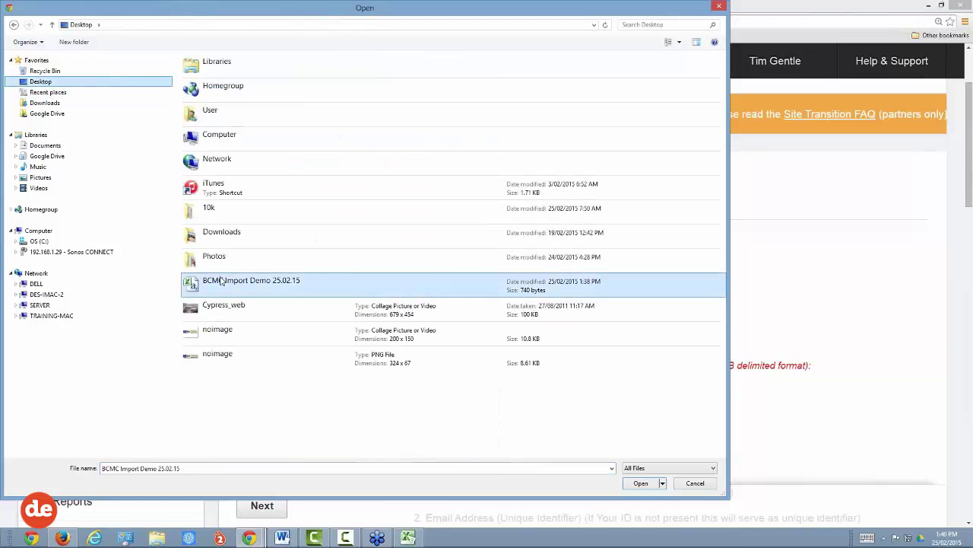
click(641, 483)
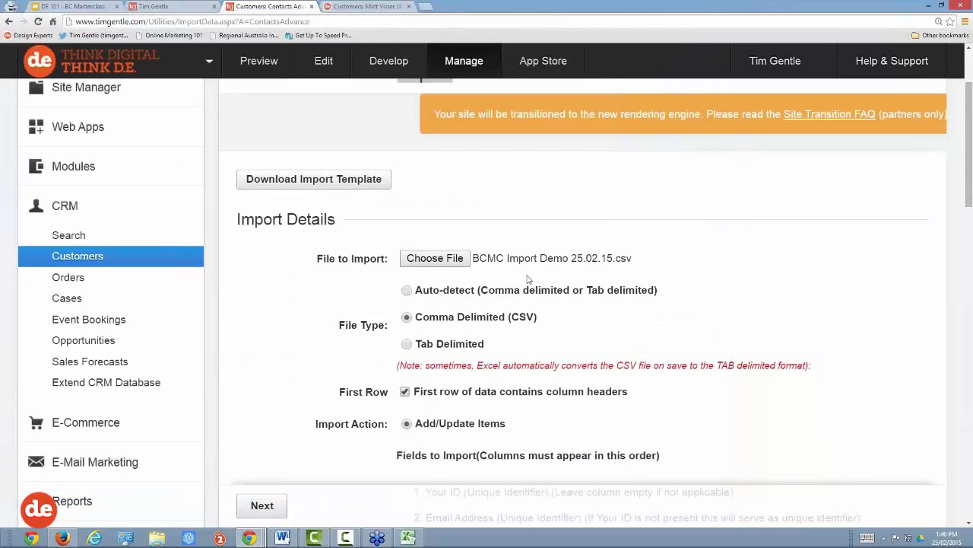
drag(969, 142, 970, 456)
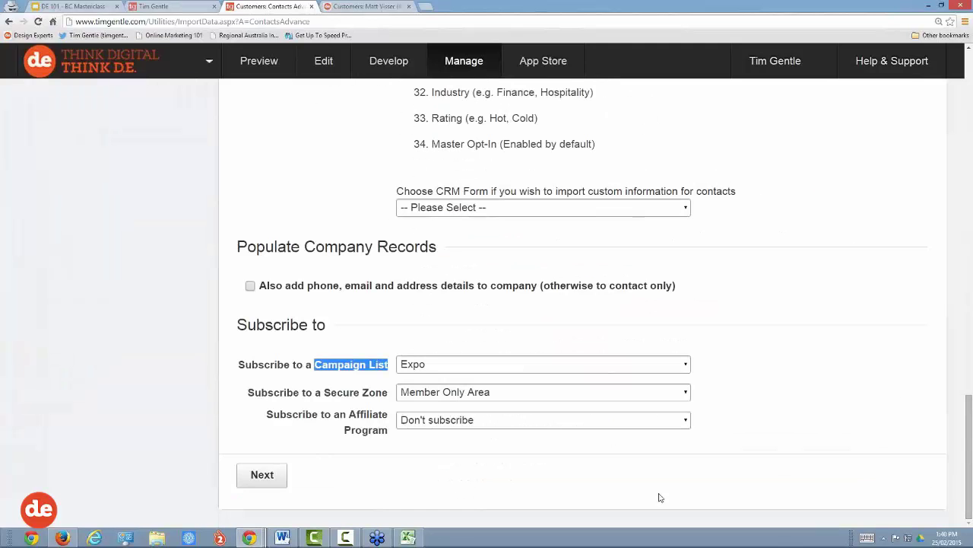
Step: Confirm the template, check the sample contacts' rows in the preview, and import them
click(263, 475)
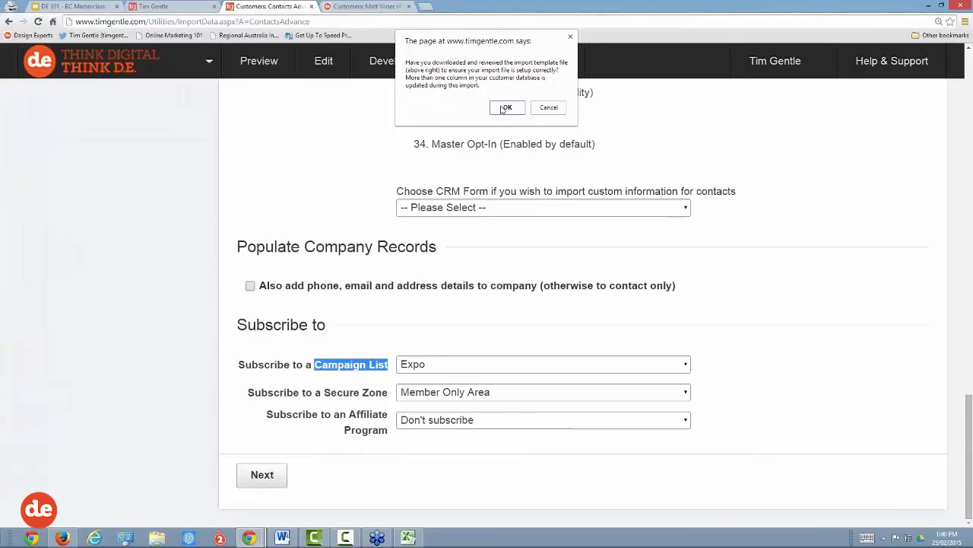
click(505, 108)
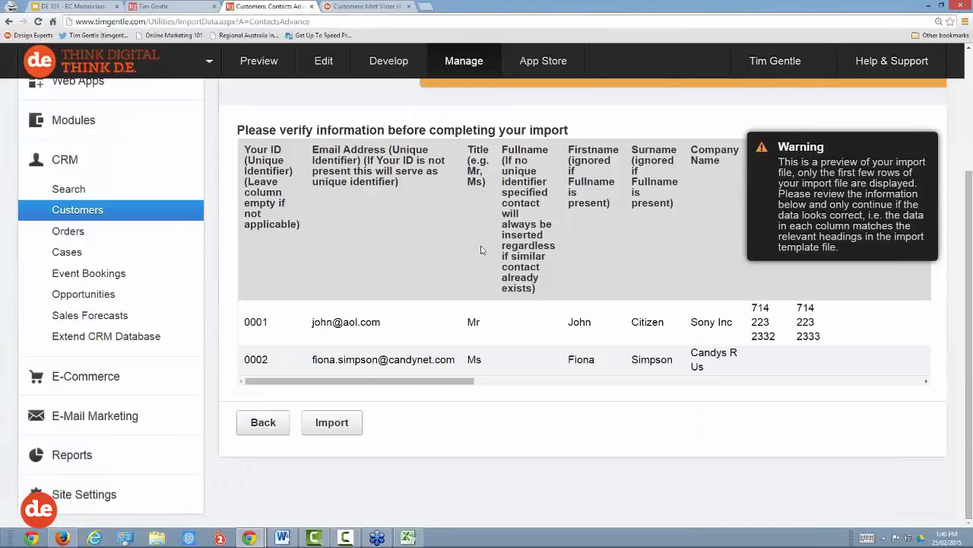
drag(382, 322, 313, 323)
drag(360, 382, 578, 391)
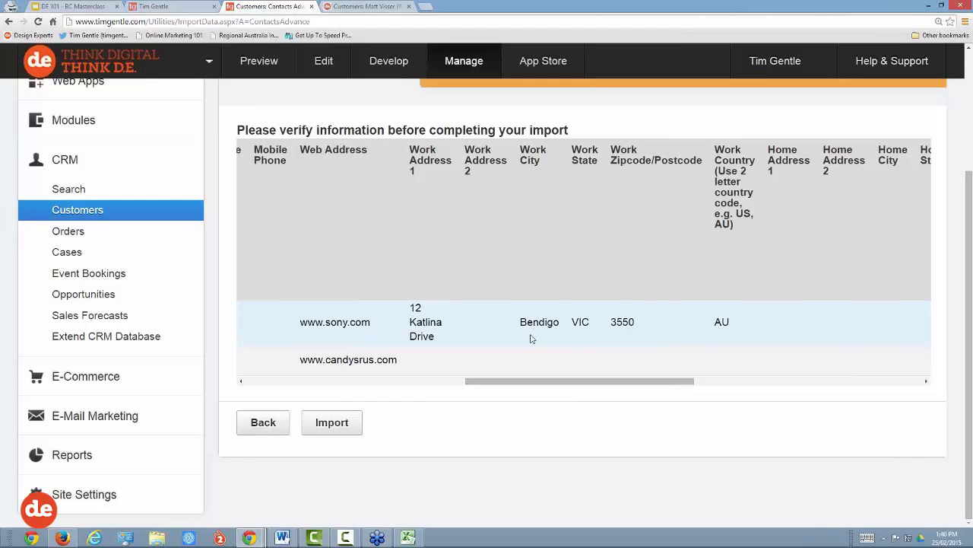
drag(546, 322, 526, 322)
drag(545, 383, 775, 383)
drag(735, 327, 706, 327)
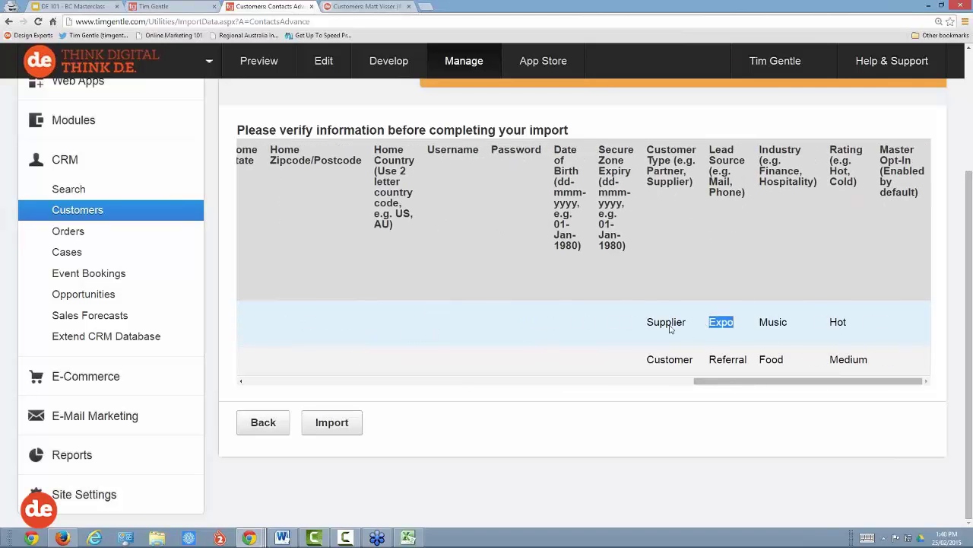
click(324, 424)
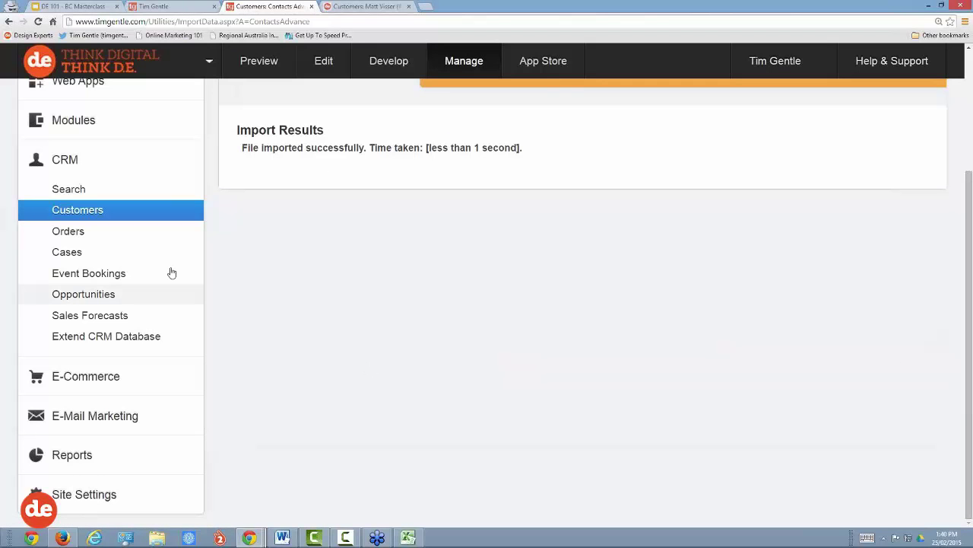
click(68, 190)
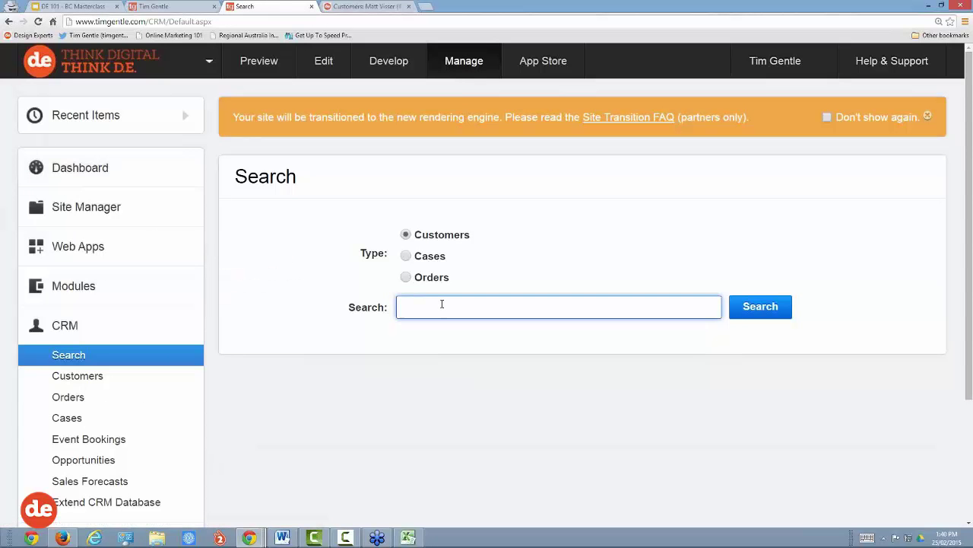
Step: Search CRM for the imported contact by surname and open their customer record
text(Sony)
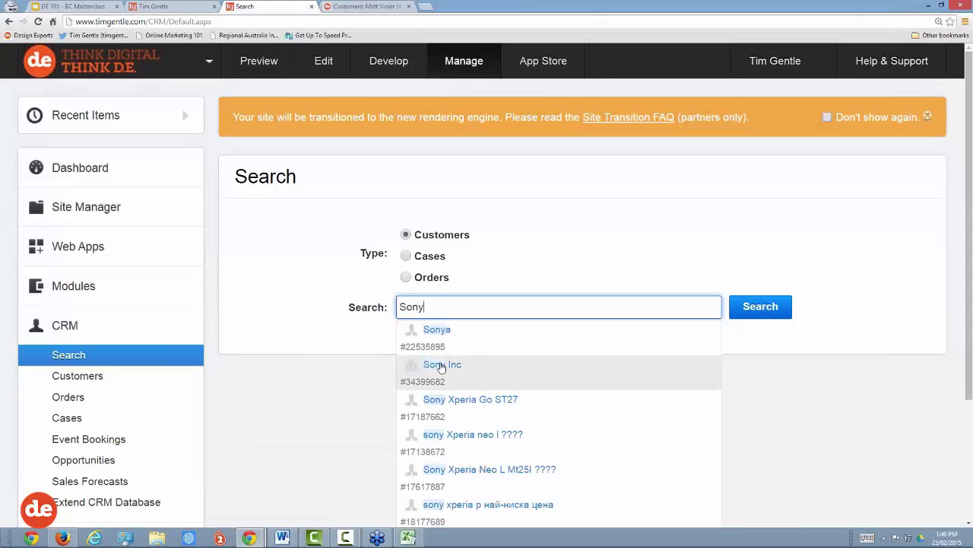
drag(424, 307, 395, 312)
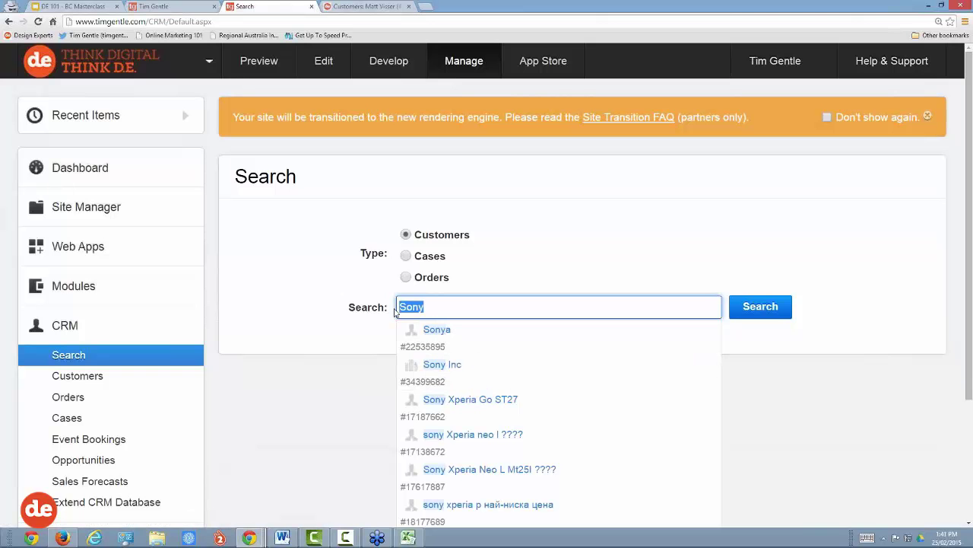
text(Citi)
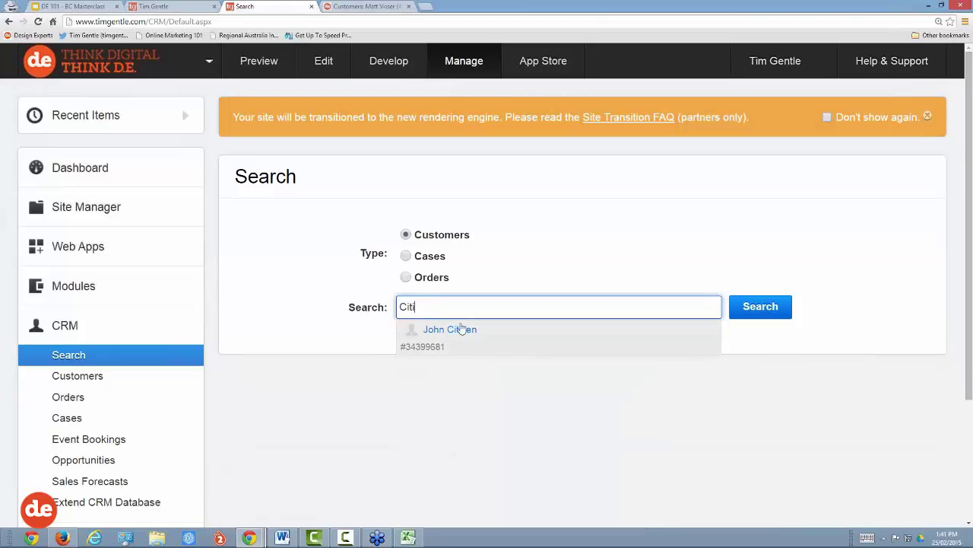
click(465, 331)
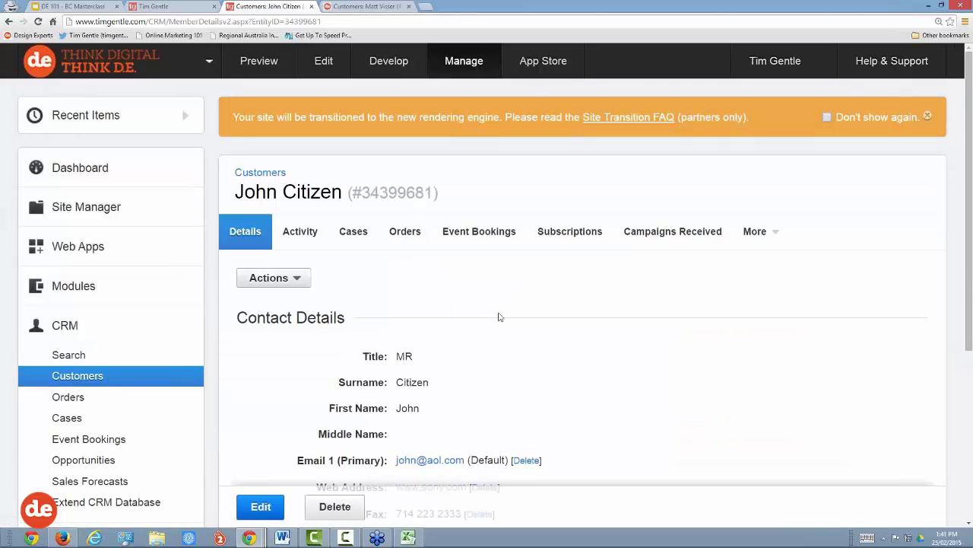
Step: Expand Additional info to show type Supplier, lead source Expo, industry Music and rating Hot
scroll(500, 307, down, 2)
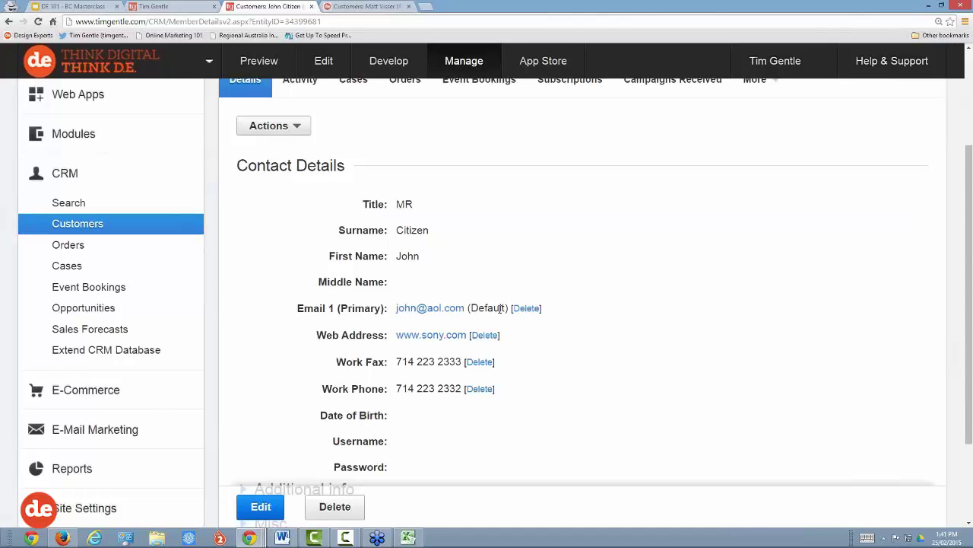
scroll(467, 303, up, 1)
scroll(467, 303, down, 3)
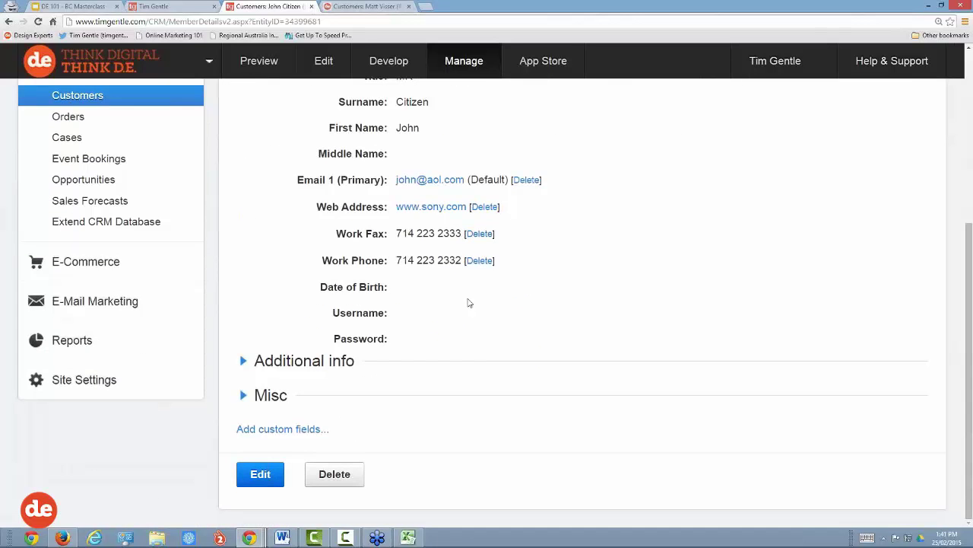
click(297, 364)
scroll(297, 364, down, 2)
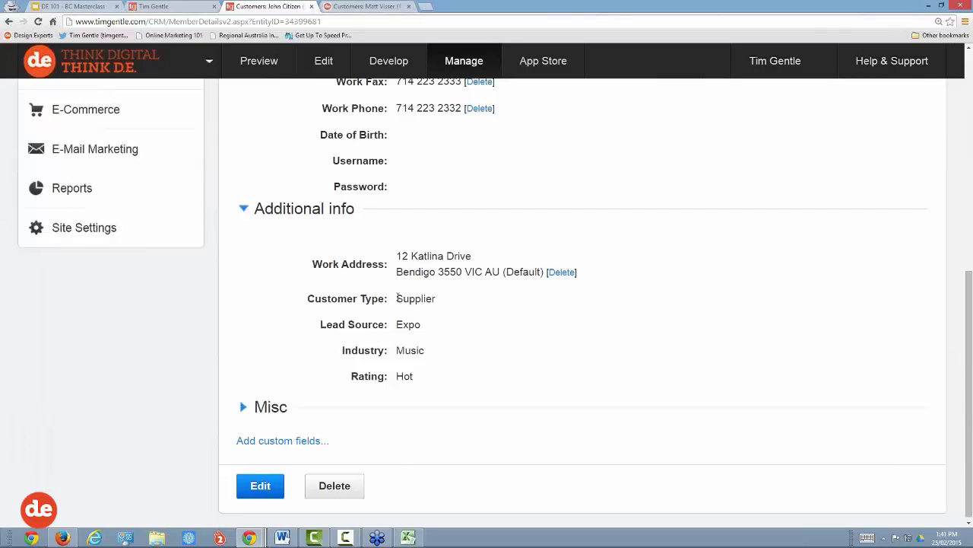
drag(397, 298, 437, 298)
drag(397, 329, 433, 380)
click(399, 349)
click(434, 379)
Step: Start editing the customer record and set Customer Type to Partner
click(274, 488)
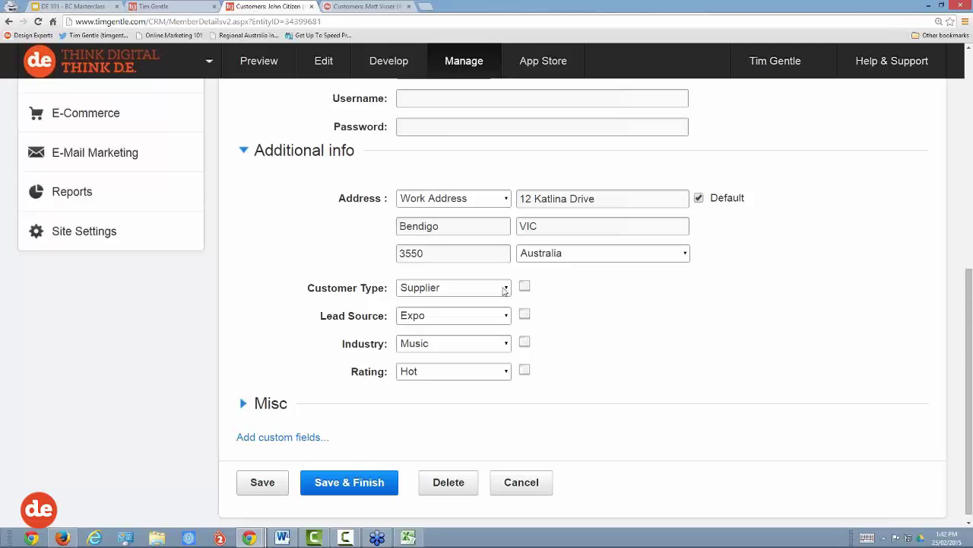
drag(386, 287, 315, 288)
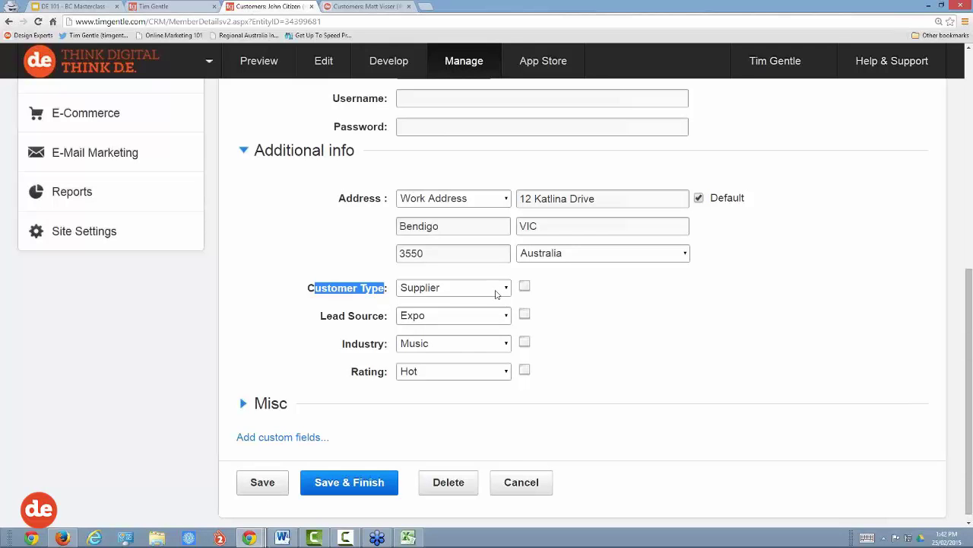
click(500, 288)
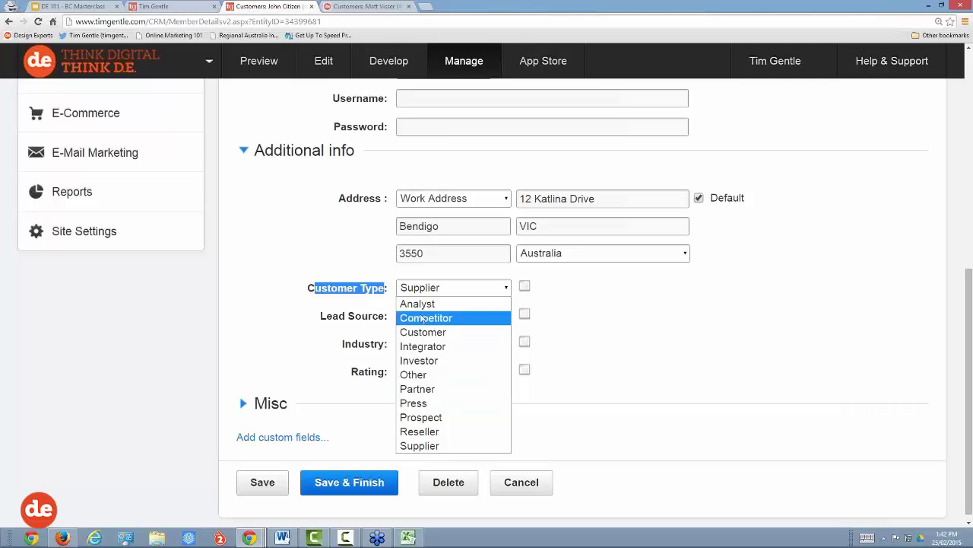
click(425, 389)
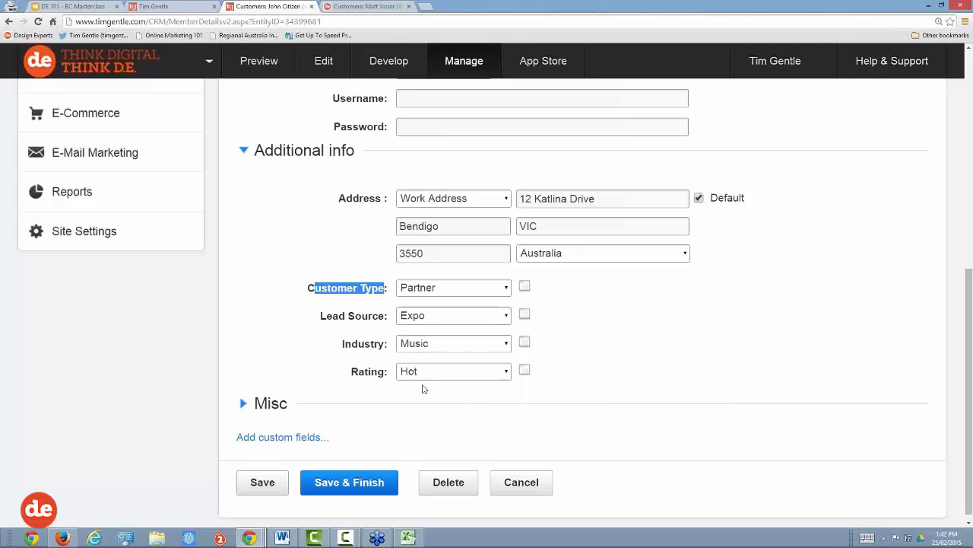
click(350, 293)
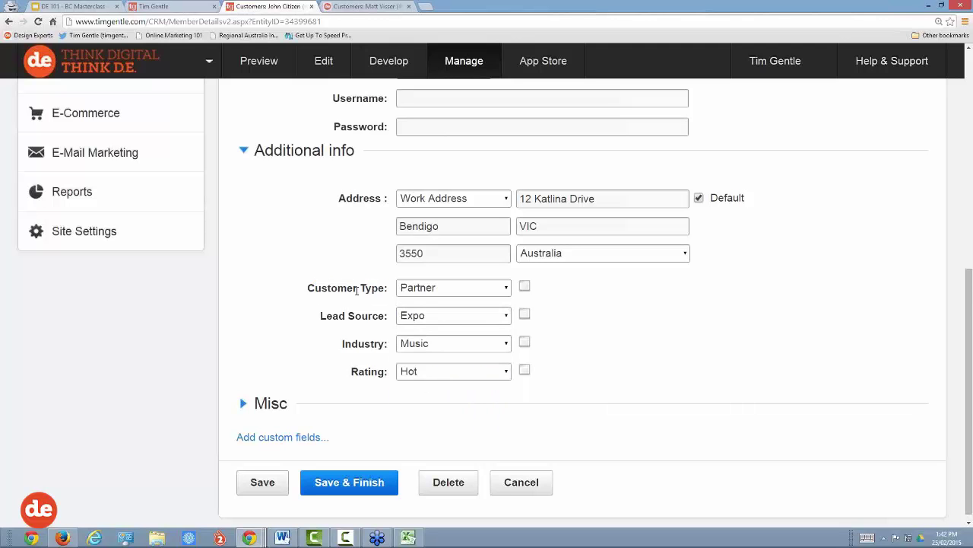
Step: Set lead source to Tradeshow and industry to Business Services
click(471, 319)
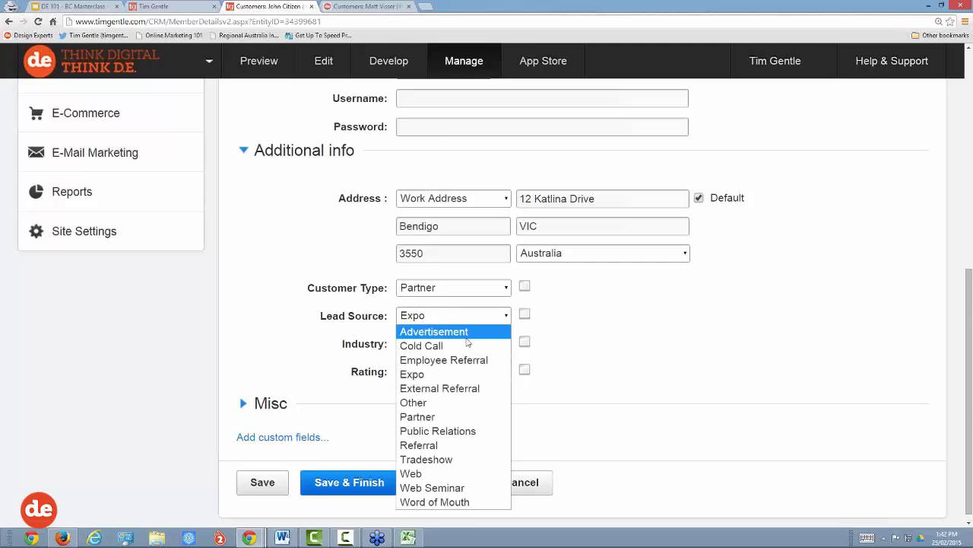
key(Escape)
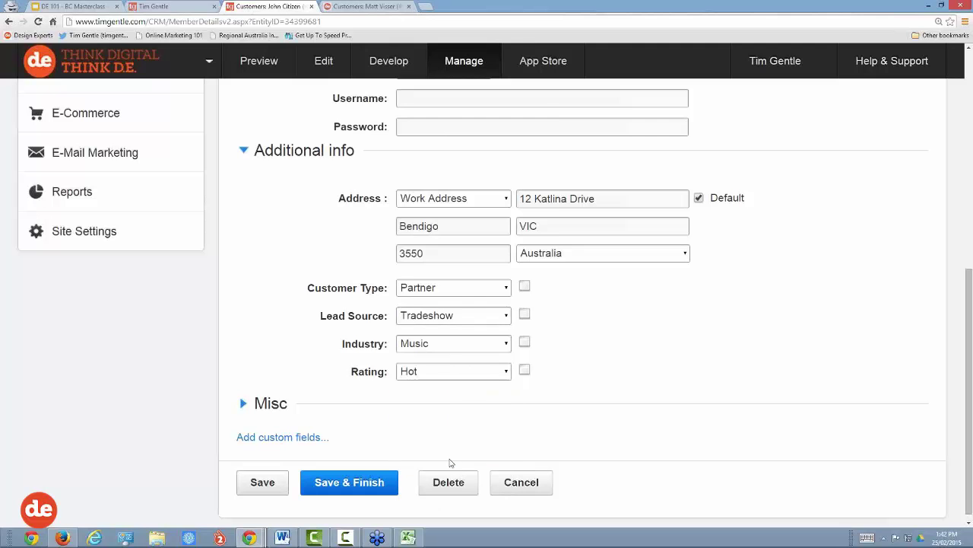
click(456, 344)
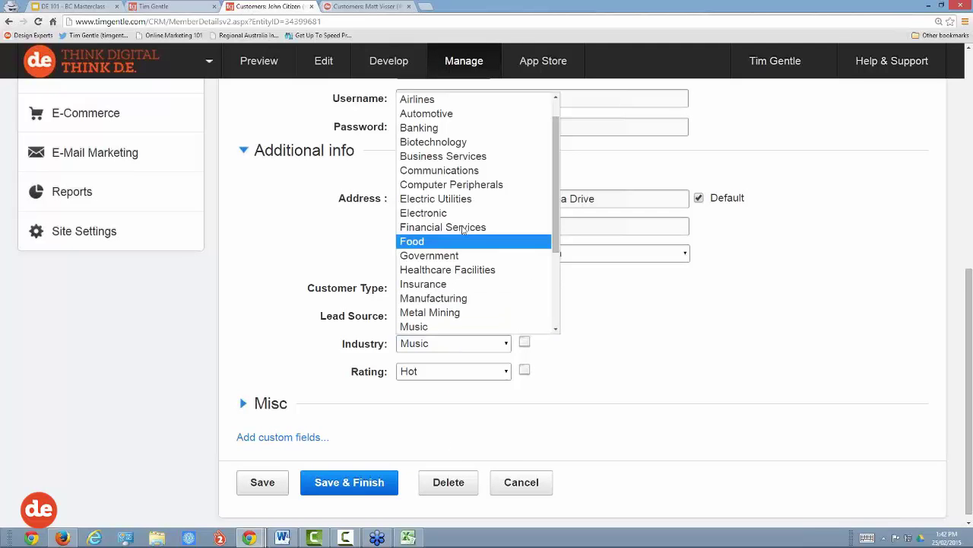
click(454, 157)
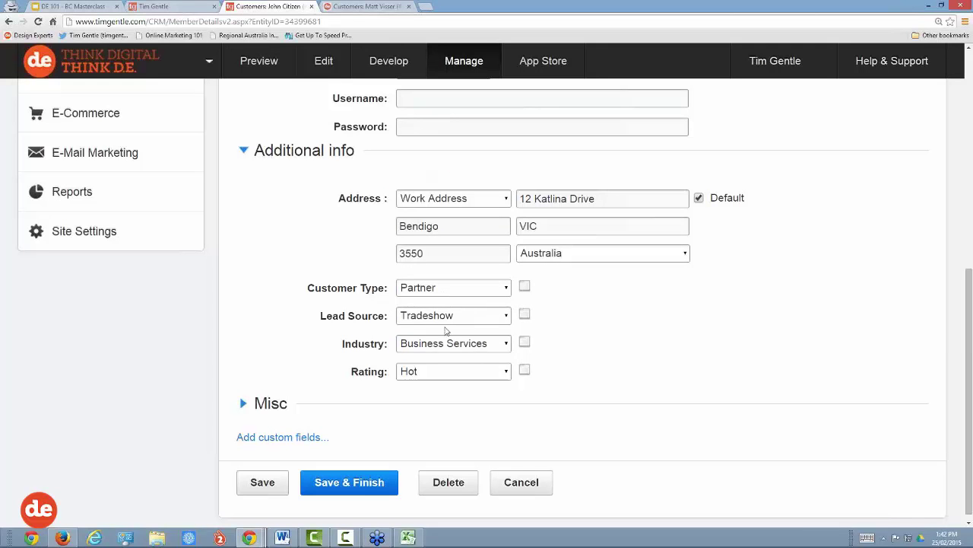
drag(389, 343, 342, 345)
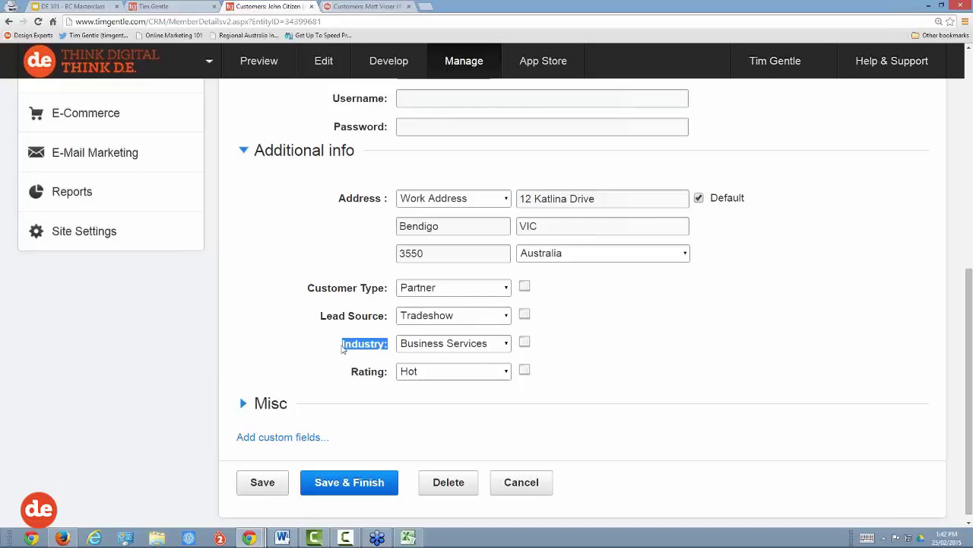
drag(391, 288, 311, 288)
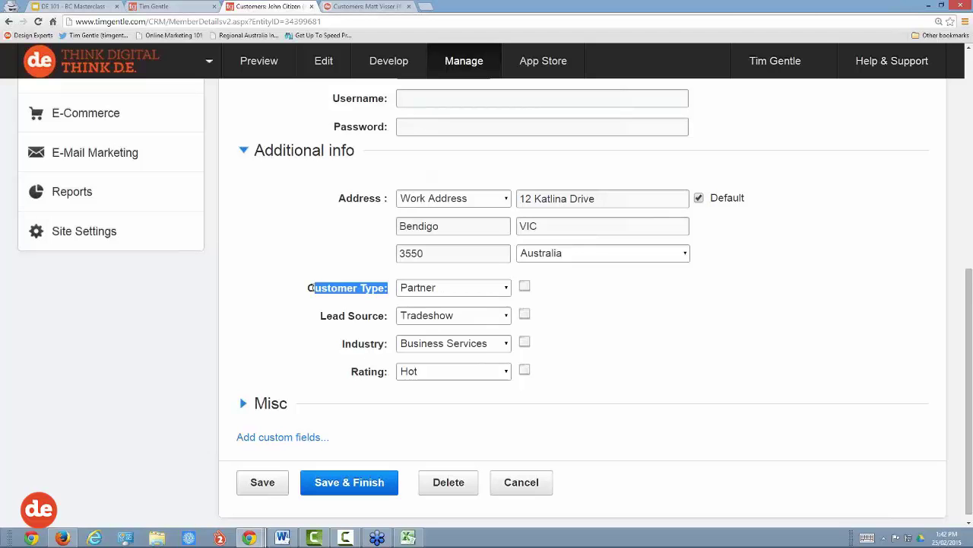
click(491, 288)
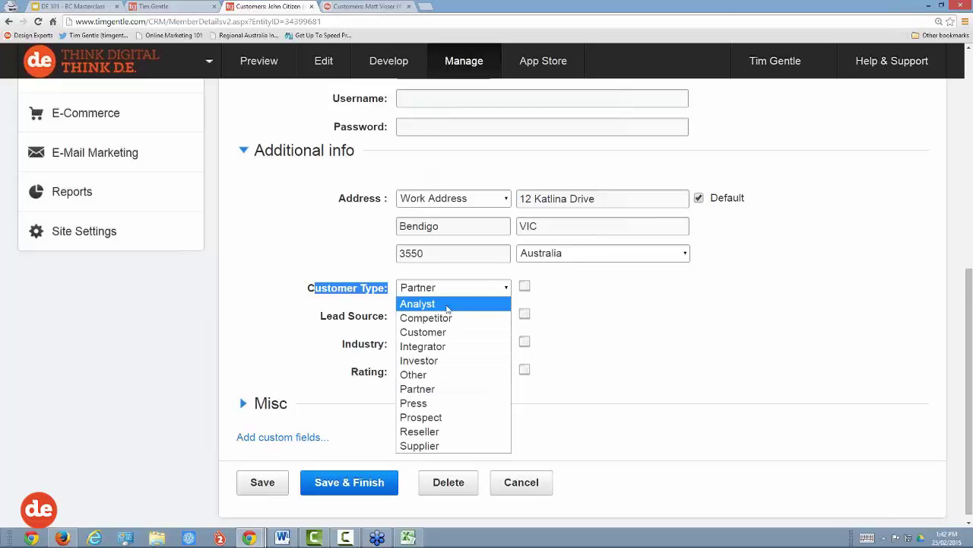
click(454, 288)
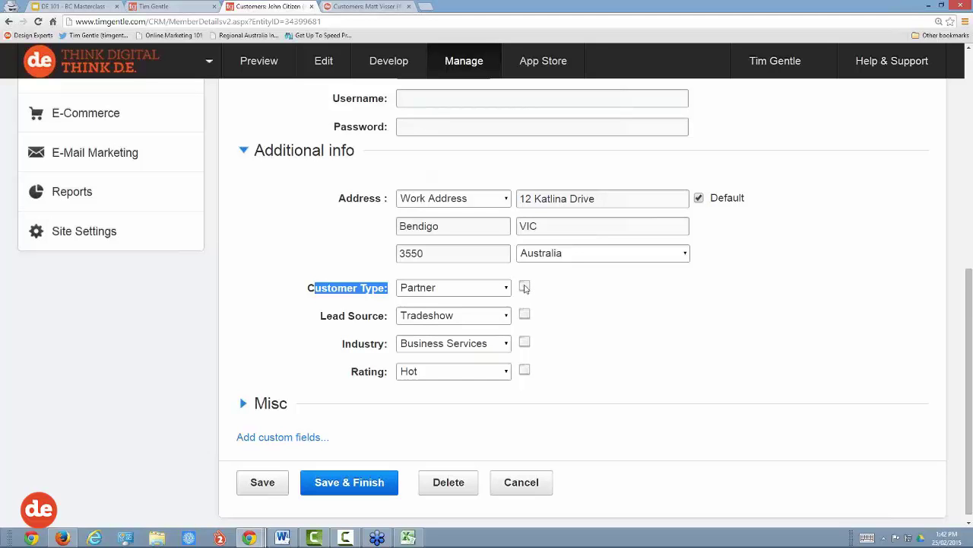
Step: In the customer Type Manager, delete the Analyst and Competitor types
click(525, 287)
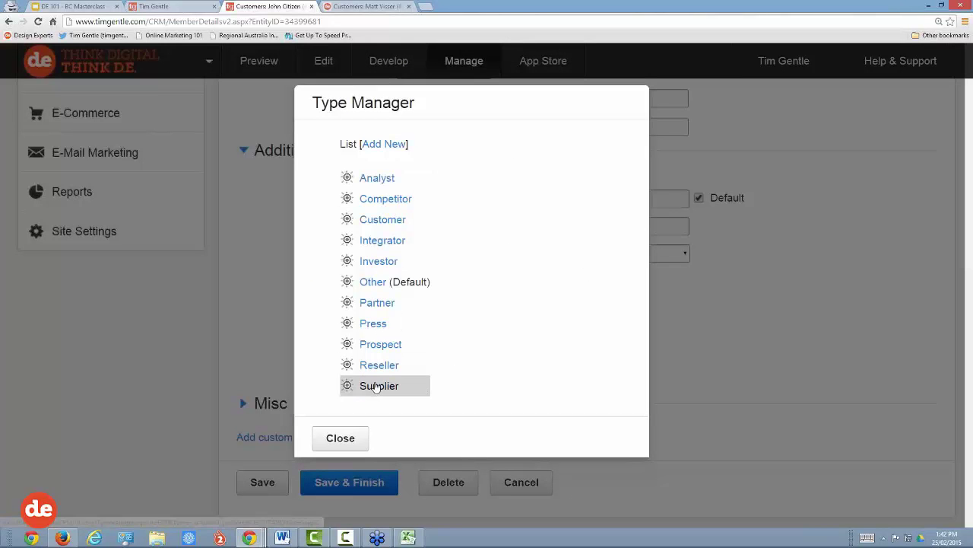
click(376, 179)
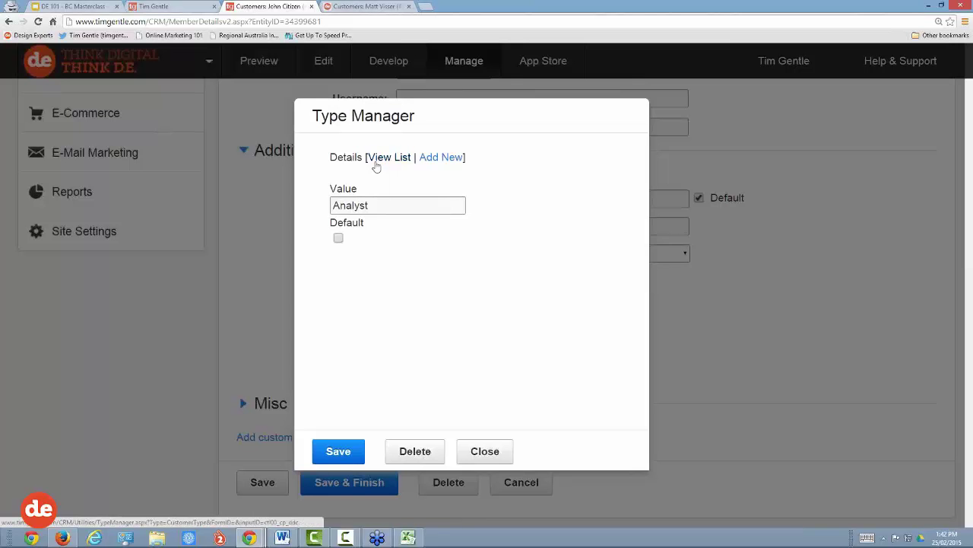
click(428, 453)
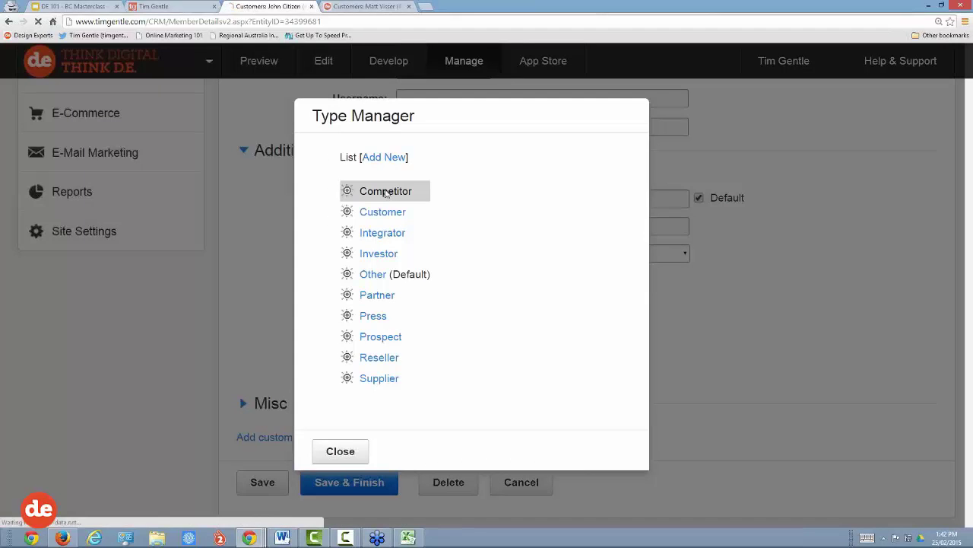
click(384, 192)
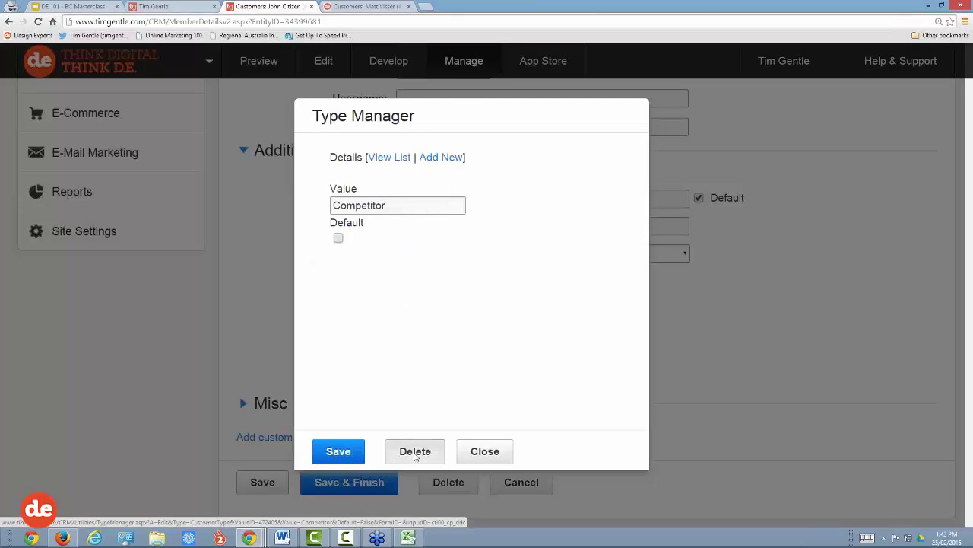
click(415, 458)
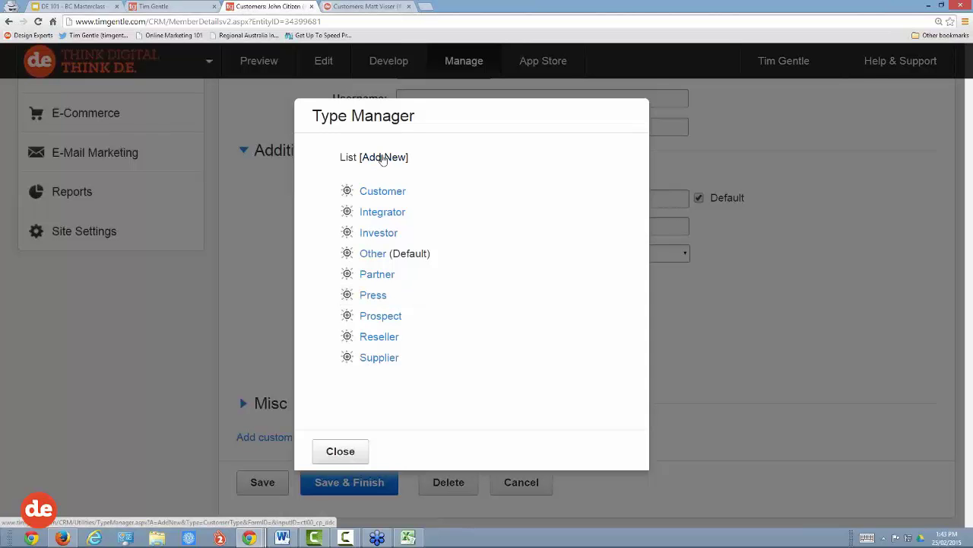
Step: Add a new 'Referral Partner' customer type, save it and close the manager
click(382, 158)
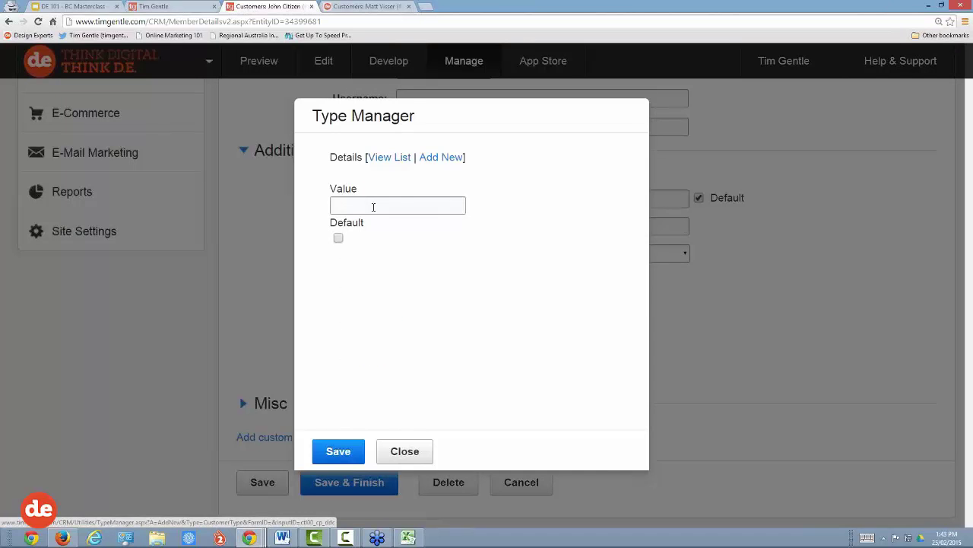
click(373, 205)
text(Refer)
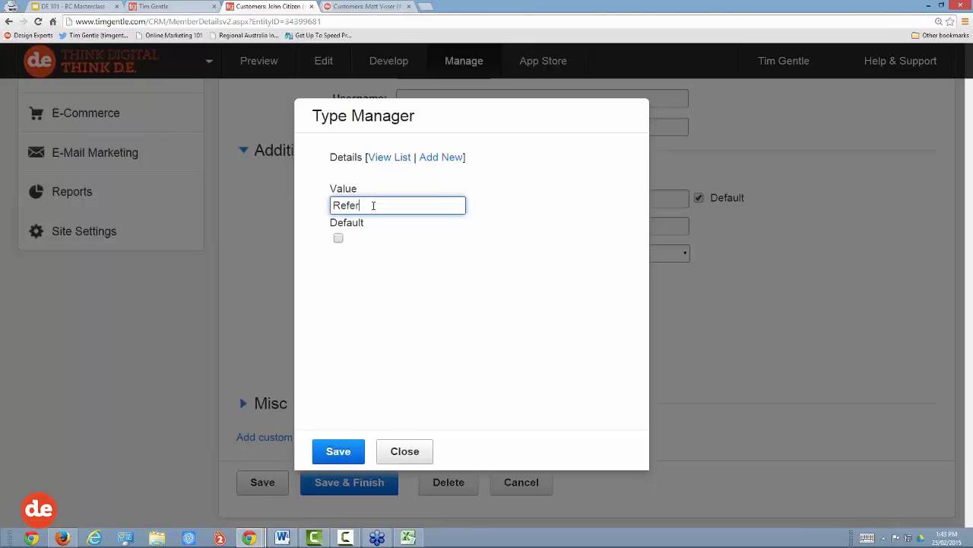
text(ral Partner)
click(345, 454)
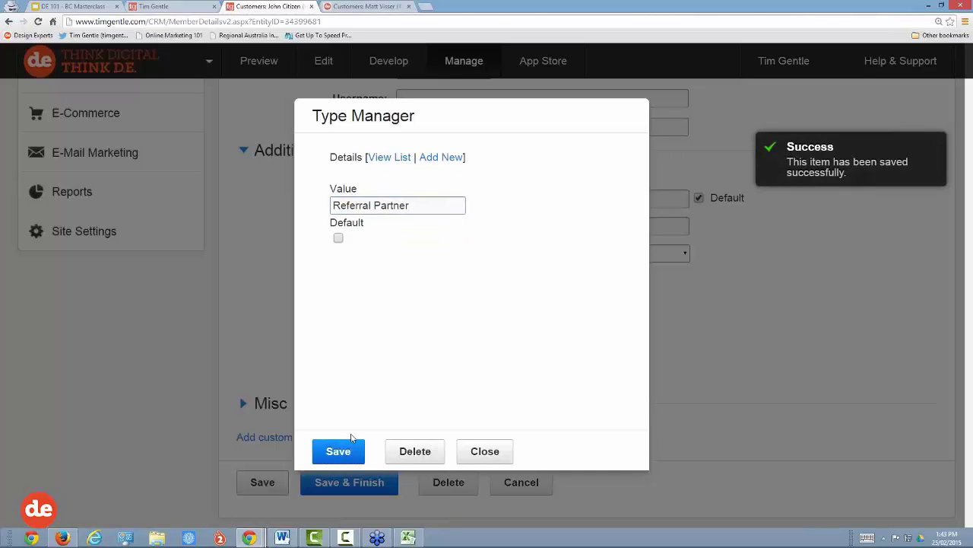
click(378, 157)
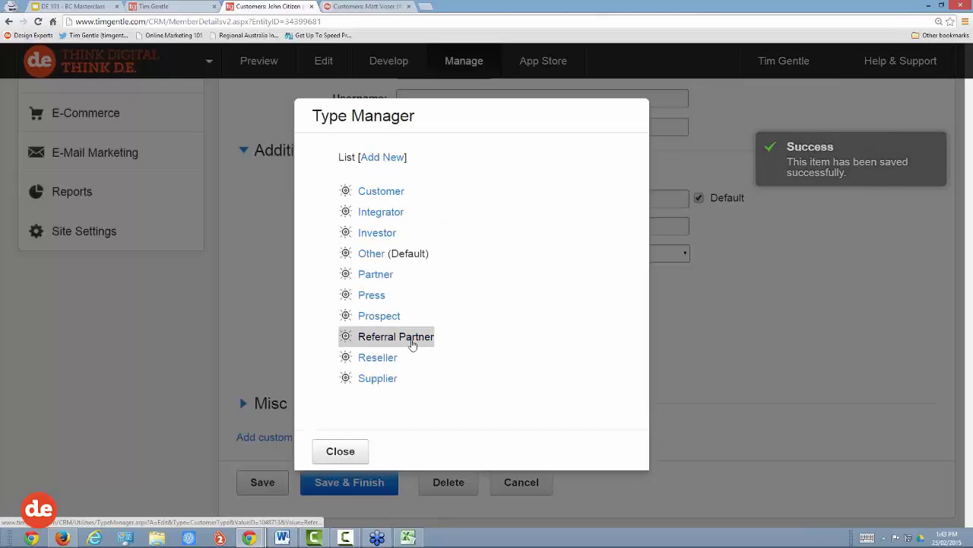
click(349, 454)
click(625, 295)
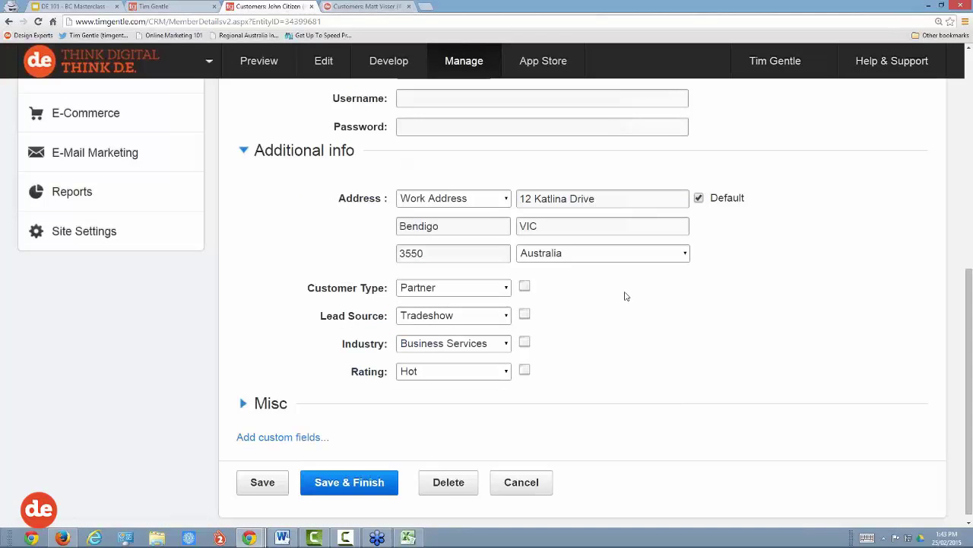
Step: Choose Referral Partner as Customer Type and save the record with Save & Finish
click(475, 289)
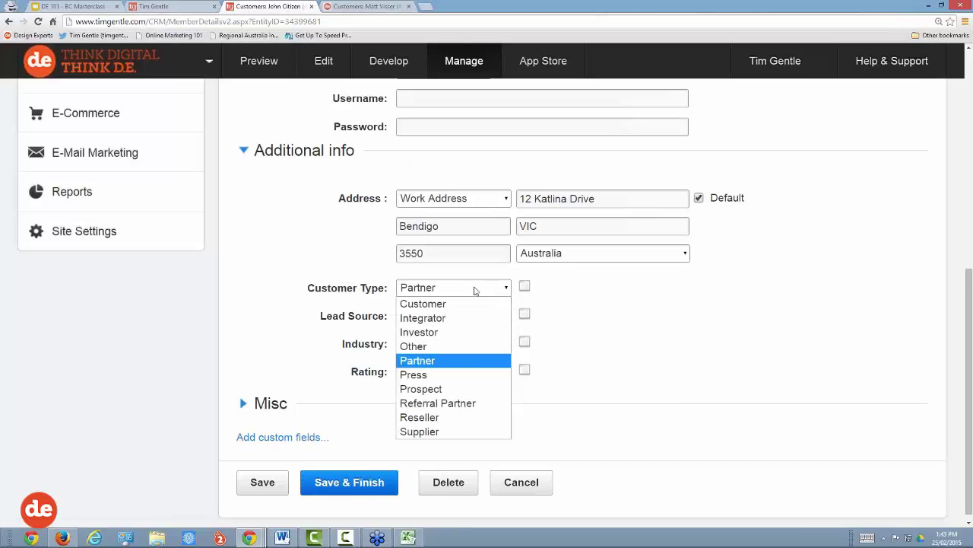
click(467, 407)
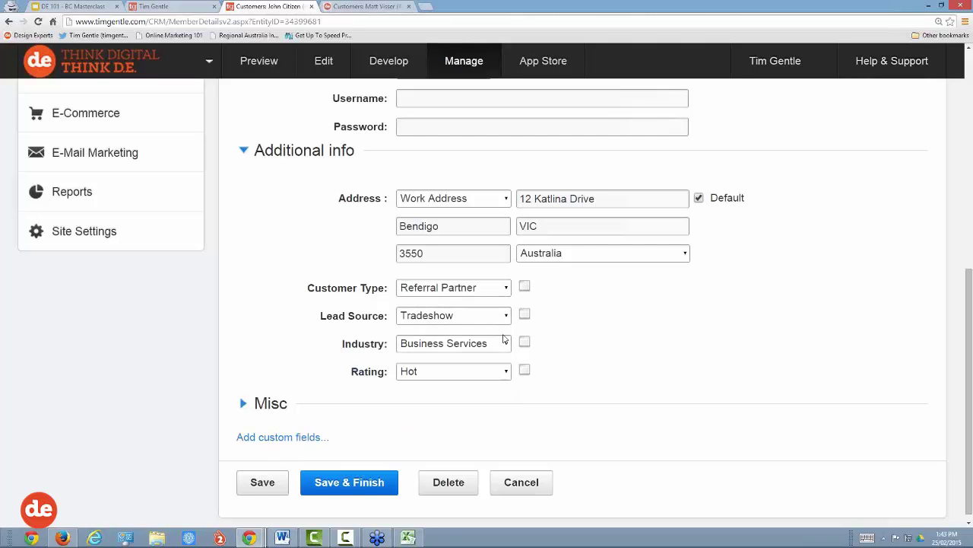
drag(391, 344, 333, 350)
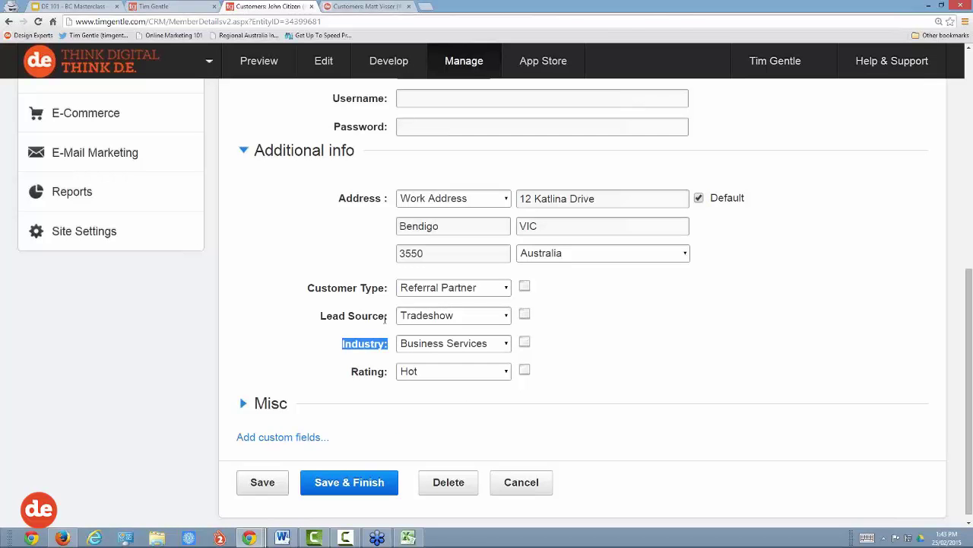
drag(385, 316, 327, 321)
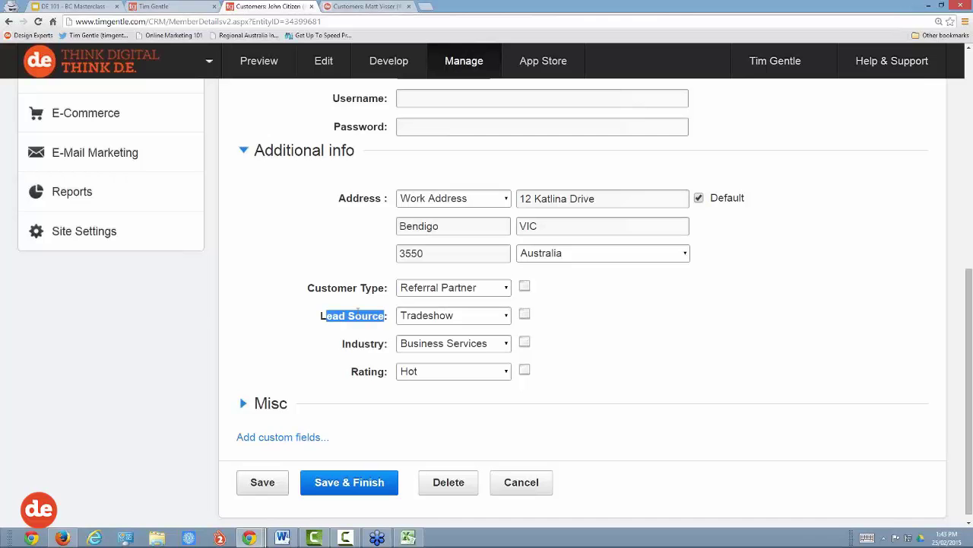
drag(390, 290, 339, 289)
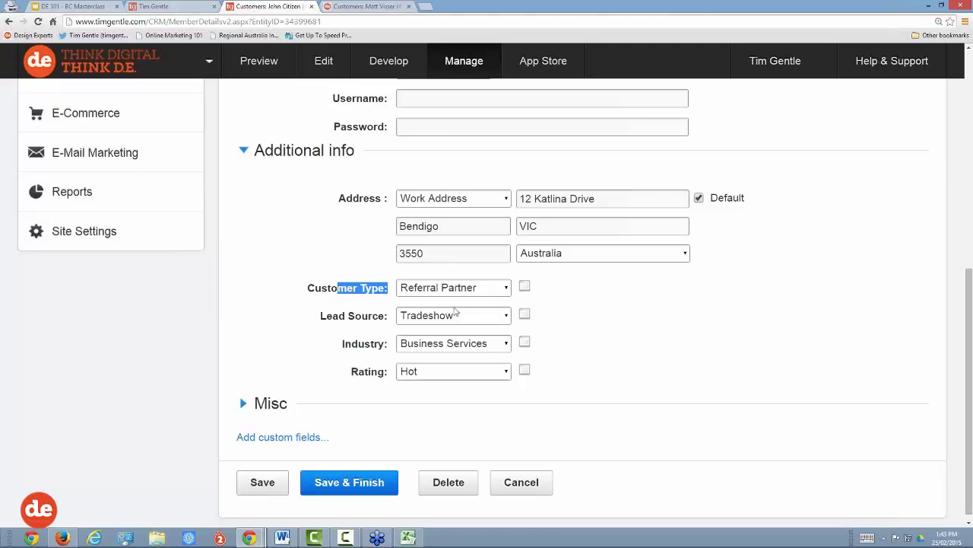
click(340, 488)
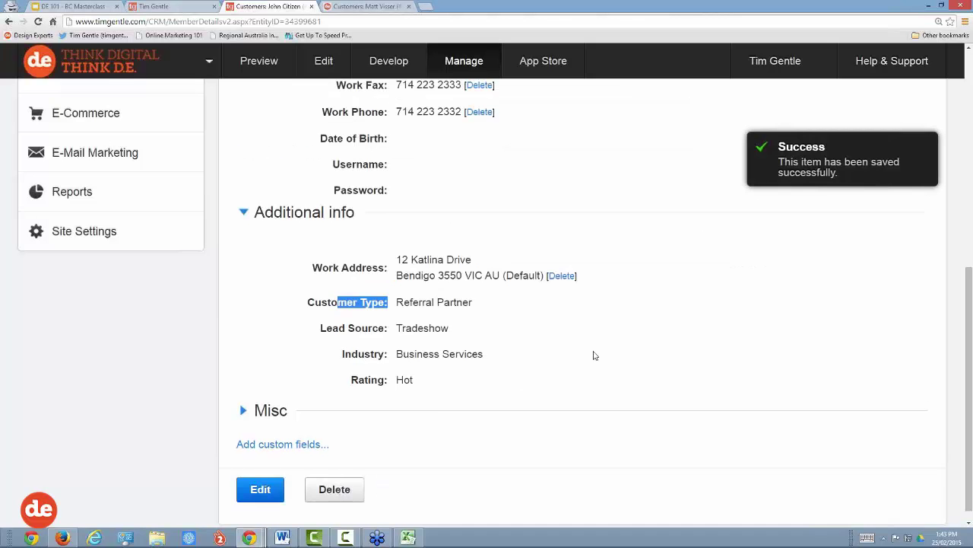
scroll(593, 355, up, 3)
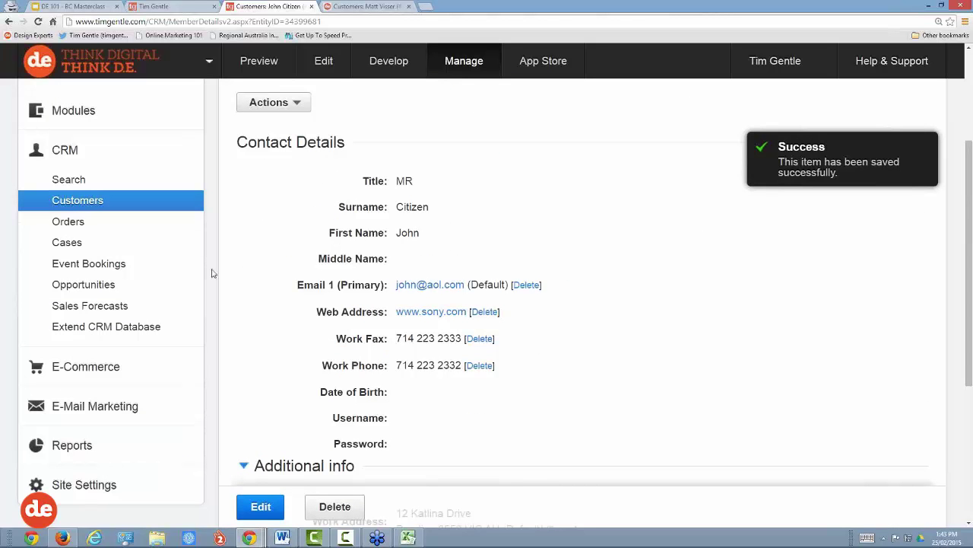
Step: Search the CRM for the second customer by first name and open their record
click(81, 179)
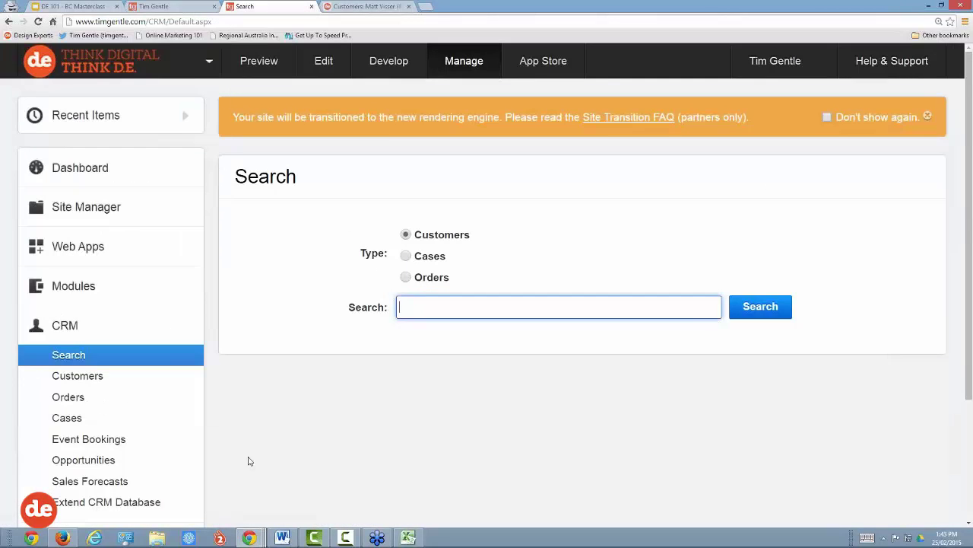
click(408, 538)
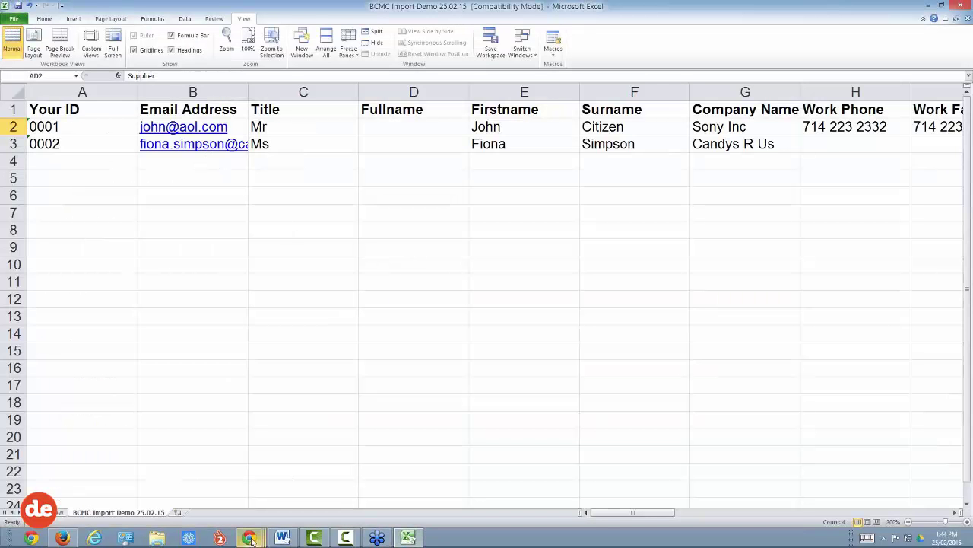
mouse_move(250, 538)
click(293, 480)
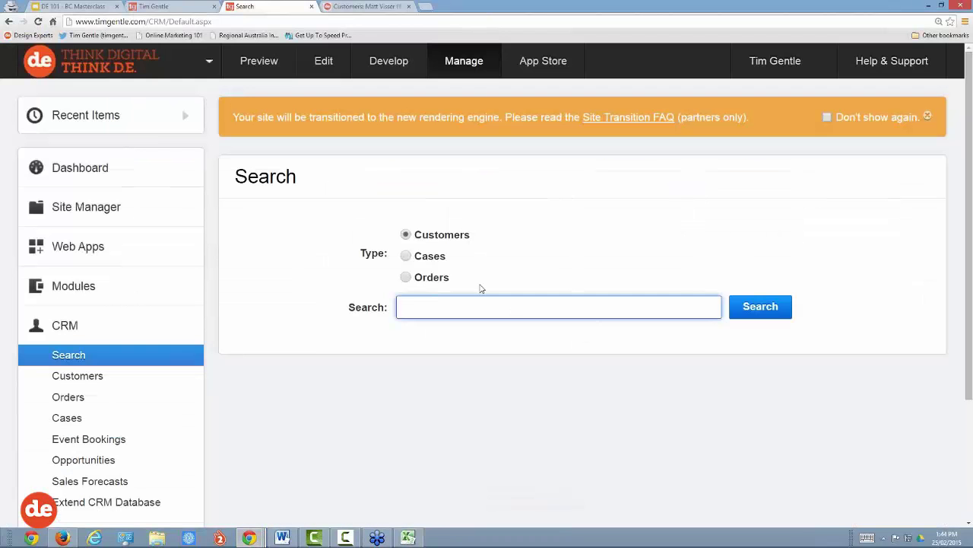
text(fiona)
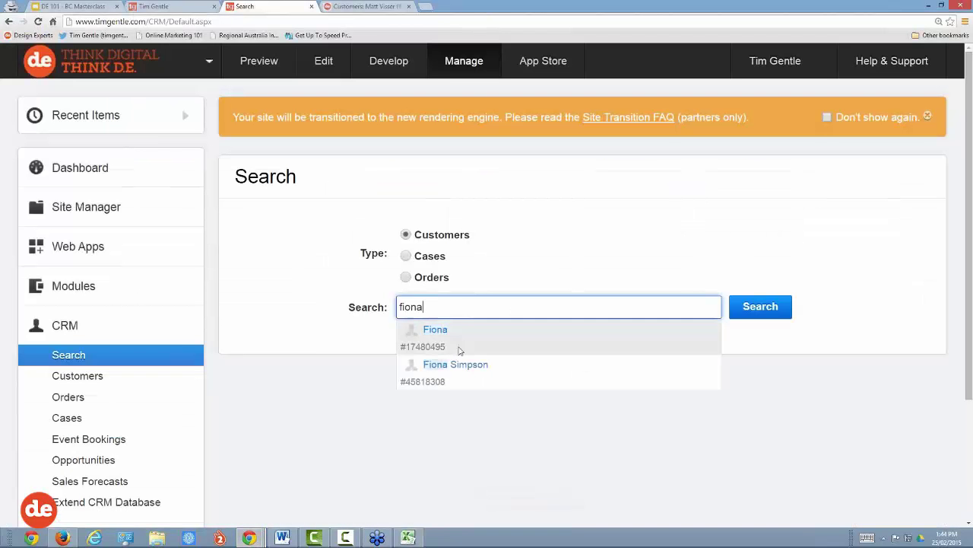
click(460, 364)
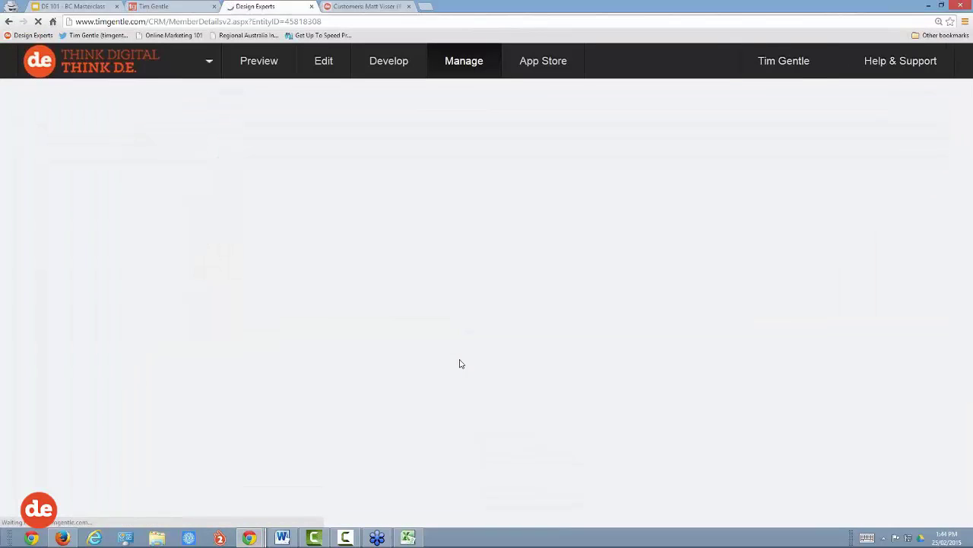
Step: Expand Additional info, set Customer Type to Referral Partner, and Save & Finish
scroll(460, 364, down, 3)
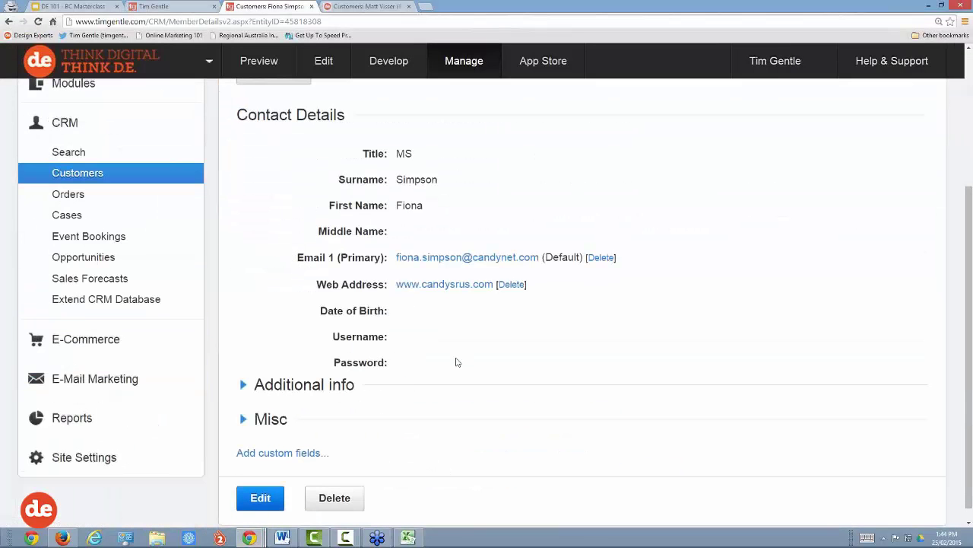
click(337, 385)
scroll(365, 353, down, 2)
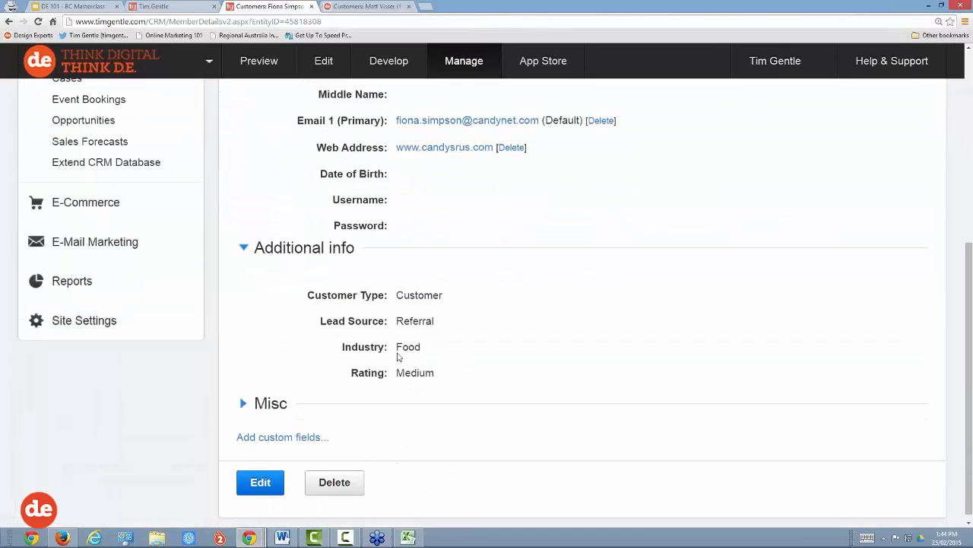
click(262, 482)
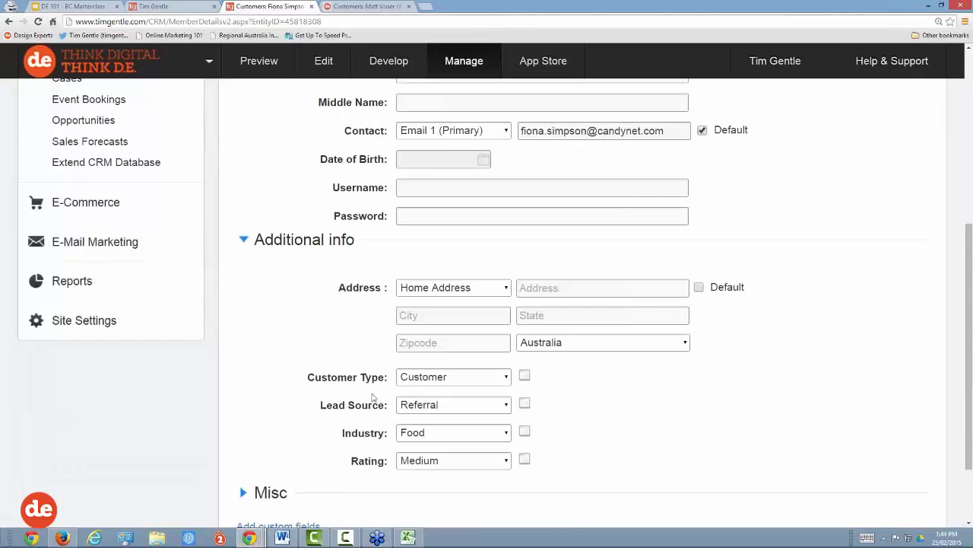
click(464, 405)
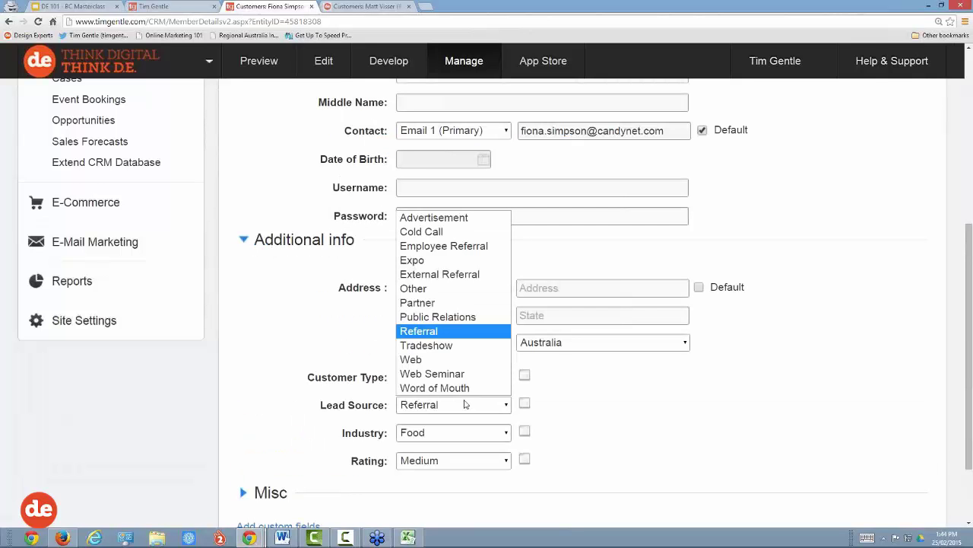
click(583, 398)
click(468, 381)
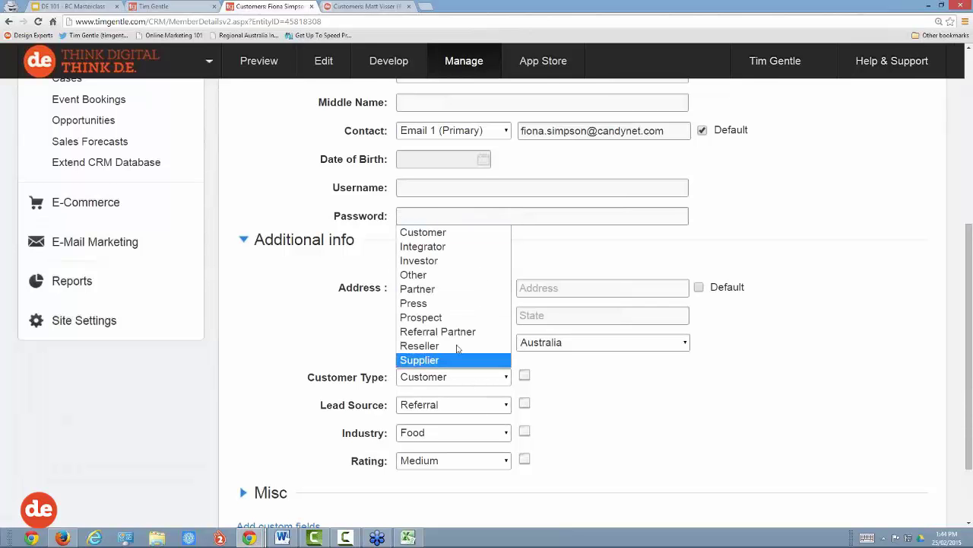
click(458, 335)
scroll(265, 424, down, 1)
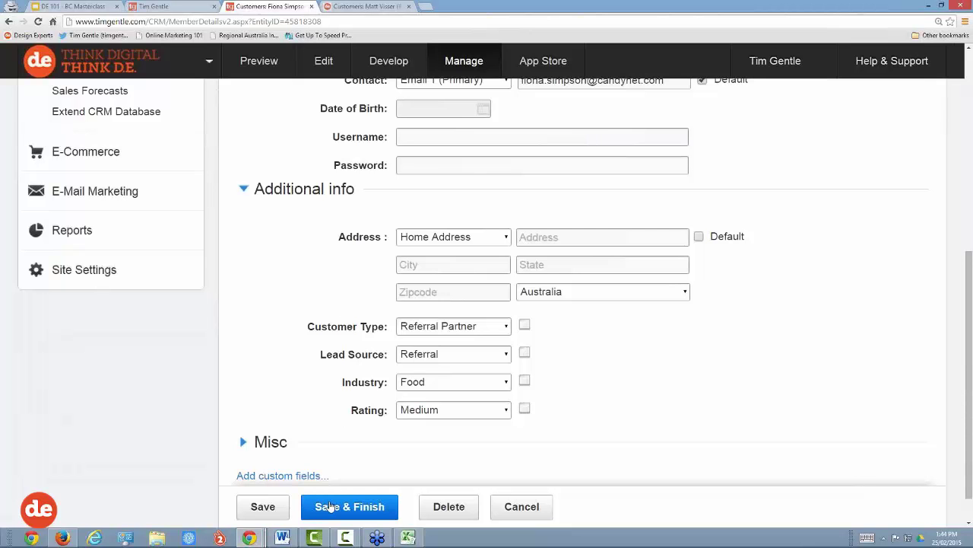
click(329, 507)
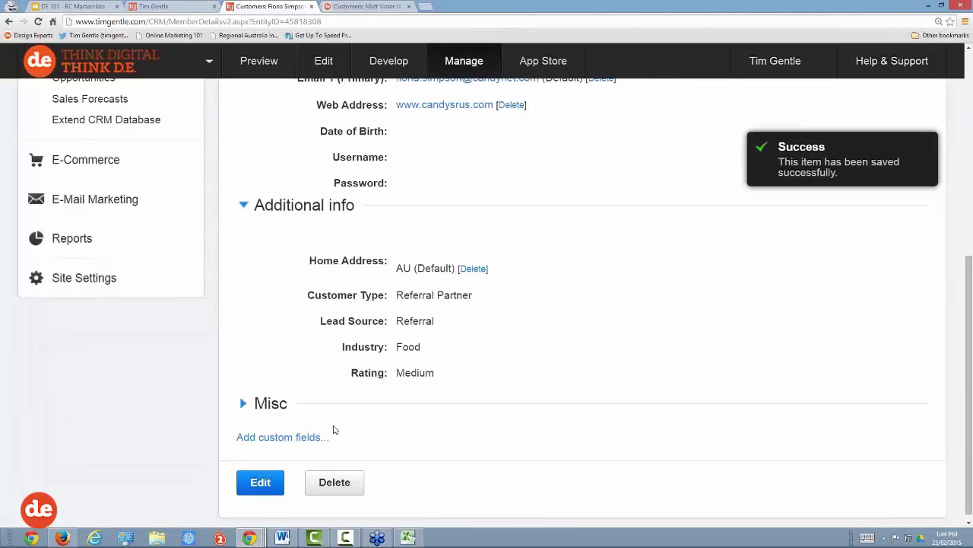
scroll(334, 430, up, 5)
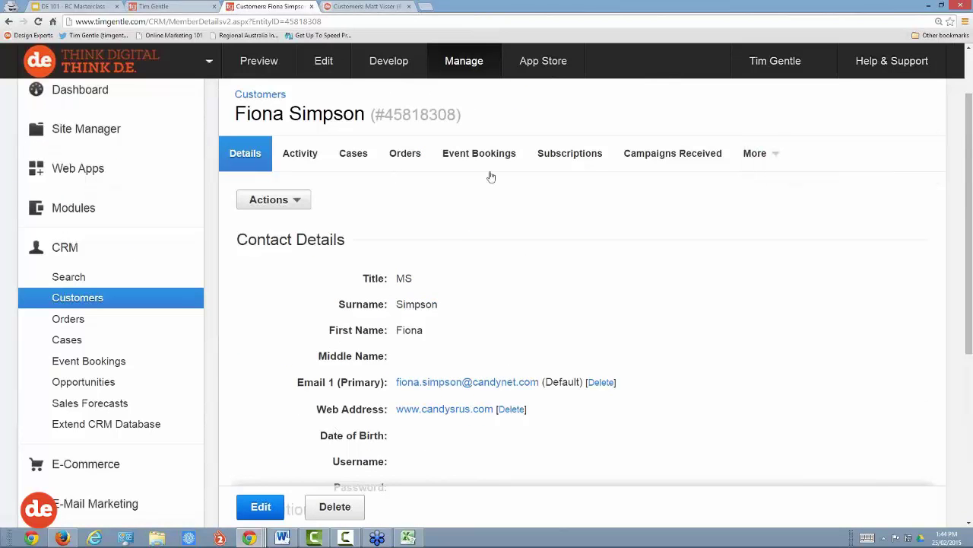
Step: Review the Subscriptions tab: Expo campaign list and Member Only Area secure zone are ticked
click(568, 155)
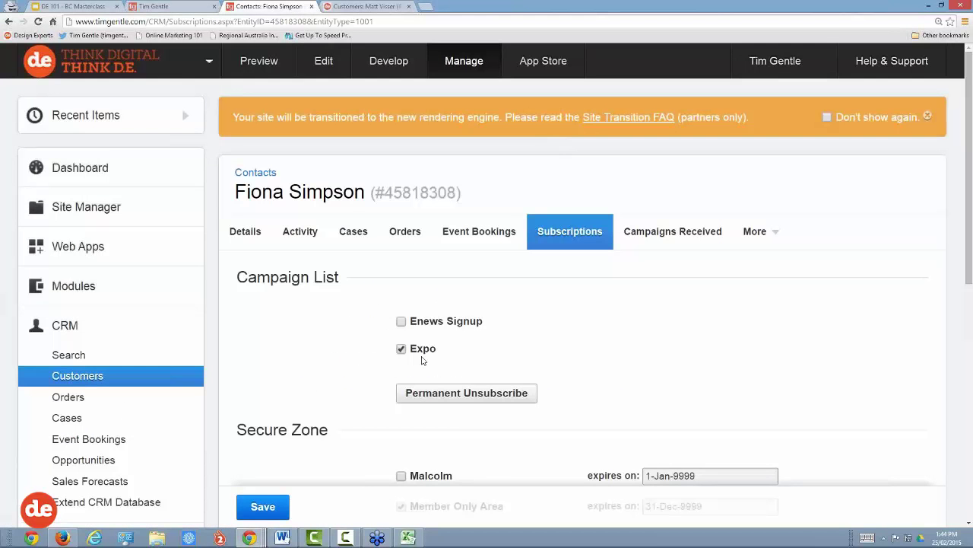
scroll(476, 360, down, 1)
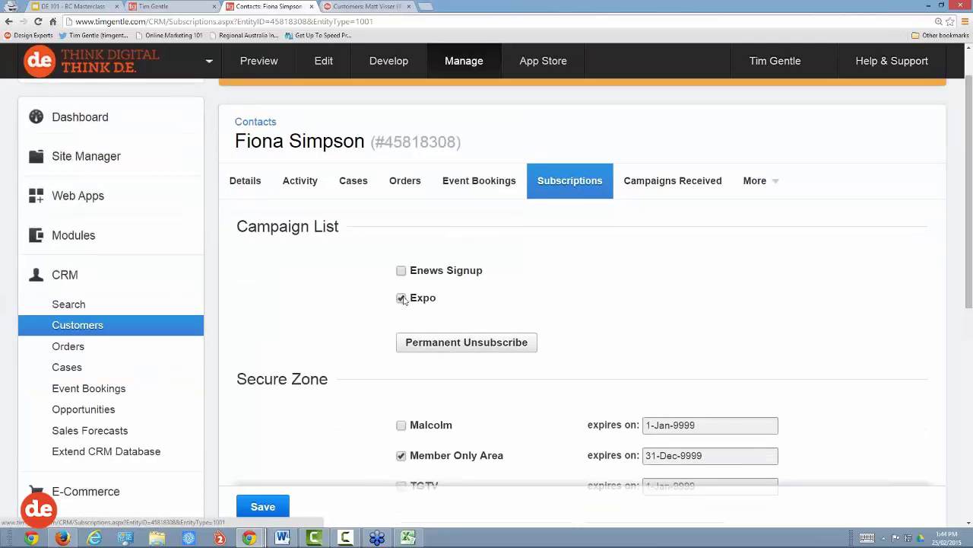
drag(438, 304, 413, 304)
scroll(609, 302, down, 2)
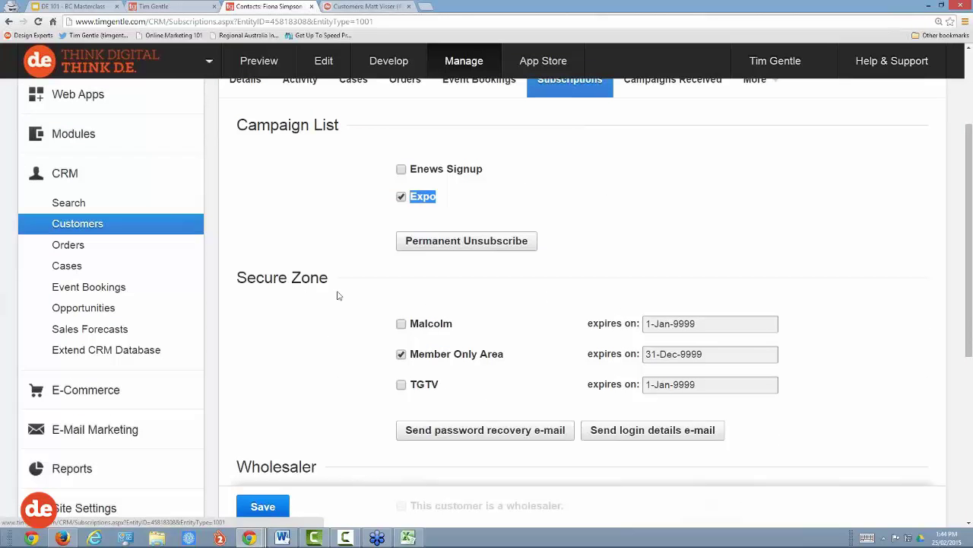
drag(507, 357, 413, 360)
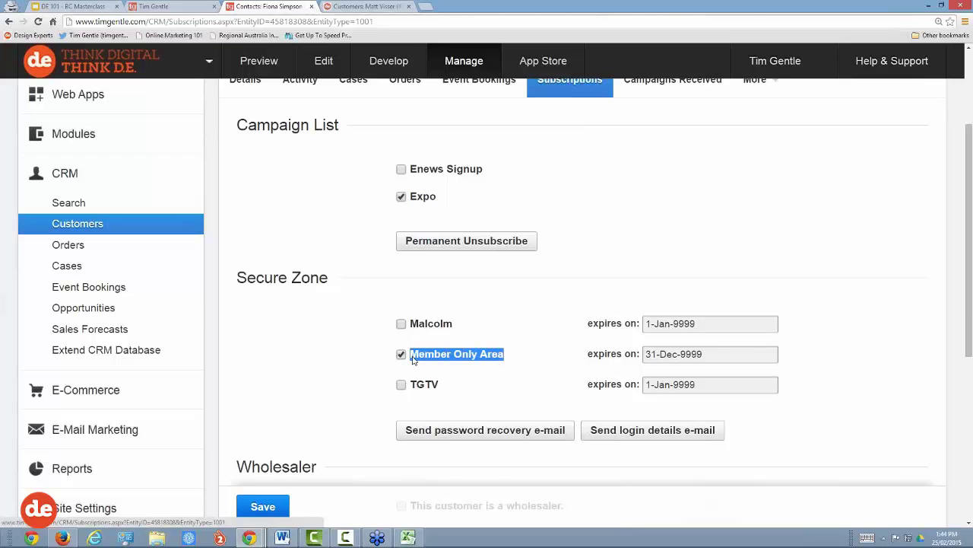
click(472, 374)
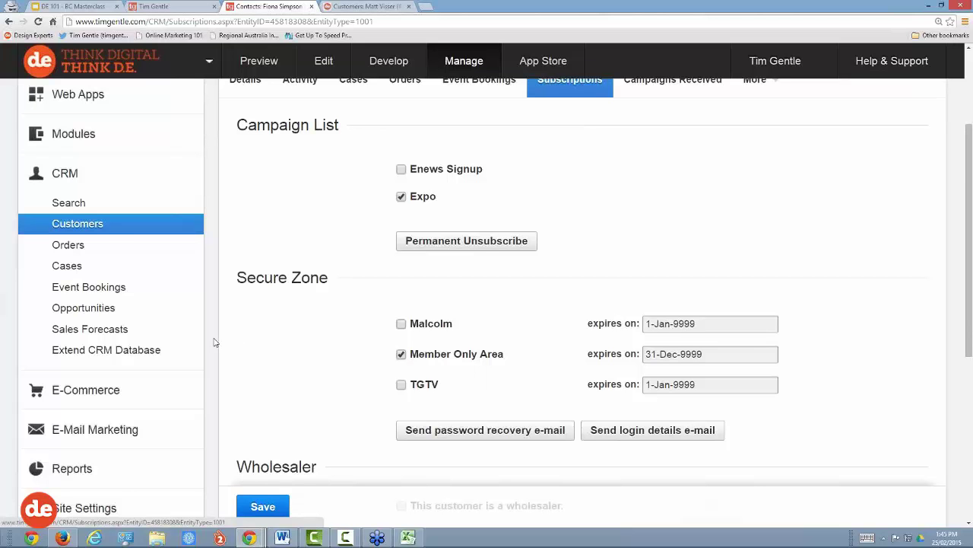
scroll(214, 343, down, 1)
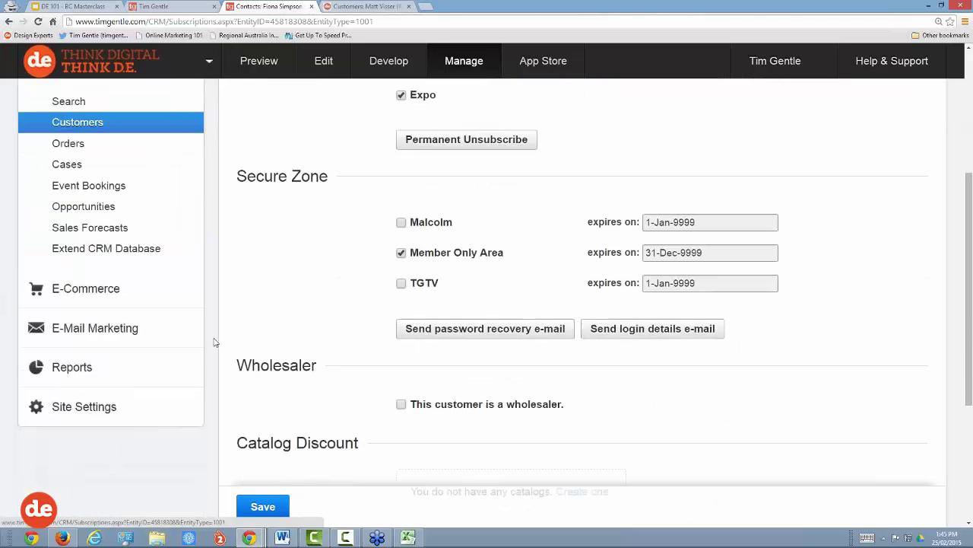
Step: Add a new Contacts Only customer report from Custom Reports
click(73, 367)
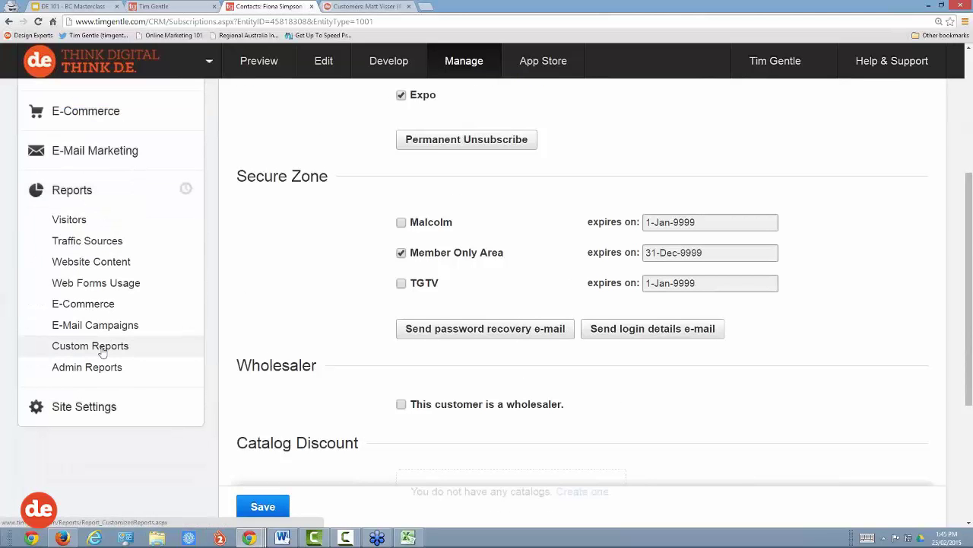
click(90, 346)
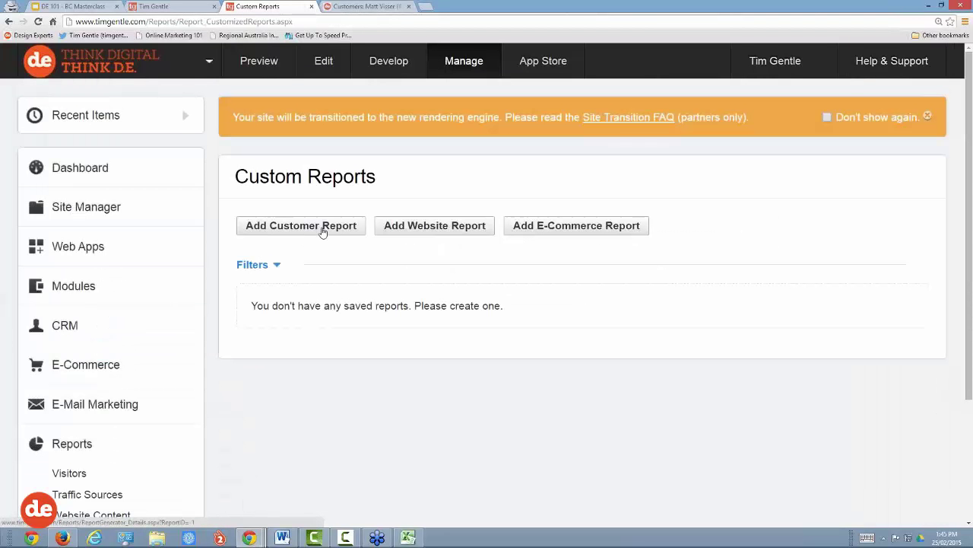
click(322, 230)
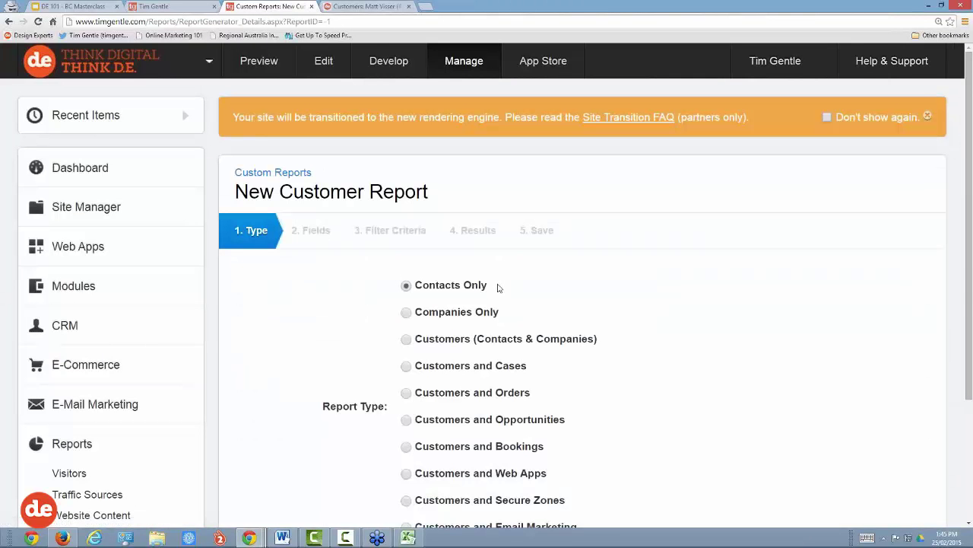
drag(495, 286, 414, 285)
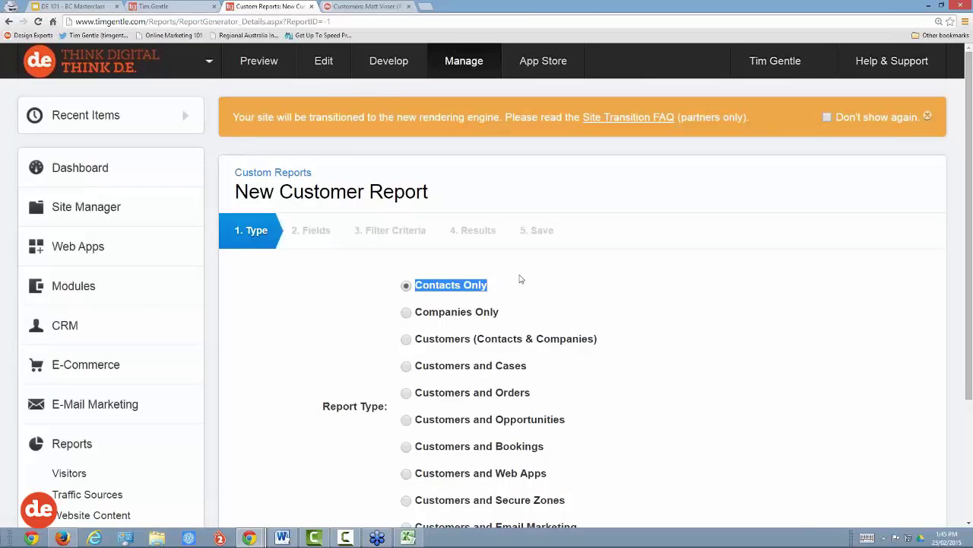
scroll(521, 279, down, 2)
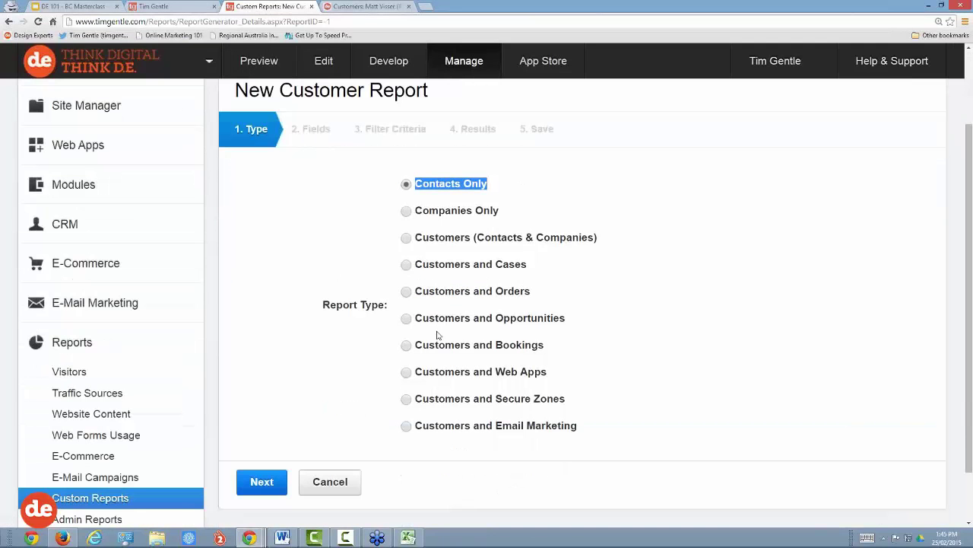
click(272, 481)
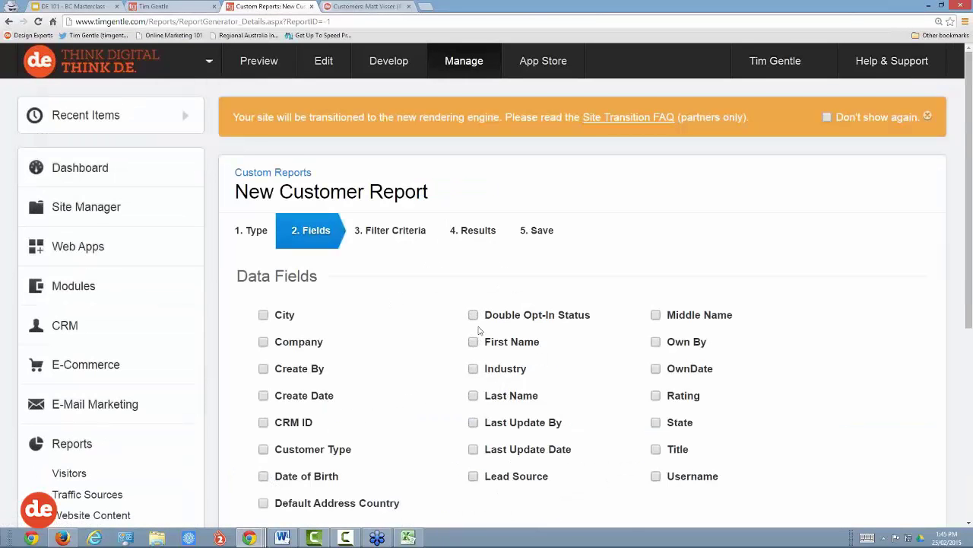
Step: Include First Name, Last Name, Company and the other contact fields in the report
scroll(430, 321, down, 2)
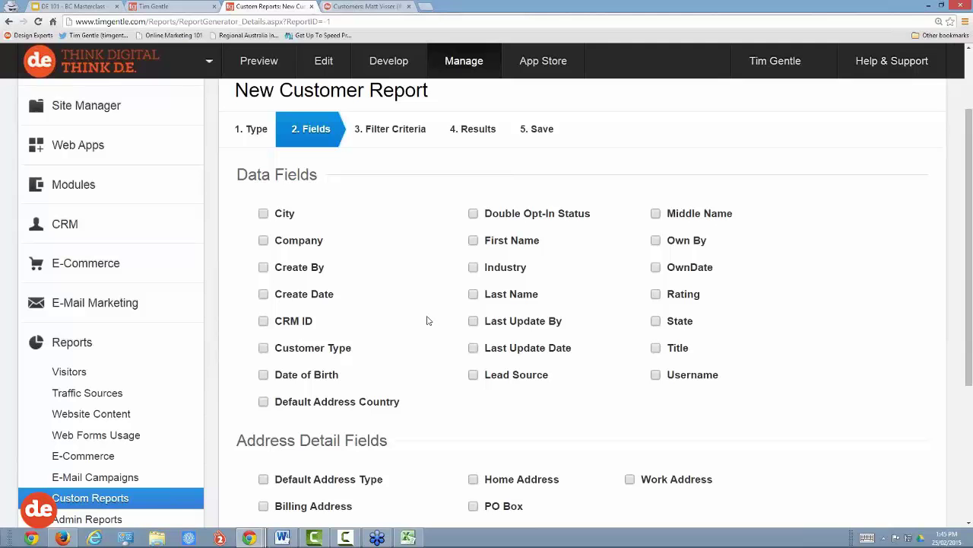
click(473, 240)
click(473, 294)
click(264, 241)
scroll(417, 282, down, 3)
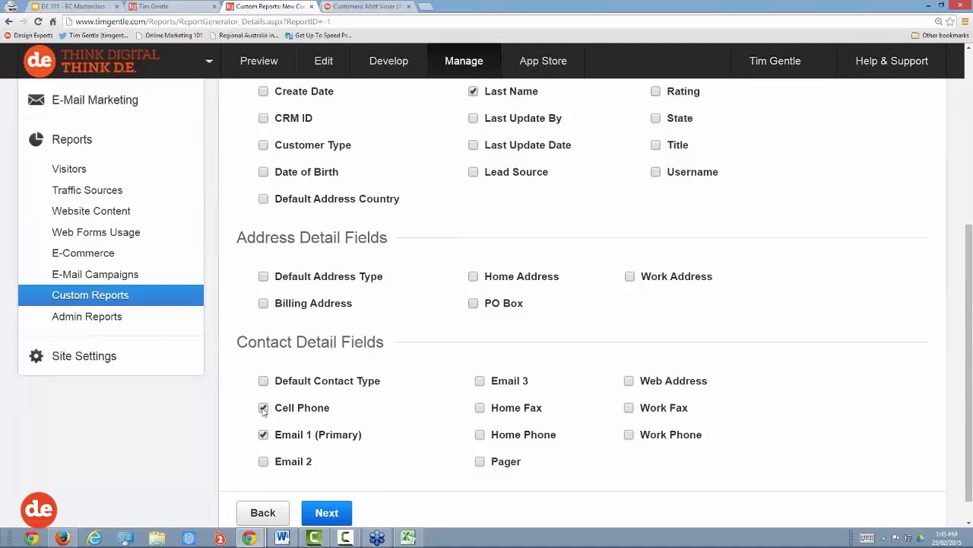
click(327, 511)
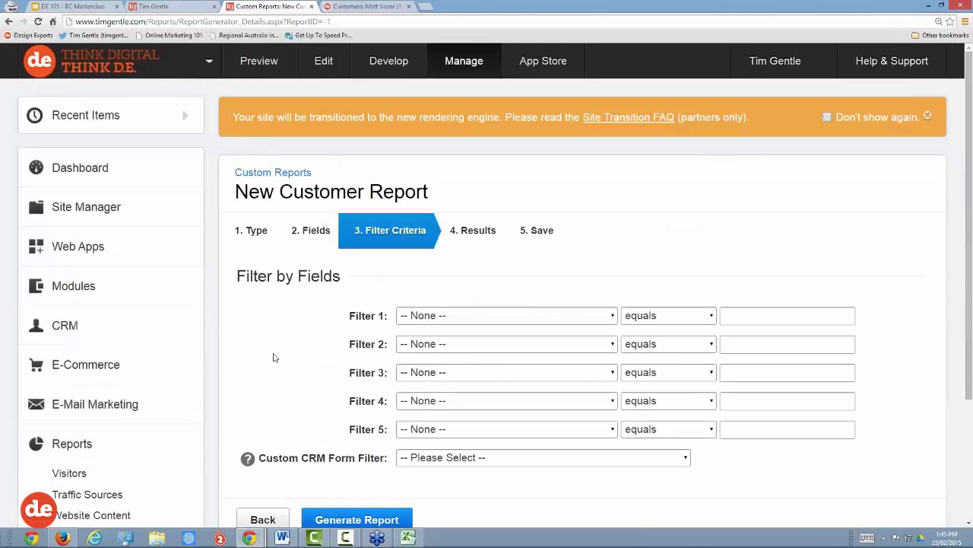
Step: Filter the report on Customer Type equals Referral Partner and generate it
scroll(271, 353, down, 1)
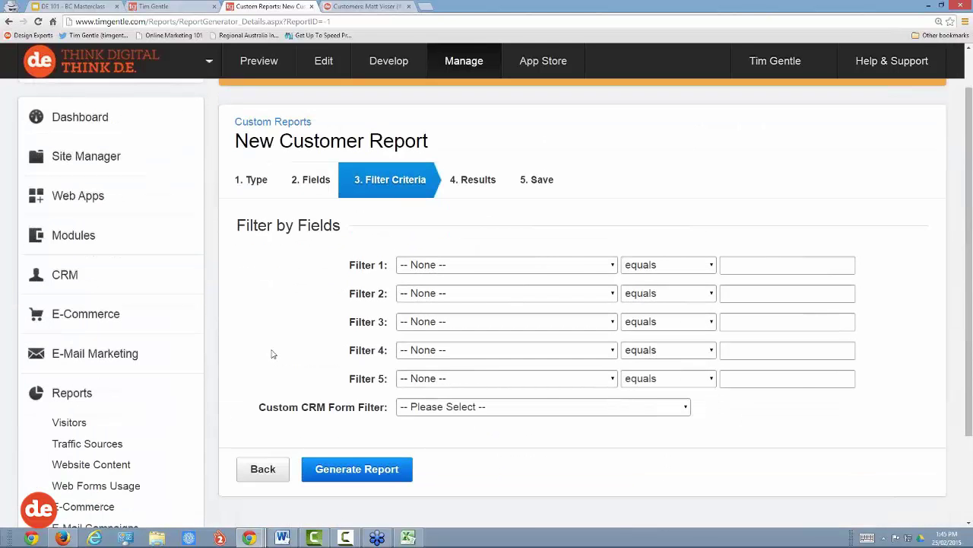
click(481, 266)
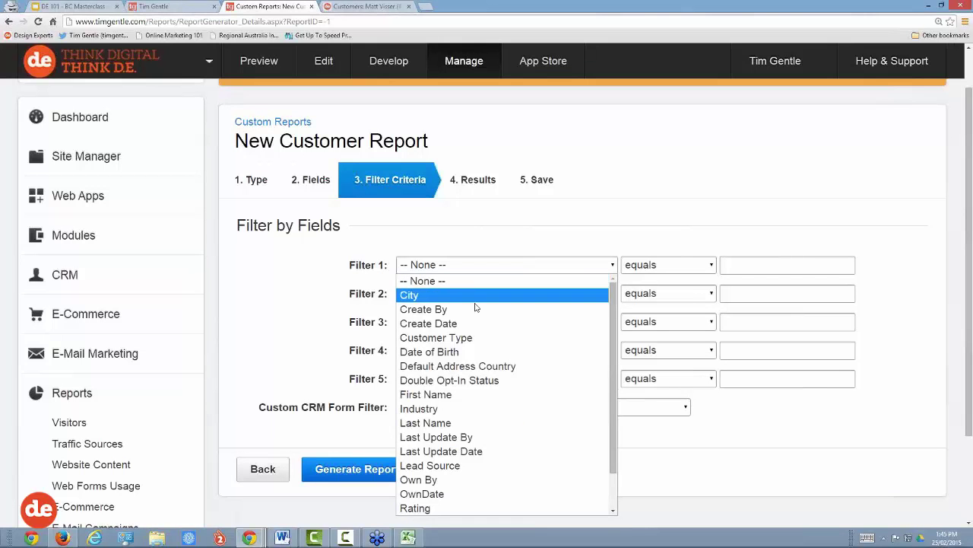
click(469, 337)
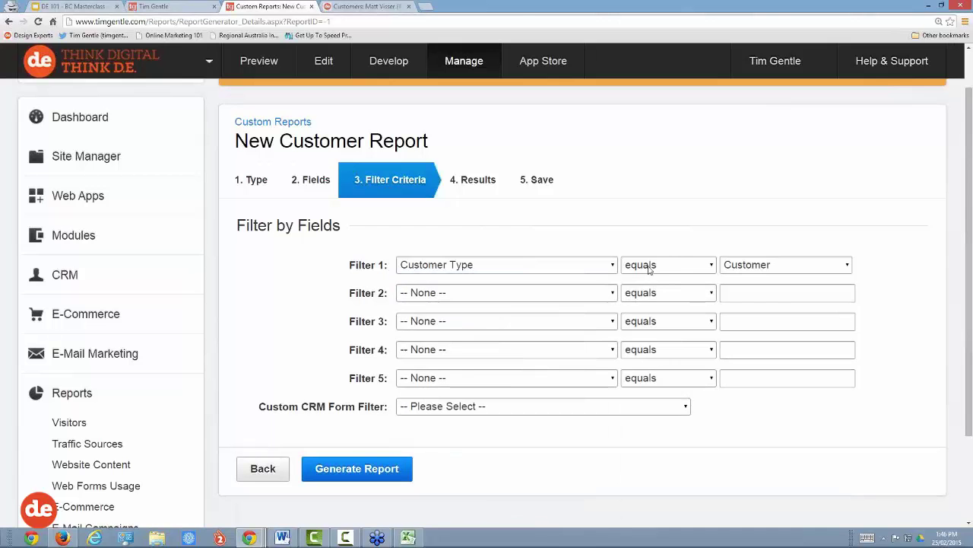
click(761, 266)
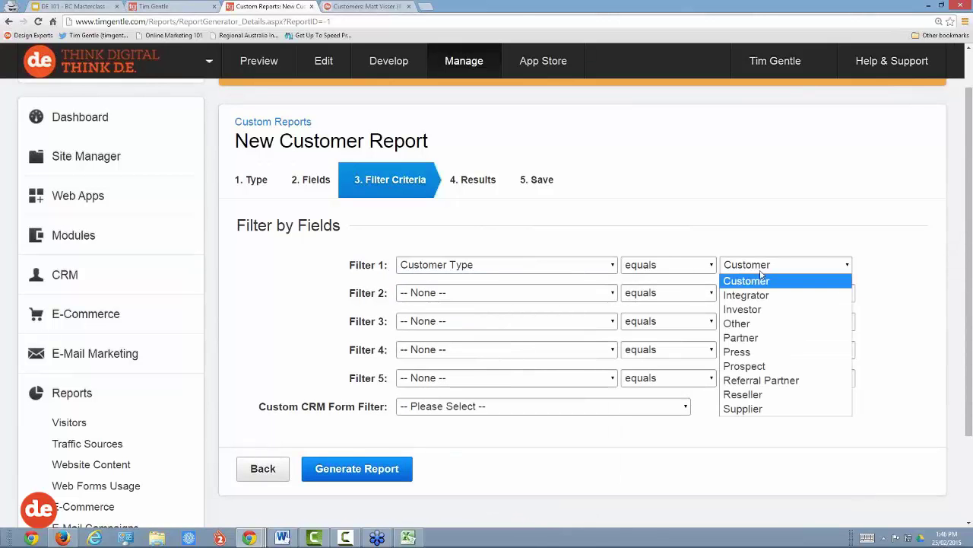
click(767, 380)
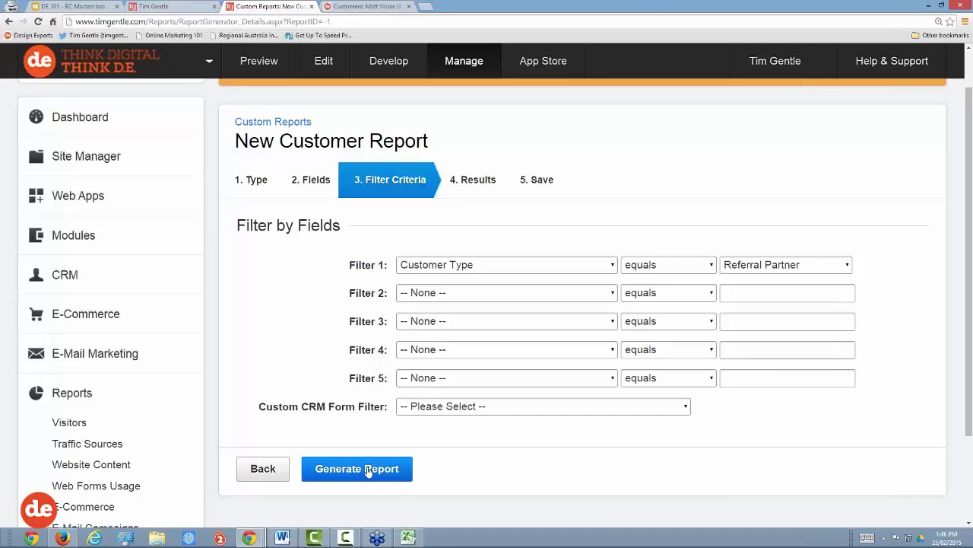
click(368, 469)
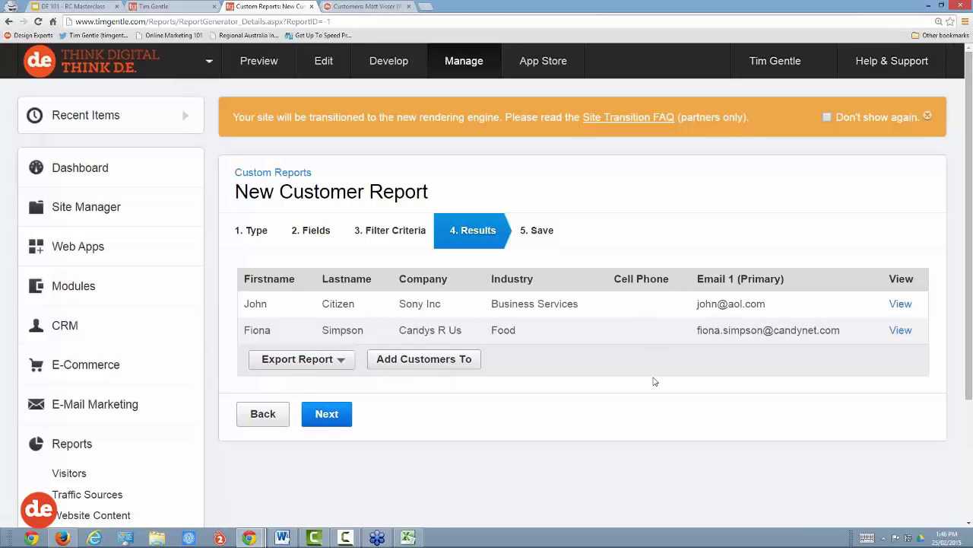
Step: Check the report's export formats without exporting anything
scroll(655, 381, down, 1)
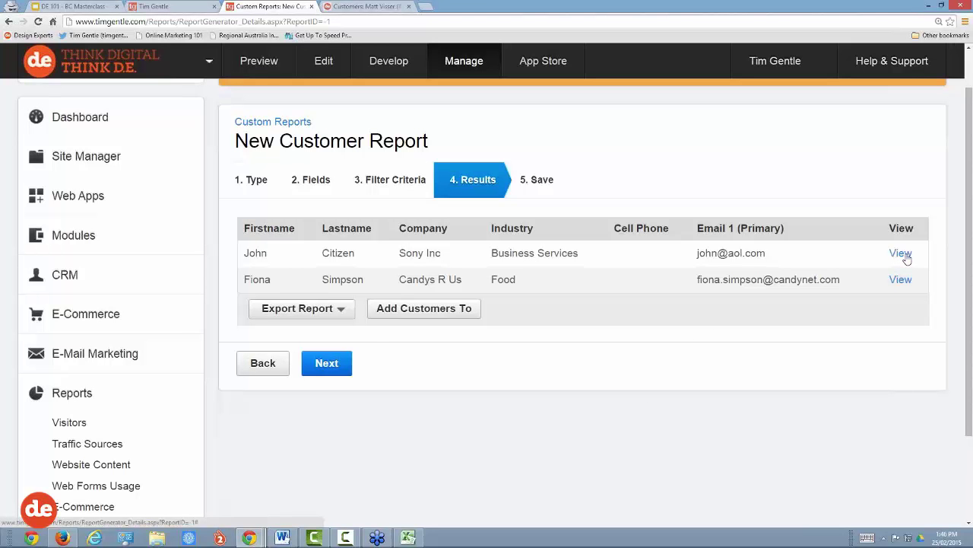
click(347, 313)
scroll(346, 313, down, 2)
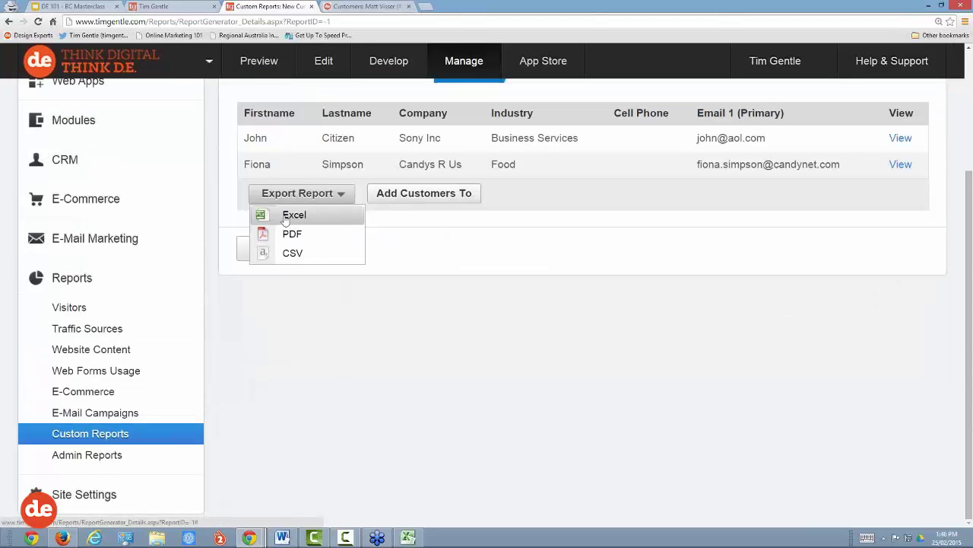
click(429, 242)
scroll(431, 247, up, 2)
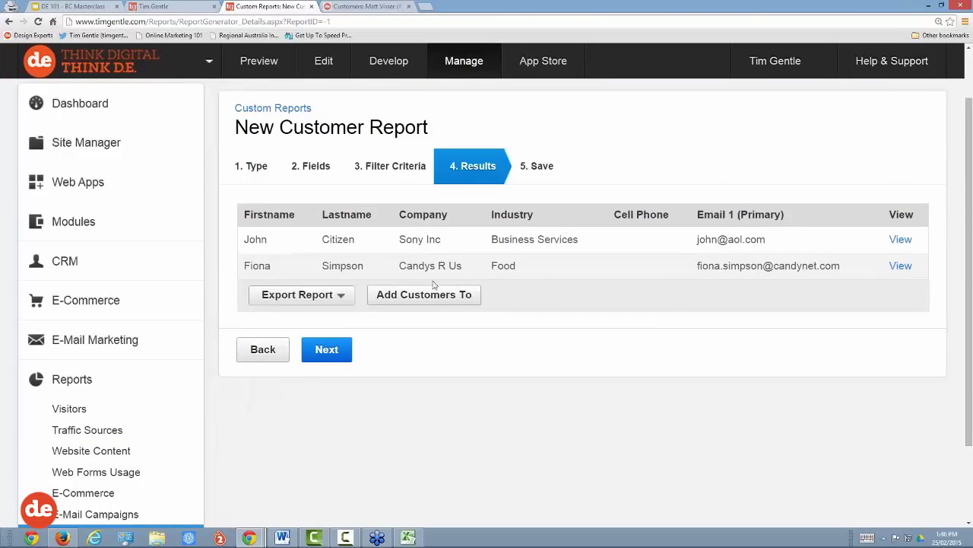
Step: Set the listed customers to be added to the Member Only Area secure zone
click(435, 294)
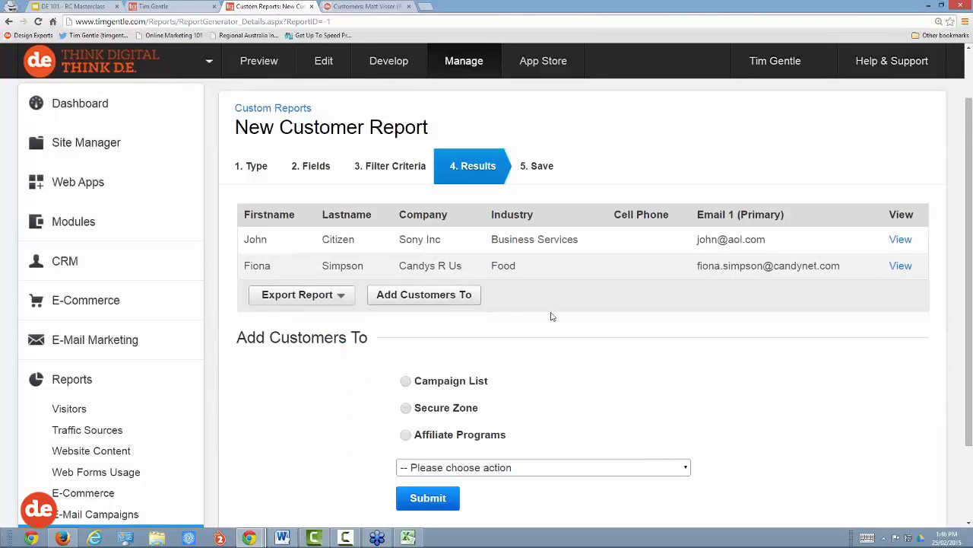
scroll(589, 319, down, 2)
click(406, 281)
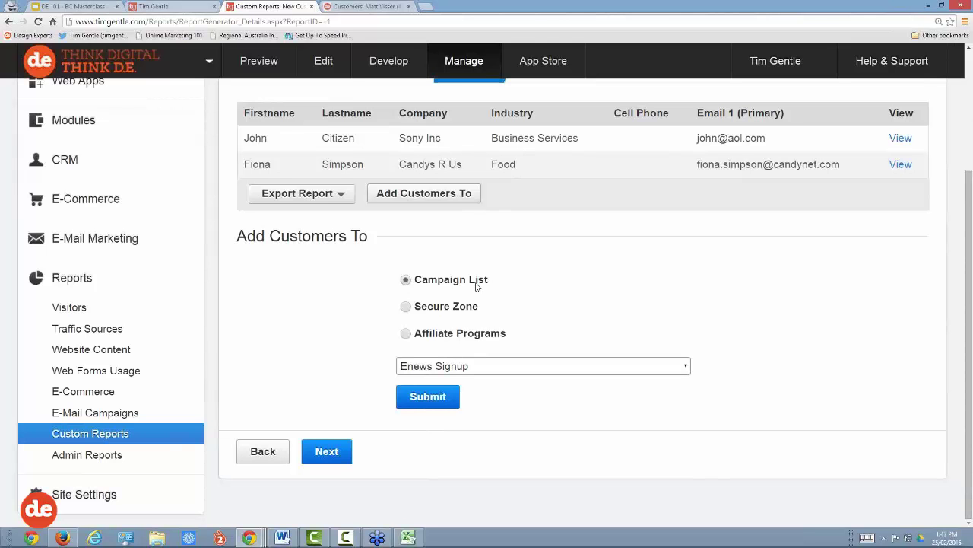
click(407, 310)
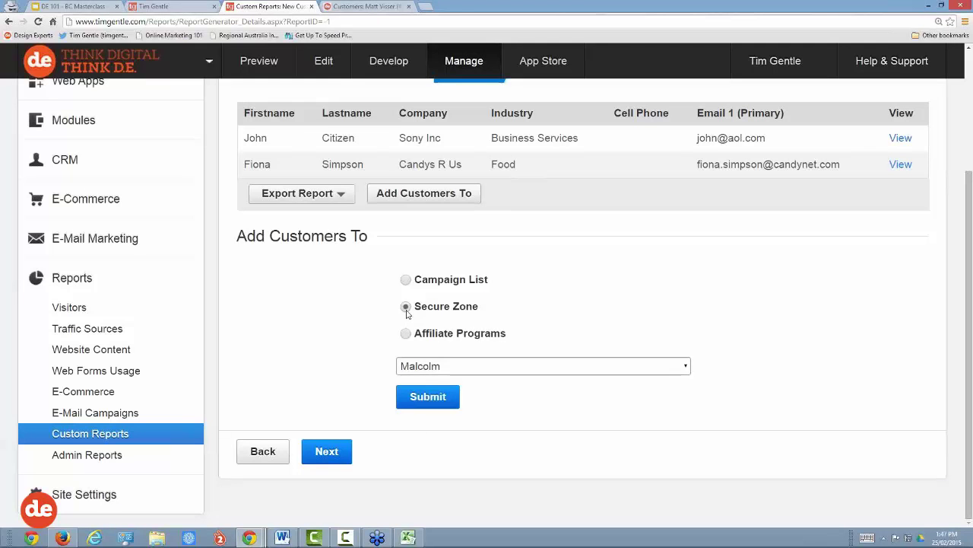
drag(501, 340, 443, 342)
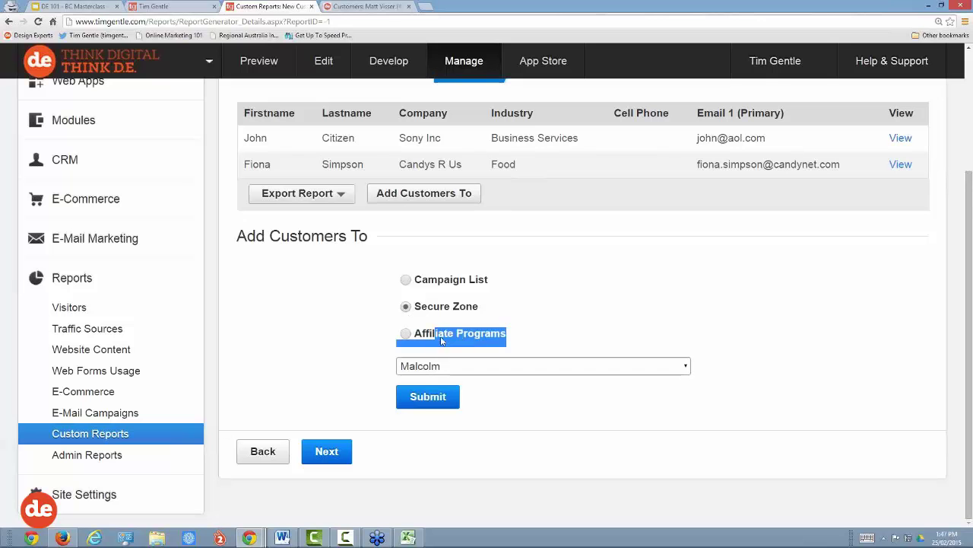
click(584, 329)
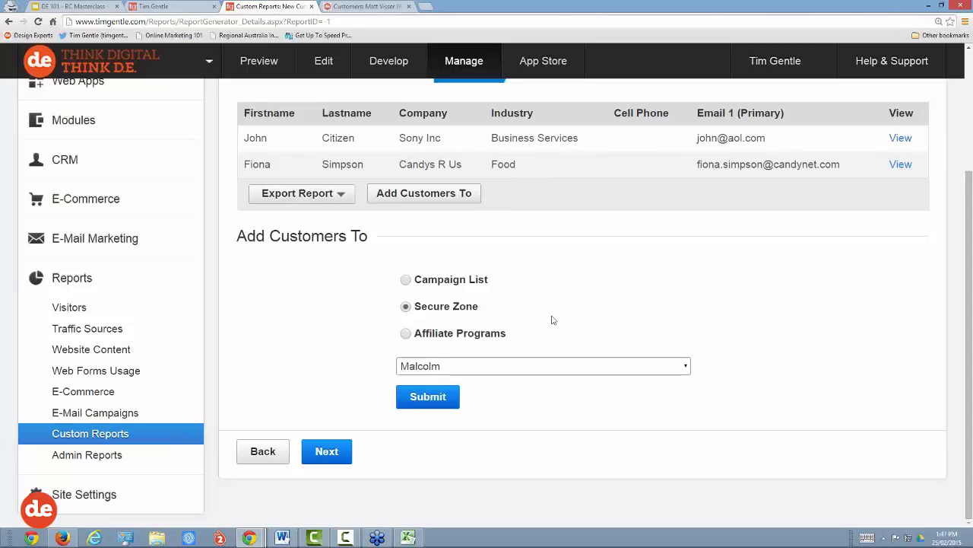
click(517, 366)
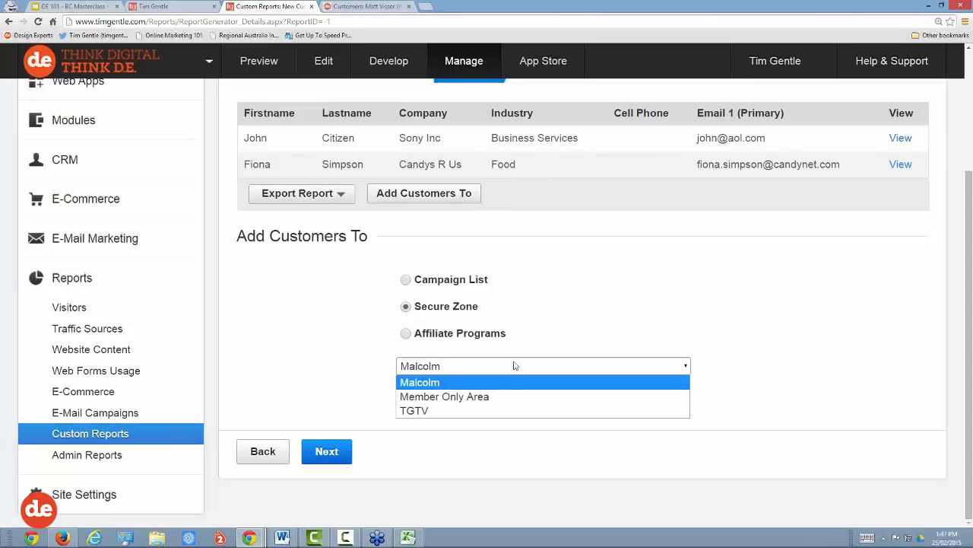
click(488, 397)
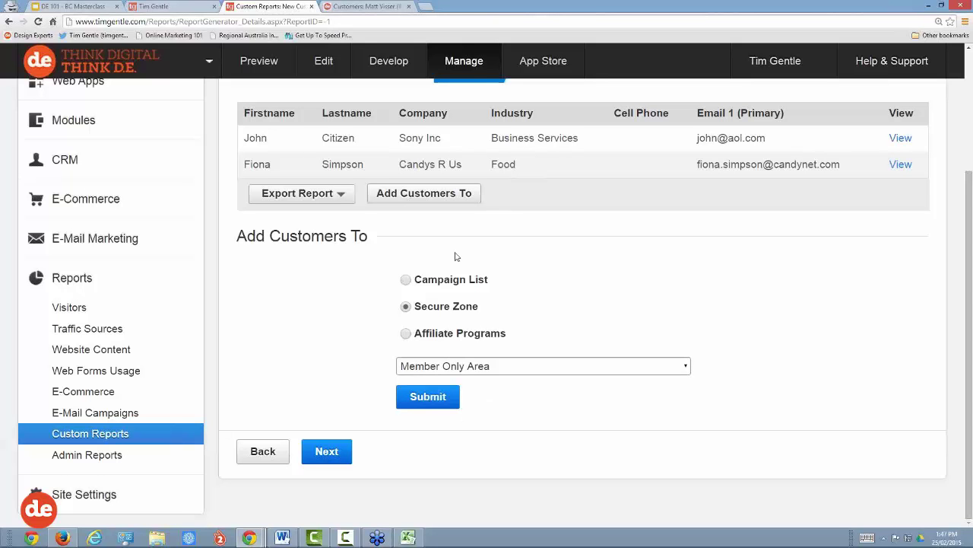
Step: Name the report 'Referral Partners' and save it
click(327, 452)
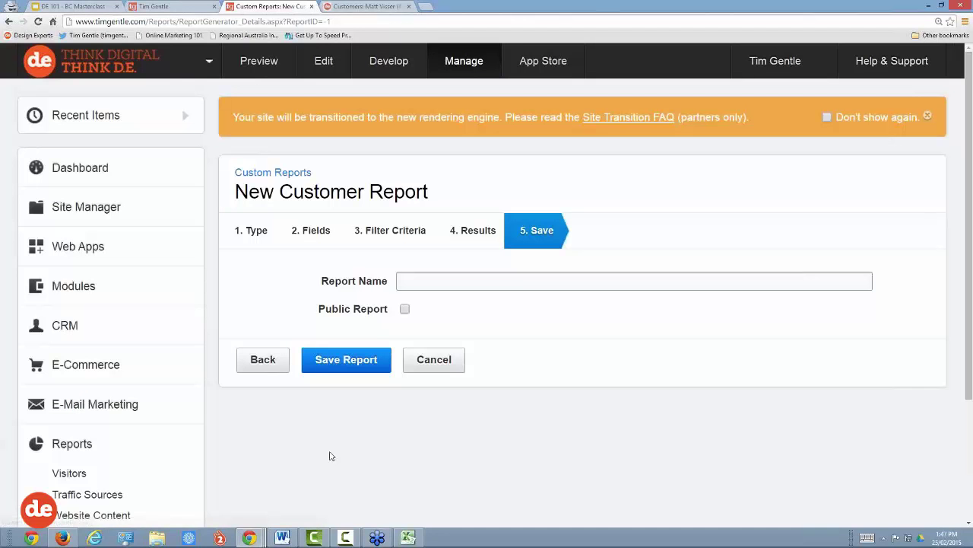
click(434, 281)
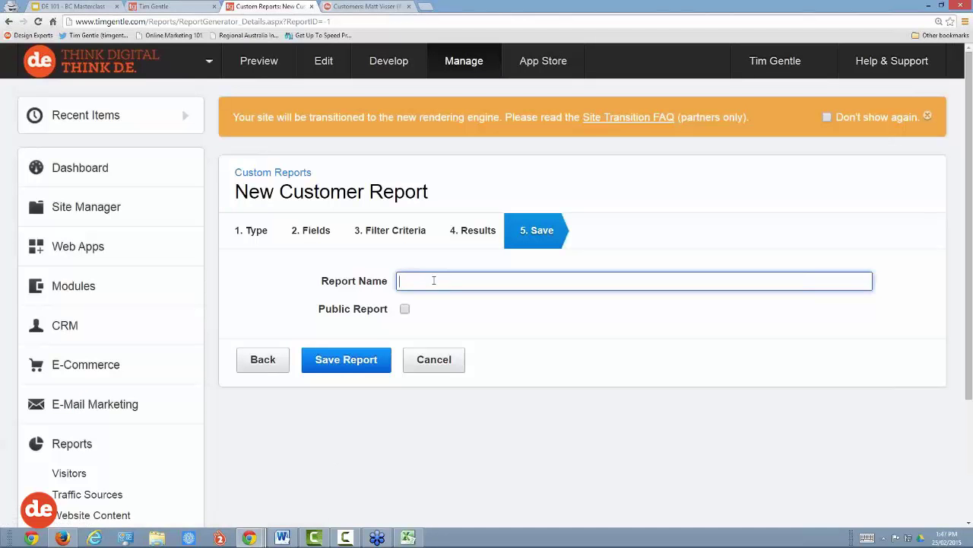
text(Referral Partners)
click(346, 360)
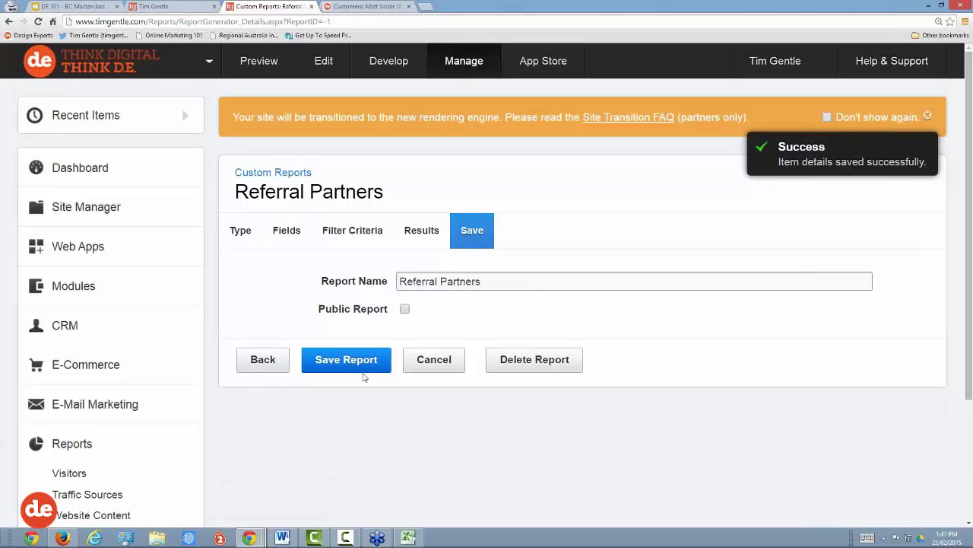
scroll(368, 379, down, 2)
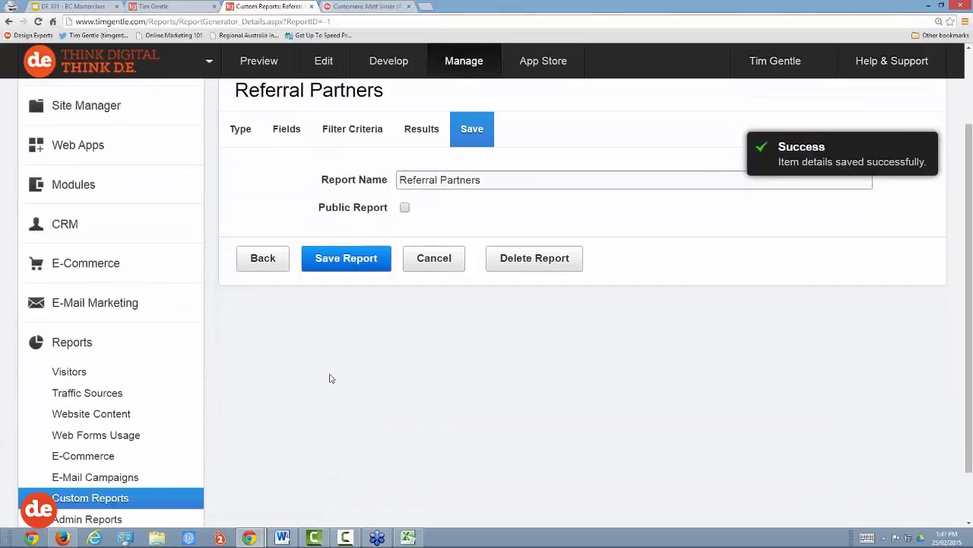
scroll(229, 380, down, 1)
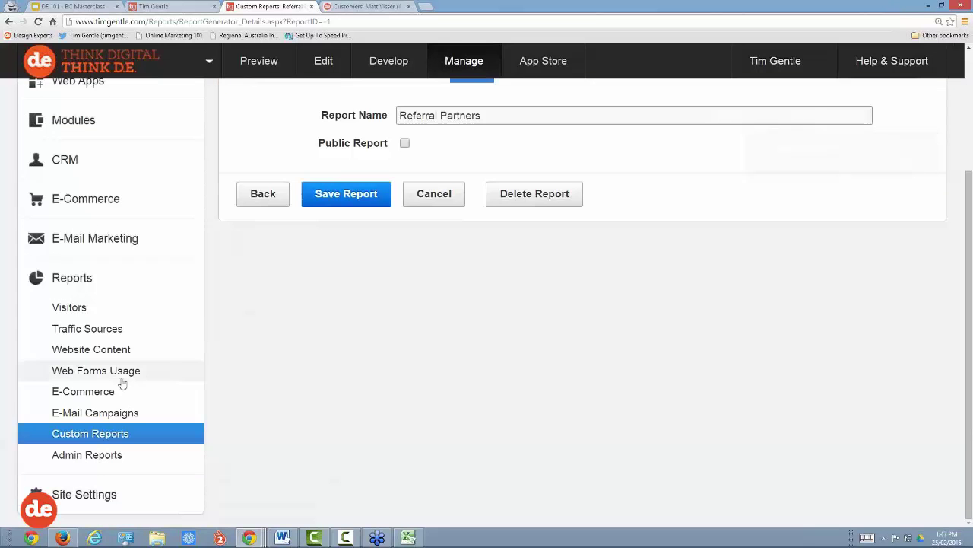
Step: Reopen the Referral Partners report from Custom Reports to view its two matching contacts
click(89, 437)
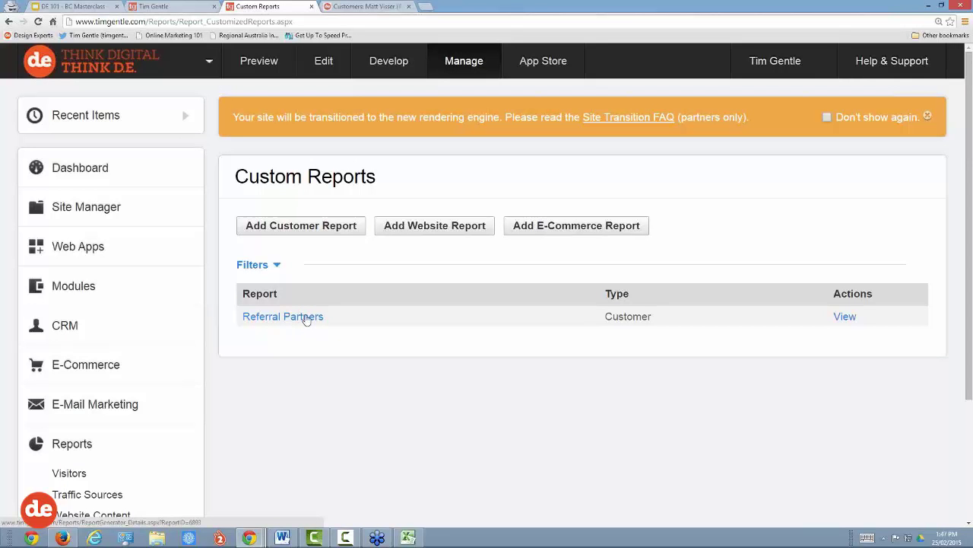
click(306, 317)
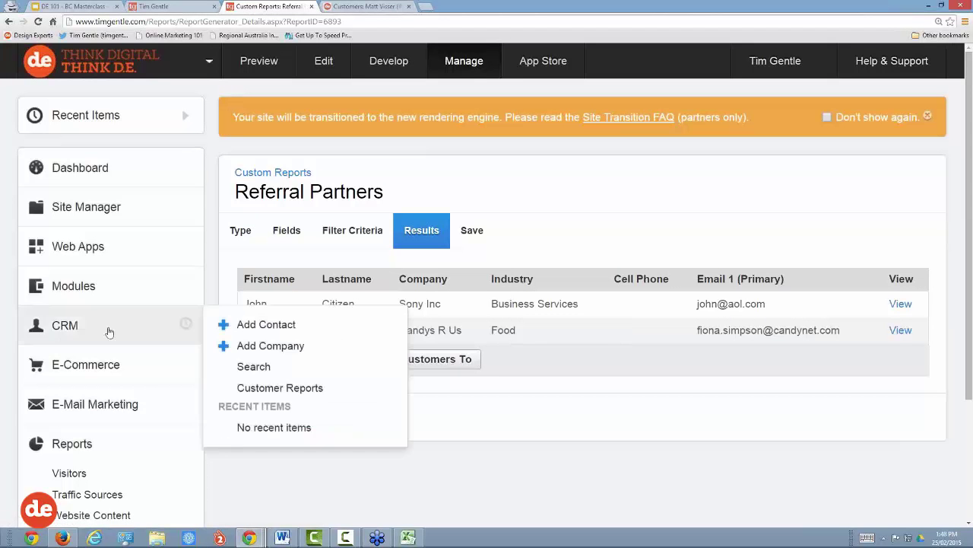
click(68, 326)
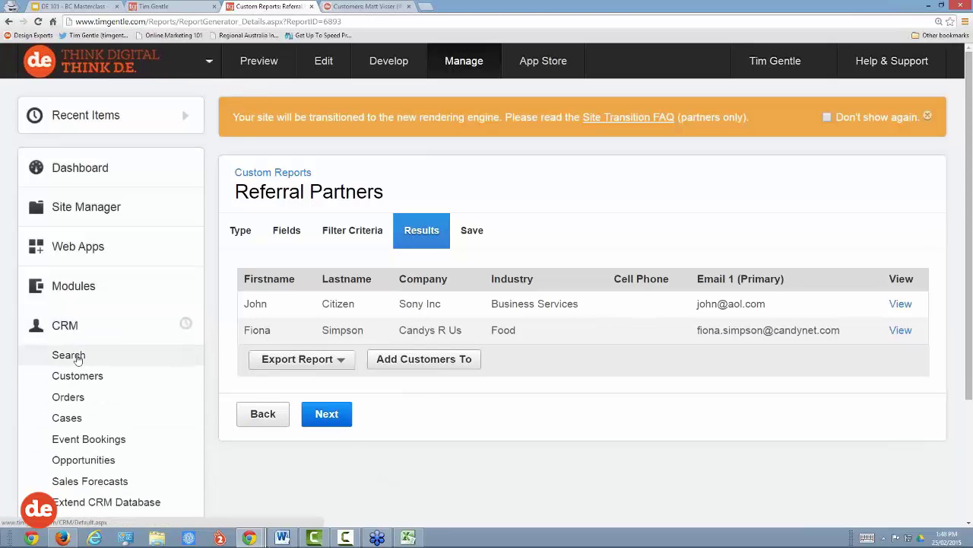
Step: Find the Sony Inc contact by surname in CRM Search, open the record, and view Campaigns Received
click(77, 359)
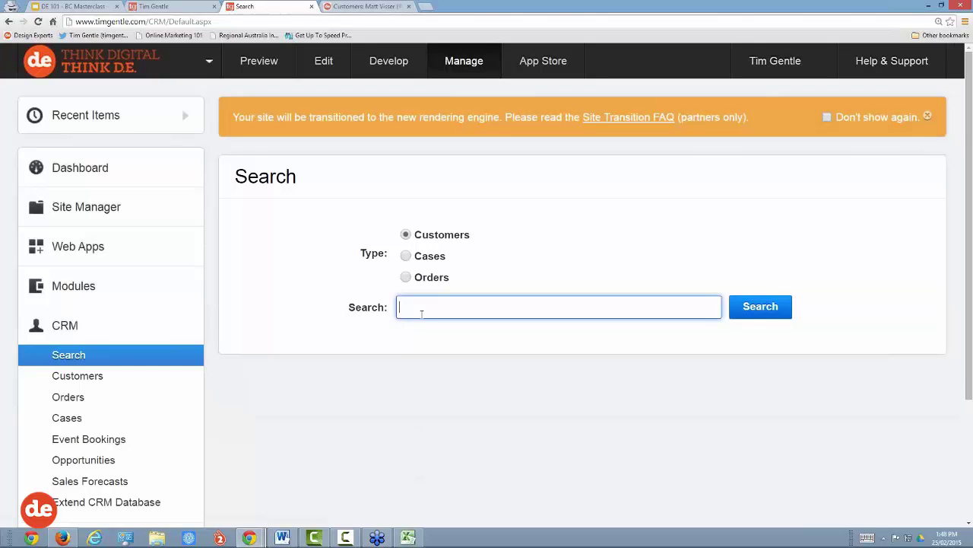
text(citi)
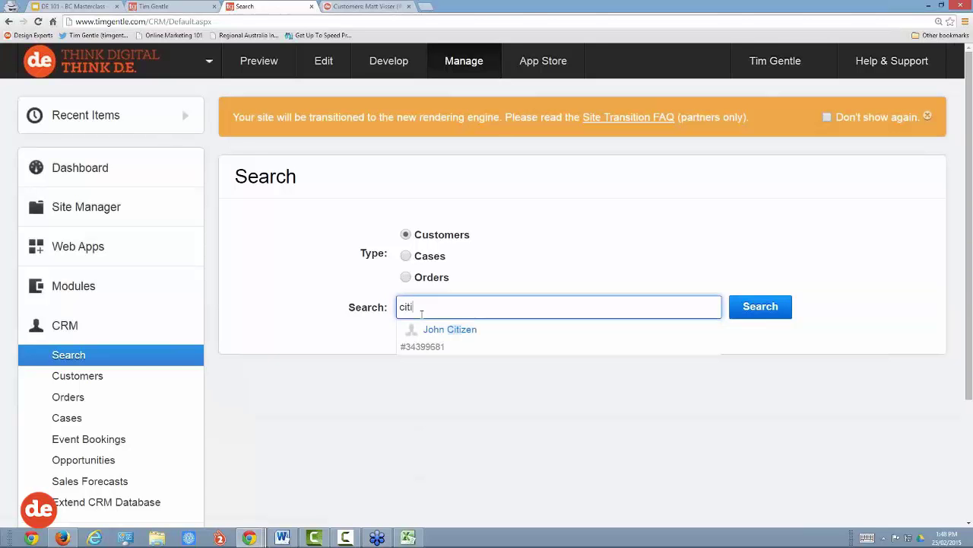
text(x)
click(437, 337)
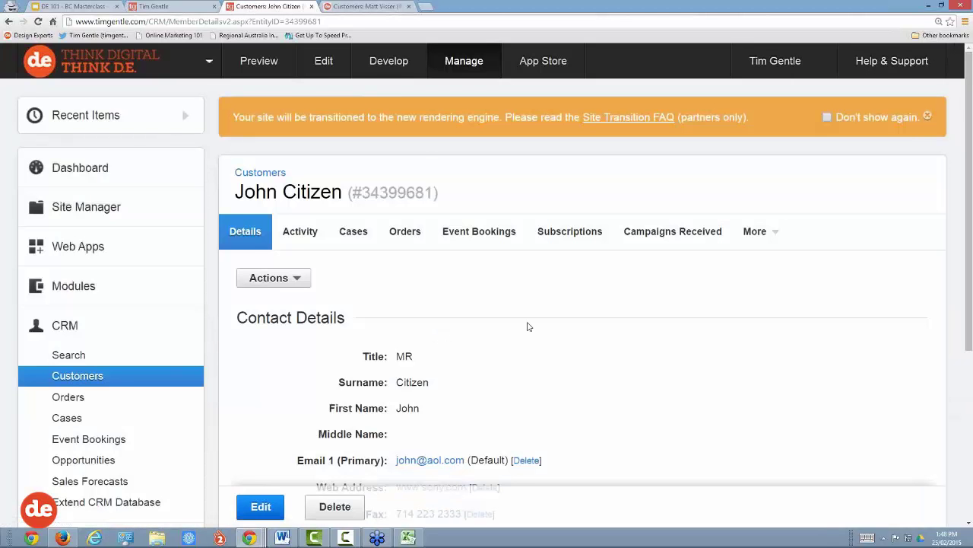
scroll(545, 324, down, 1)
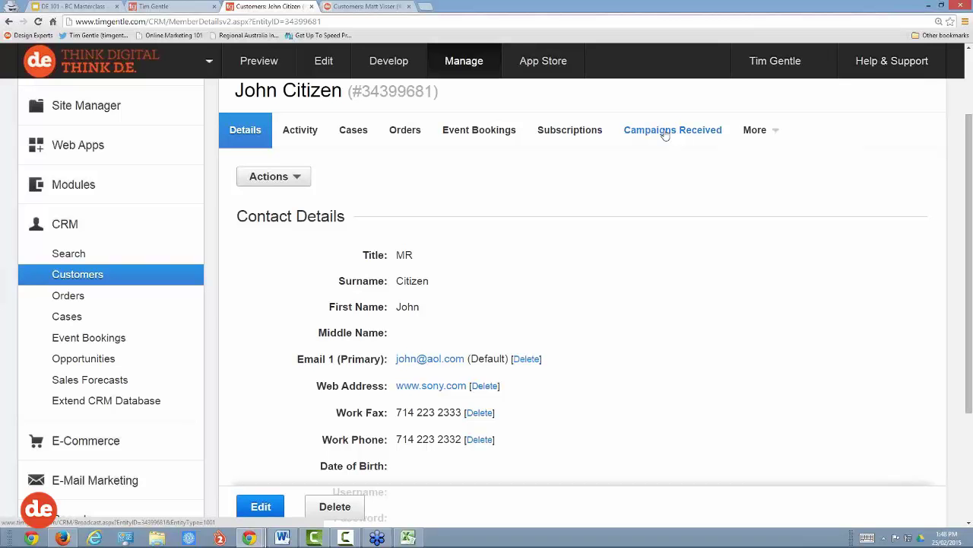
click(665, 132)
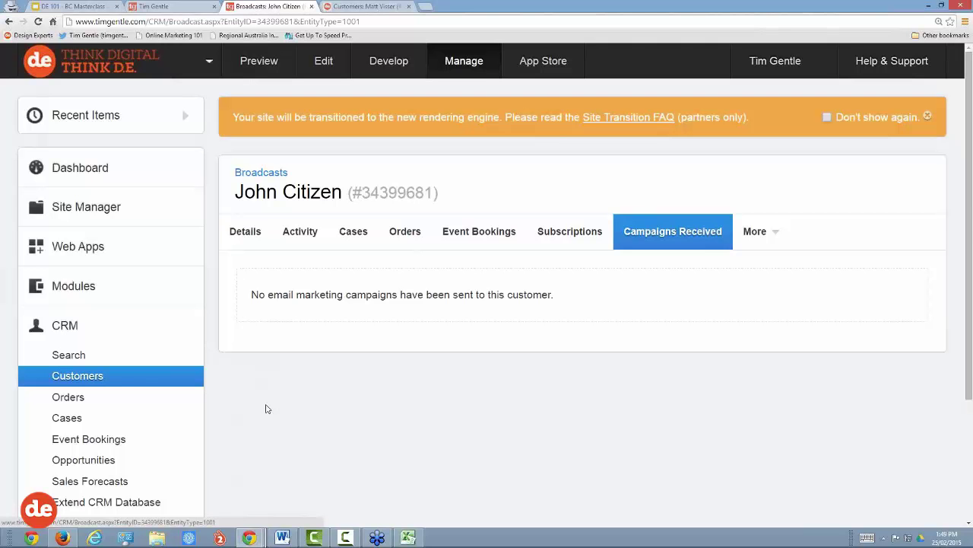
Step: Open the customer's Opportunities section from the More menu, showing no opportunities yet
drag(234, 191, 344, 192)
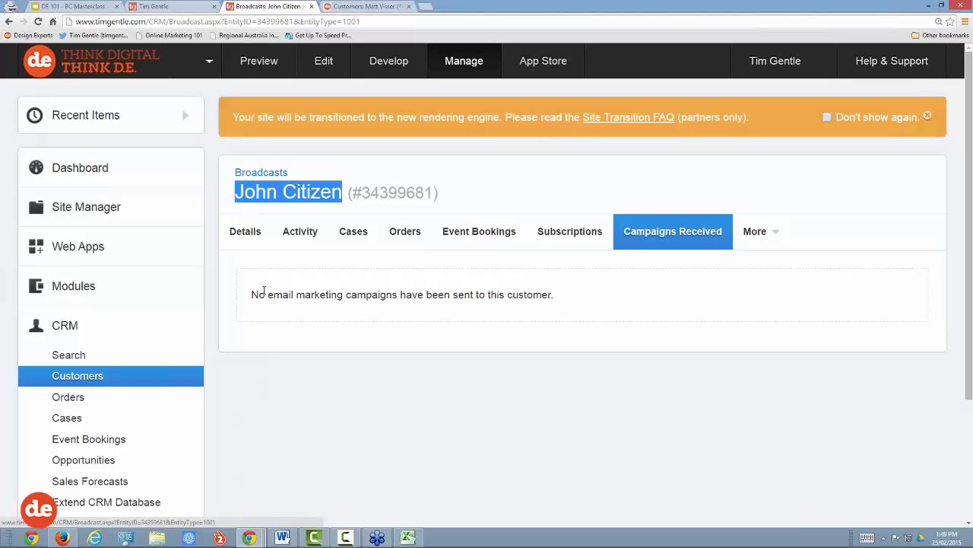
click(760, 233)
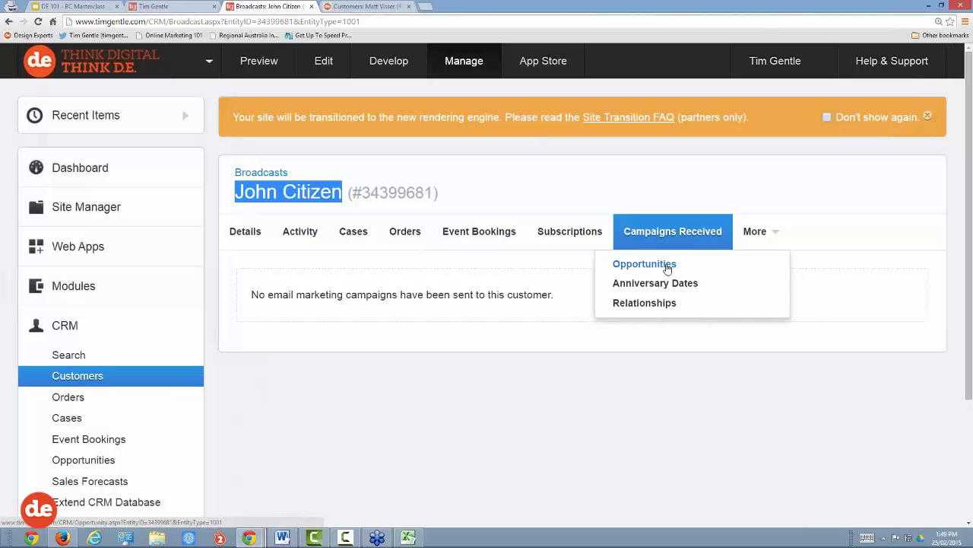
click(667, 267)
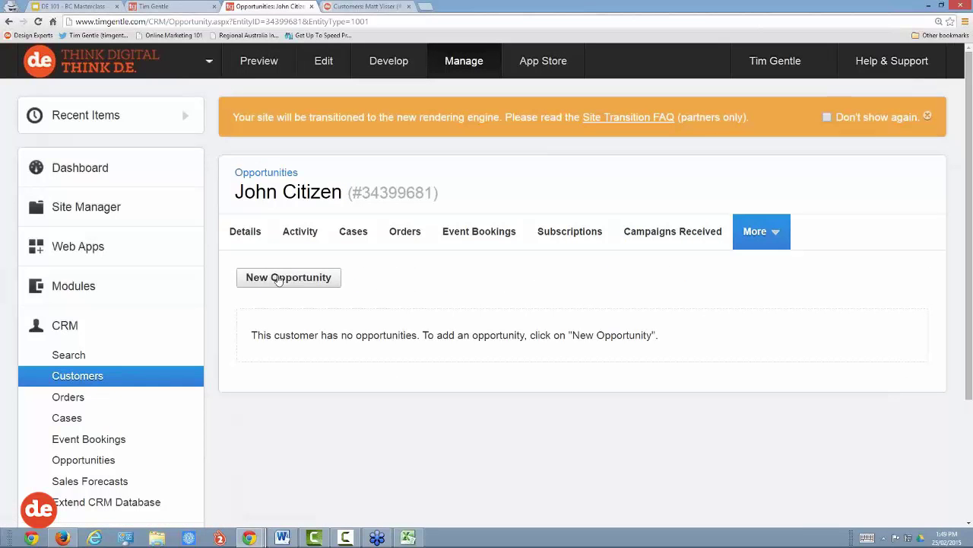
Step: Start a new opportunity named 'Sell his home' with type Existing Business
click(278, 278)
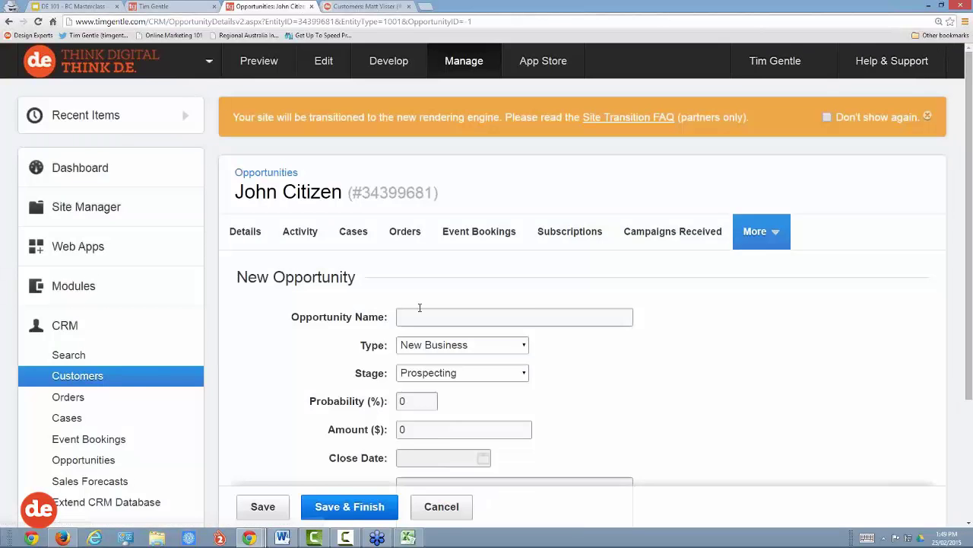
scroll(426, 244, down, 1)
click(425, 217)
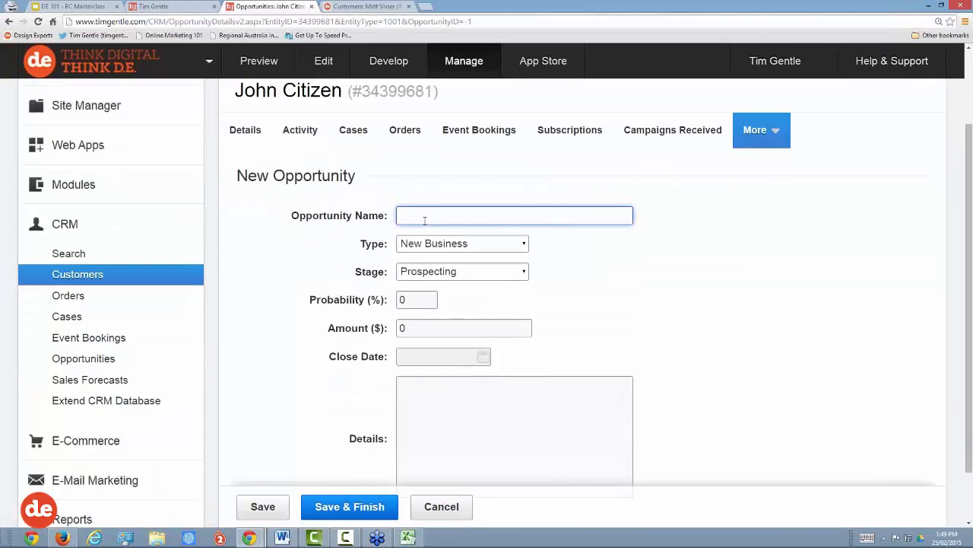
text(Sell his home)
drag(400, 216, 496, 214)
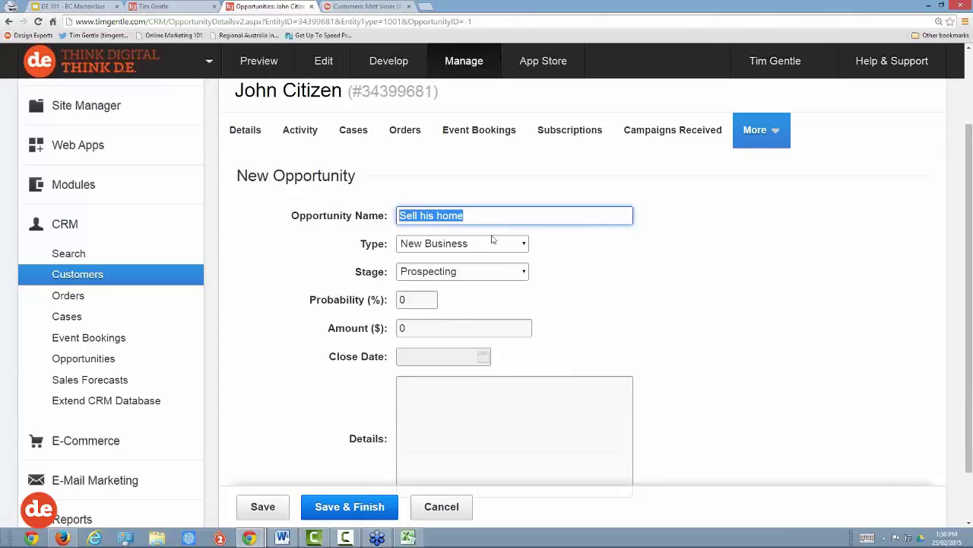
click(493, 244)
click(493, 245)
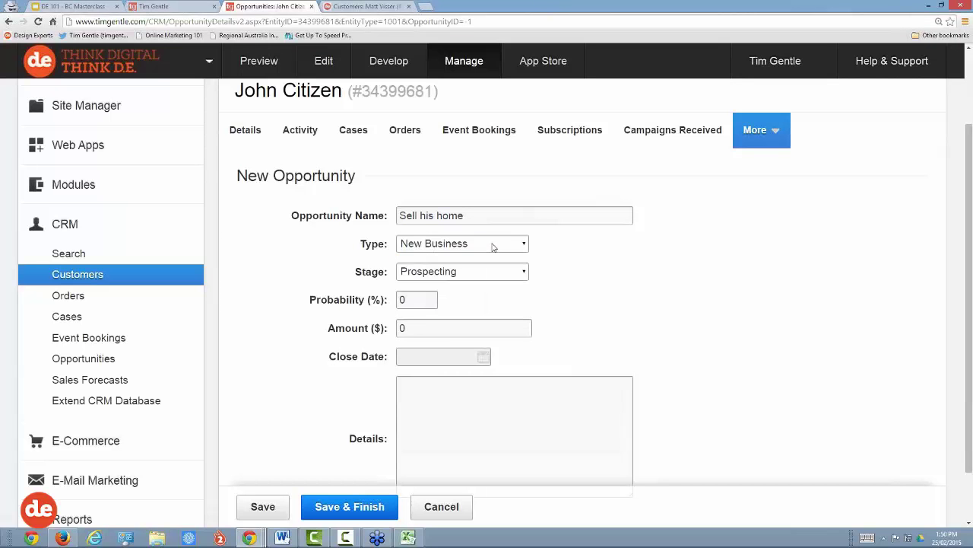
click(493, 245)
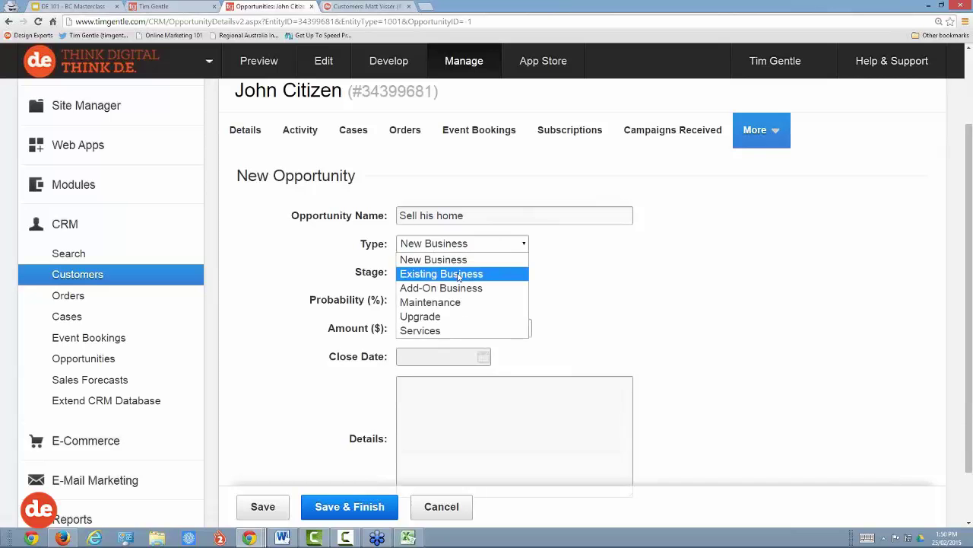
click(459, 275)
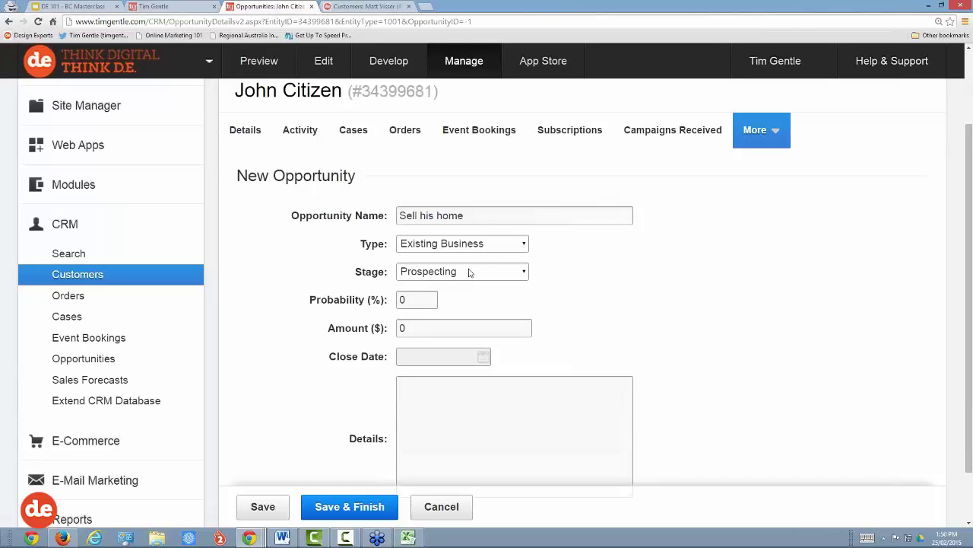
Step: Set the opportunity stage to Needs Analysis, probability to 80% and amount to 10,000
click(472, 272)
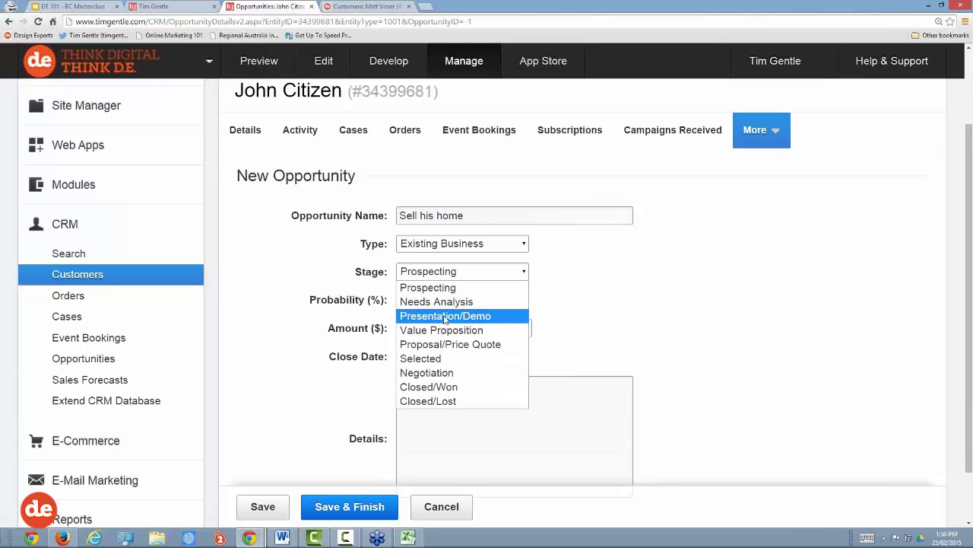
click(453, 302)
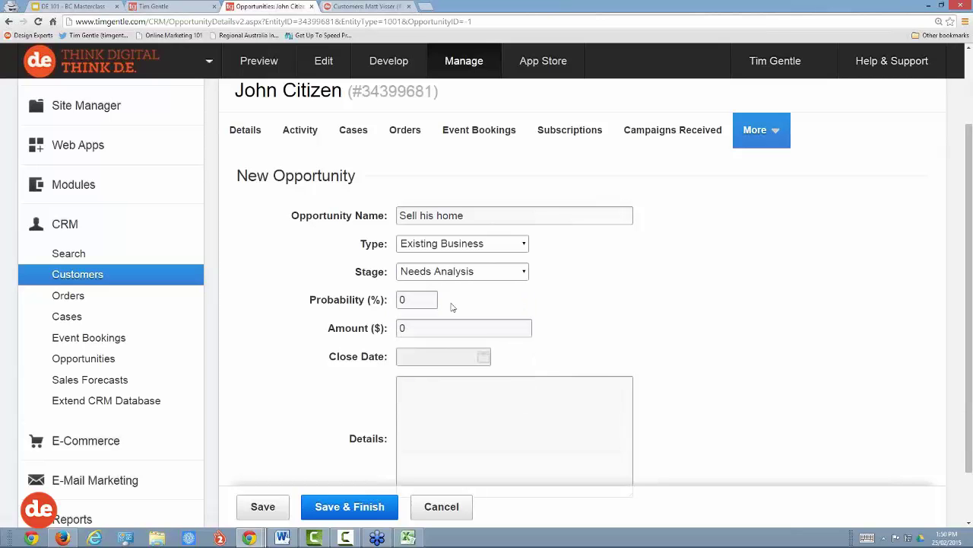
click(421, 302)
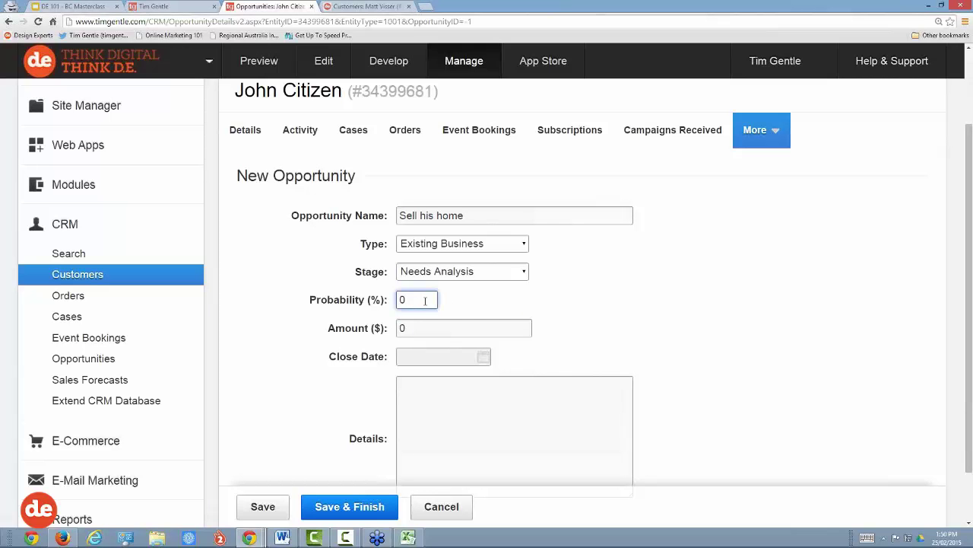
key(ctrl+a)
text(80)
click(416, 328)
key(ctrl+a)
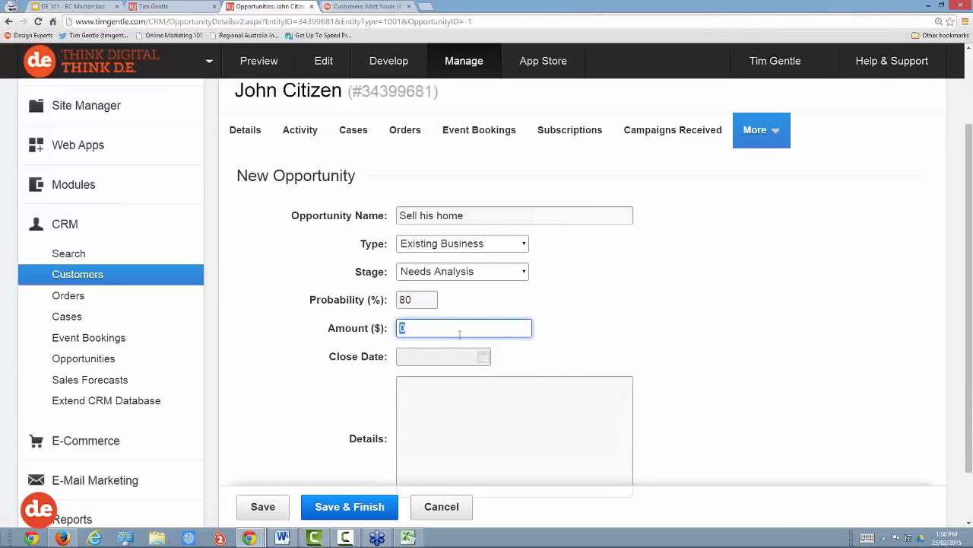
text(10,000)
scroll(552, 354, down, 1)
Step: Set the opportunity's close date to 11-Mar-2015 in the calendar picker
click(487, 307)
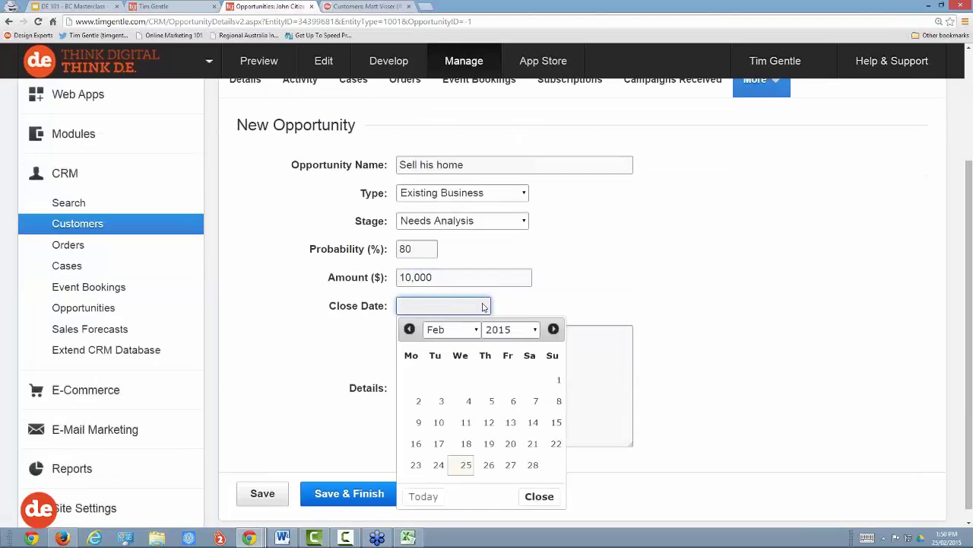
scroll(502, 417, down, 1)
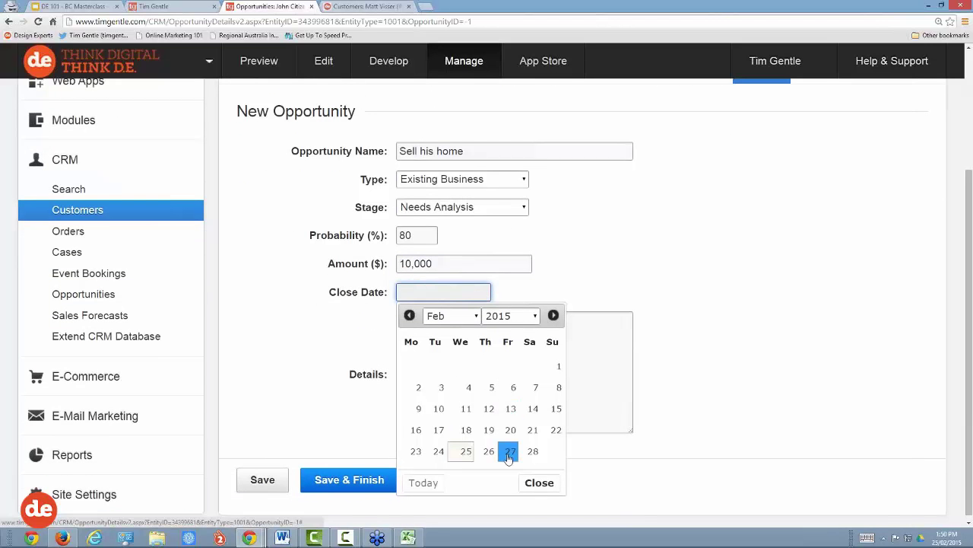
click(450, 317)
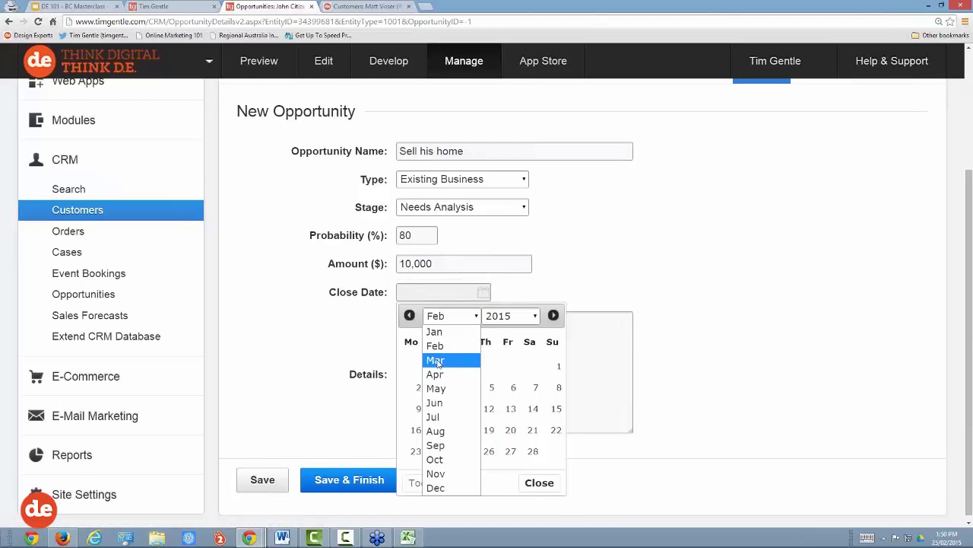
click(437, 361)
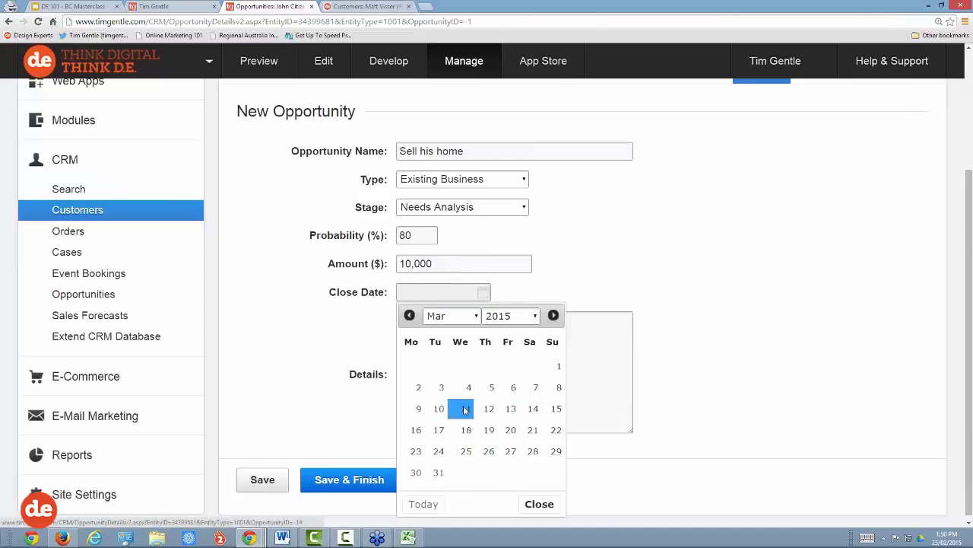
click(465, 410)
Step: Add a details note about meeting the customer and his new property to market, then save
click(431, 323)
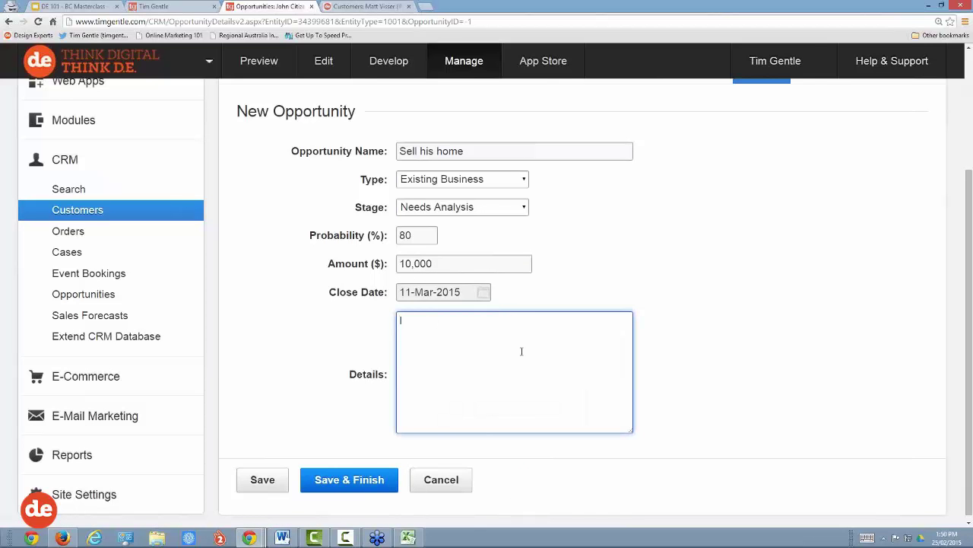
text(I met John at a function la)
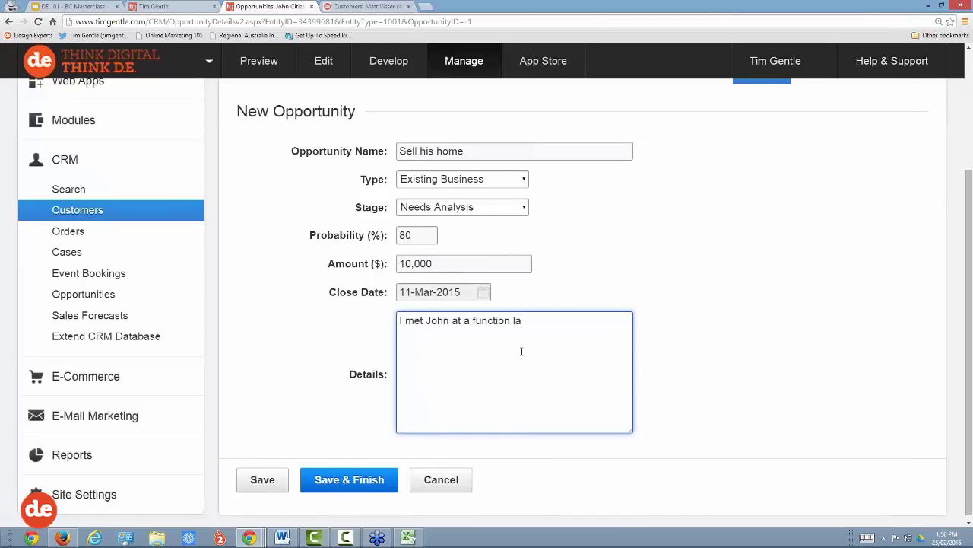
text(st weeke)
key(BackSpace)
text(and he men)
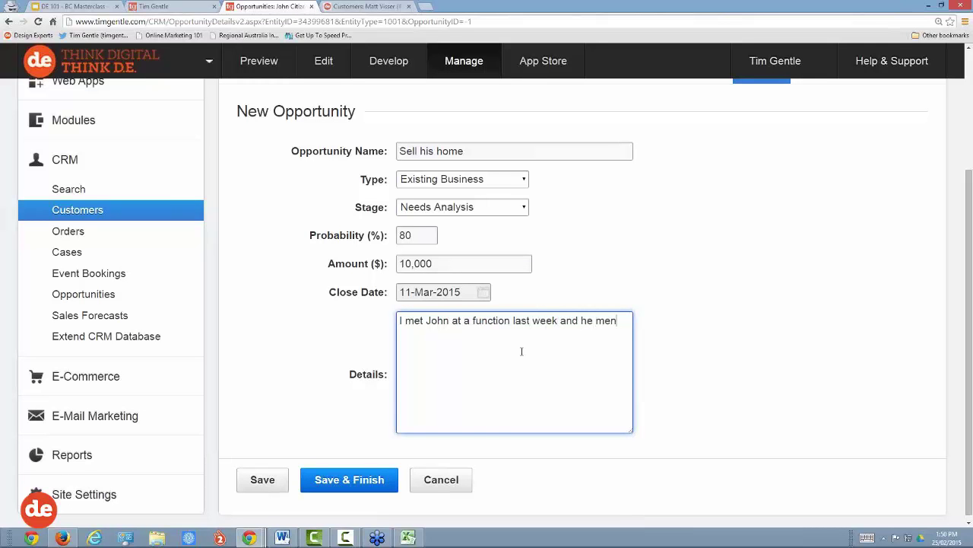
text(tioned that h)
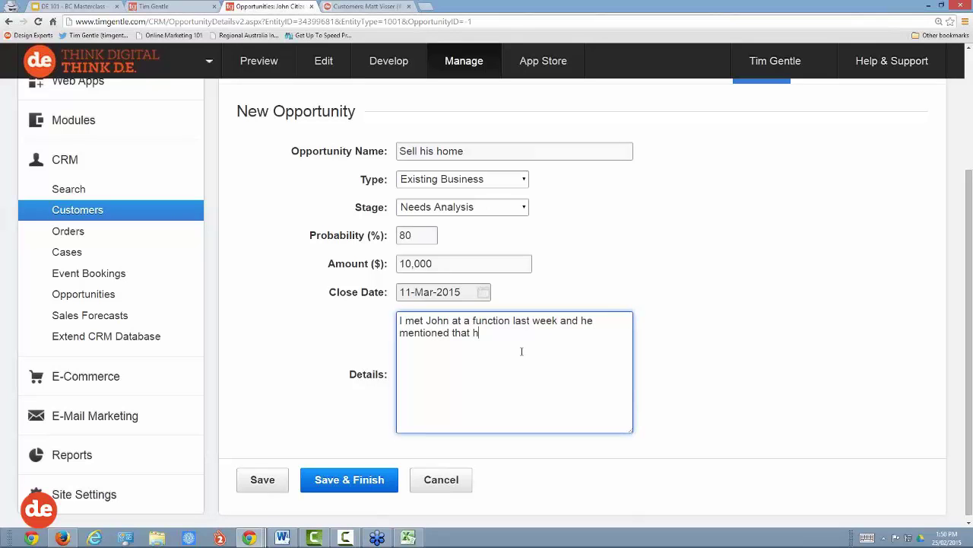
text(e had a new propo)
key(BackSpace)
text(erty)
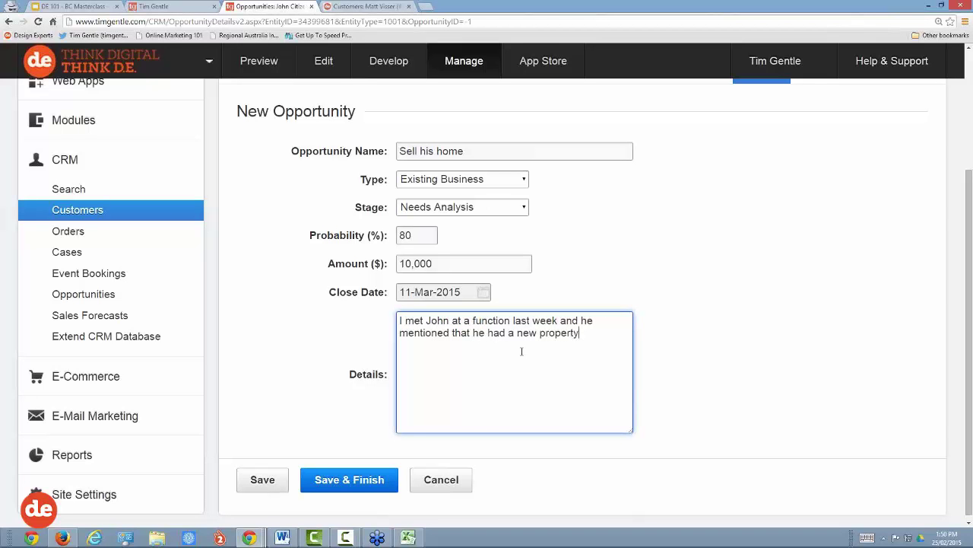
text( he wanted to market etc)
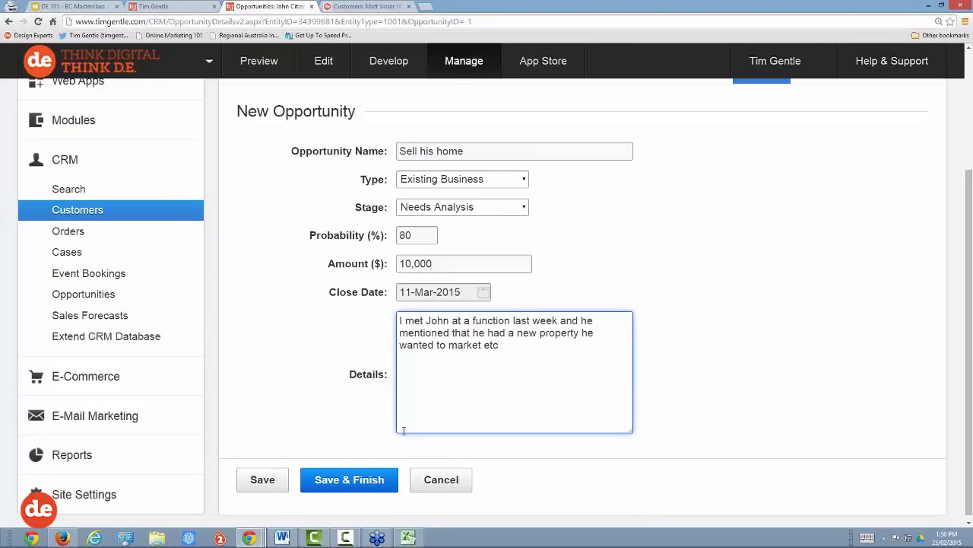
click(340, 483)
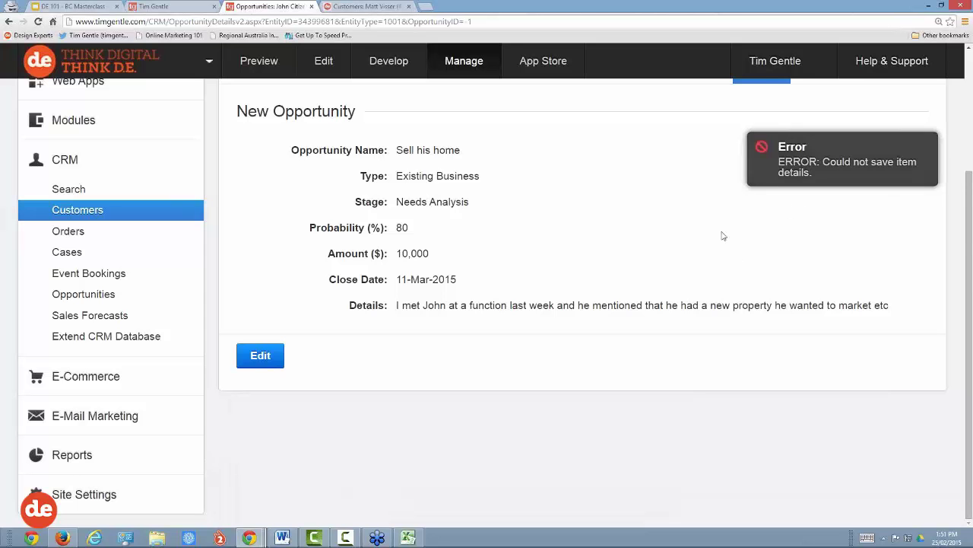
Step: Open the customer's Anniversary Dates section from the More menu
scroll(461, 199, up, 3)
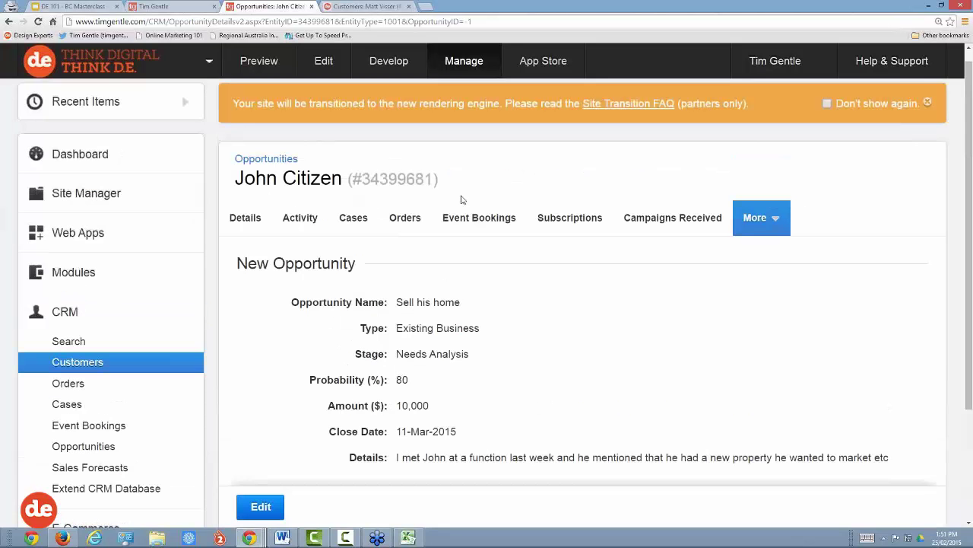
drag(343, 179, 232, 180)
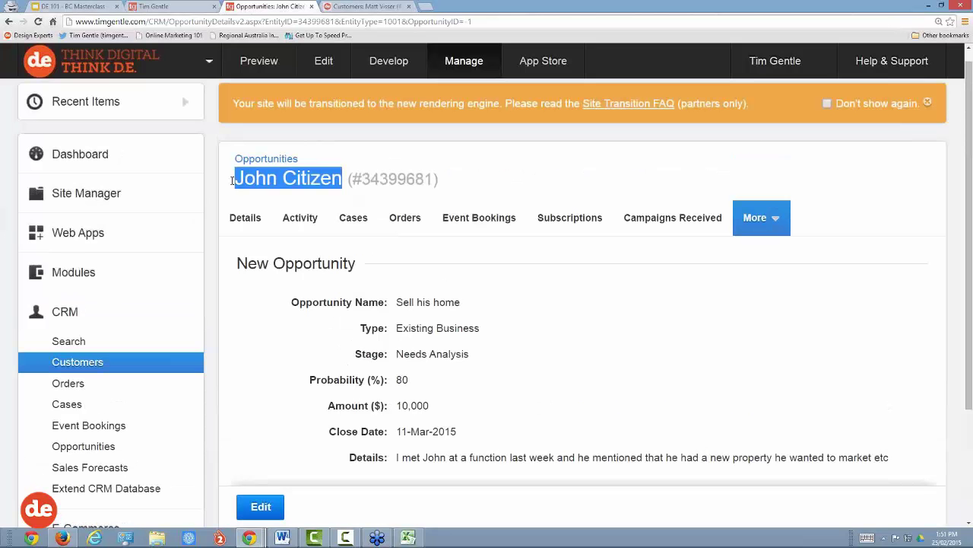
click(763, 218)
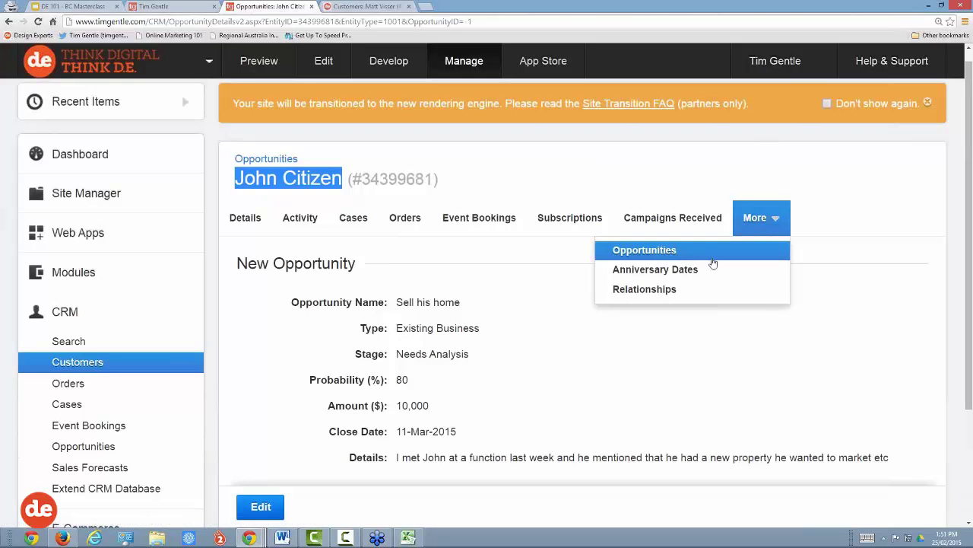
click(667, 274)
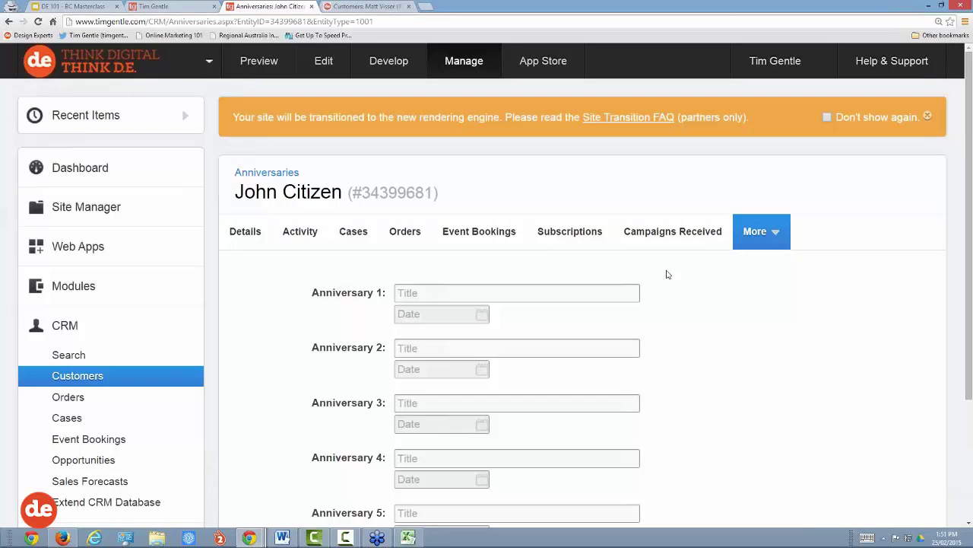
scroll(677, 275, down, 1)
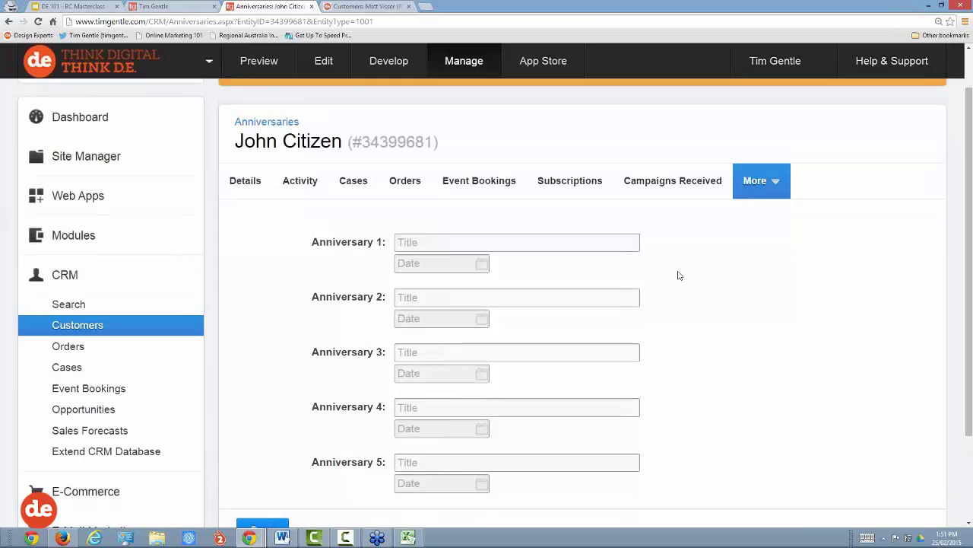
scroll(684, 275, down, 2)
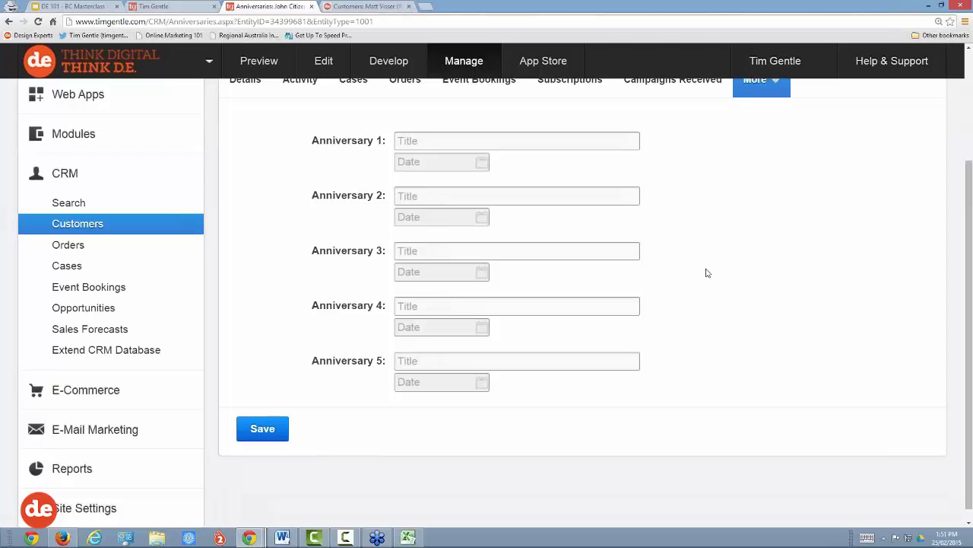
Step: Set Anniversary 1 to 'Car Service (12 Month)' dated 25-Feb-2015 and save
click(410, 139)
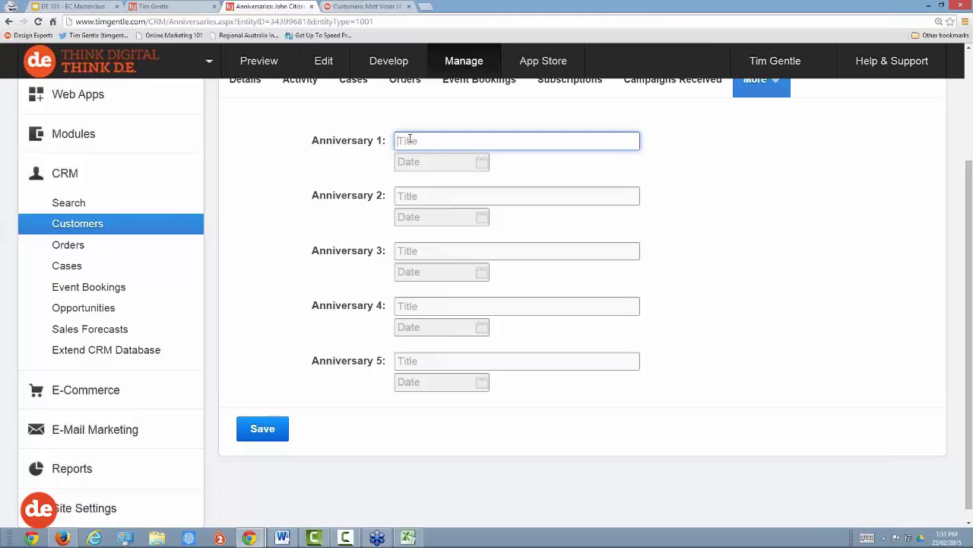
text(Car Service (12 Month))
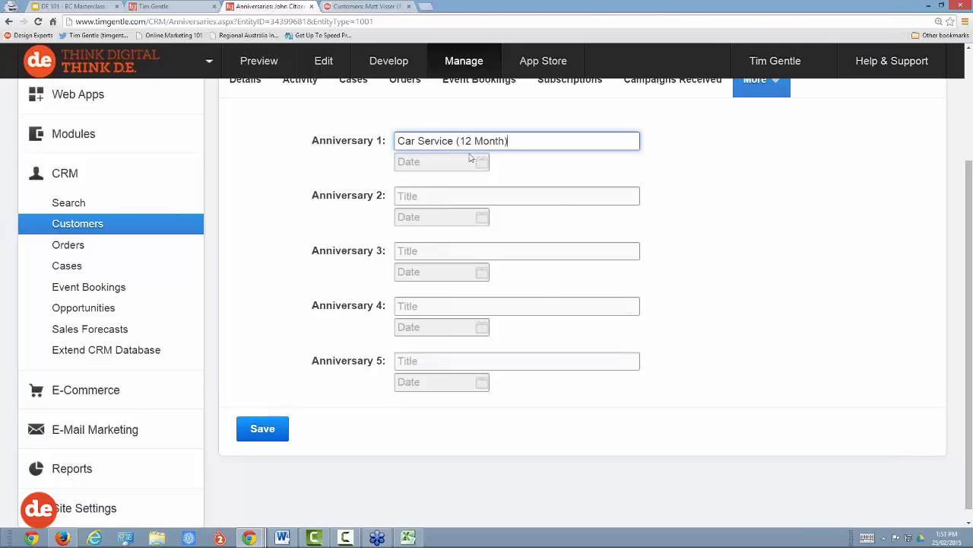
click(477, 165)
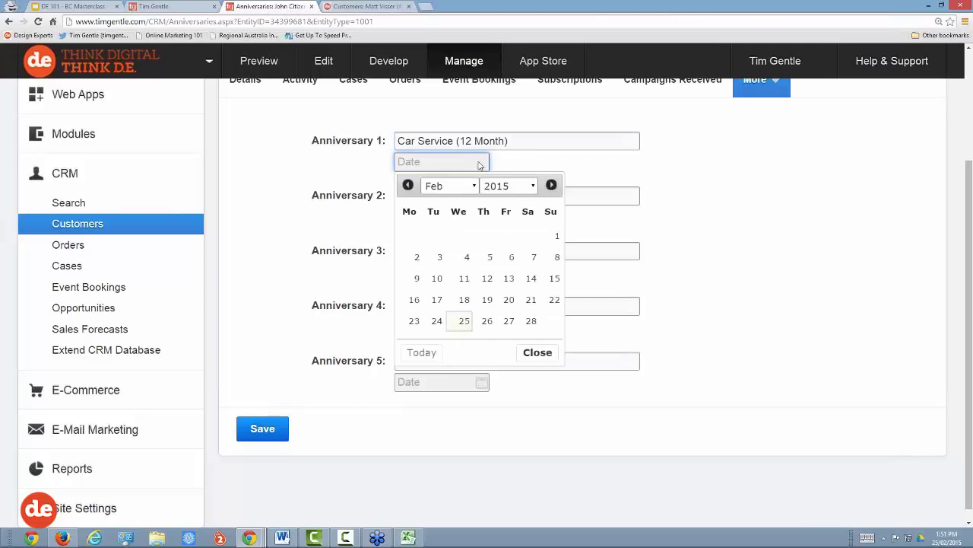
click(464, 324)
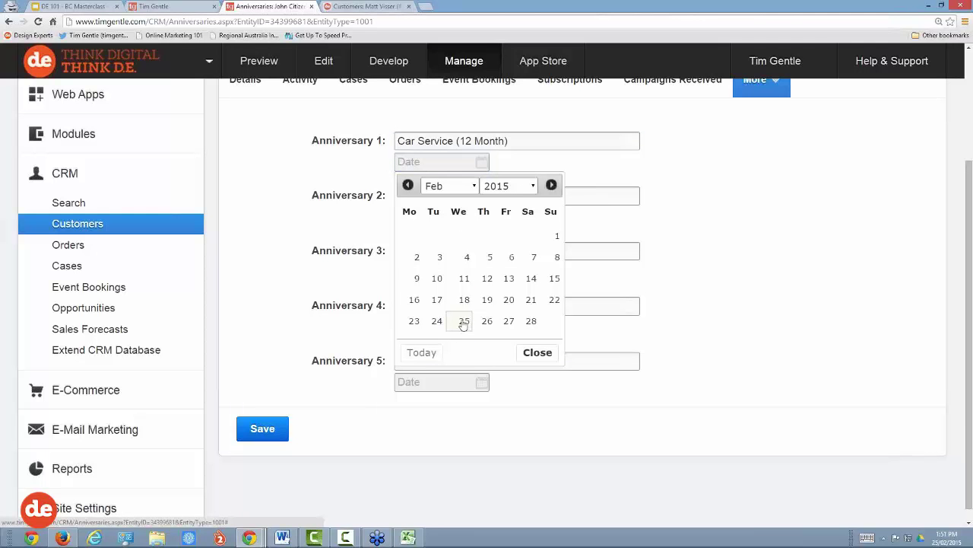
click(463, 323)
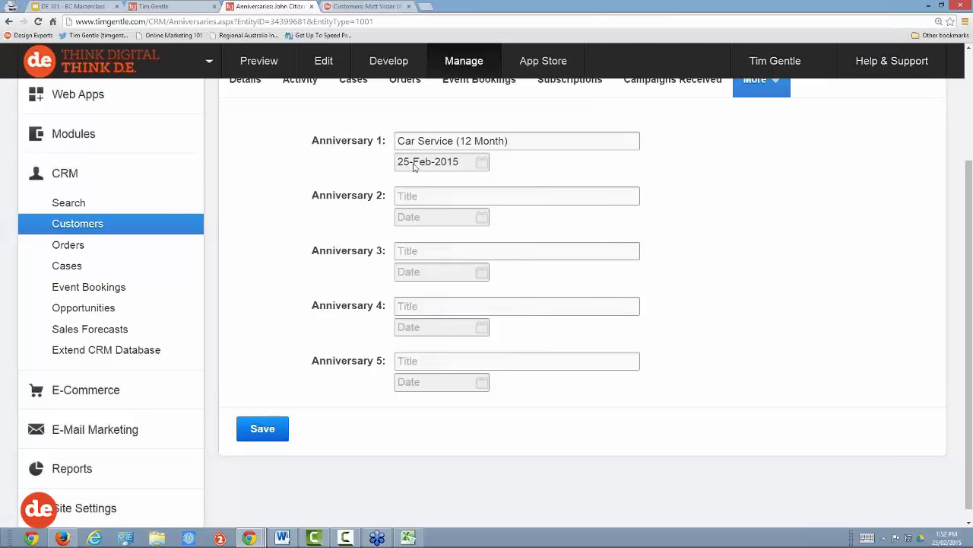
click(473, 164)
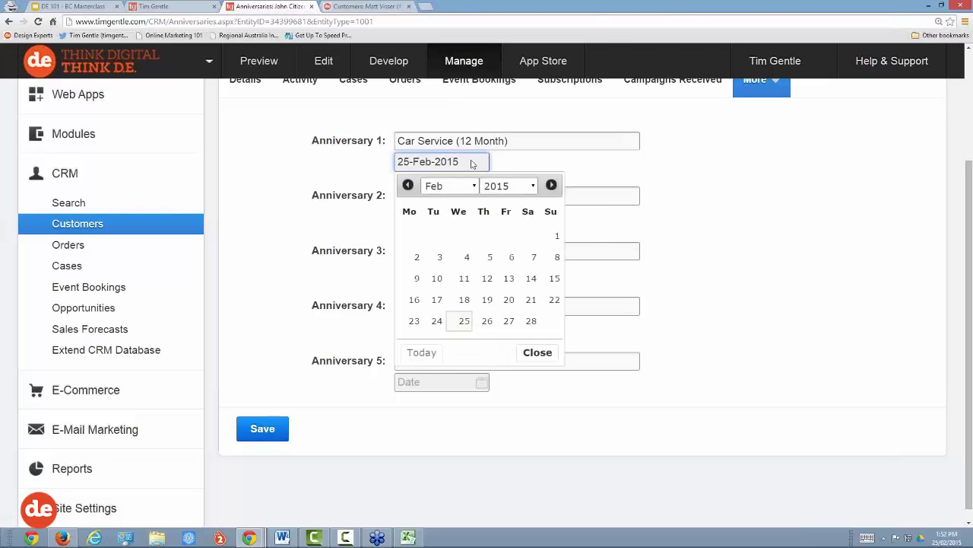
click(459, 324)
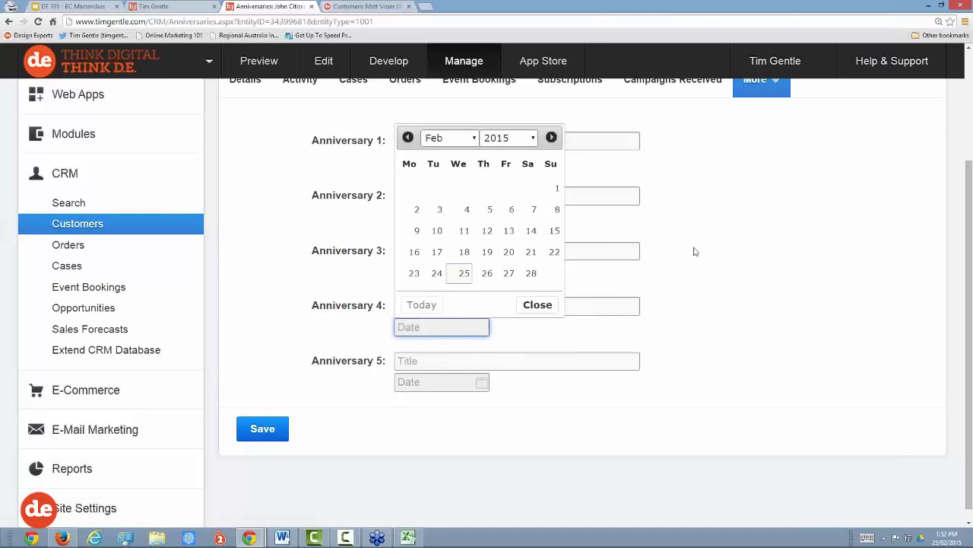
click(803, 226)
click(407, 197)
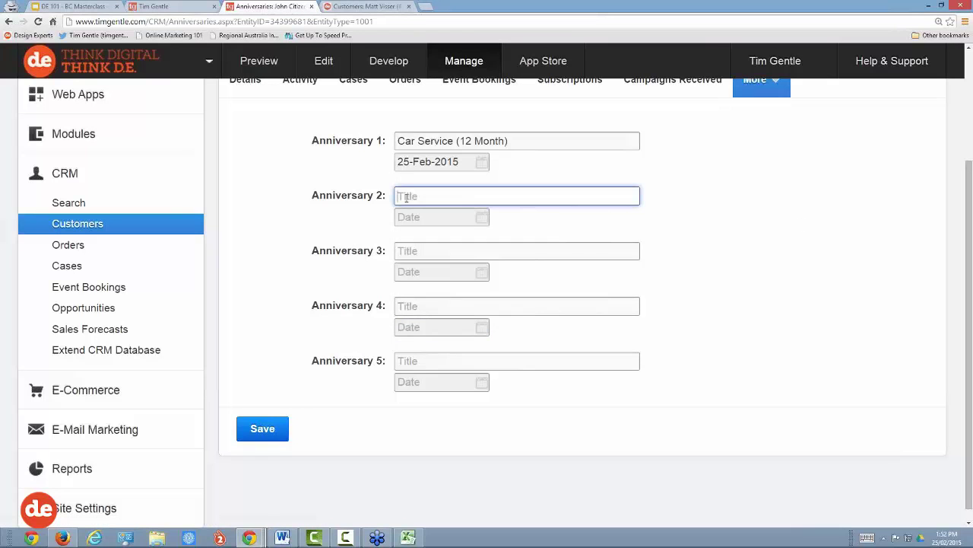
click(511, 140)
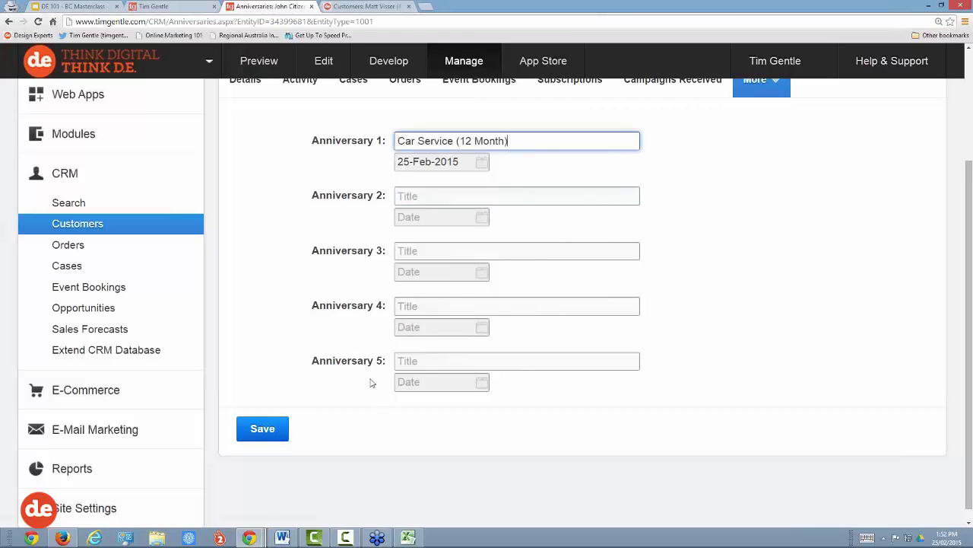
scroll(301, 341, up, 1)
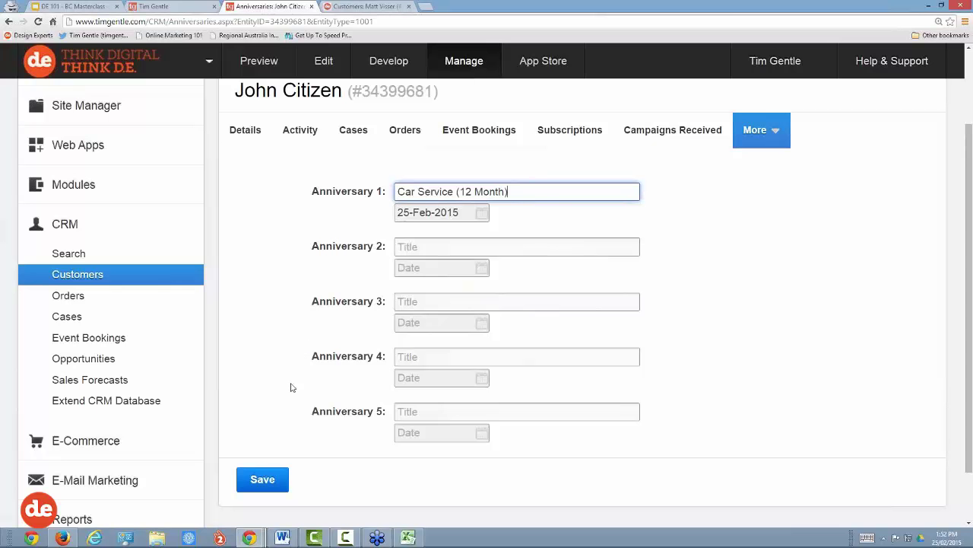
click(260, 479)
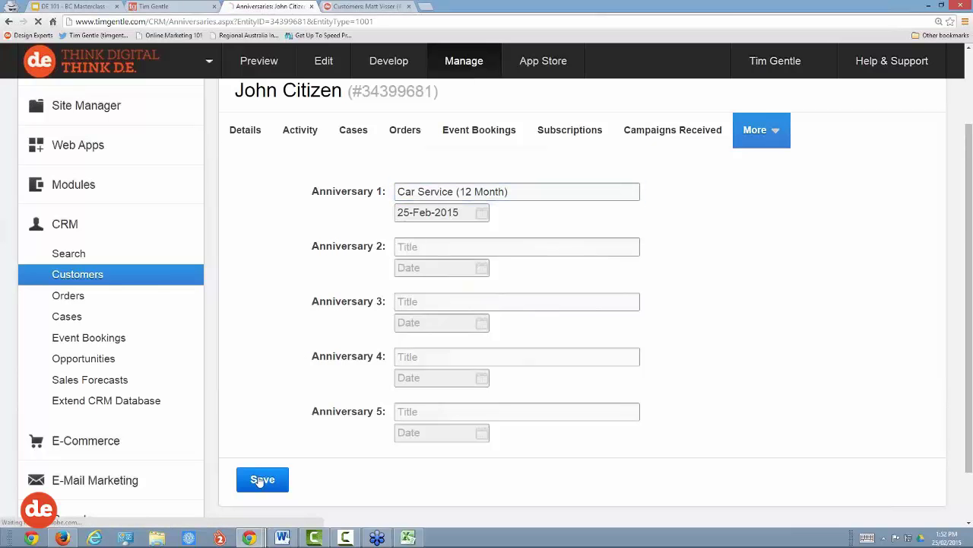
Step: Open the E-Mail Campaigns list under E-Mail Marketing in the sidebar
scroll(259, 407, down, 2)
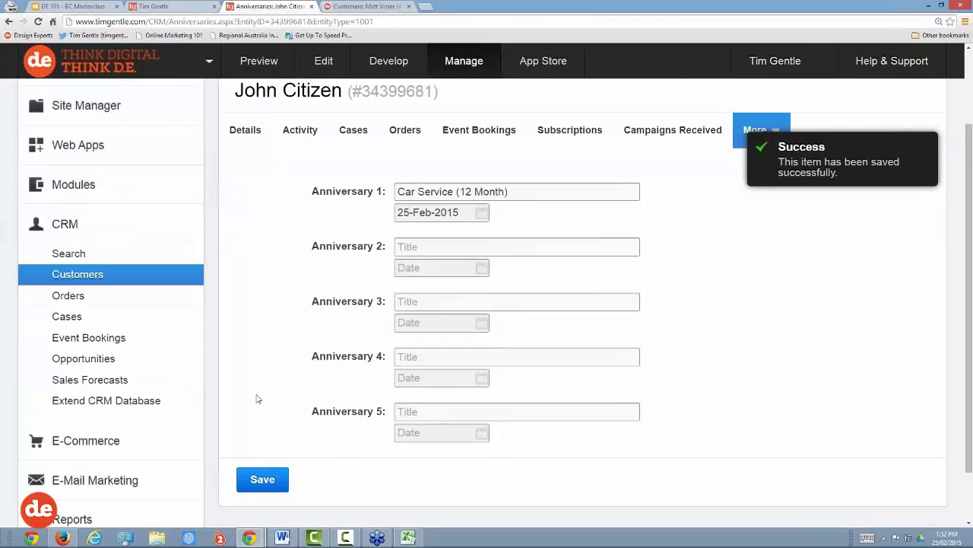
scroll(257, 398, down, 2)
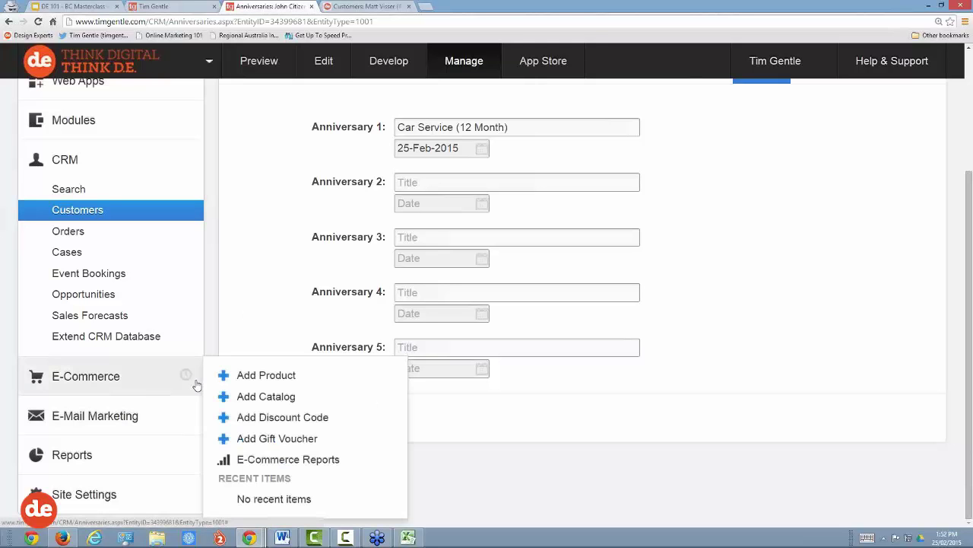
click(101, 417)
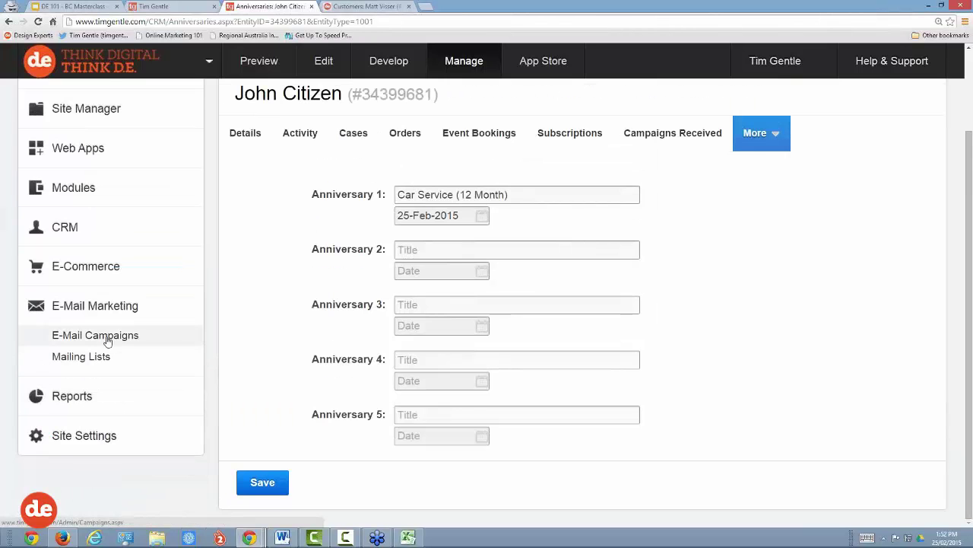
click(107, 339)
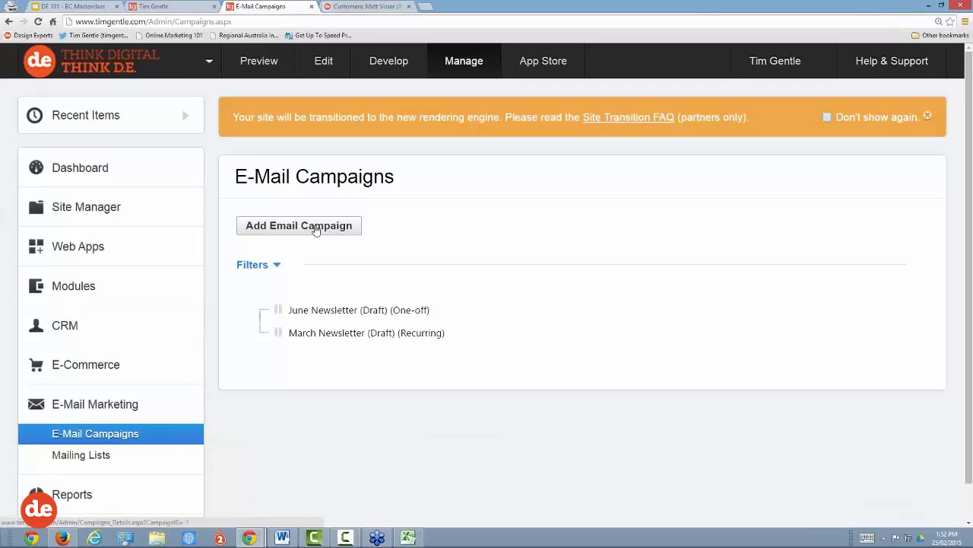
Step: Add a new email campaign with Campaign Type set to Customer Event
click(316, 230)
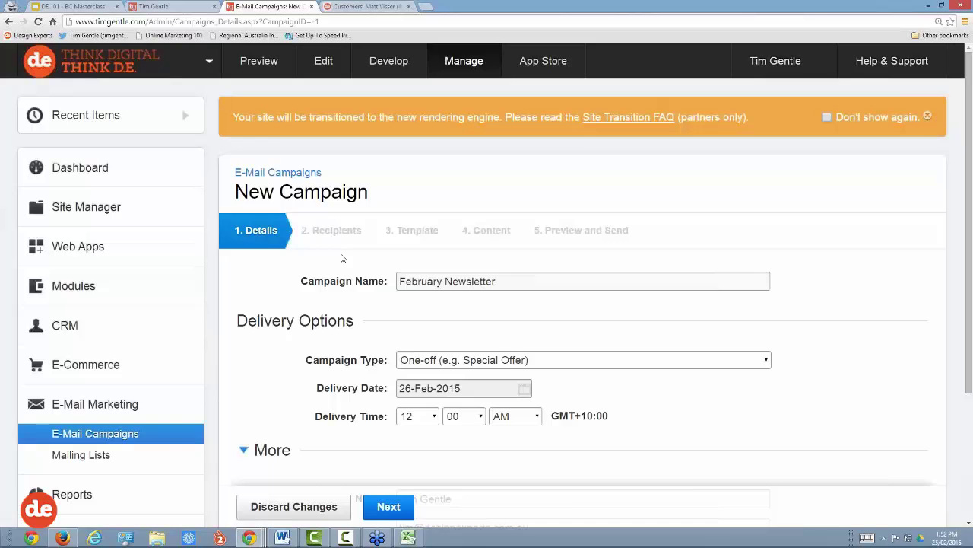
scroll(342, 259, down, 2)
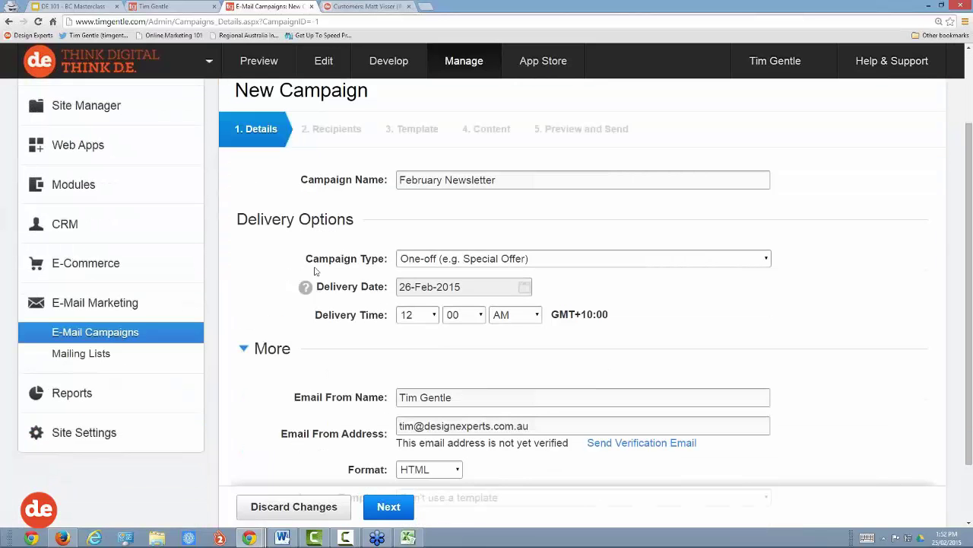
drag(309, 264, 386, 263)
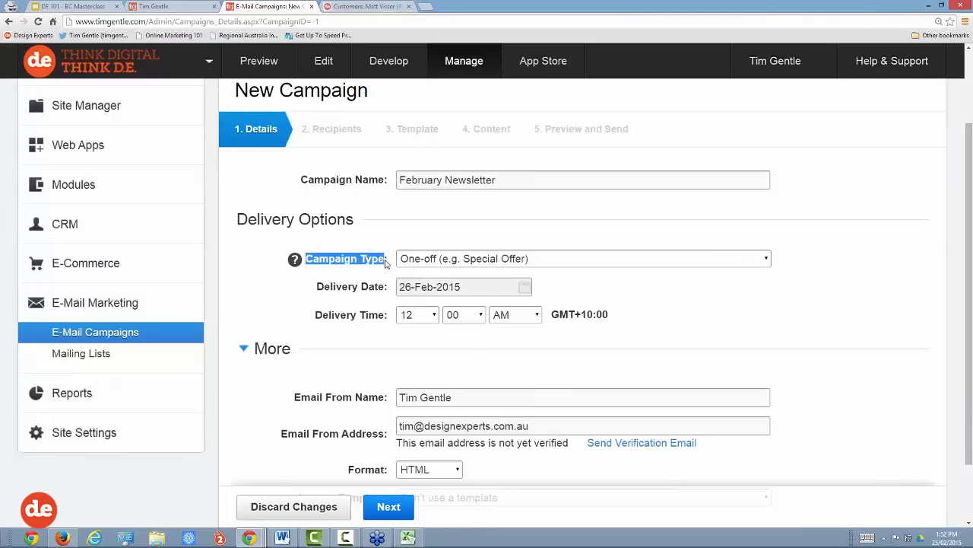
click(434, 260)
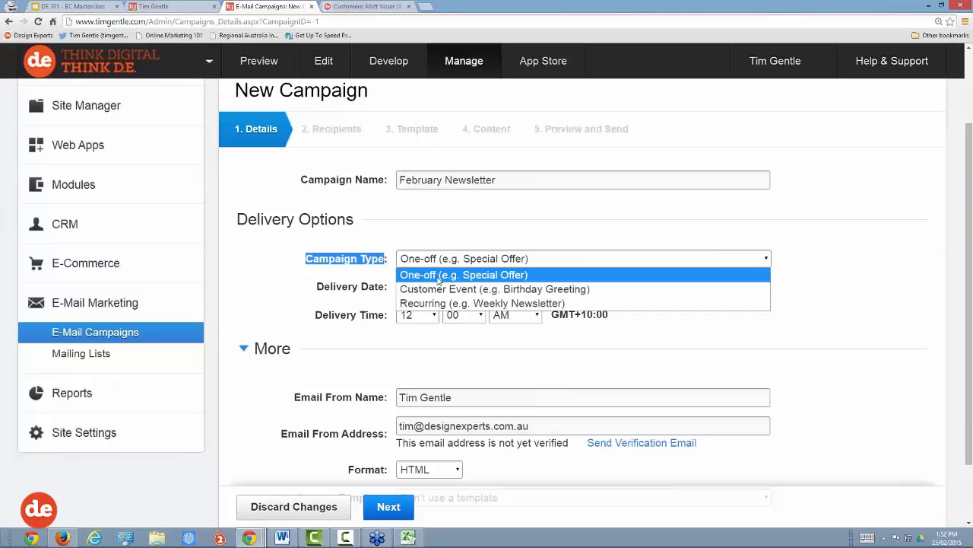
click(448, 291)
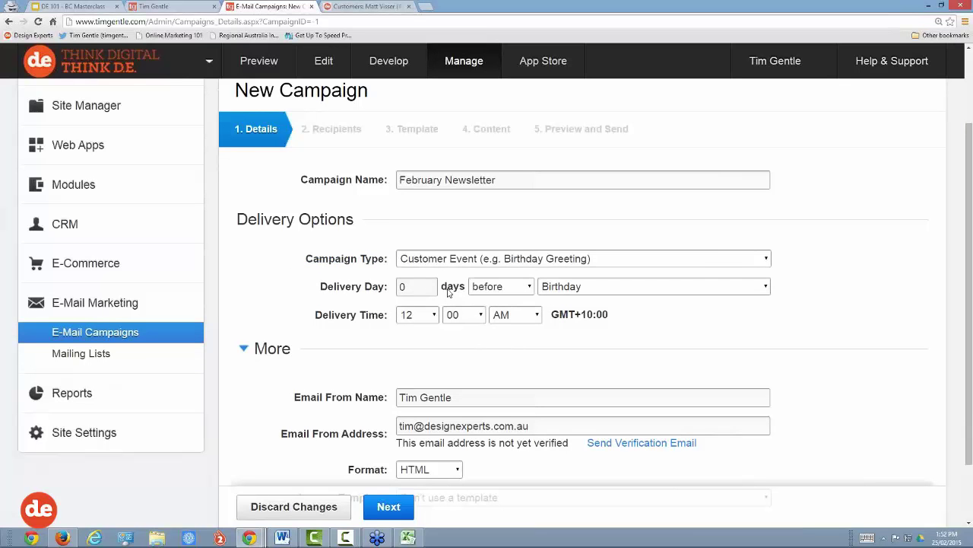
Step: Schedule delivery 14 days before Anniversary 1 at 07:00 AM
click(418, 286)
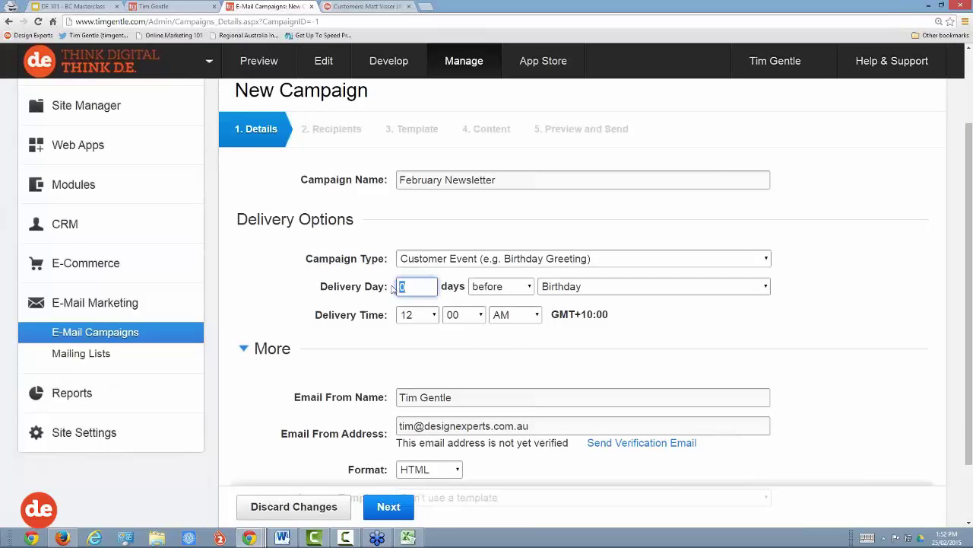
double_click(396, 286)
text(14)
click(565, 288)
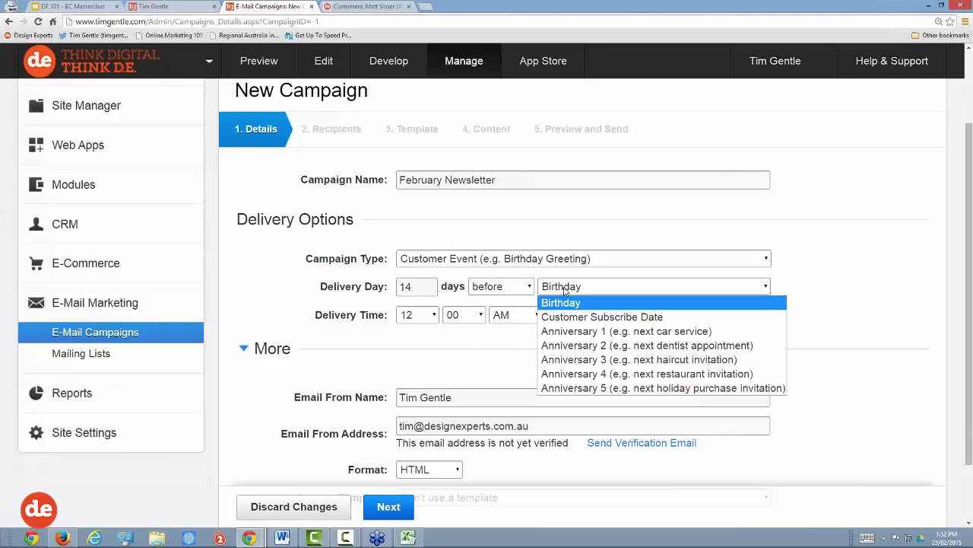
click(570, 332)
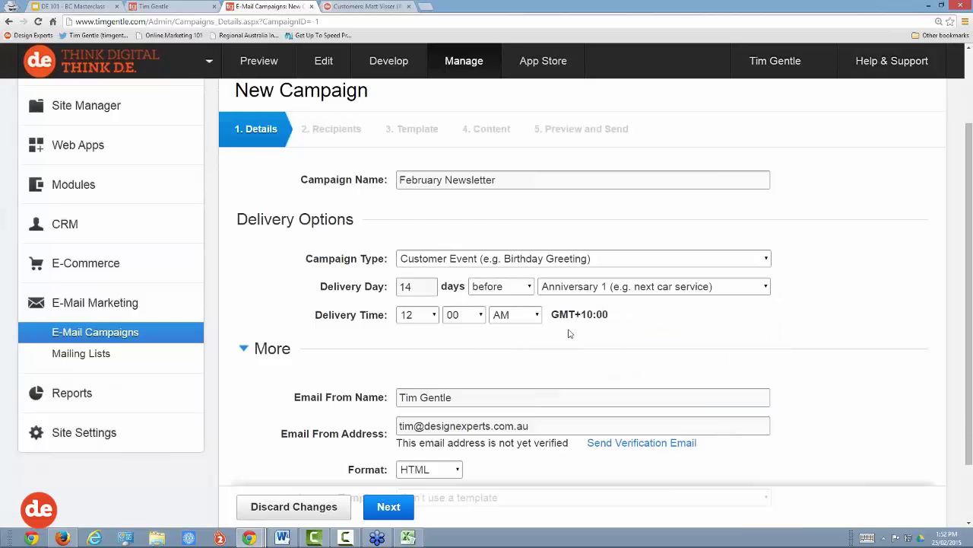
click(418, 316)
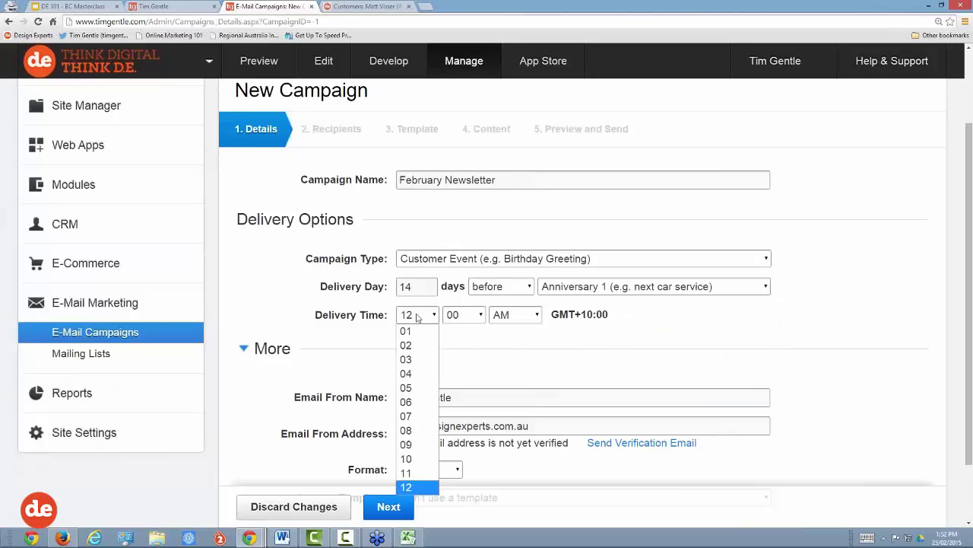
click(417, 417)
scroll(472, 334, down, 1)
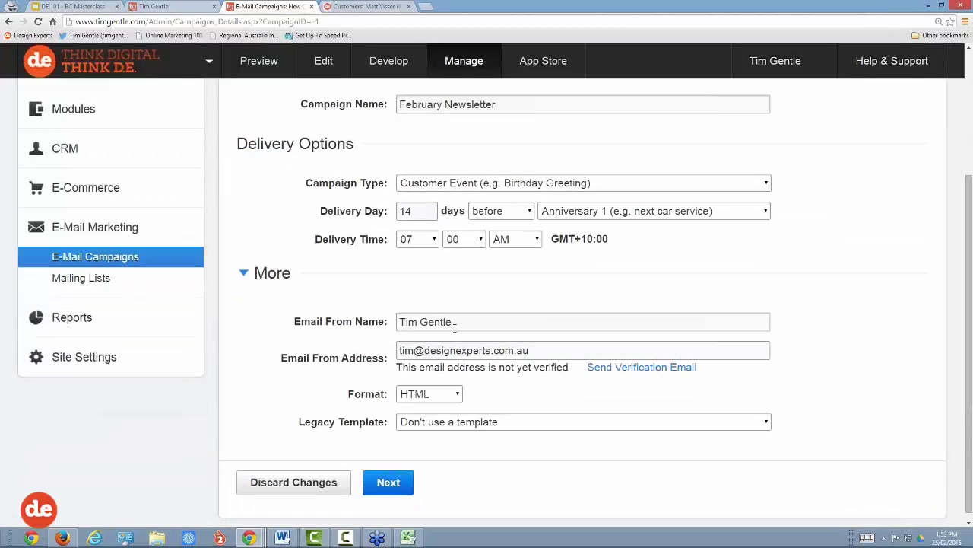
Step: Set the sender name to Service Centre and begin editing the from address
triple_click(460, 321)
text(Se)
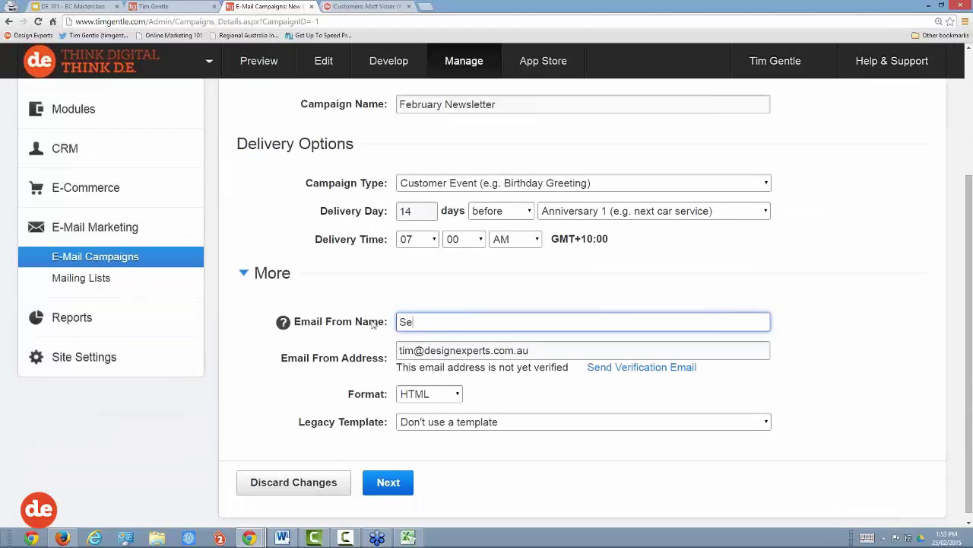
text(rvice Centre)
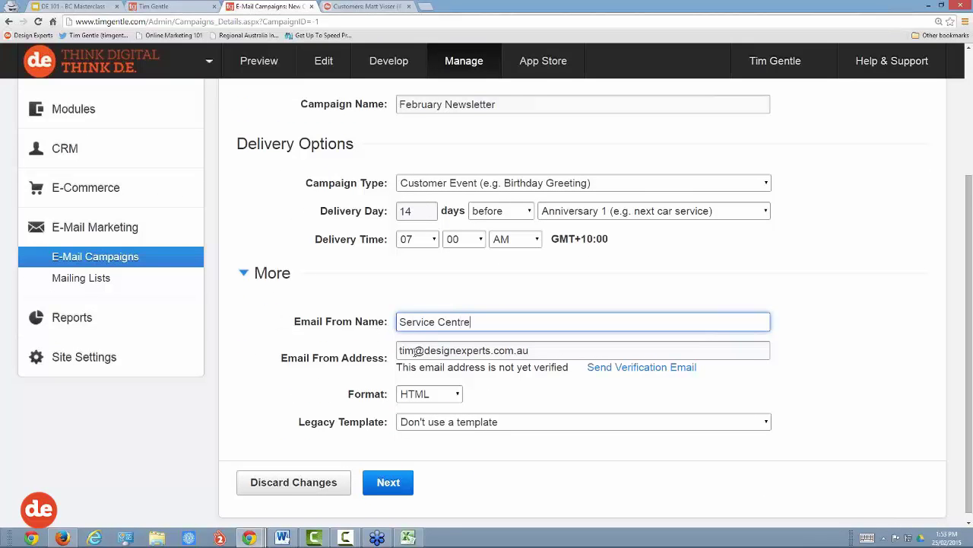
drag(415, 350, 371, 350)
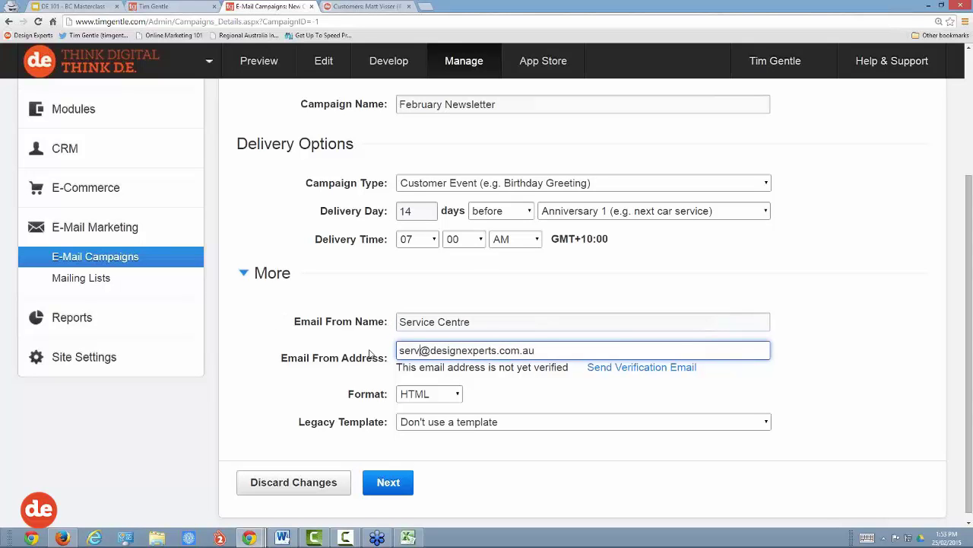
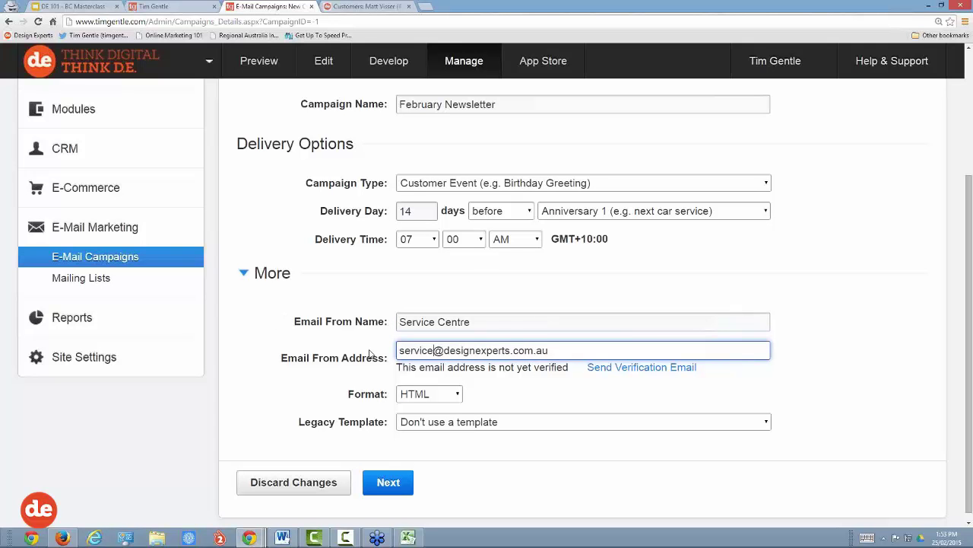
scroll(370, 354, down, 1)
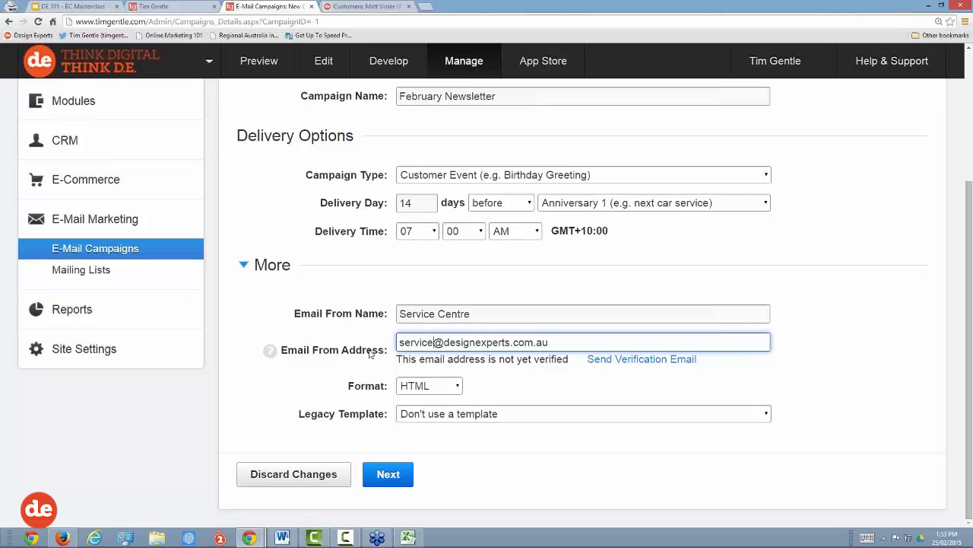
click(388, 479)
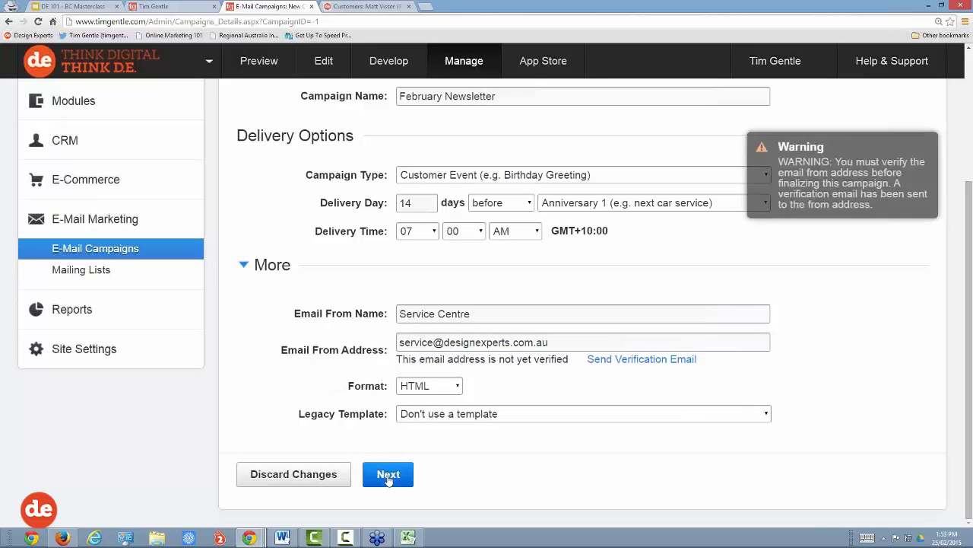
Step: Replace the from address with the site's own-domain mail address and retry Next
double_click(434, 342)
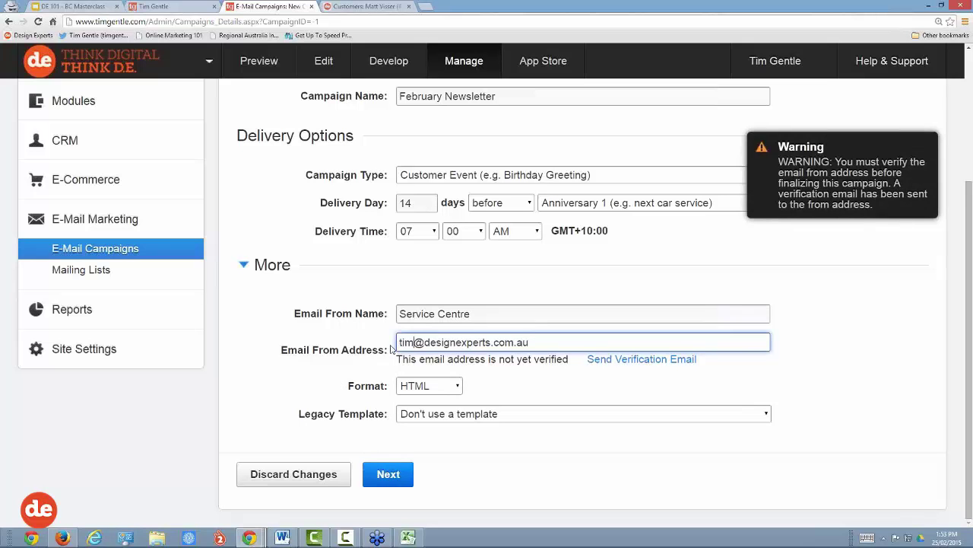
click(384, 430)
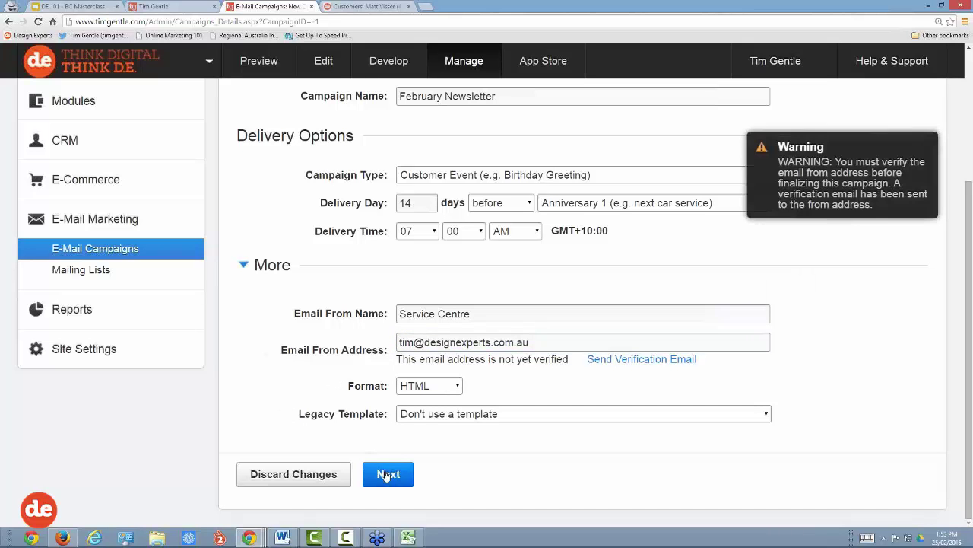
drag(547, 348, 373, 352)
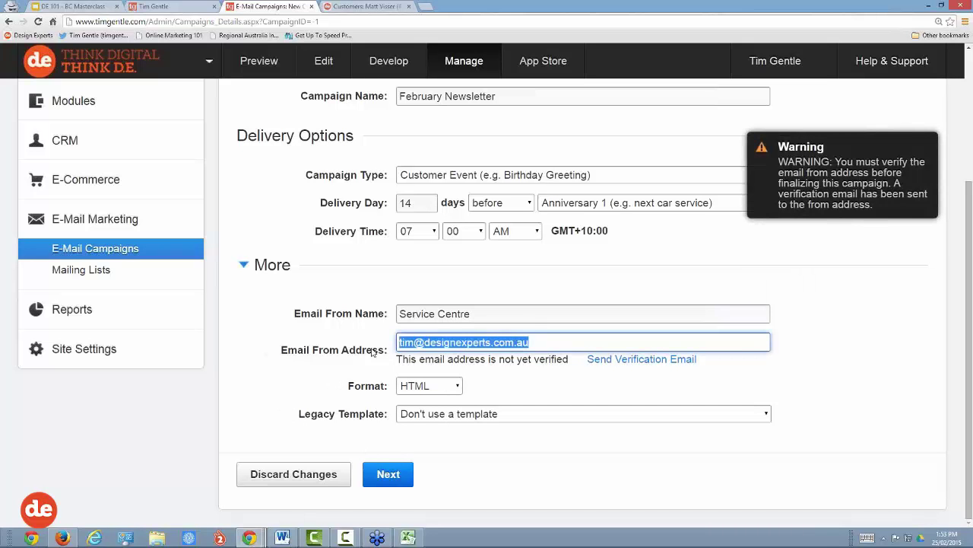
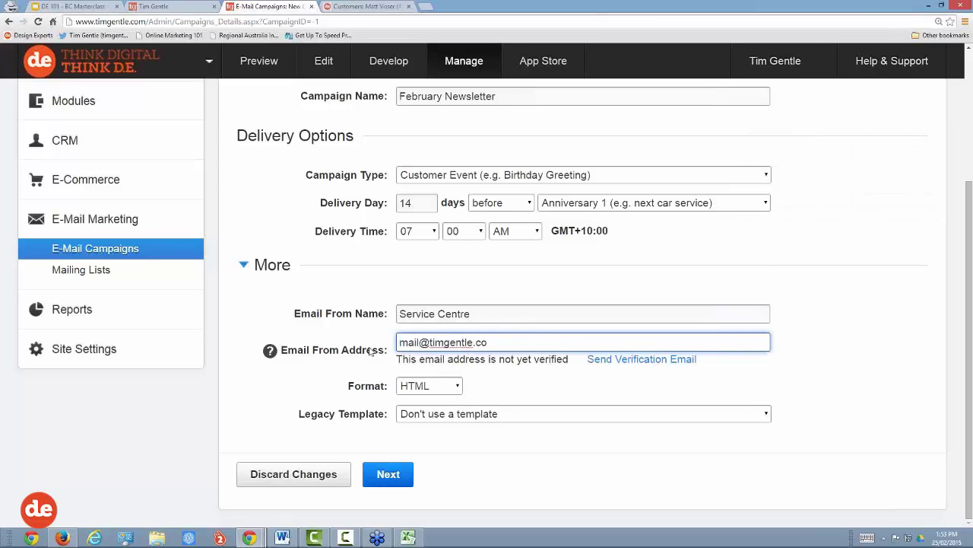
click(406, 475)
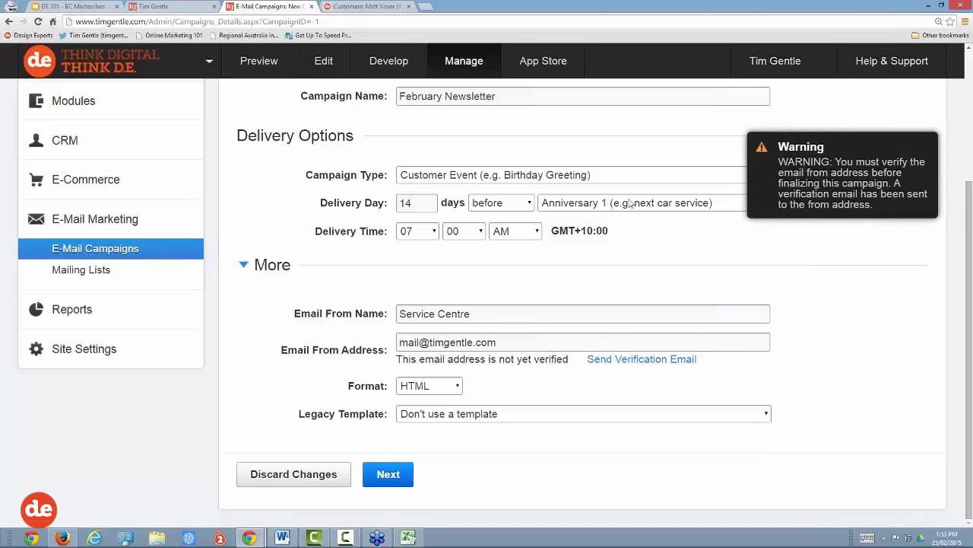
drag(502, 342, 388, 346)
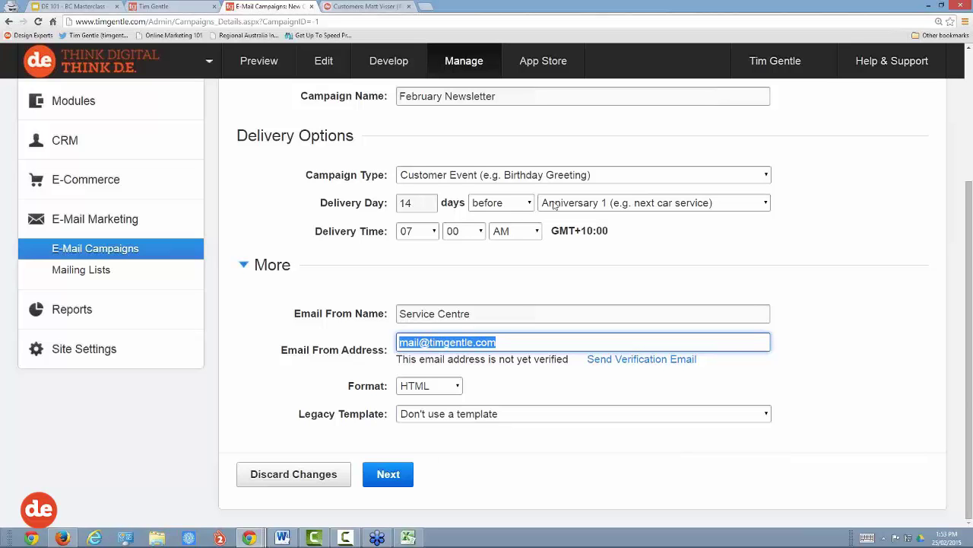
Step: Set the February Newsletter to send 340 days after Anniversary 1 instead of 14 days before
click(418, 202)
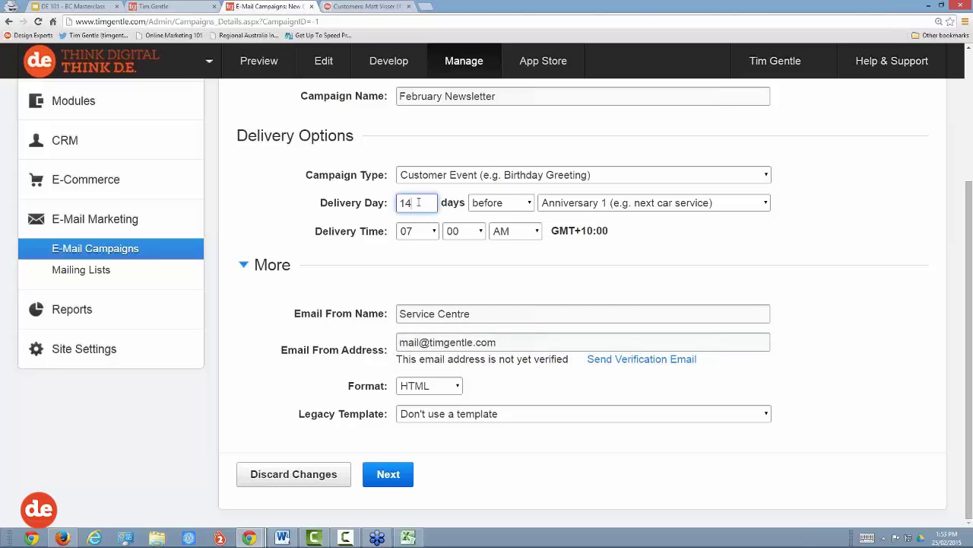
click(499, 203)
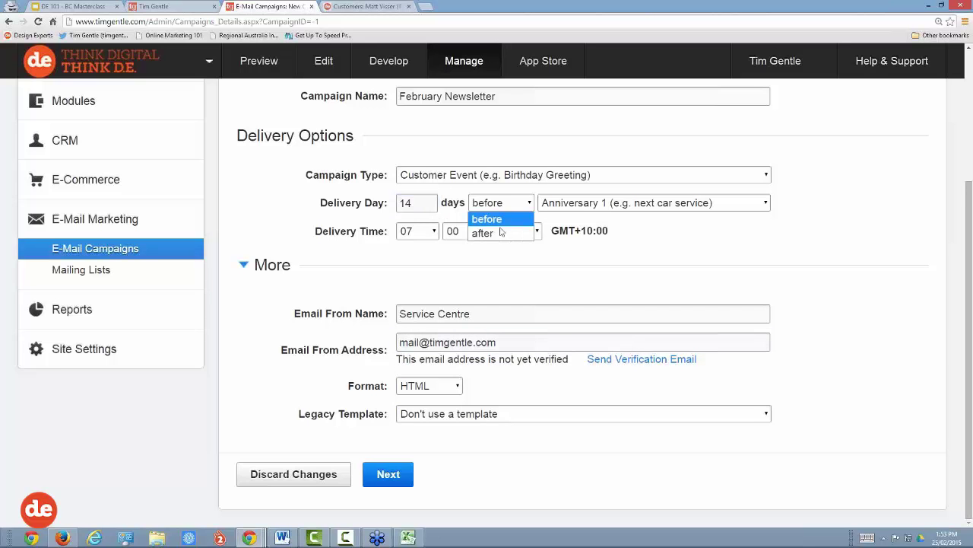
click(498, 235)
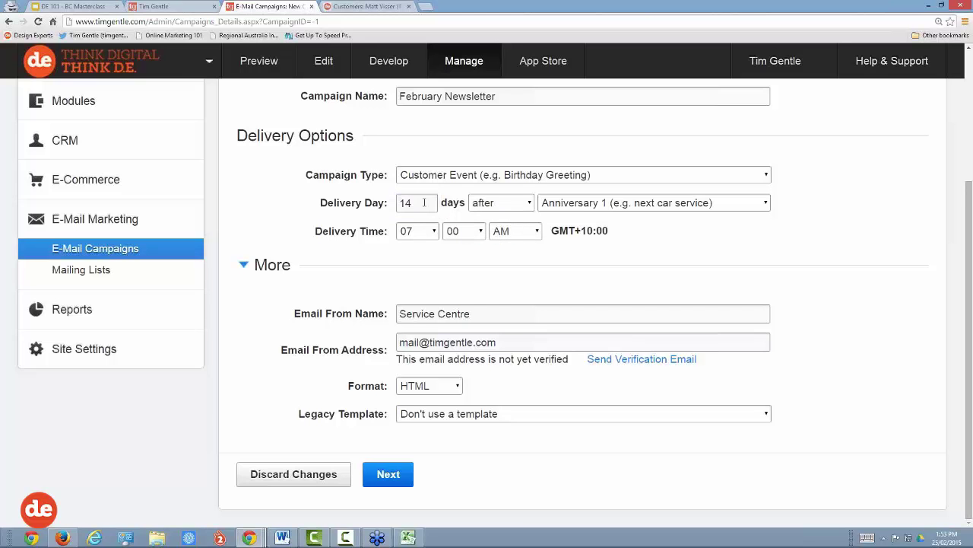
click(384, 202)
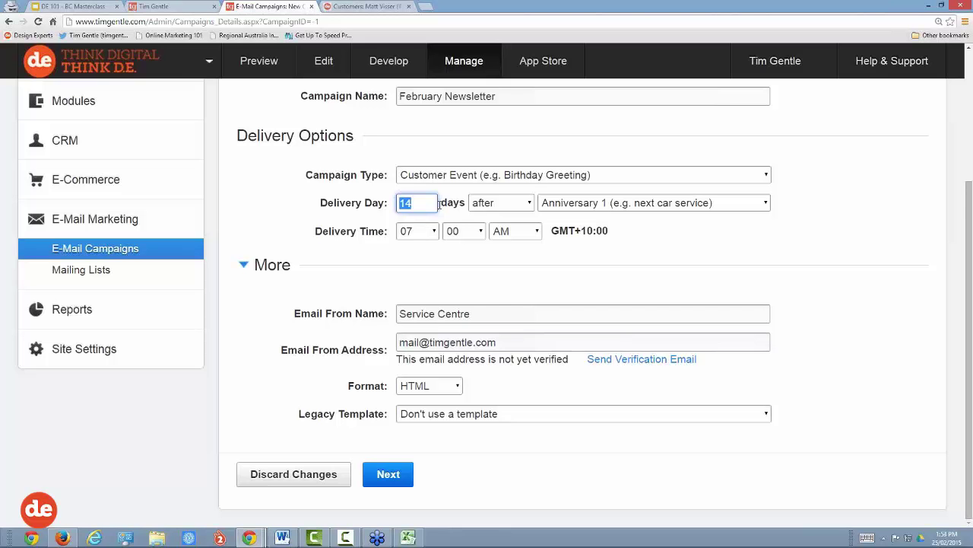
text(3)
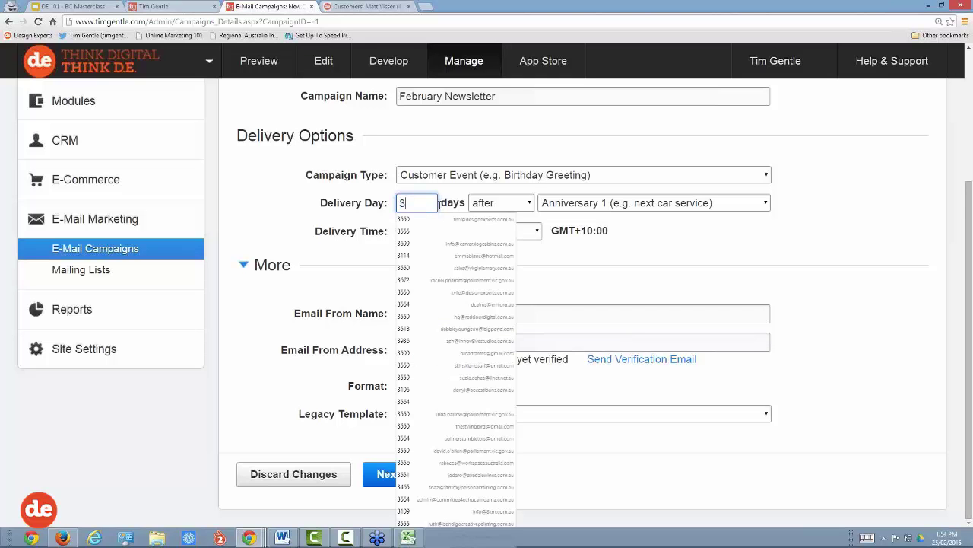
text(40)
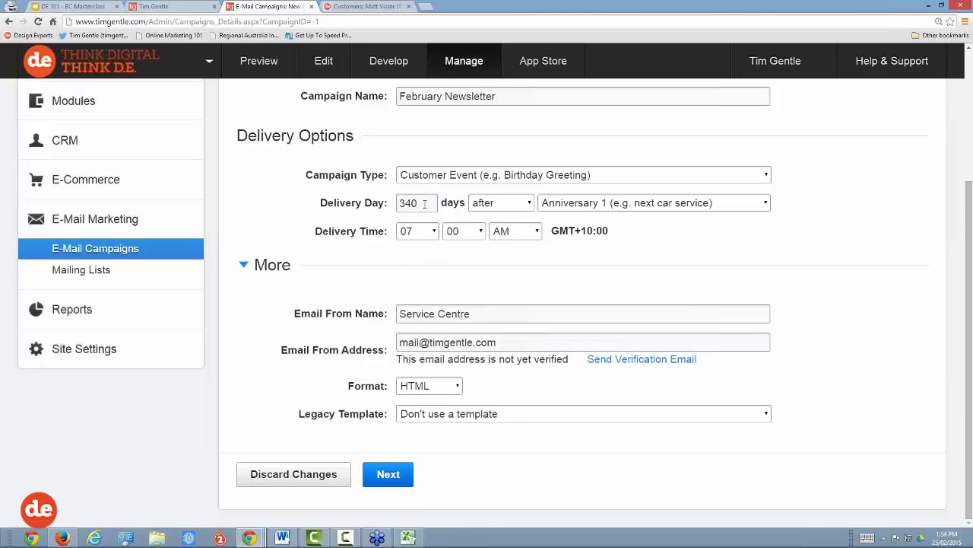
double_click(423, 203)
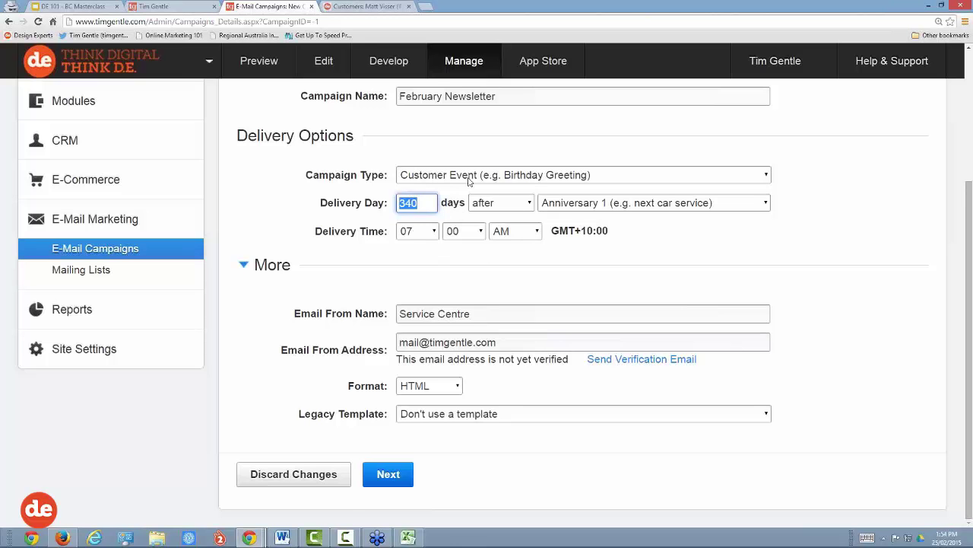
scroll(470, 182, up, 2)
click(73, 294)
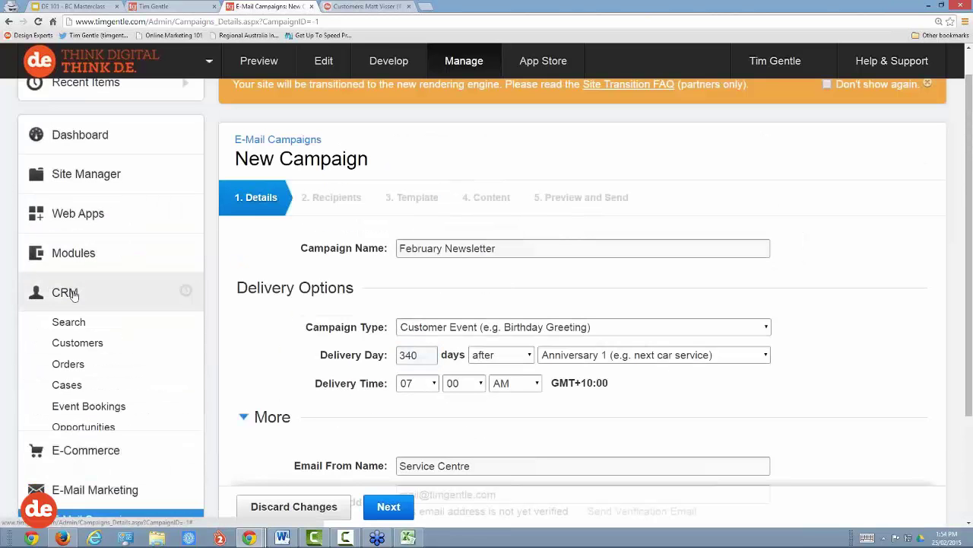
Step: Search the CRM customers for the demo customer and open their record
click(74, 323)
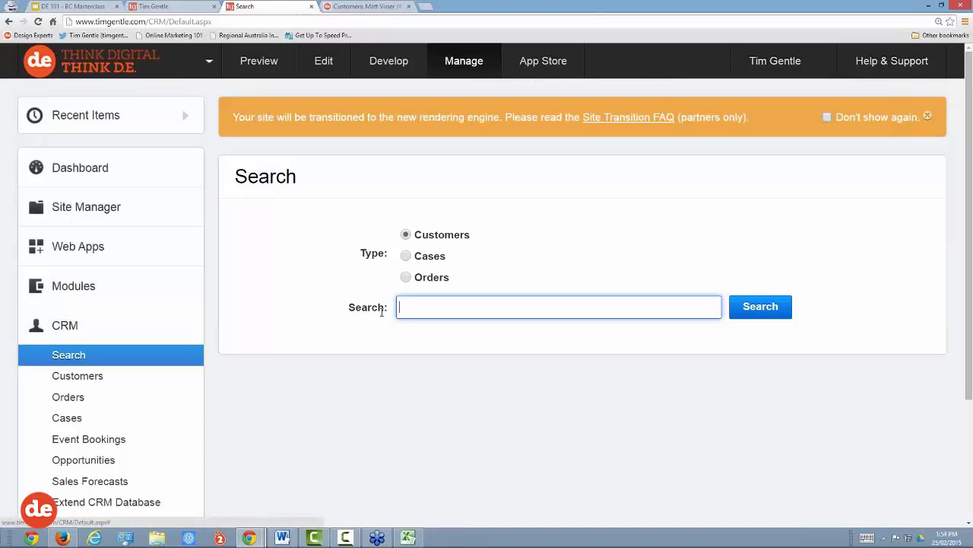
text(citi)
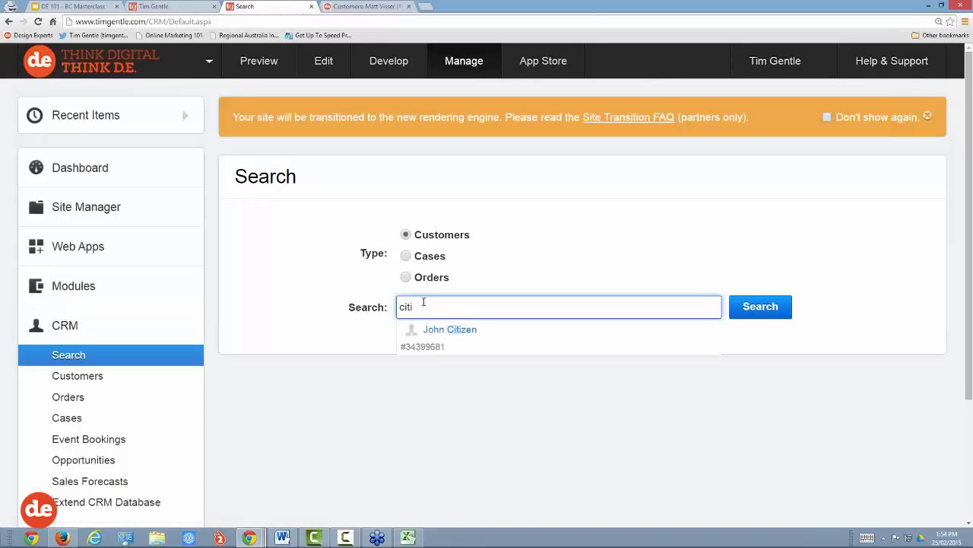
click(471, 329)
Step: Show the customer's Relationships, which list Sony Inc as a Web Referral
scroll(501, 330, down, 3)
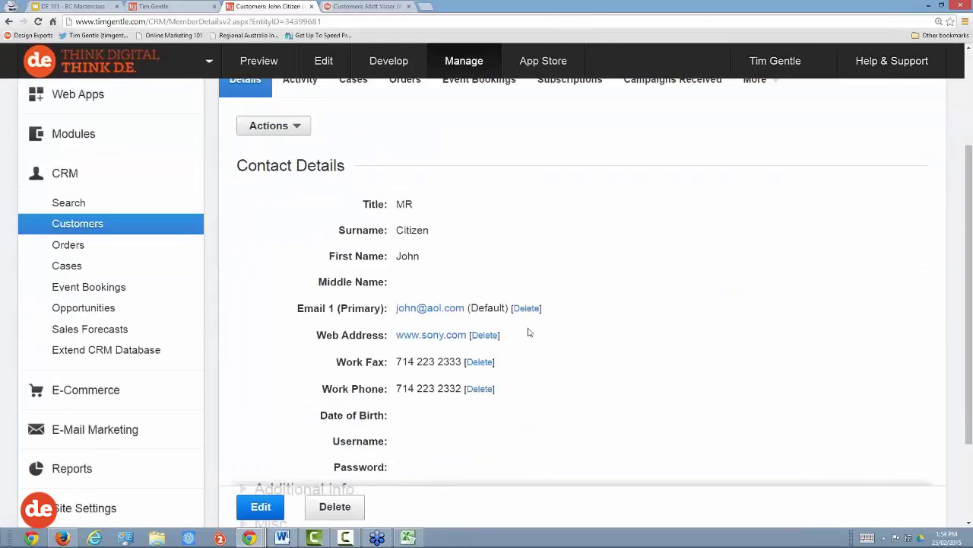
scroll(531, 328, up, 3)
click(753, 162)
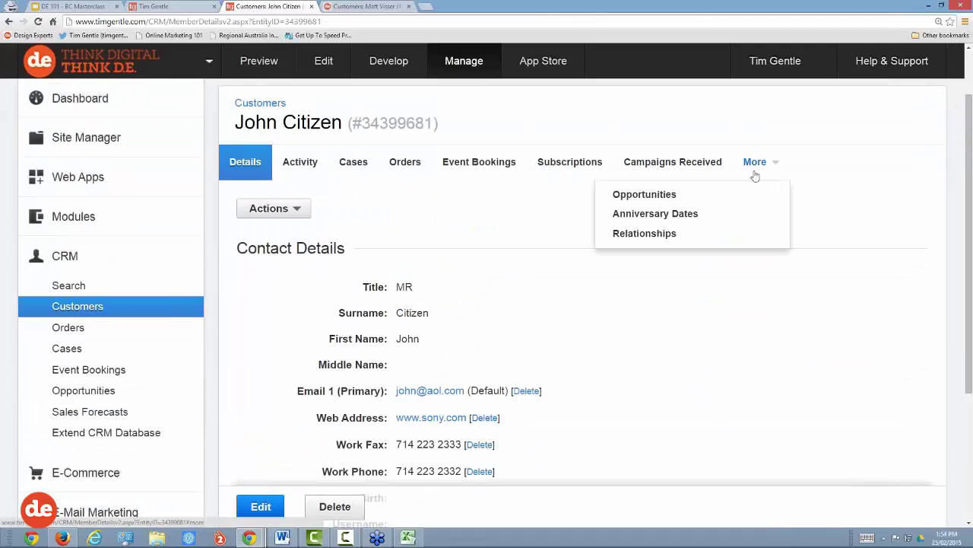
click(660, 235)
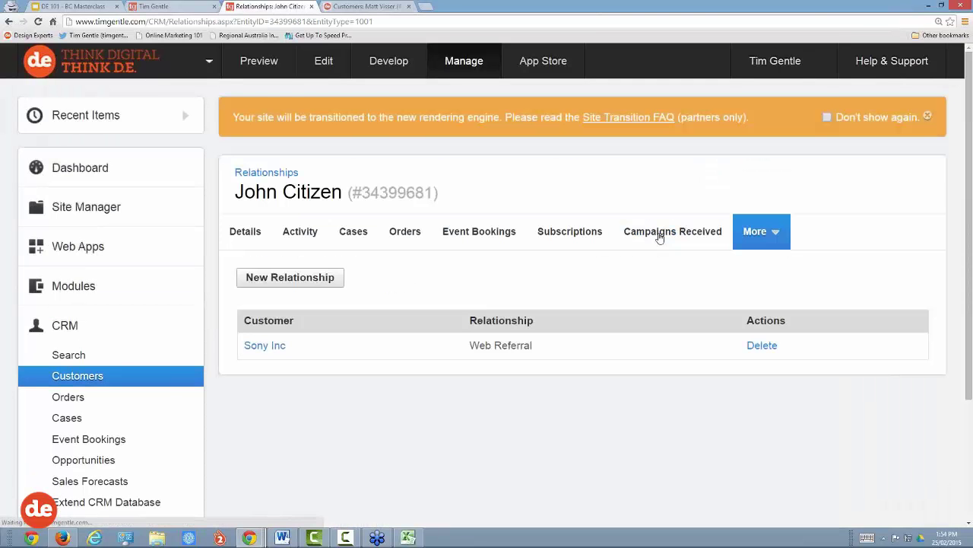
Step: Open the Sony Inc company record from the customer's Web Referral relationship
scroll(454, 384, down, 2)
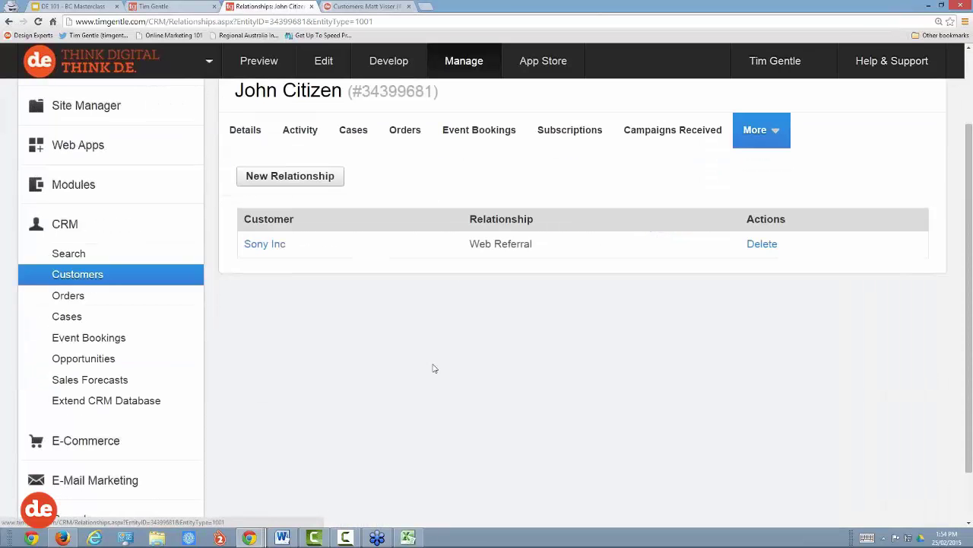
scroll(433, 367, up, 1)
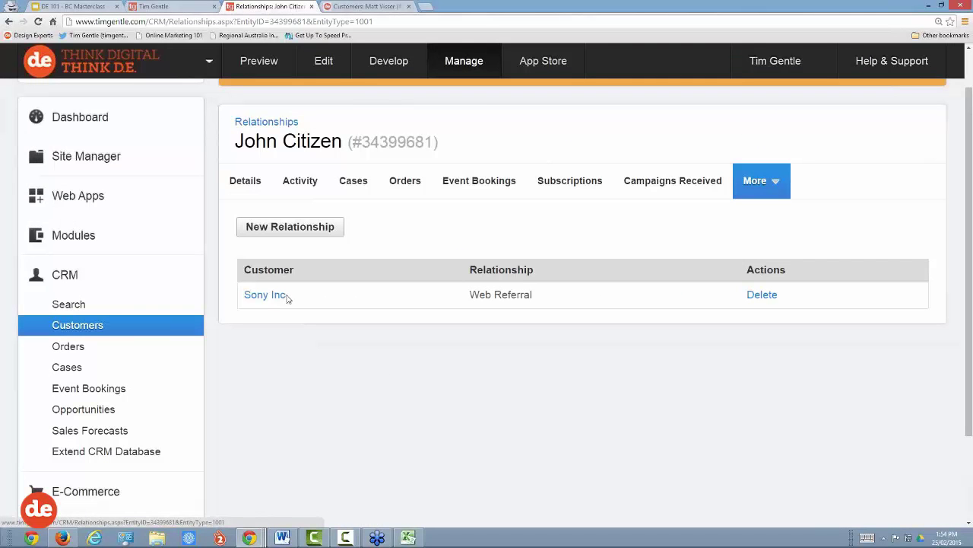
drag(285, 297, 245, 304)
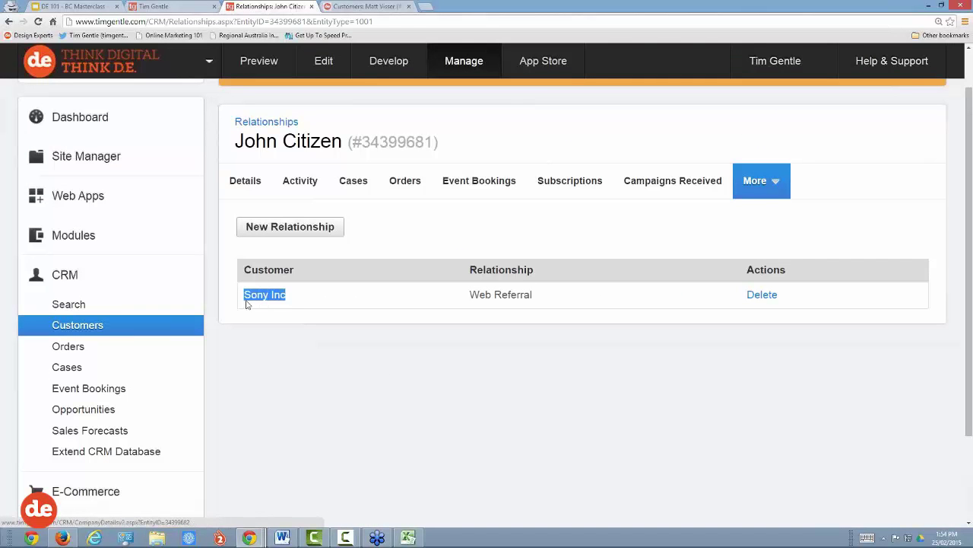
click(293, 325)
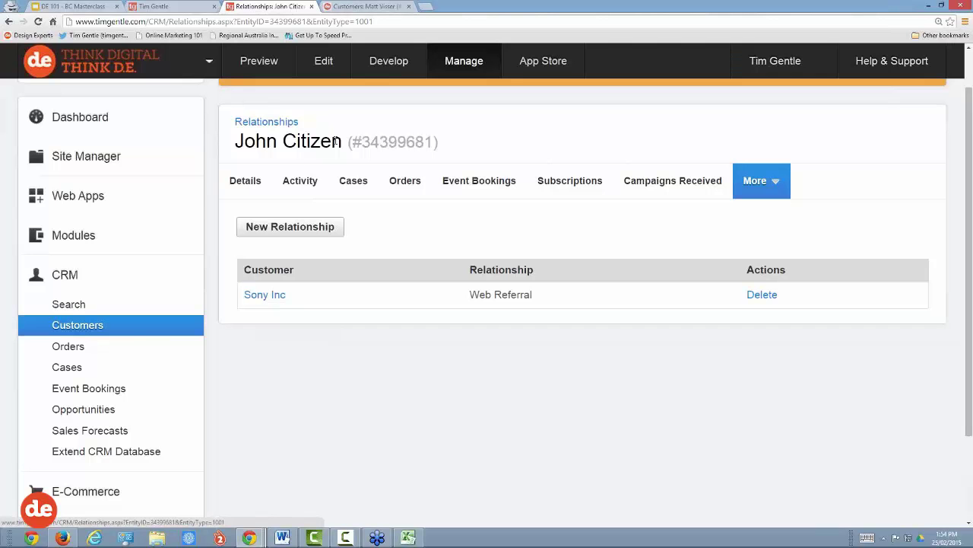
drag(341, 140, 235, 142)
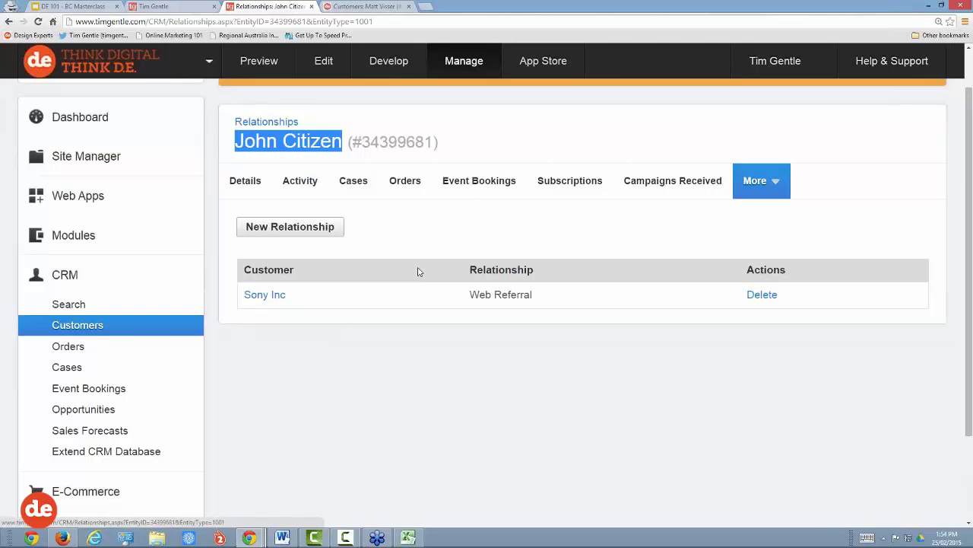
click(265, 295)
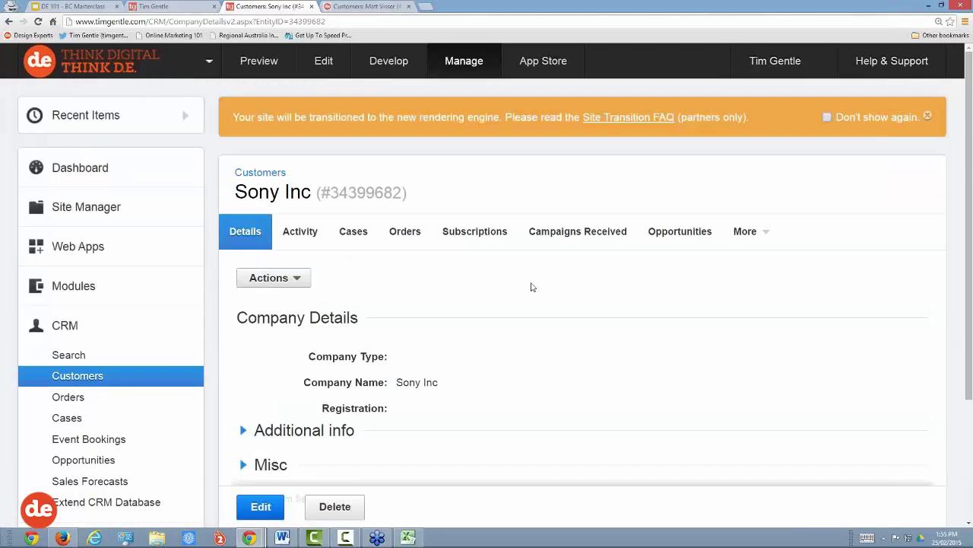
Step: View Sony Inc's relationships, then list the Company Details and Personal Details CRM forms
scroll(606, 276, down, 2)
scroll(691, 185, up, 2)
click(751, 217)
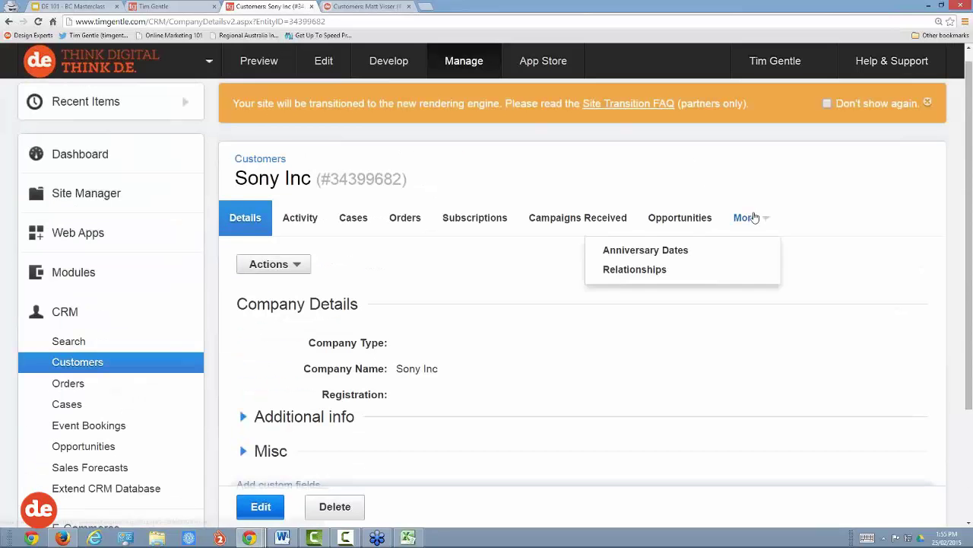
click(635, 270)
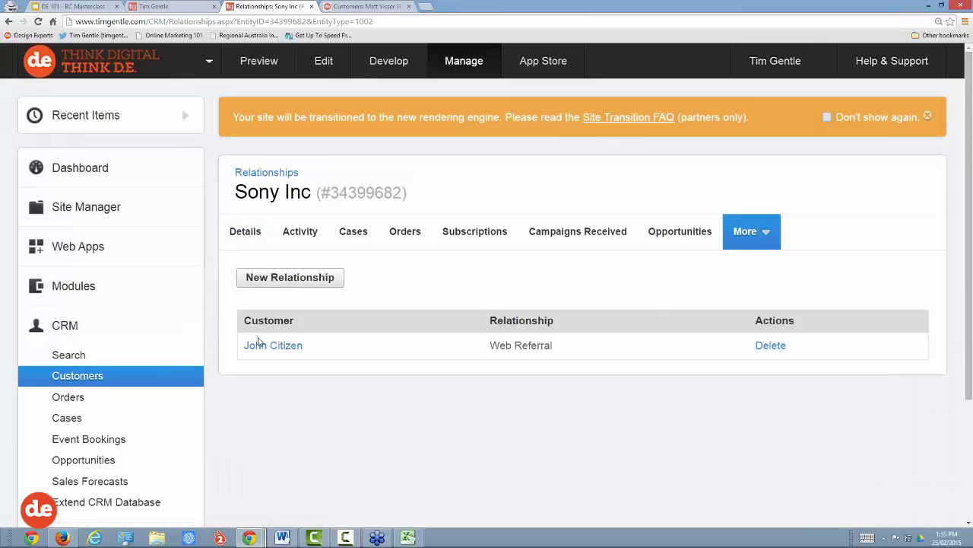
scroll(212, 376, down, 1)
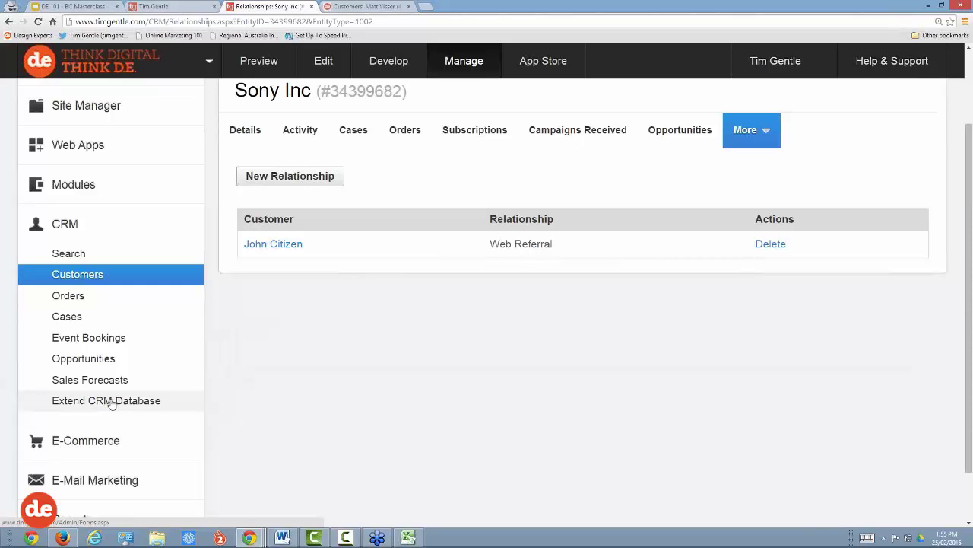
click(110, 403)
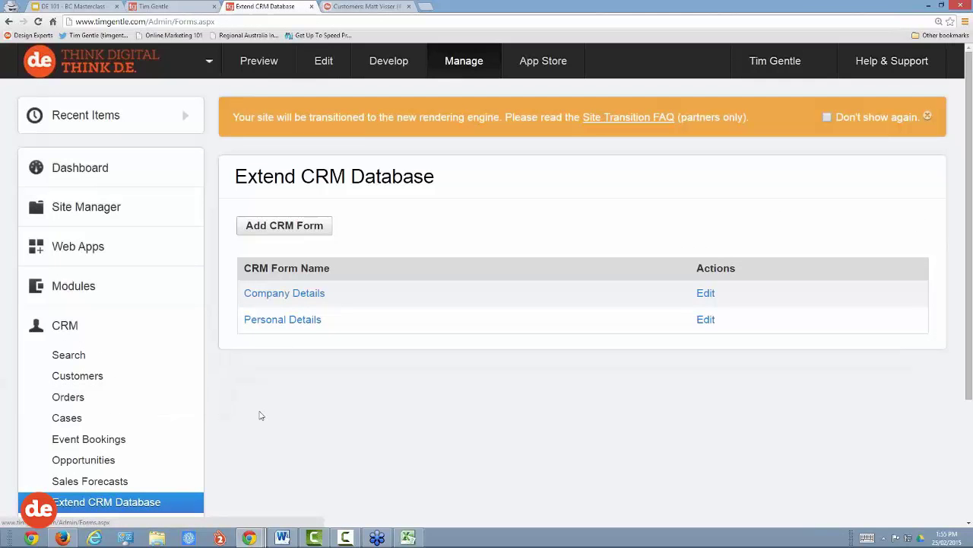
Step: Return to the CRM Search page with Customers selected and an empty search box
scroll(260, 415, down, 1)
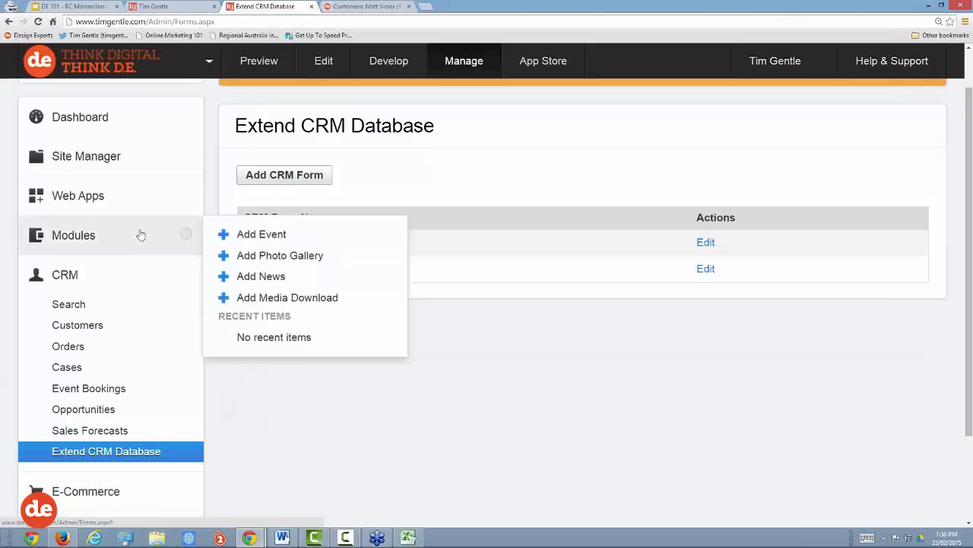
click(67, 275)
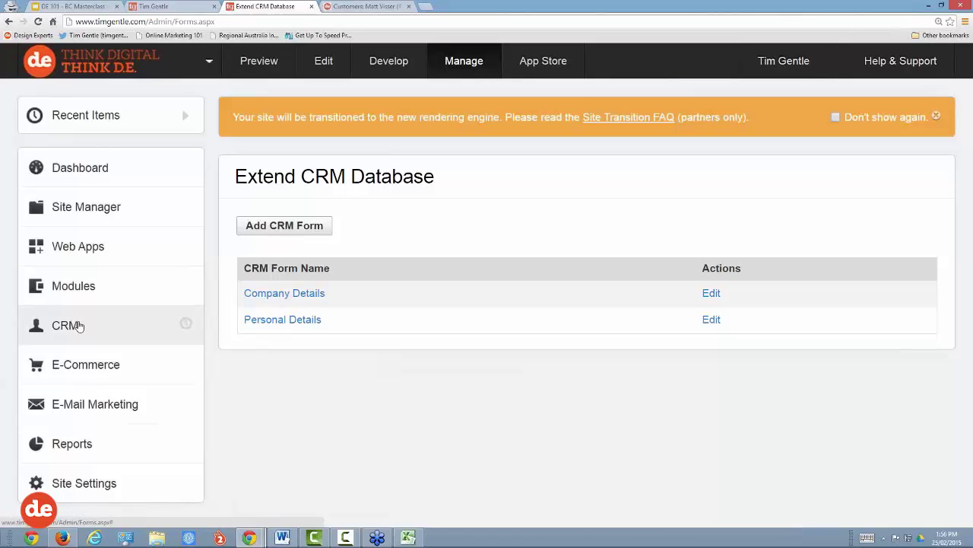
click(80, 326)
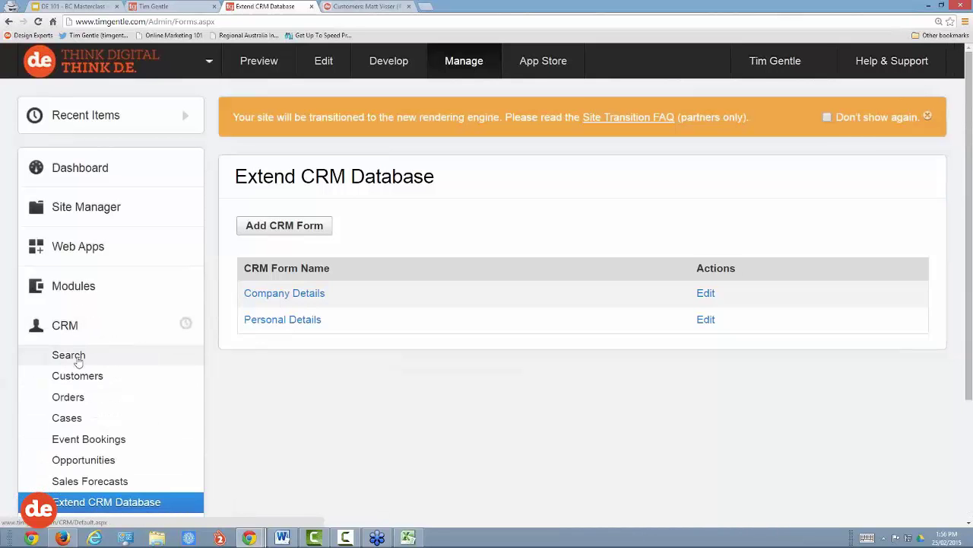
click(68, 355)
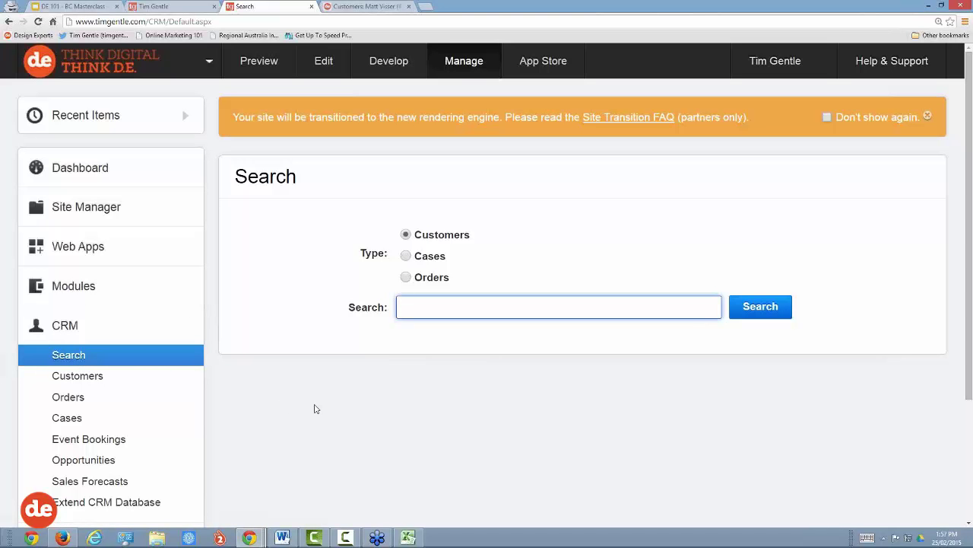
click(250, 538)
Step: Present slide 7, 'BC Training', of the DE 101 BC Masterclass deck full screen
click(499, 488)
click(68, 7)
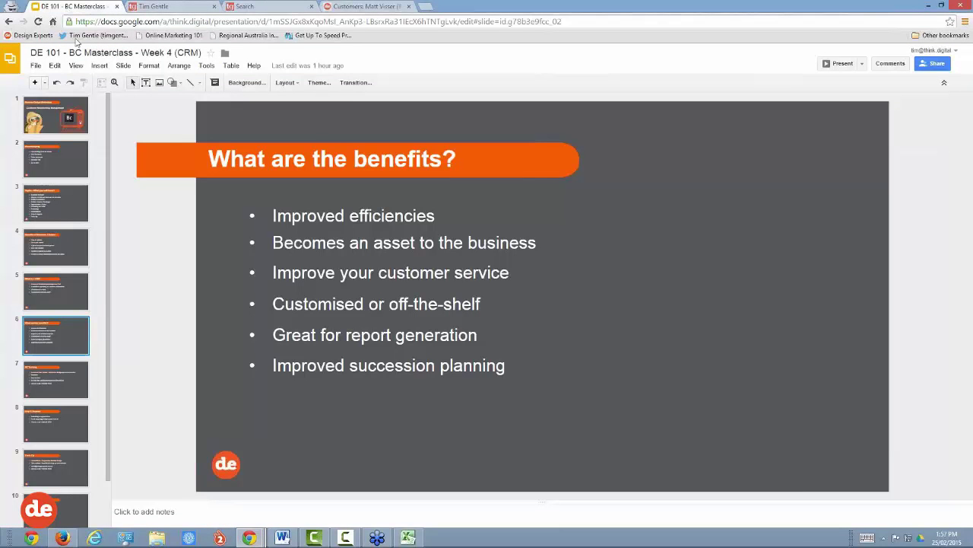
click(72, 382)
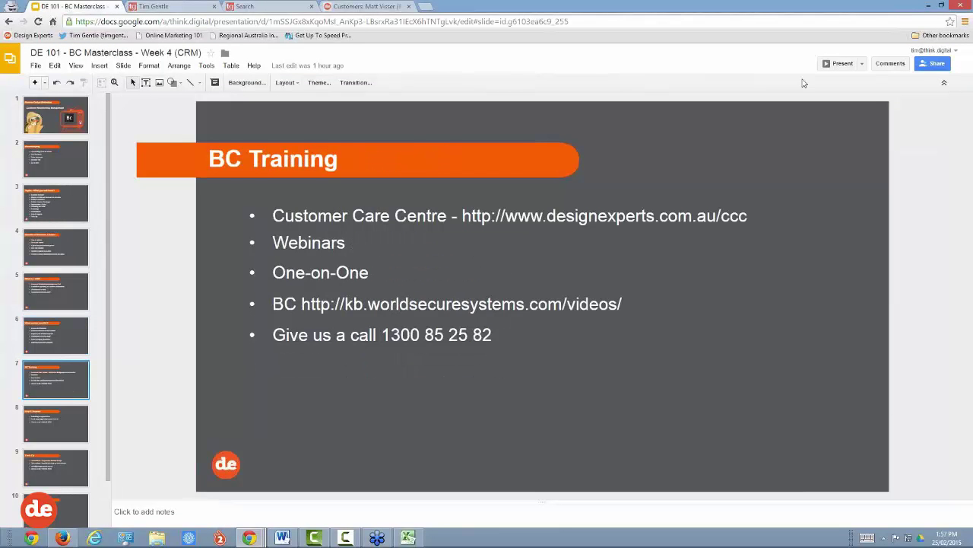
click(843, 64)
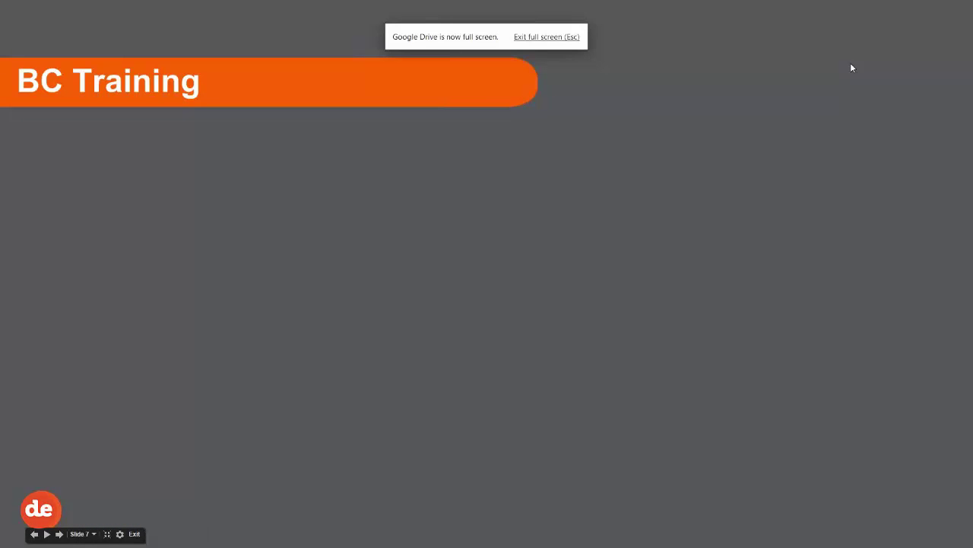